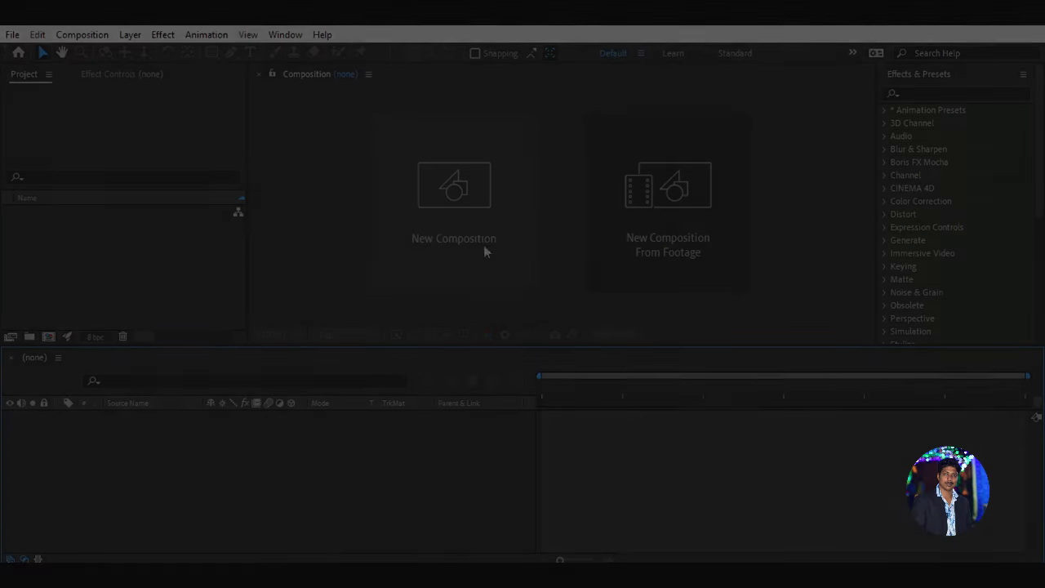
- Start a new composition from the footage area to bring up Composition Settings
{"action": "left_click", "coordinate": [483, 245]}
- Set the composition to 1920 × 1080, name it Main, and create it
{"action": "left_click", "coordinate": [403, 197]}
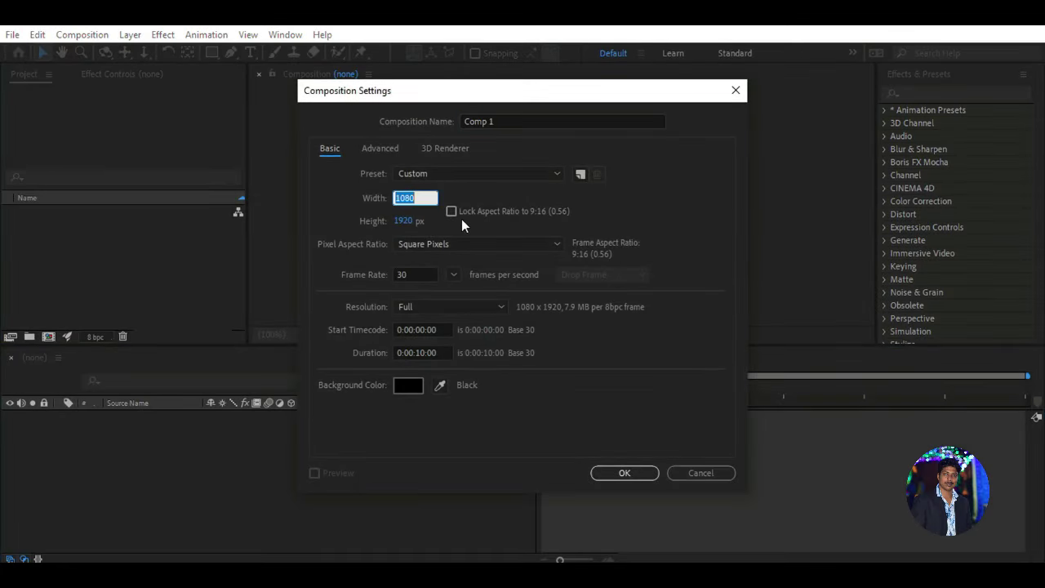
{"action": "type", "text": "1920"}
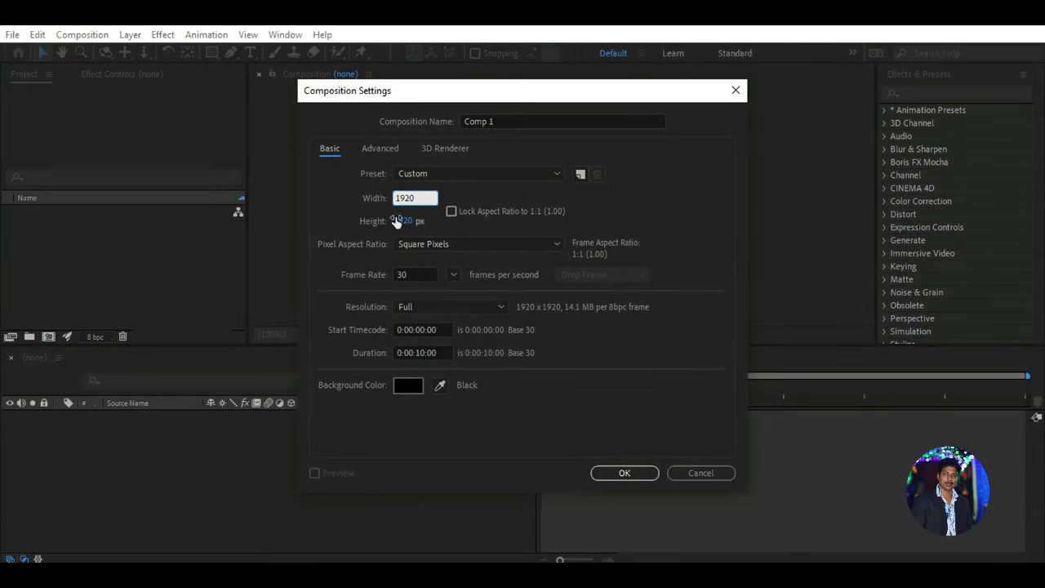
{"action": "left_click", "coordinate": [395, 221]}
{"action": "type", "text": "1"}
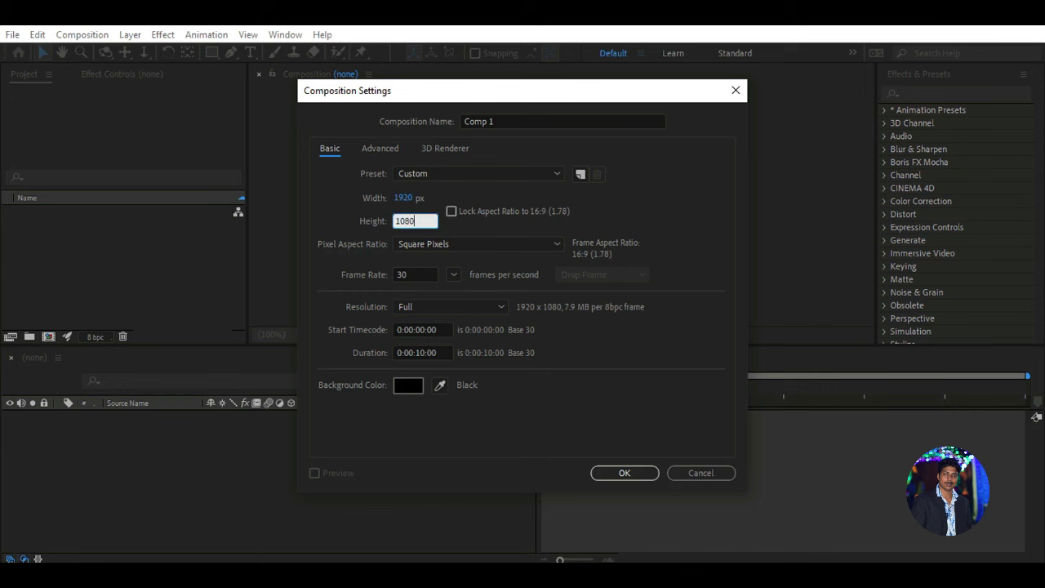
{"action": "left_click", "coordinate": [512, 120]}
{"action": "type", "text": "Main"}
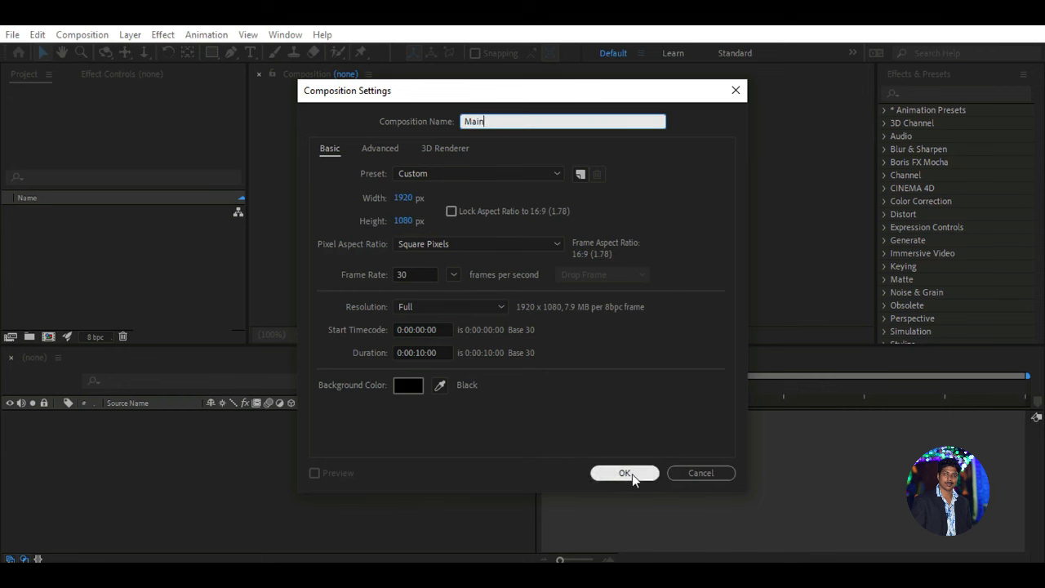
{"action": "left_click", "coordinate": [632, 473]}
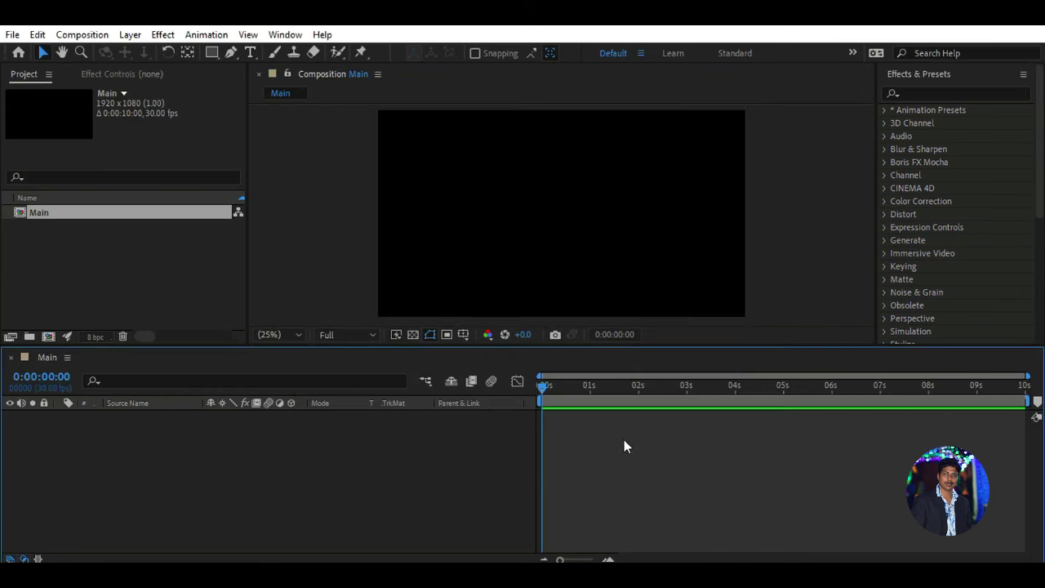
- Create a second composition named Base L, then bring up the Project panel's import options
{"action": "left_click", "coordinate": [49, 335]}
{"action": "type", "text": "Bas"}
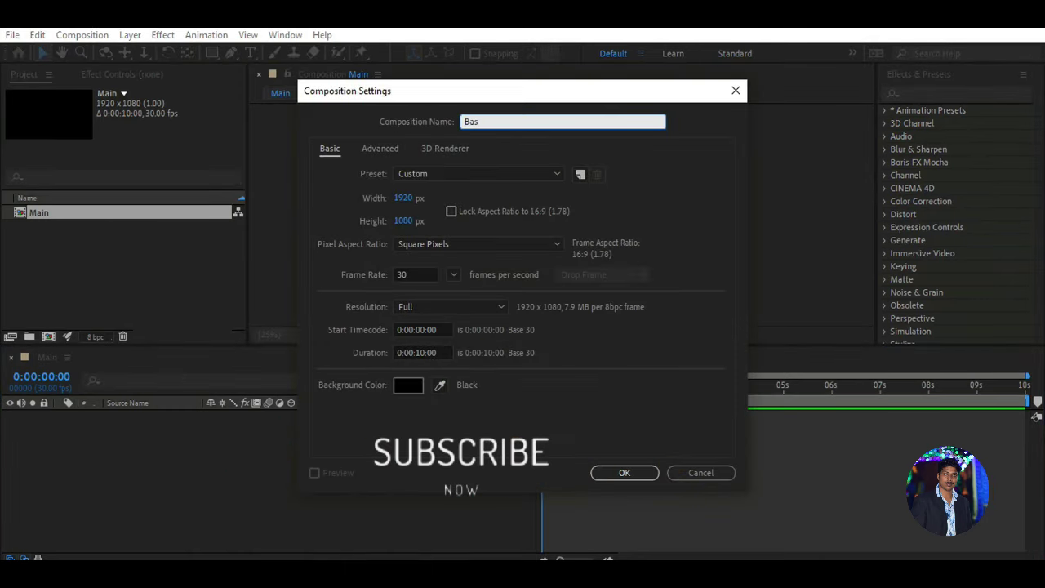
{"action": "type", "text": "e L"}
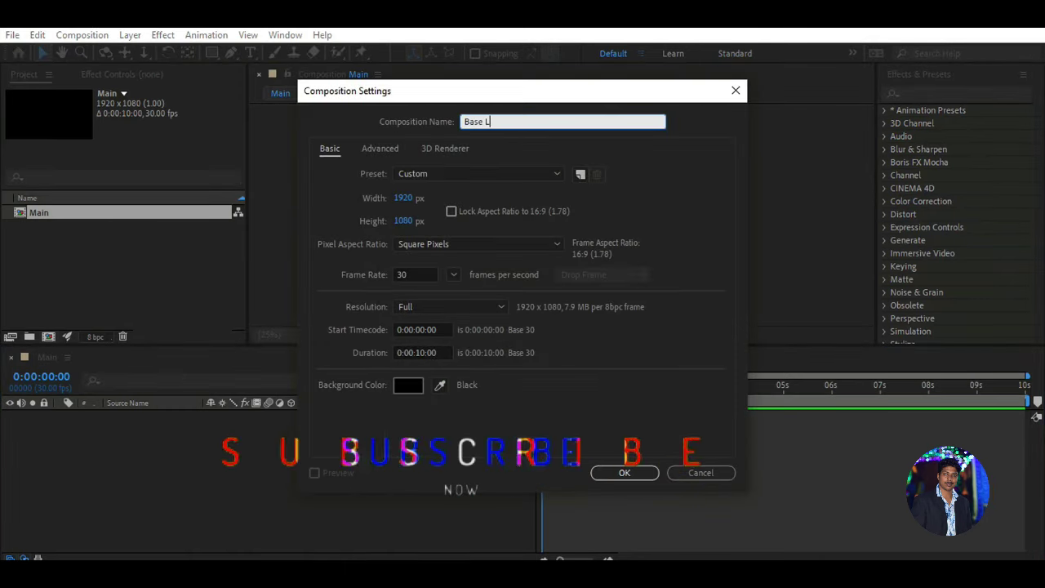
{"action": "left_click", "coordinate": [604, 480]}
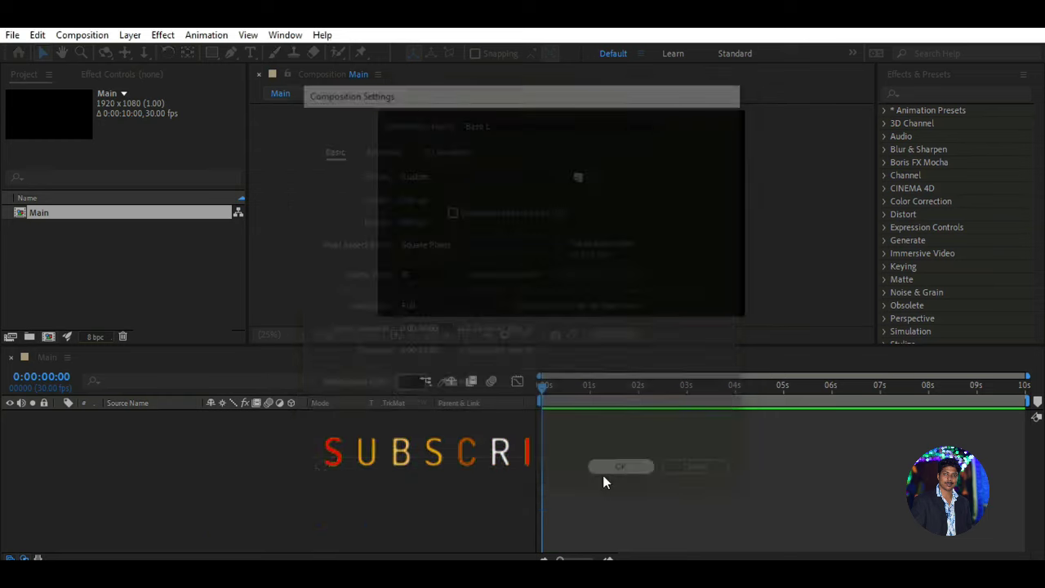
{"action": "left_click", "coordinate": [61, 258]}
{"action": "right_click", "coordinate": [106, 256]}
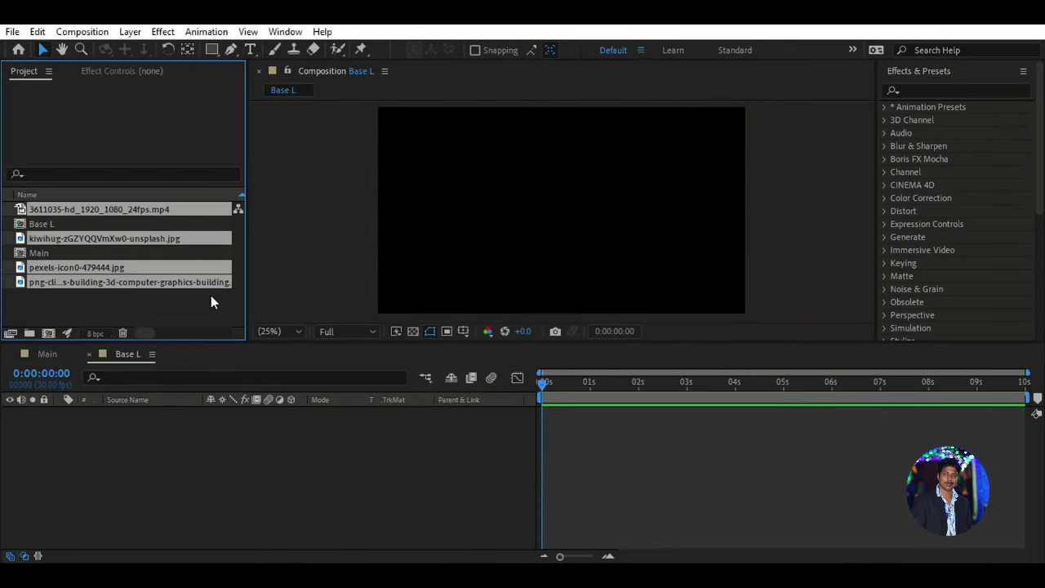
- Add the kiwihug paper image to the Base L timeline as a layer
{"action": "left_click", "coordinate": [139, 300]}
{"action": "left_click", "coordinate": [114, 239]}
{"action": "left_click", "coordinate": [94, 268]}
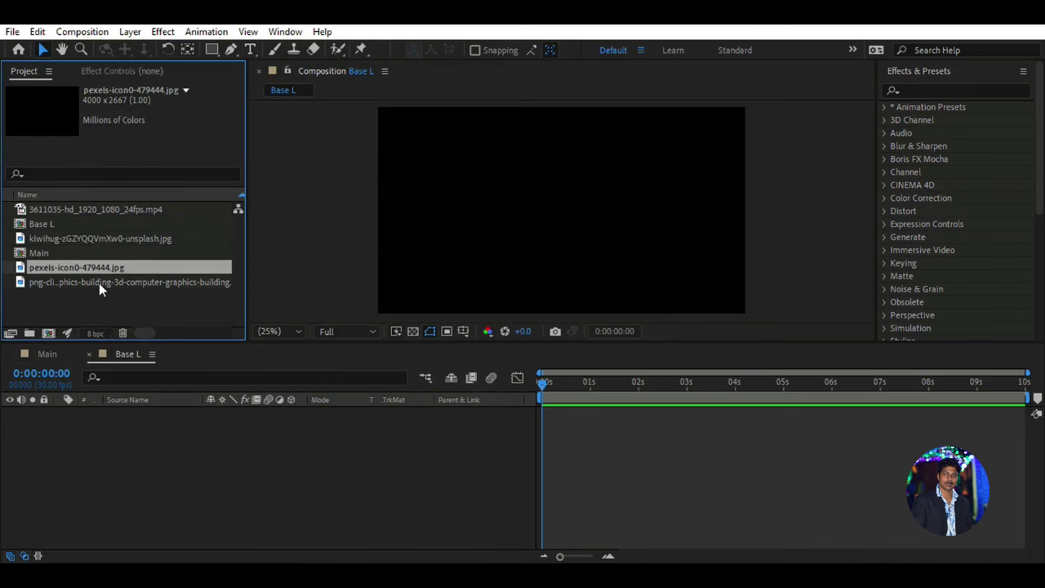
{"action": "left_click", "coordinate": [99, 283]}
{"action": "left_click", "coordinate": [61, 266]}
{"action": "left_click_drag", "start_coordinate": [62, 240], "coordinate": [247, 473]}
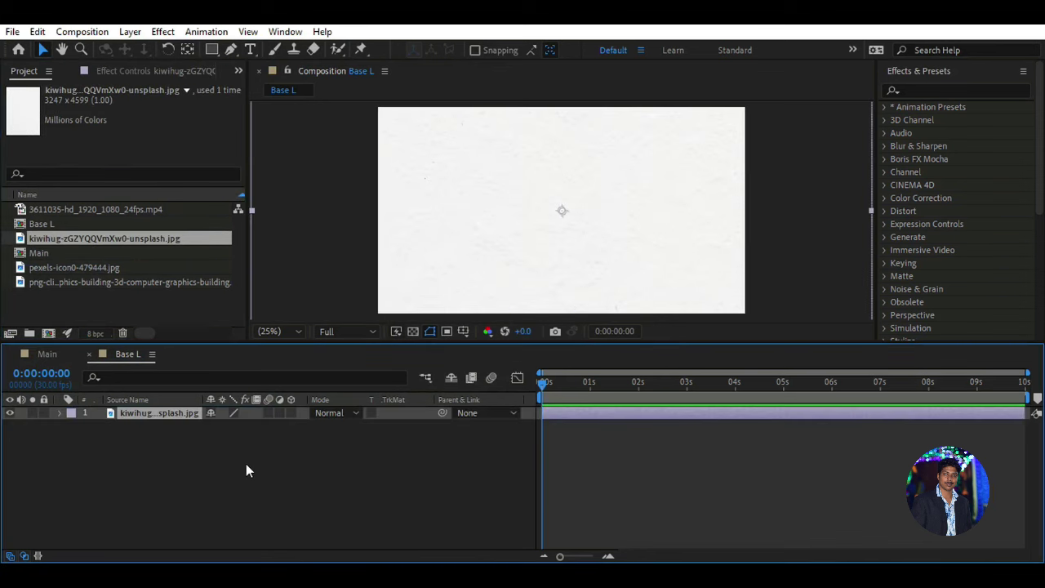
{"action": "left_click", "coordinate": [247, 468]}
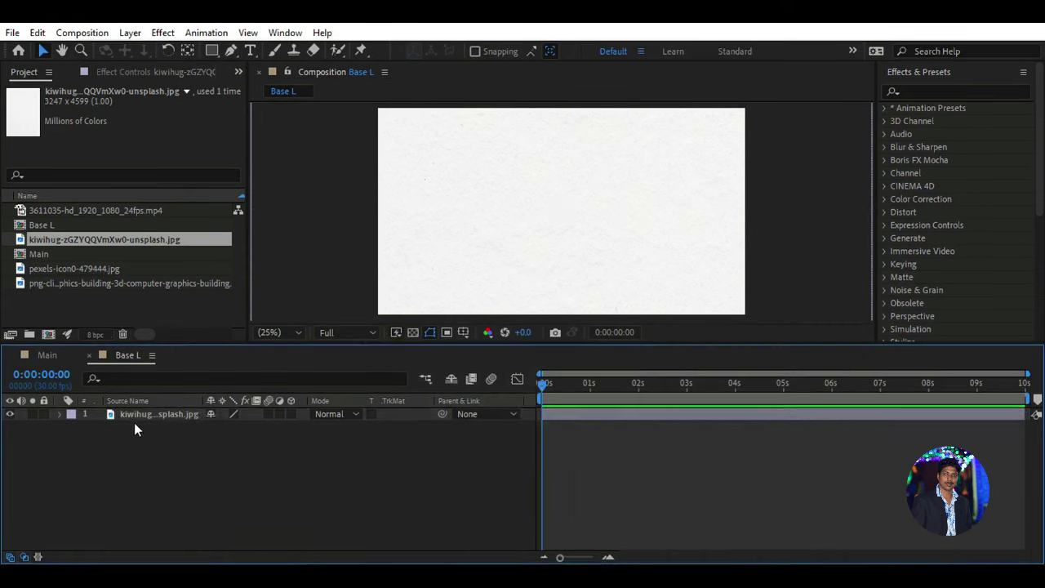
{"action": "left_click", "coordinate": [143, 417]}
- Rotate the paper layer to 0x+90°
{"action": "left_click_drag", "start_coordinate": [232, 427], "coordinate": [229, 429]}
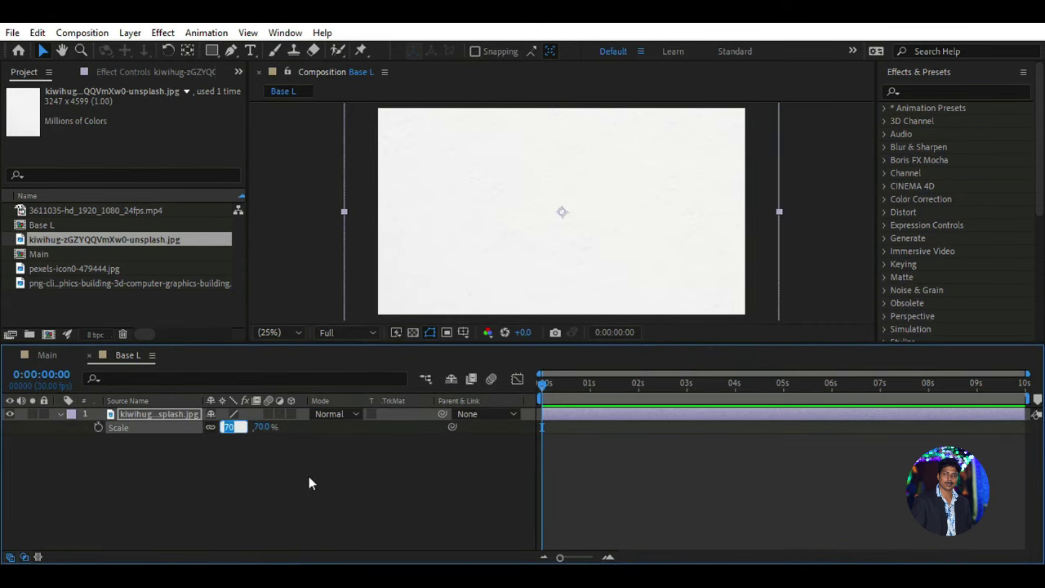
{"action": "key", "text": "Return"}
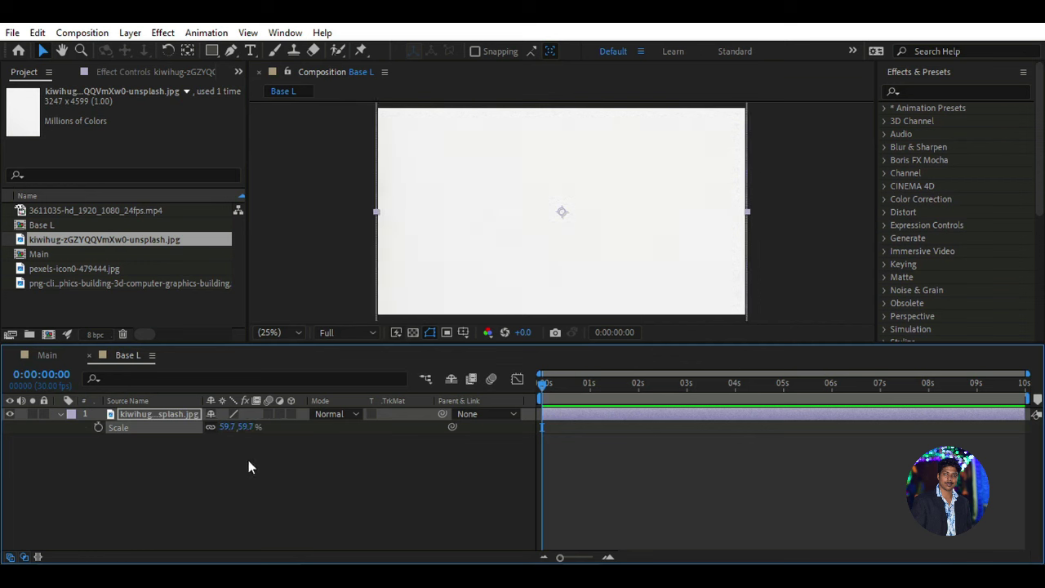
{"action": "type", "text": "r"}
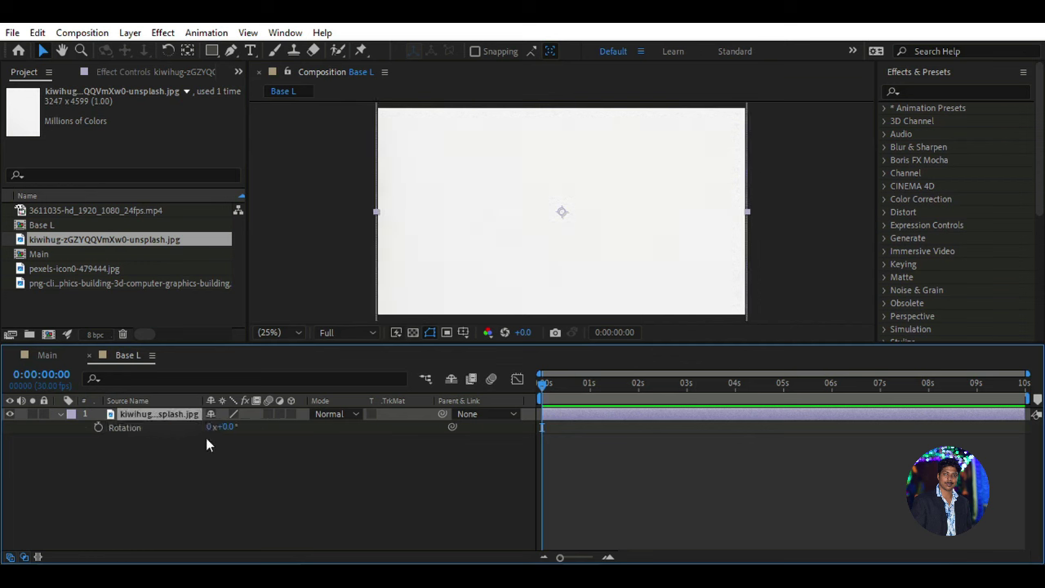
{"action": "type", "text": "90"}
{"action": "key", "text": "Return"}
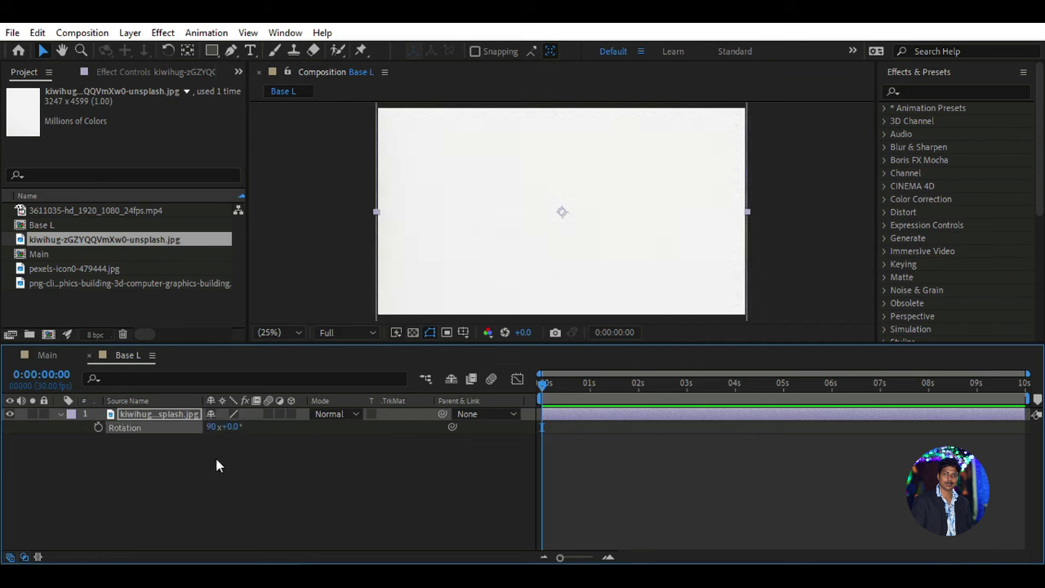
{"action": "left_click", "coordinate": [196, 462]}
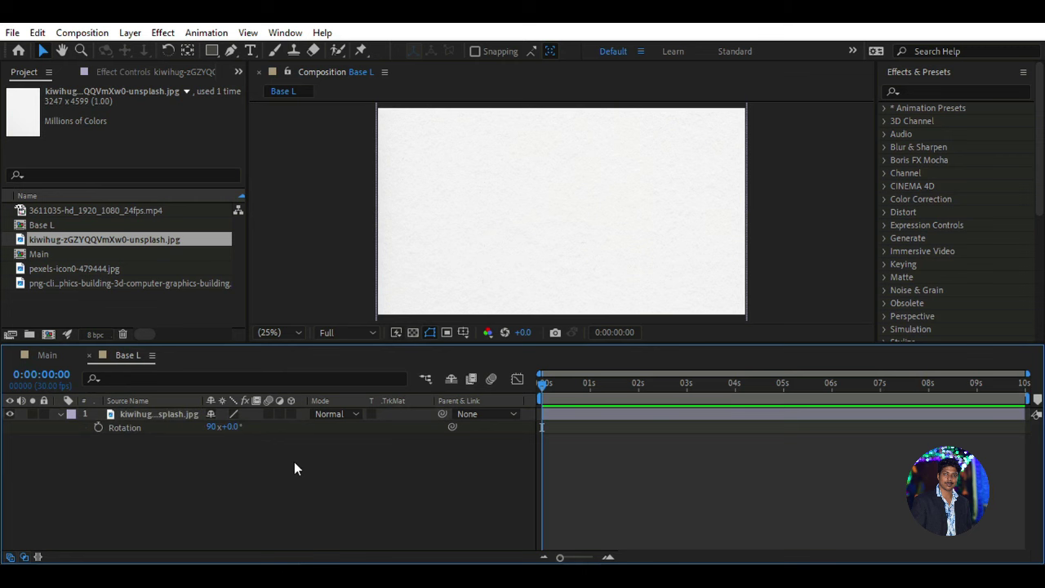
{"action": "left_click", "coordinate": [211, 426]}
{"action": "type", "text": "0"}
{"action": "key", "text": "Return"}
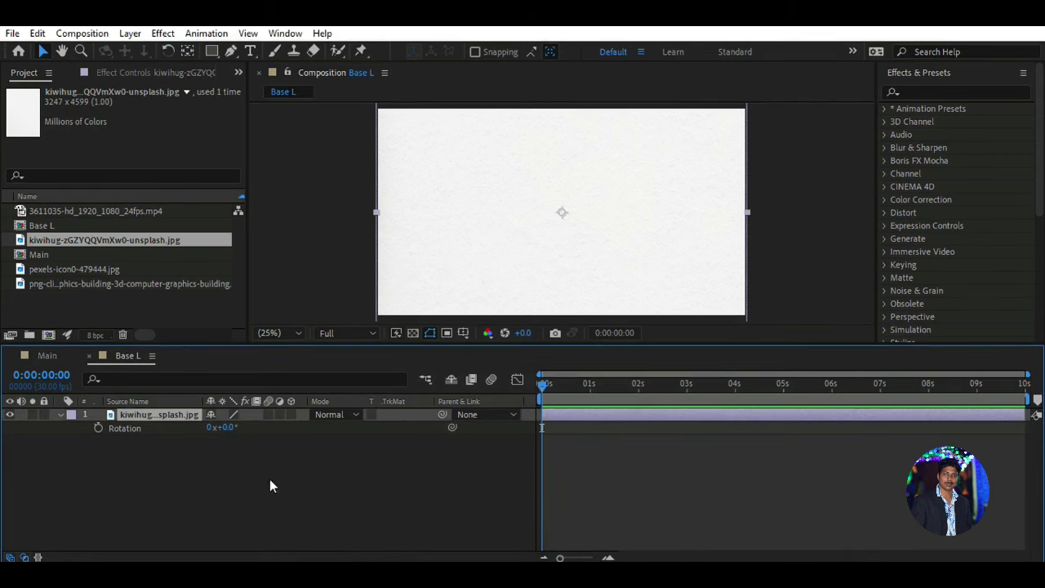
{"action": "left_click", "coordinate": [228, 426]}
{"action": "type", "text": "90"}
{"action": "key", "text": "Return"}
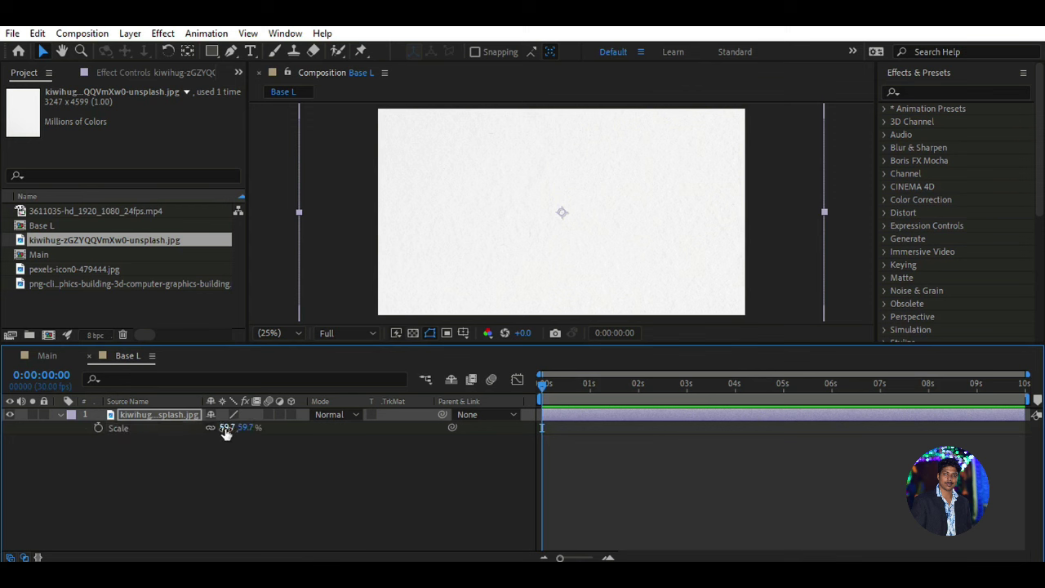
- Set the paper layer's scale to 42.7% so it fills the frame
{"action": "type", "text": "5"}
{"action": "type", "text": "2"}
{"action": "key", "text": "Return"}
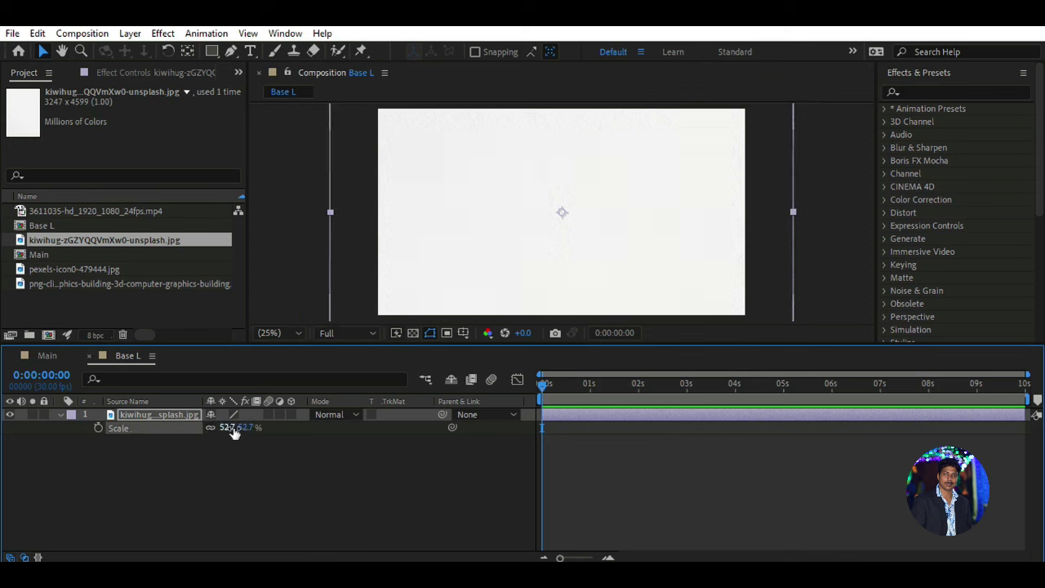
{"action": "left_click", "coordinate": [233, 427]}
{"action": "type", "text": "42.7"}
{"action": "key", "text": "Return"}
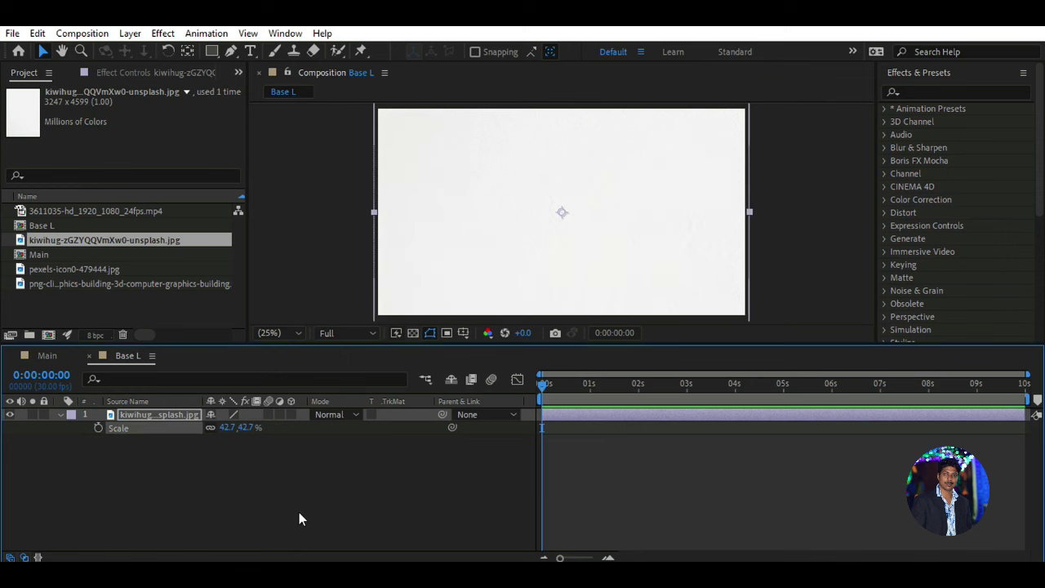
{"action": "left_click", "coordinate": [289, 467]}
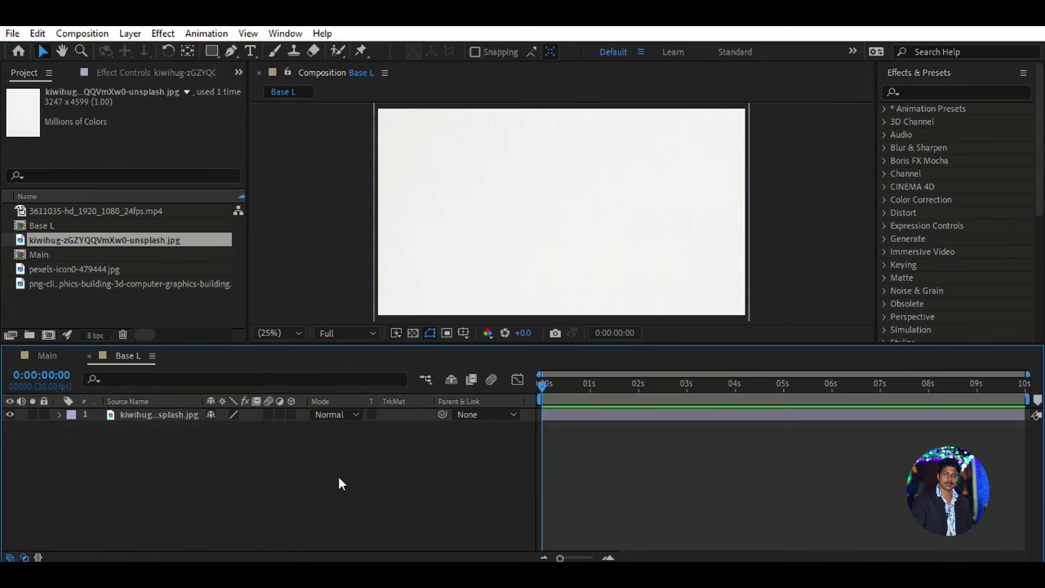
- Split the paper layer at frame 5 and rotate the new top layer to 270°
{"action": "key", "text": "ctrl+a"}
{"action": "left_click_drag", "start_coordinate": [562, 558], "coordinate": [593, 559]}
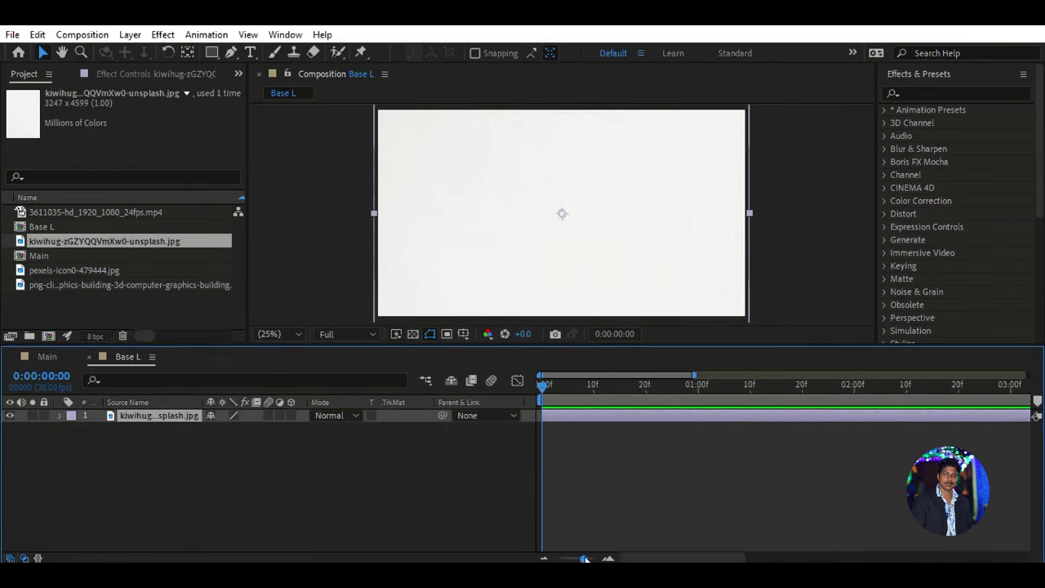
{"action": "left_click_drag", "start_coordinate": [668, 394], "coordinate": [732, 394]}
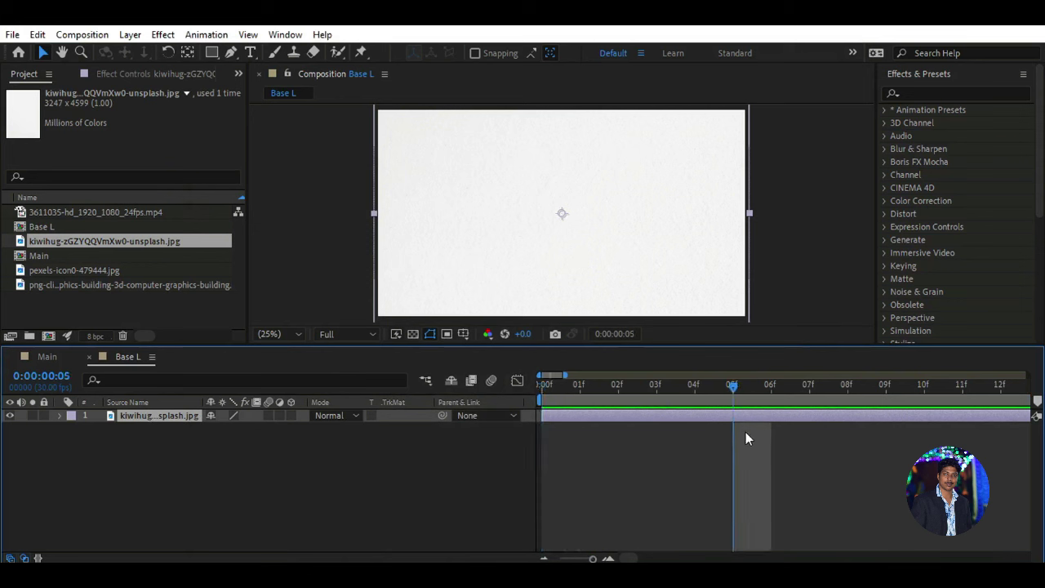
{"action": "key", "text": "ctrl+shift+d"}
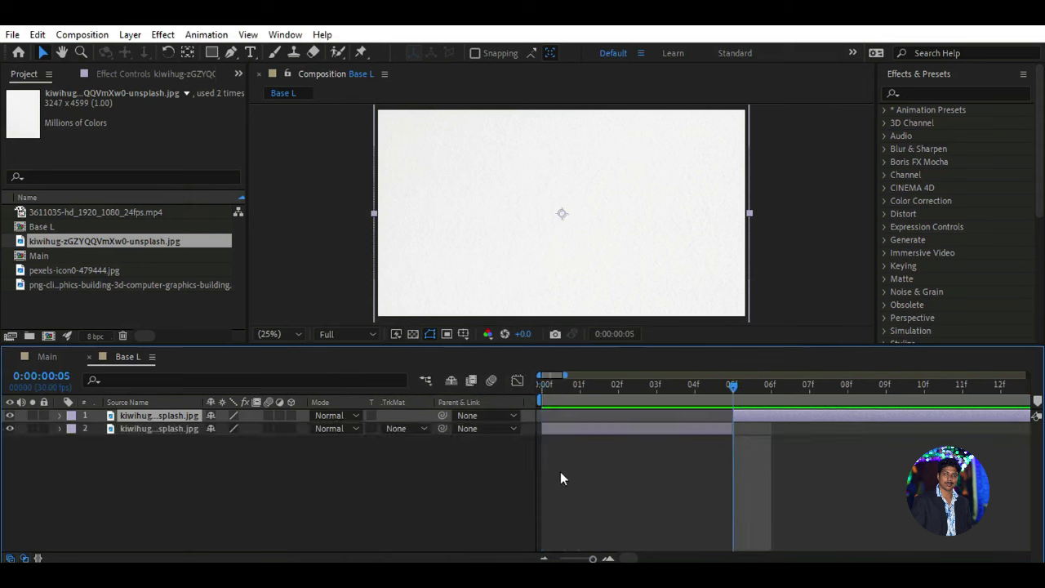
{"action": "key", "text": "r"}
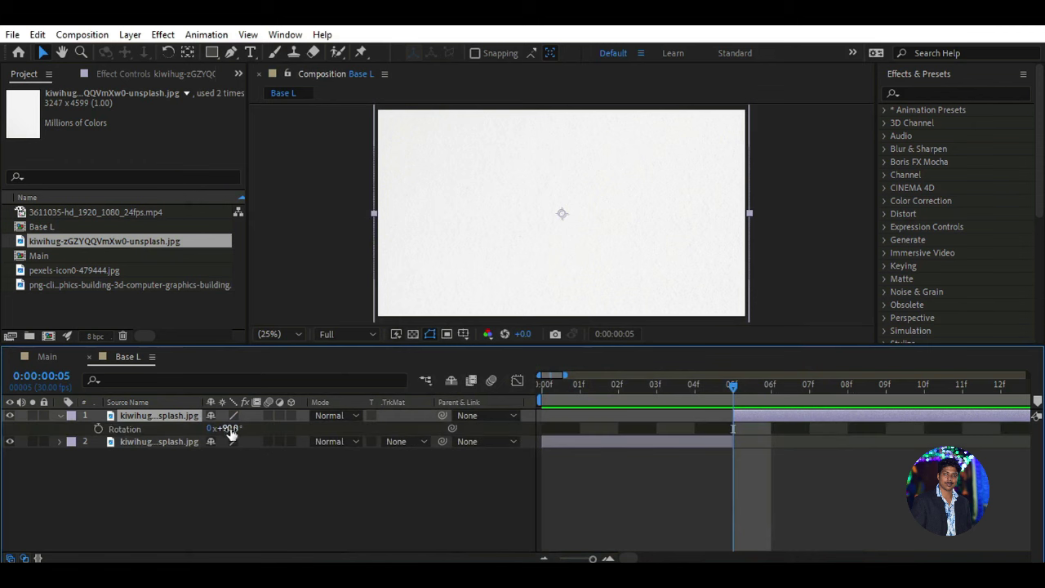
{"action": "key", "text": "Right"}
{"action": "type", "text": "+27"}
{"action": "type", "text": "0"}
{"action": "key", "text": "Return"}
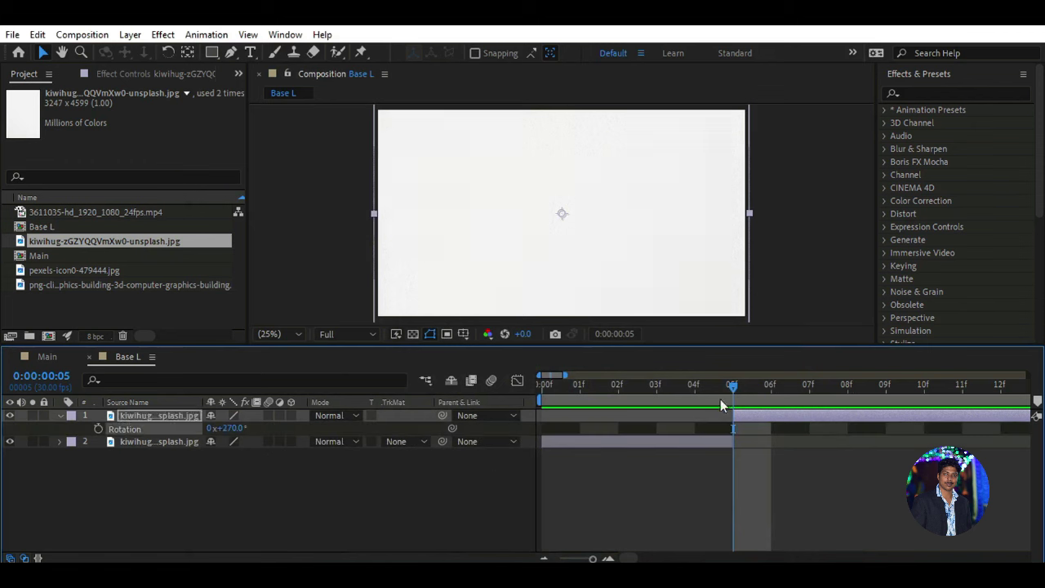
- Split the top layer at frame 10 and flip it horizontally
{"action": "left_click_drag", "start_coordinate": [735, 386], "coordinate": [940, 419]}
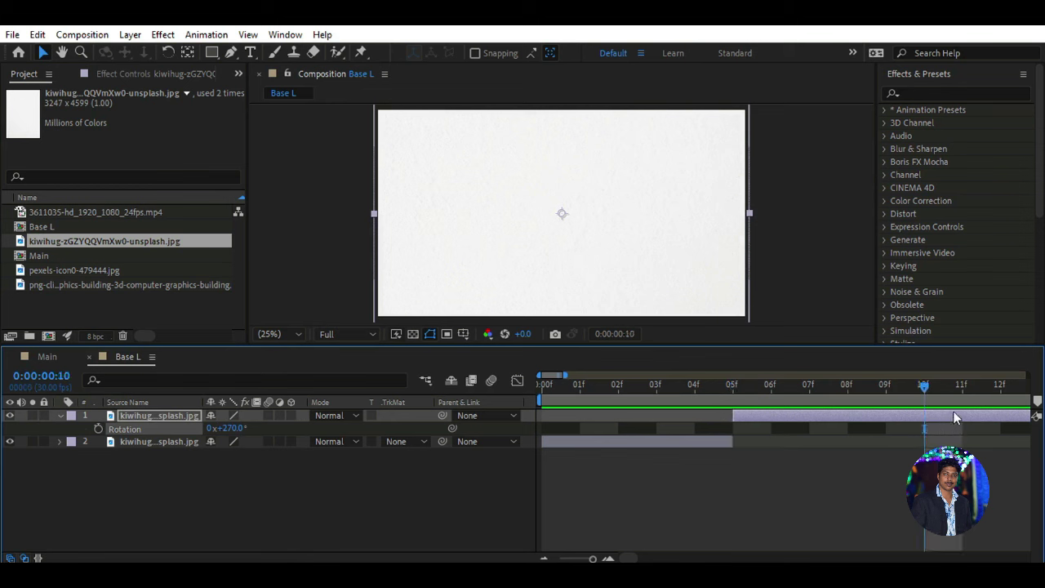
{"action": "key", "text": "ctrl+shift+d"}
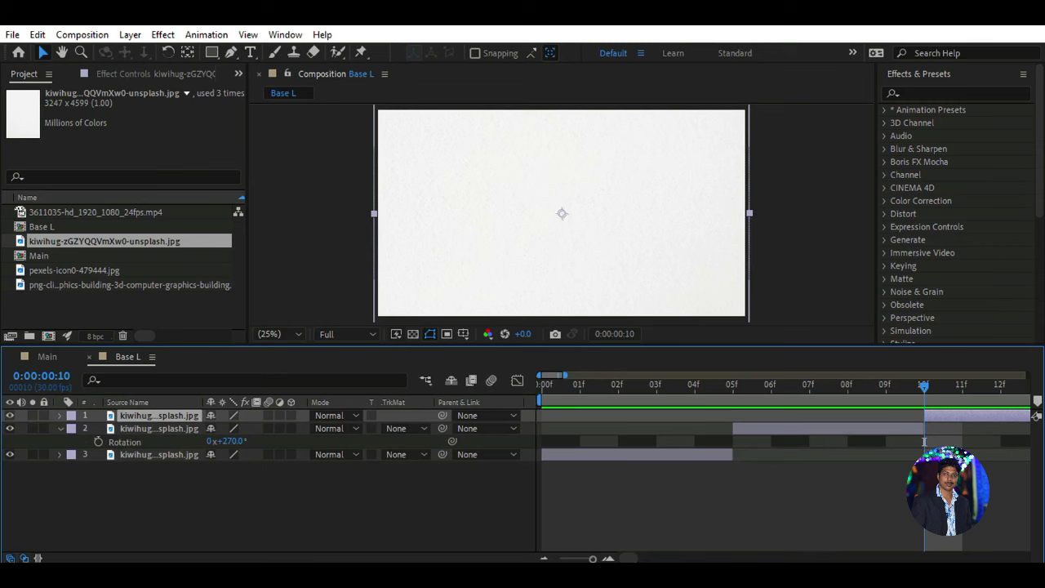
{"action": "left_click_drag", "start_coordinate": [637, 559], "coordinate": [646, 560]}
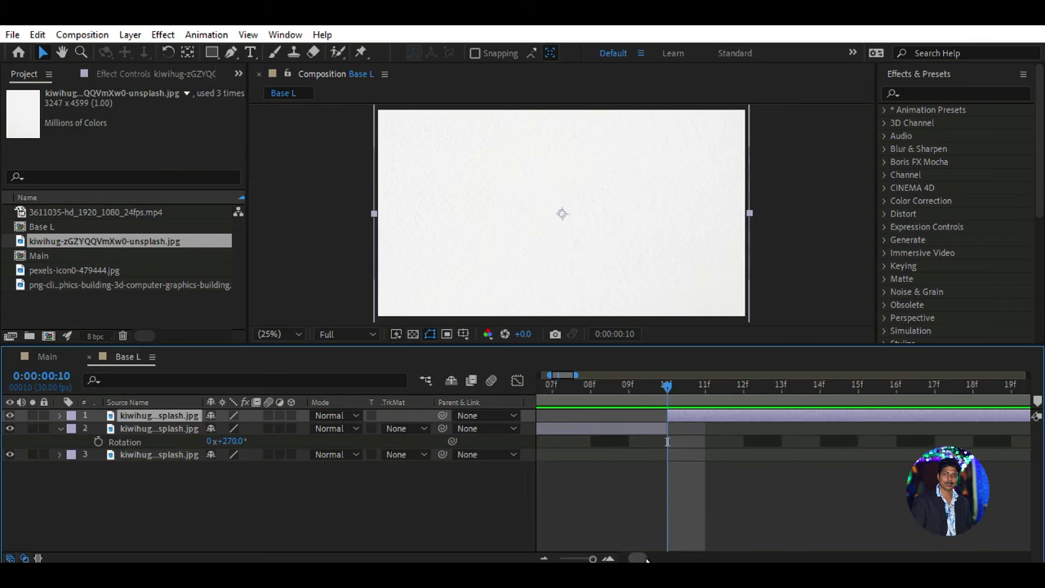
{"action": "left_click", "coordinate": [61, 428]}
{"action": "key", "text": "r"}
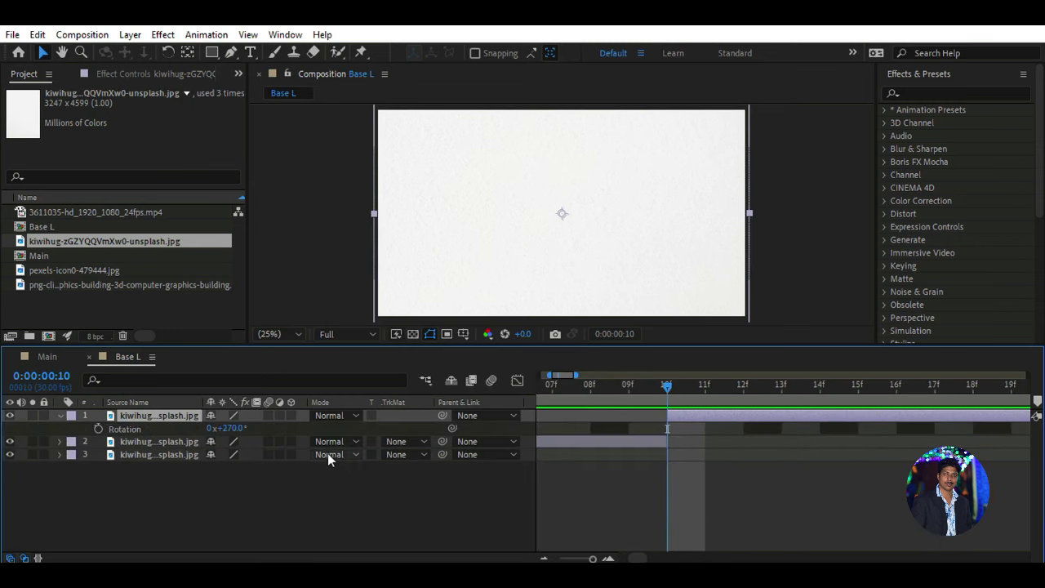
{"action": "right_click", "coordinate": [179, 415]}
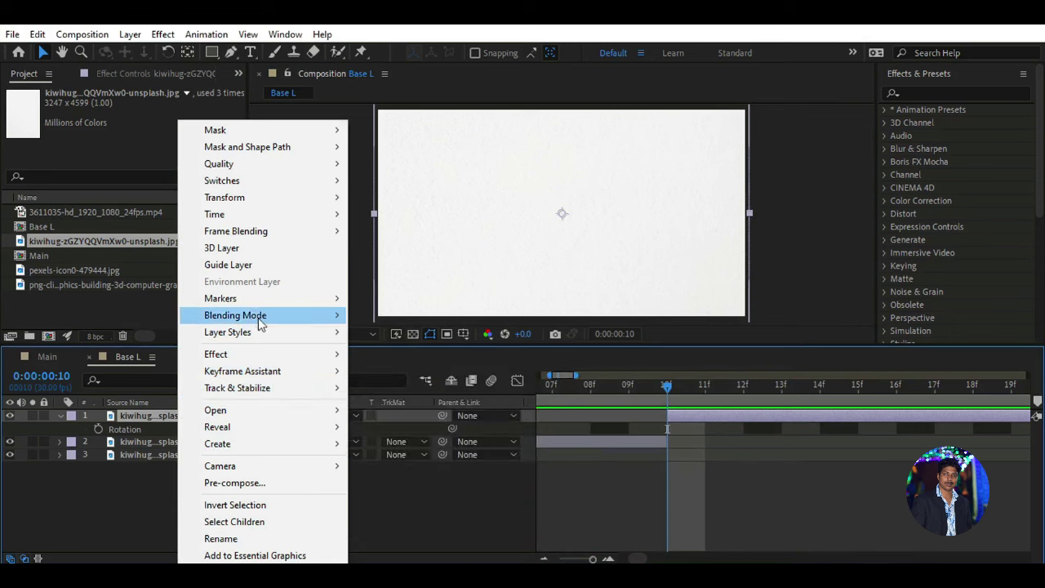
{"action": "mouse_move", "coordinate": [285, 197]}
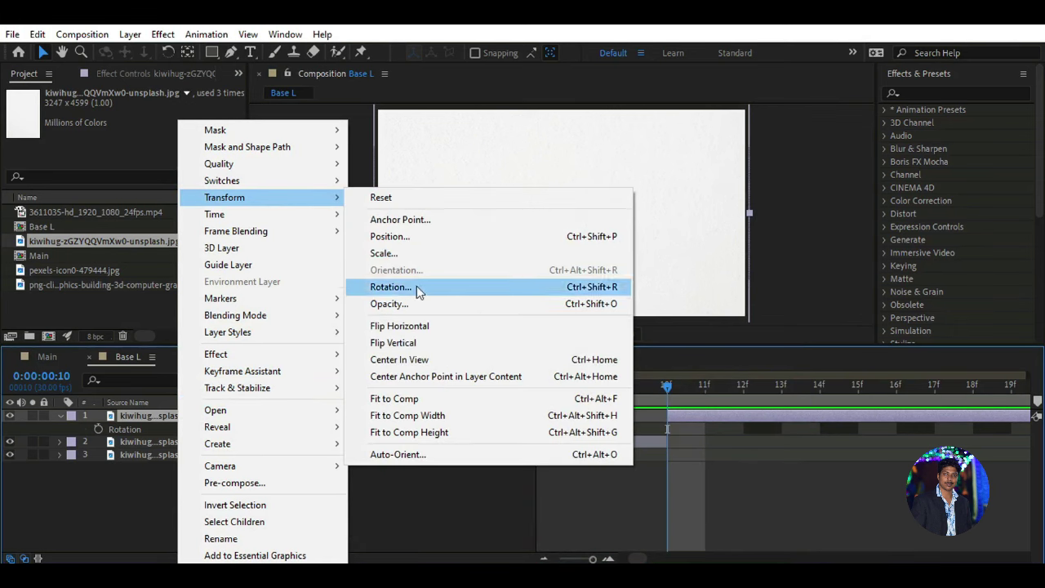
{"action": "left_click", "coordinate": [412, 327]}
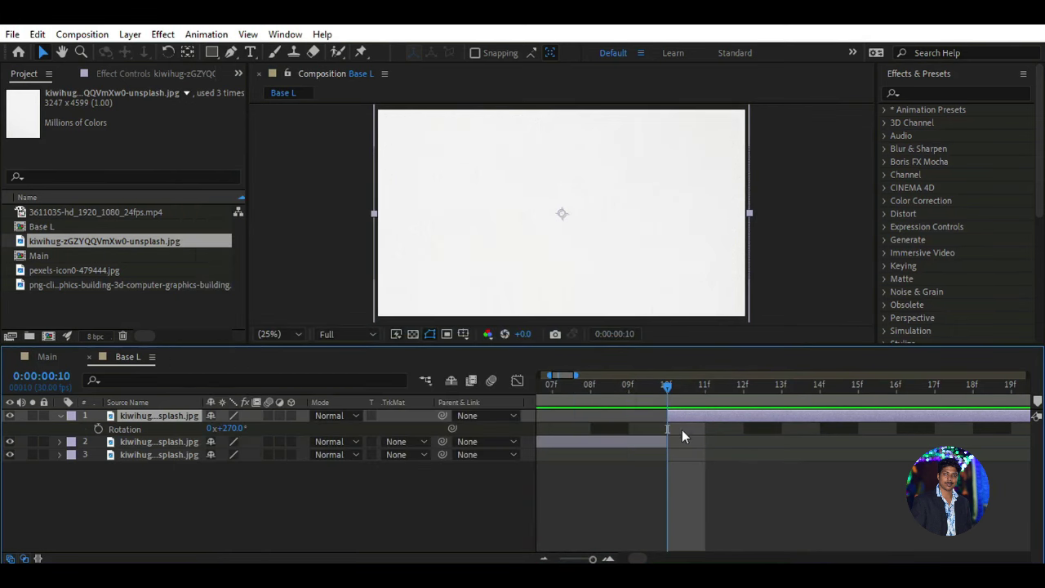
- Split layer 1 at 15f, scale it to about 42.7%, and nudge it left and down
{"action": "key", "text": "Page_Down"}
{"action": "key", "text": "Page_Down"}
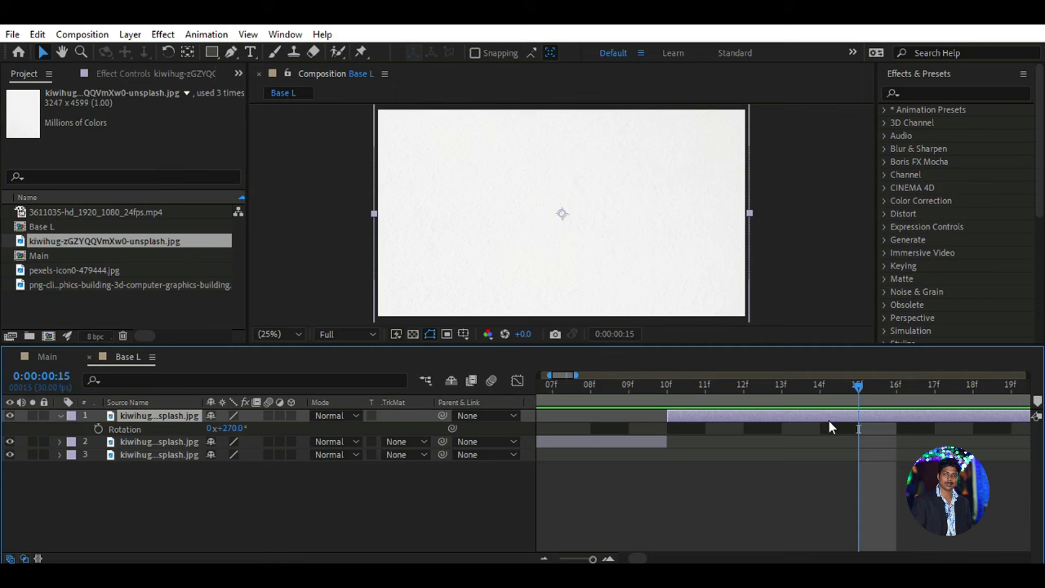
{"action": "key", "text": "ctrl+shift+d"}
{"action": "left_click", "coordinate": [59, 429]}
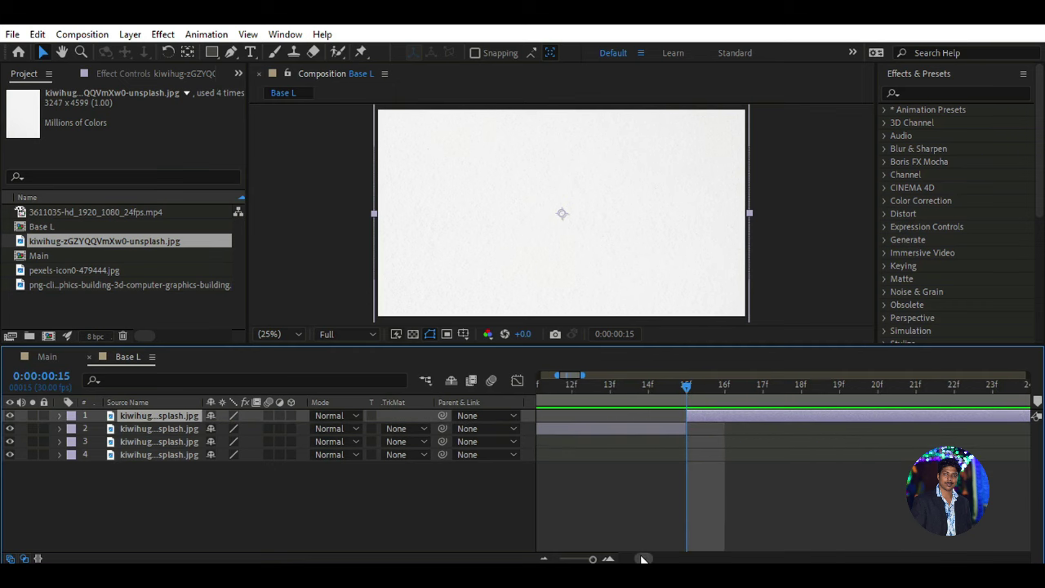
{"action": "scroll", "coordinate": [636, 489], "scroll_direction": "right", "scroll_amount": 3}
{"action": "key", "text": "s"}
{"action": "mouse_move", "coordinate": [243, 429]}
{"action": "left_mouse_down"}
{"action": "mouse_move", "coordinate": [259, 455]}
{"action": "mouse_move", "coordinate": [251, 430]}
{"action": "left_mouse_up"}
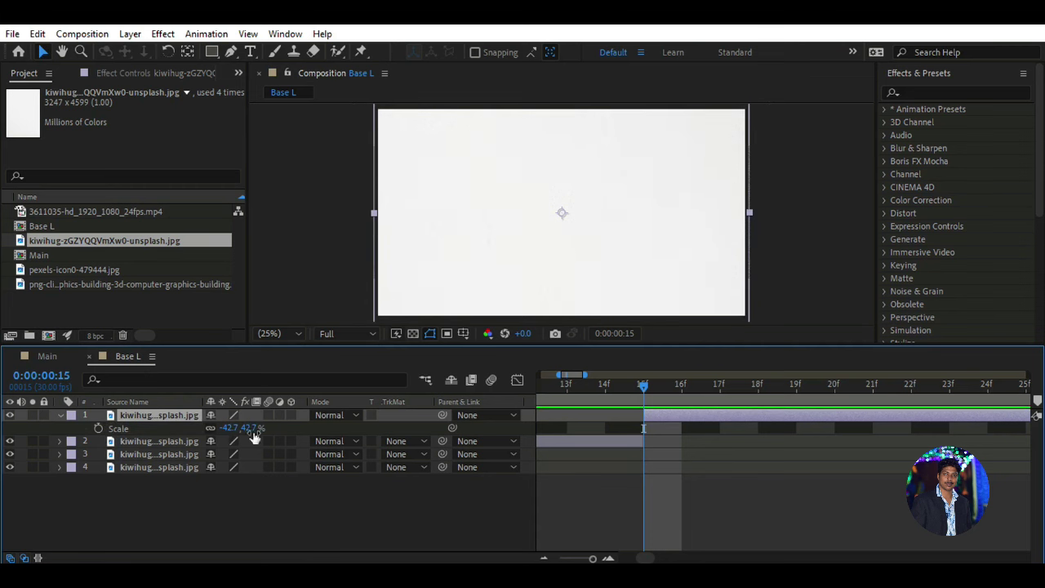
{"action": "mouse_move", "coordinate": [476, 244]}
{"action": "left_mouse_down"}
{"action": "mouse_move", "coordinate": [468, 291]}
{"action": "mouse_move", "coordinate": [471, 275]}
{"action": "left_mouse_up"}
- Split layer 1 at 20f and move it up in the frame
{"action": "left_click", "coordinate": [697, 387]}
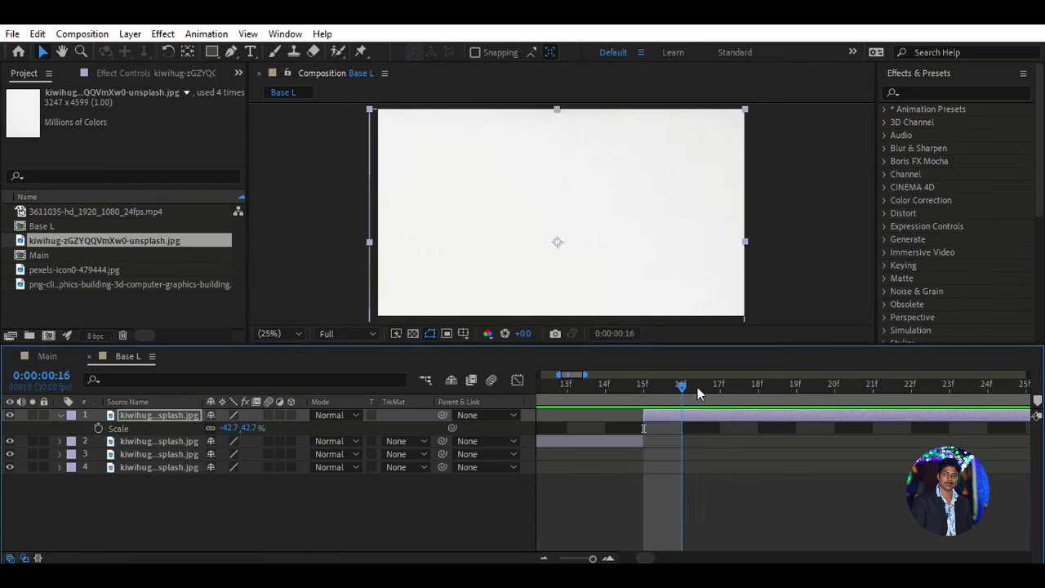
{"action": "key", "text": "Page_Down"}
{"action": "key", "text": "Page_Down"}
{"action": "key", "text": "Page_Down"}
{"action": "key", "text": "ctrl+shift+d"}
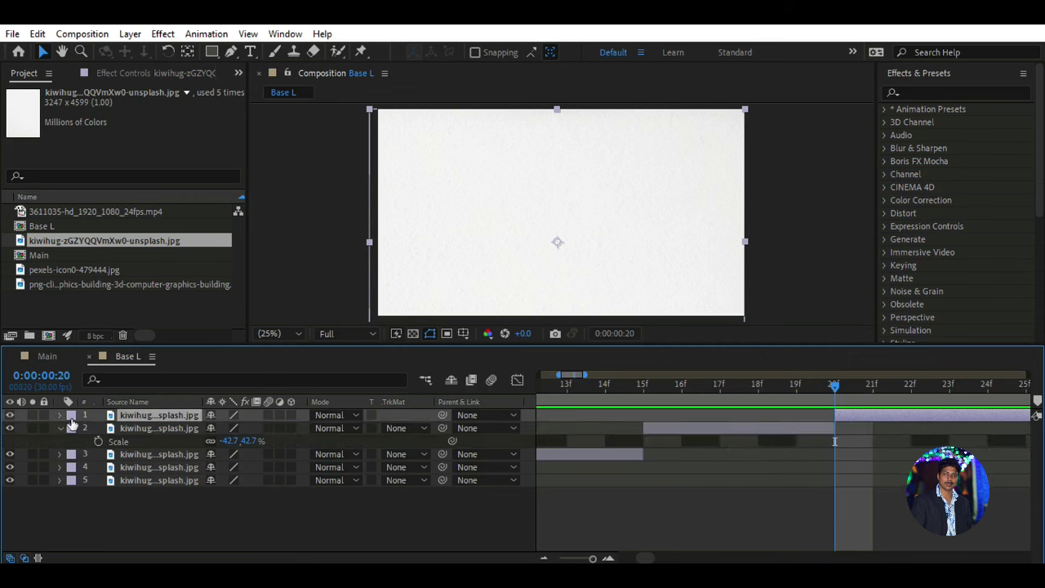
{"action": "left_click_drag", "start_coordinate": [585, 274], "coordinate": [589, 216]}
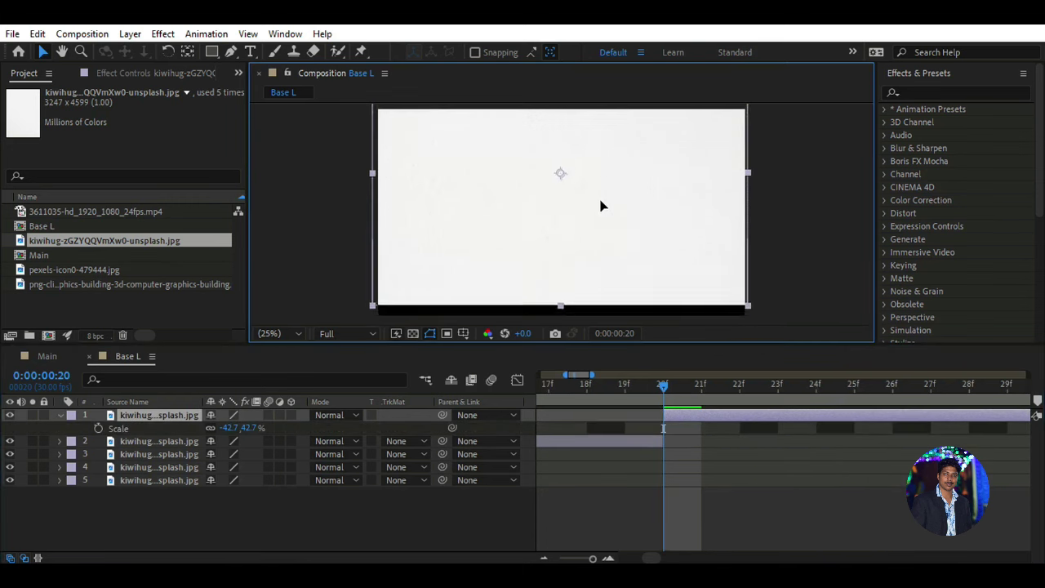
- Split layer 1 at 25f, set its scale to 55.7%, and move it down
{"action": "left_click", "coordinate": [732, 428]}
{"action": "key", "text": "Page_Down"}
{"action": "key", "text": "Page_Down"}
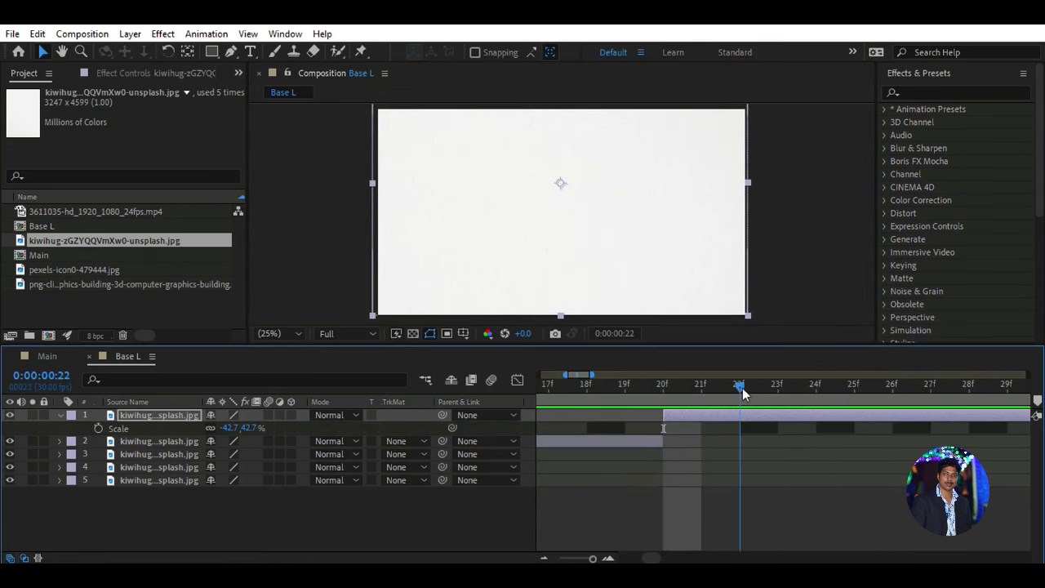
{"action": "key", "text": "Page_Down"}
{"action": "key", "text": "Page_Down"}
{"action": "key", "text": "Page_Down"}
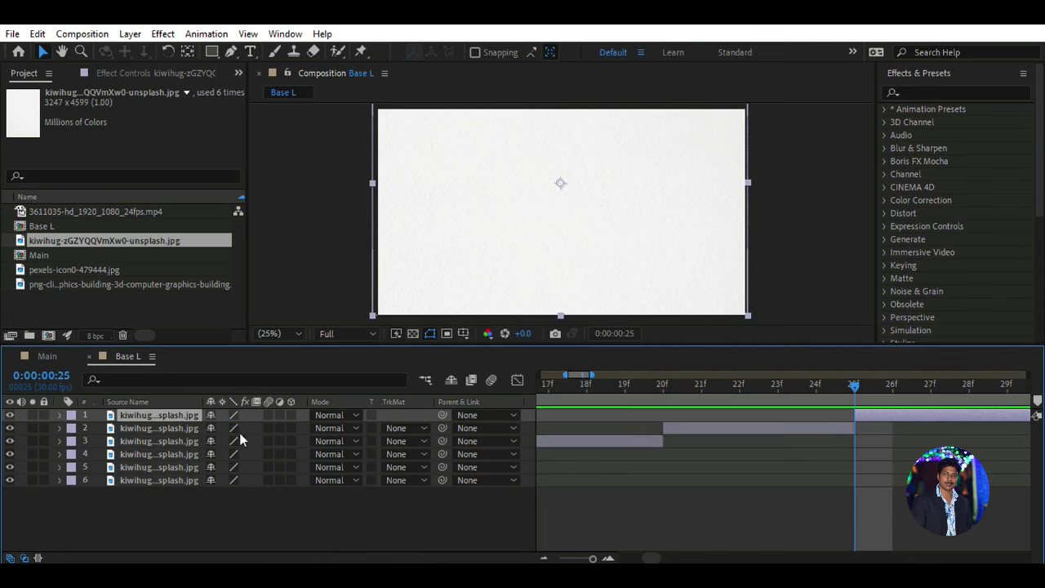
{"action": "key", "text": "ctrl+shift+d"}
{"action": "left_click_drag", "start_coordinate": [236, 428], "coordinate": [228, 427]}
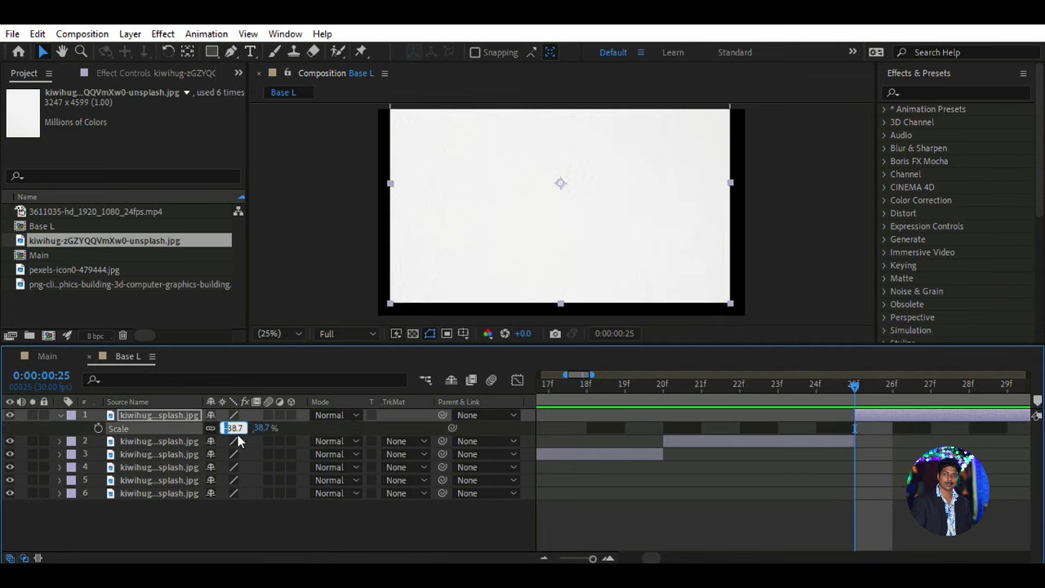
{"action": "type", "text": "55.7"}
{"action": "key", "text": "Return"}
{"action": "mouse_move", "coordinate": [506, 240]}
{"action": "left_mouse_down"}
{"action": "mouse_move", "coordinate": [543, 334]}
{"action": "mouse_move", "coordinate": [566, 338]}
{"action": "left_mouse_up"}
- Split layer 1 at 1:00 and shift it up and left
{"action": "left_click", "coordinate": [58, 415]}
{"action": "scroll", "coordinate": [765, 497], "scroll_direction": "right", "scroll_amount": 3}
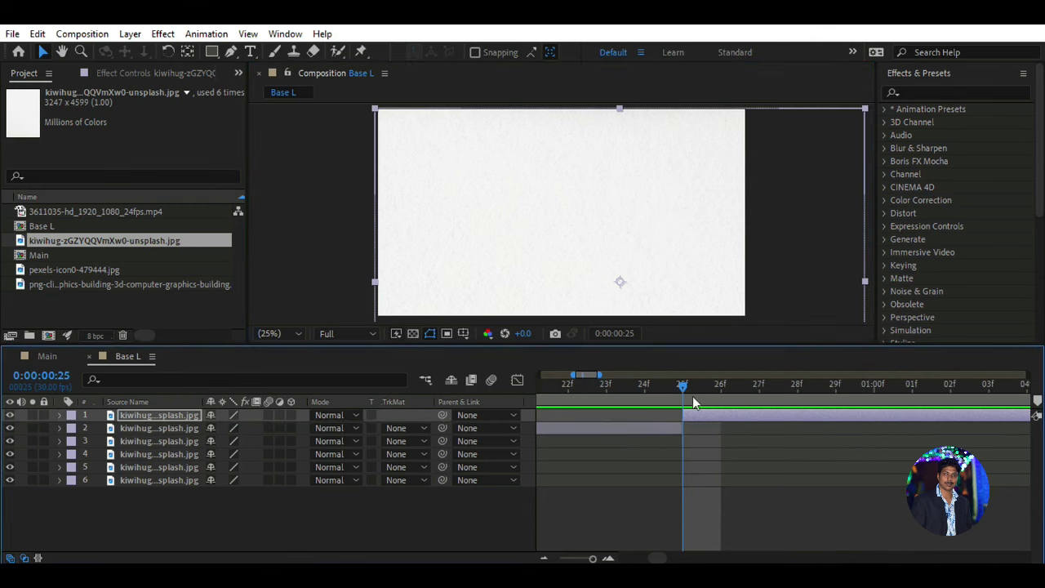
{"action": "key", "text": "ctrl+shift+d"}
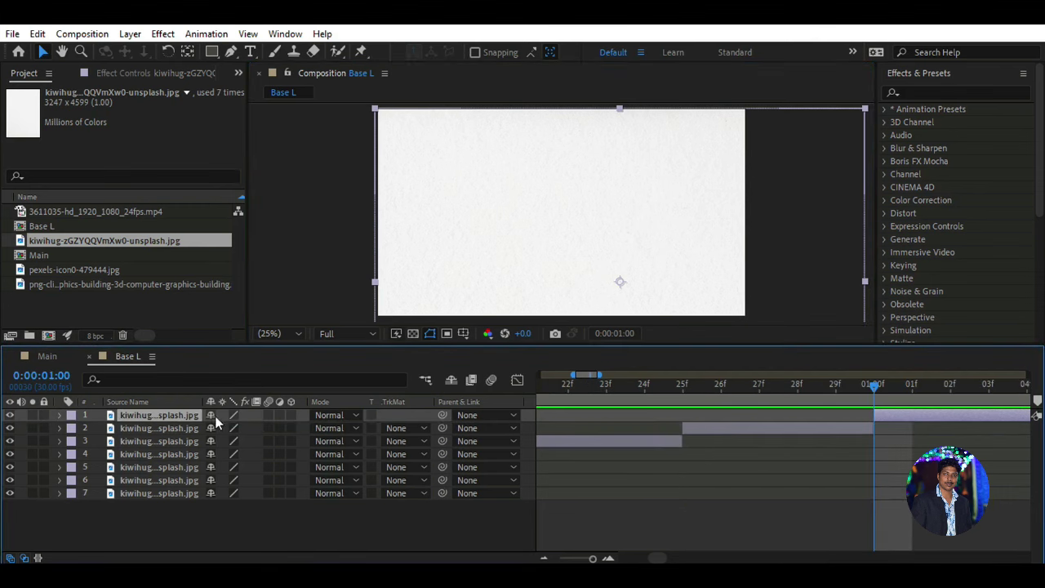
{"action": "left_click_drag", "start_coordinate": [577, 237], "coordinate": [495, 91]}
{"action": "left_click_drag", "start_coordinate": [625, 215], "coordinate": [589, 215]}
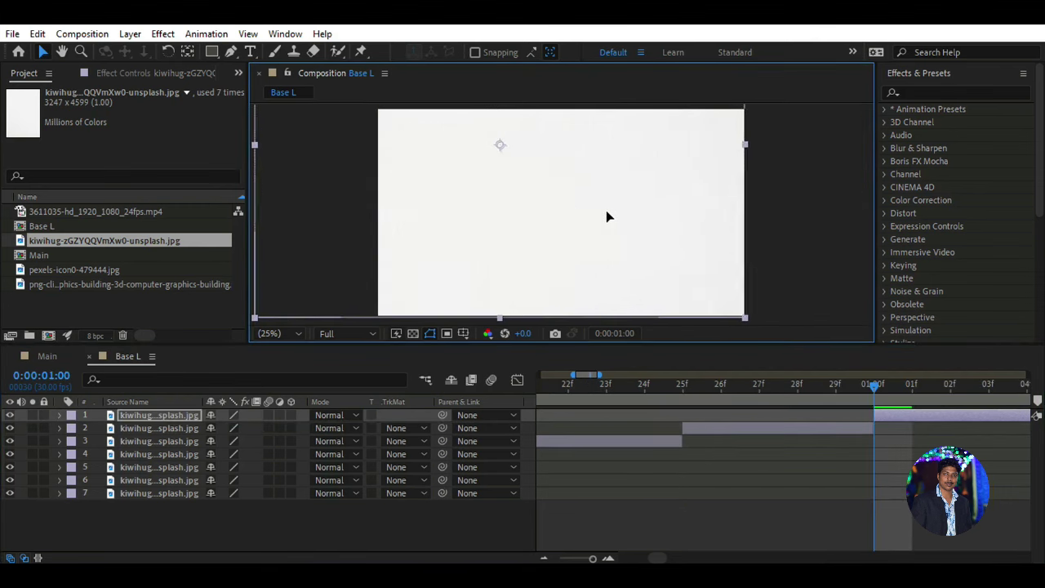
- Split layer 1 at 1:05 and shift it right, then delete the extra layer split at 1:10
{"action": "scroll", "coordinate": [685, 531], "scroll_direction": "right", "scroll_amount": 3}
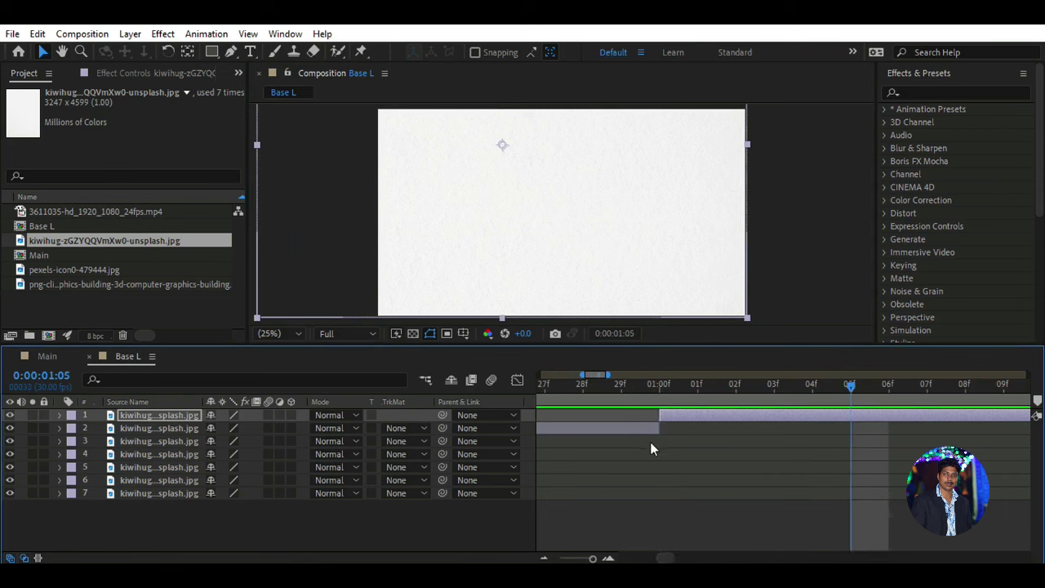
{"action": "key", "text": "ctrl+shift+d"}
{"action": "left_click_drag", "start_coordinate": [658, 558], "coordinate": [669, 558]}
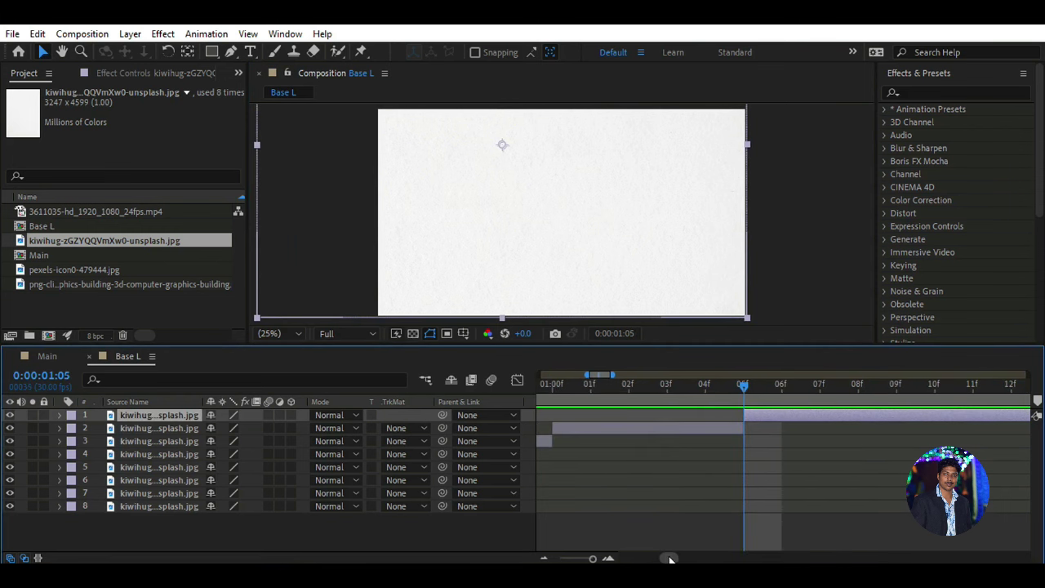
{"action": "left_click_drag", "start_coordinate": [496, 277], "coordinate": [612, 280]}
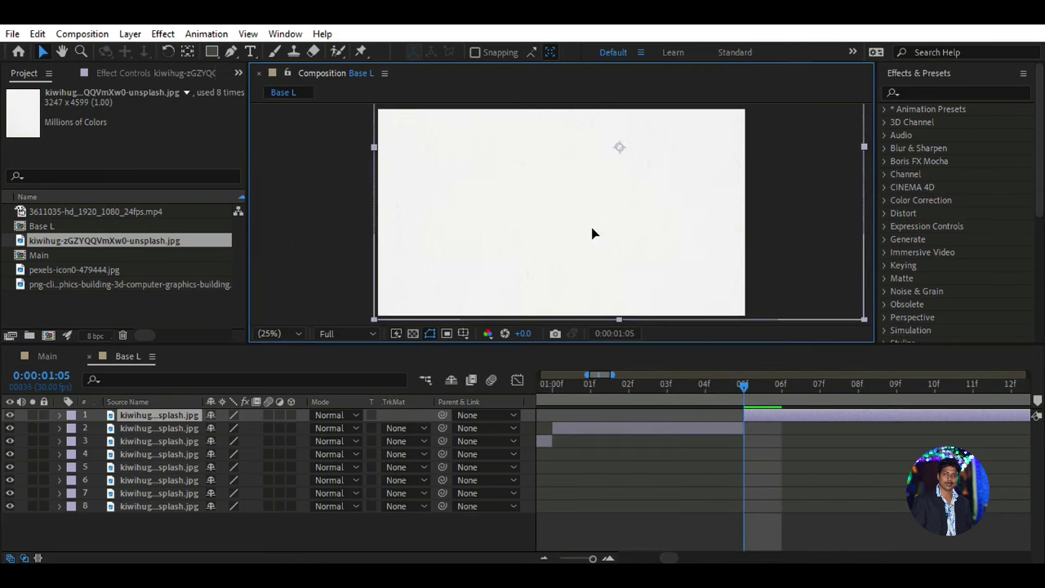
{"action": "left_click_drag", "start_coordinate": [742, 385], "coordinate": [934, 386]}
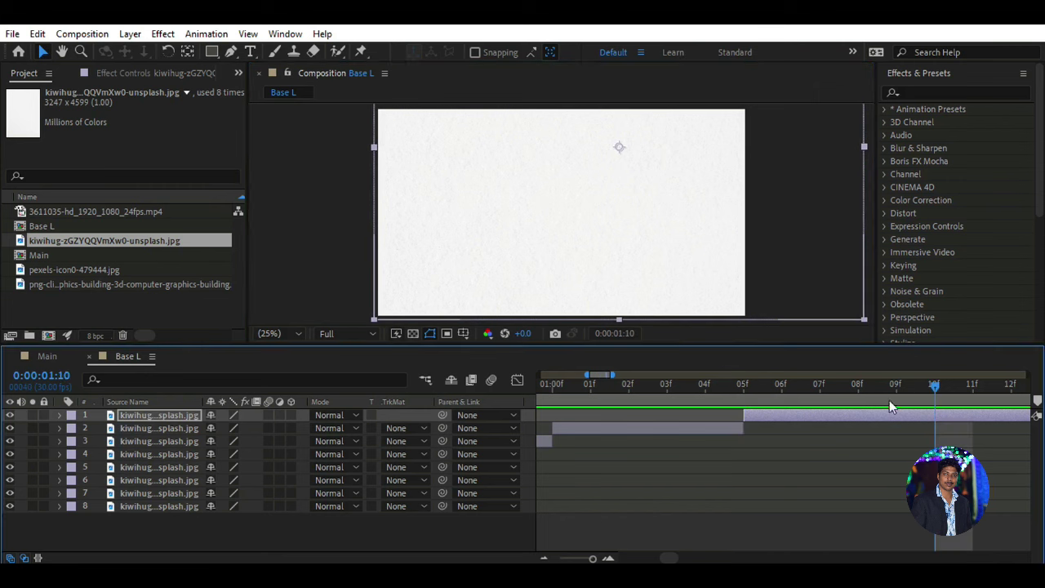
{"action": "key", "text": "ctrl+shift+d"}
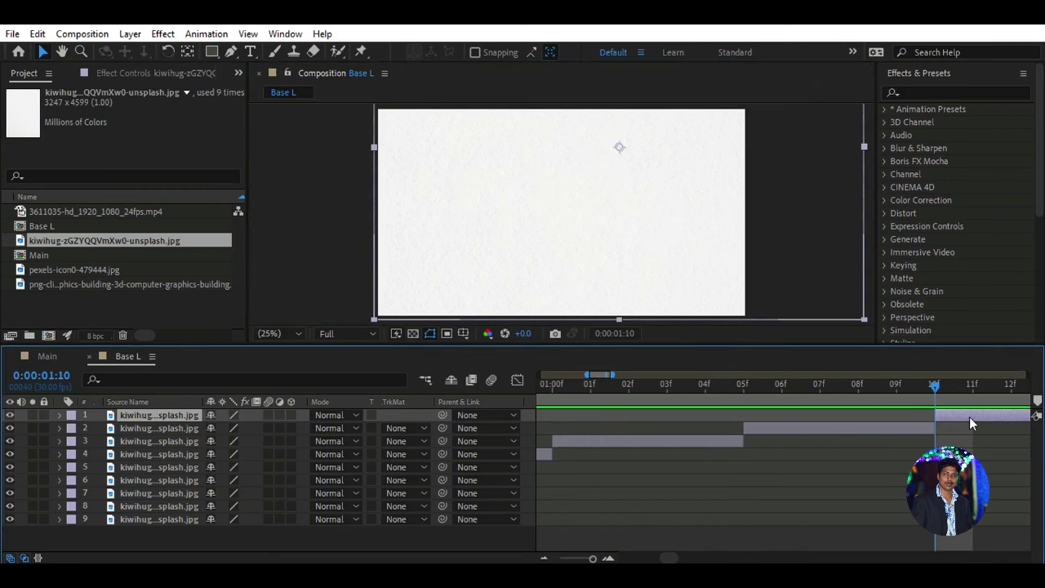
{"action": "key", "text": "Delete"}
- Trim the work area to about 12f and extend layer 1 to about 16f
{"action": "left_click_drag", "start_coordinate": [593, 558], "coordinate": [559, 558]}
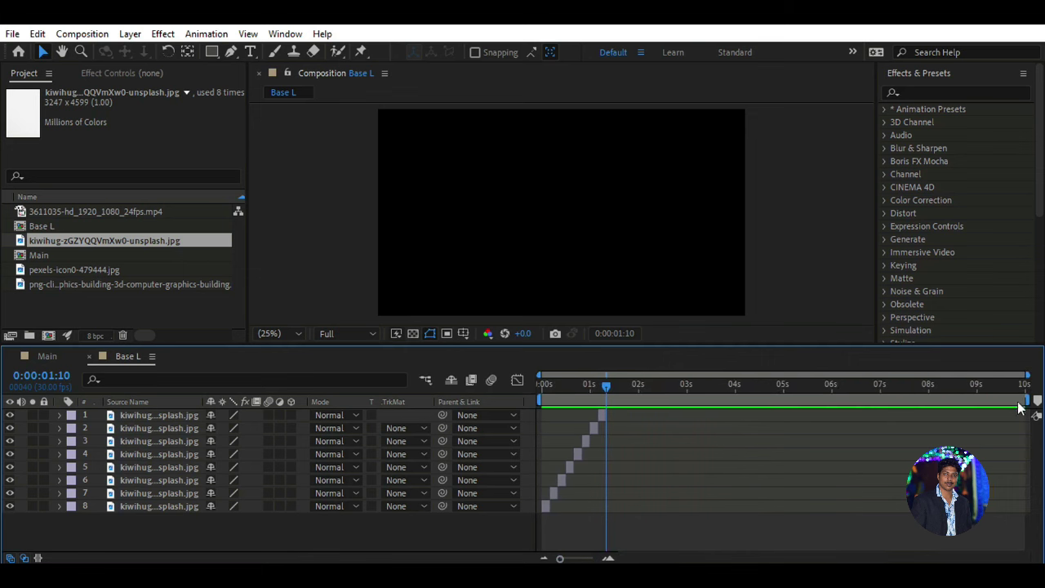
{"action": "left_click_drag", "start_coordinate": [1027, 400], "coordinate": [643, 402]}
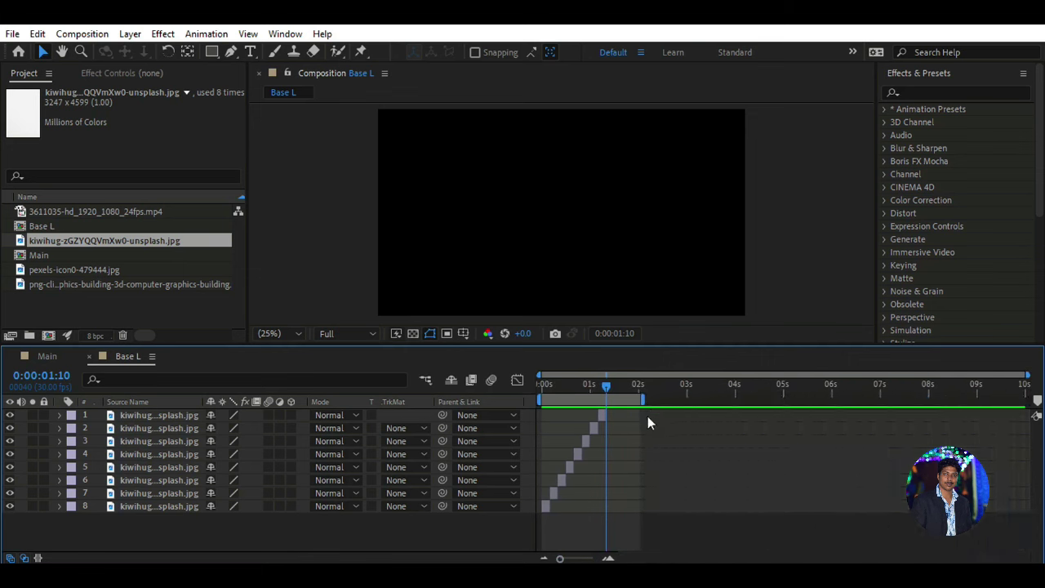
{"action": "left_click_drag", "start_coordinate": [559, 559], "coordinate": [600, 559]}
{"action": "key", "text": "n"}
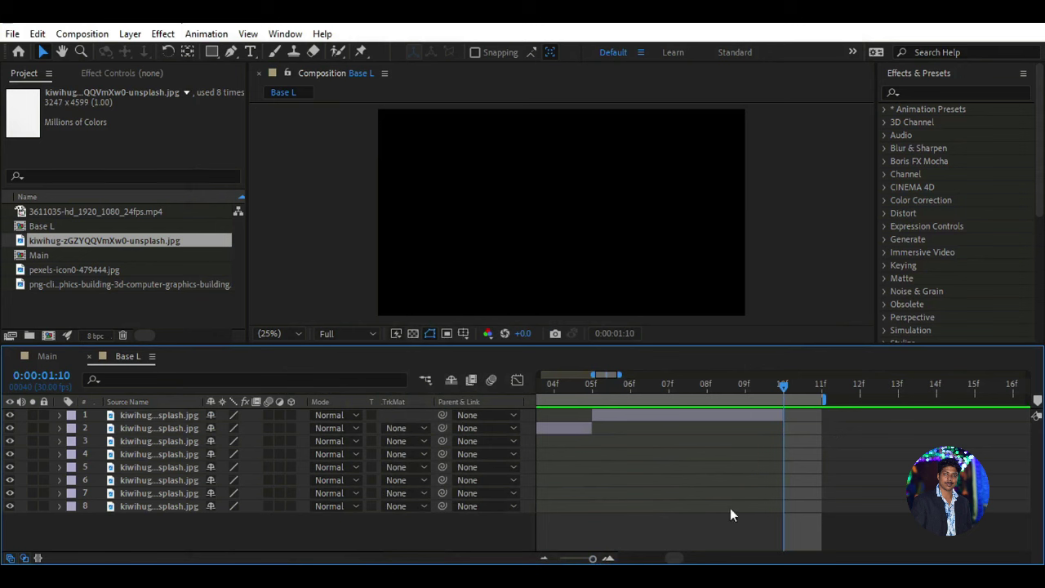
{"action": "left_click", "coordinate": [738, 415]}
{"action": "left_click_drag", "start_coordinate": [822, 413], "coordinate": [1012, 415]}
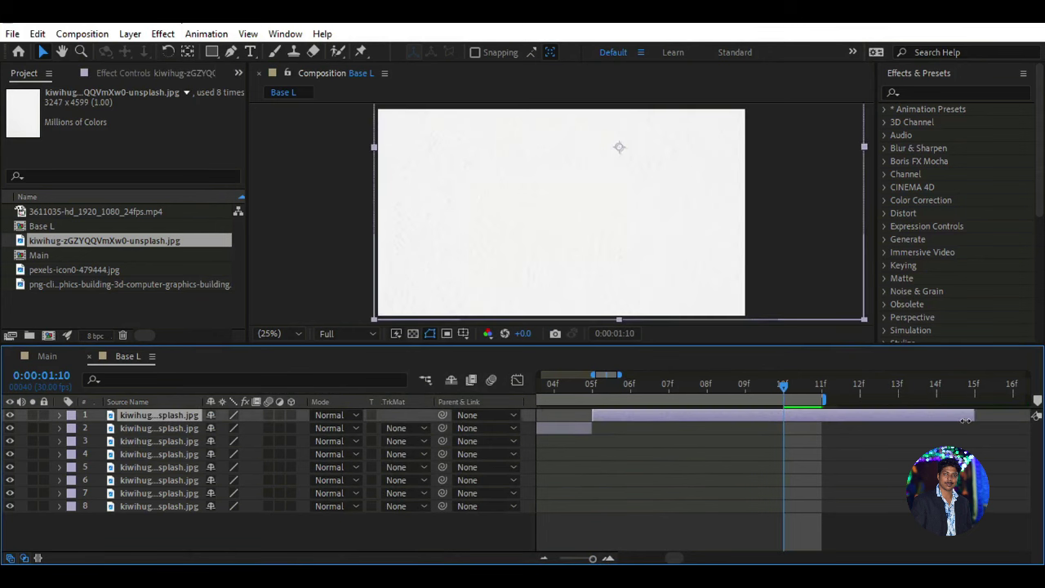
{"action": "left_click_drag", "start_coordinate": [592, 559], "coordinate": [593, 559]}
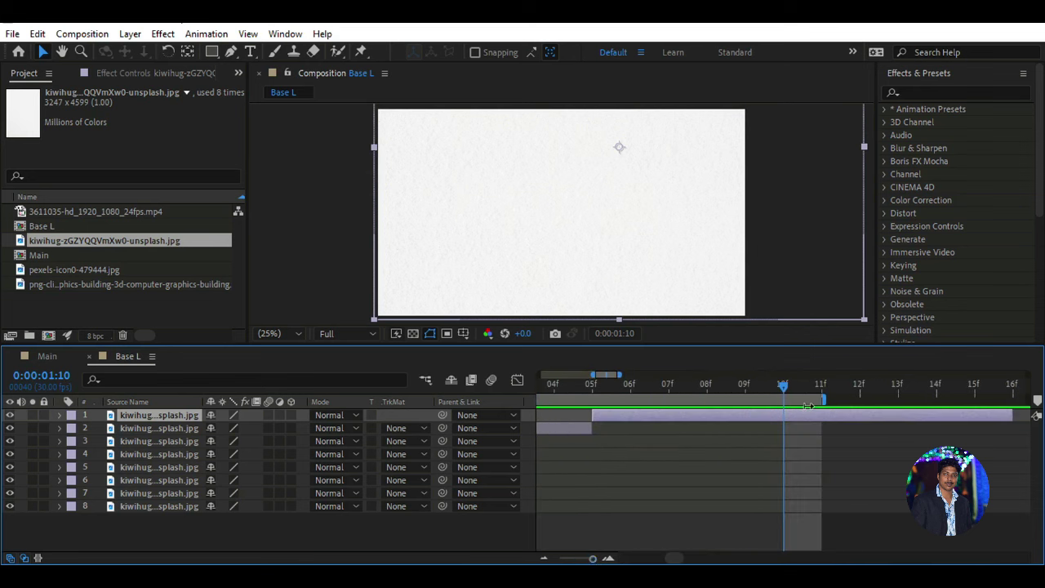
{"action": "mouse_move", "coordinate": [823, 399]}
{"action": "left_mouse_down"}
{"action": "mouse_move", "coordinate": [860, 400]}
{"action": "mouse_move", "coordinate": [838, 402]}
{"action": "left_mouse_up"}
{"action": "left_click_drag", "start_coordinate": [592, 559], "coordinate": [562, 559]}
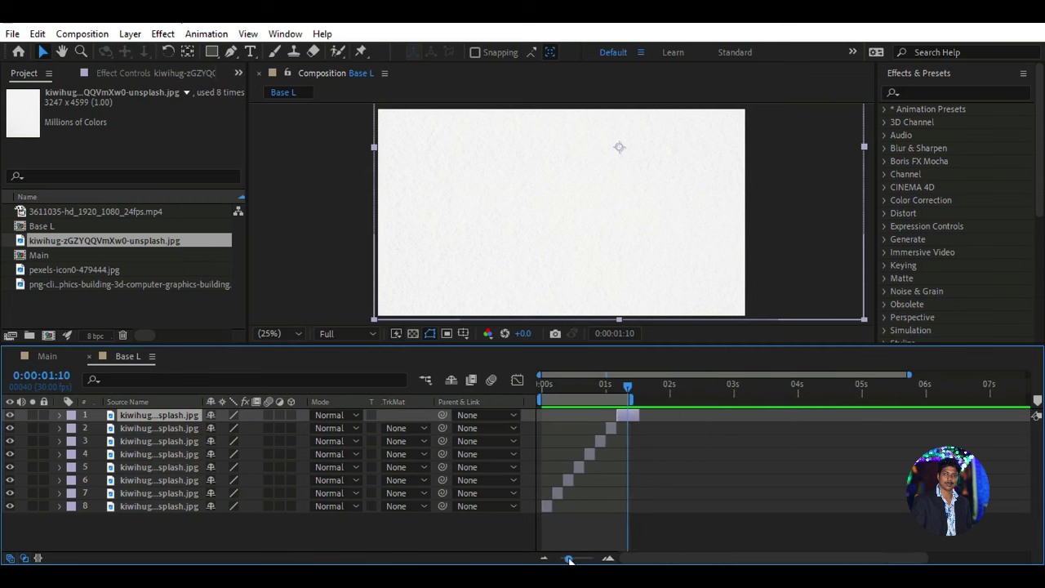
{"action": "left_click", "coordinate": [110, 521]}
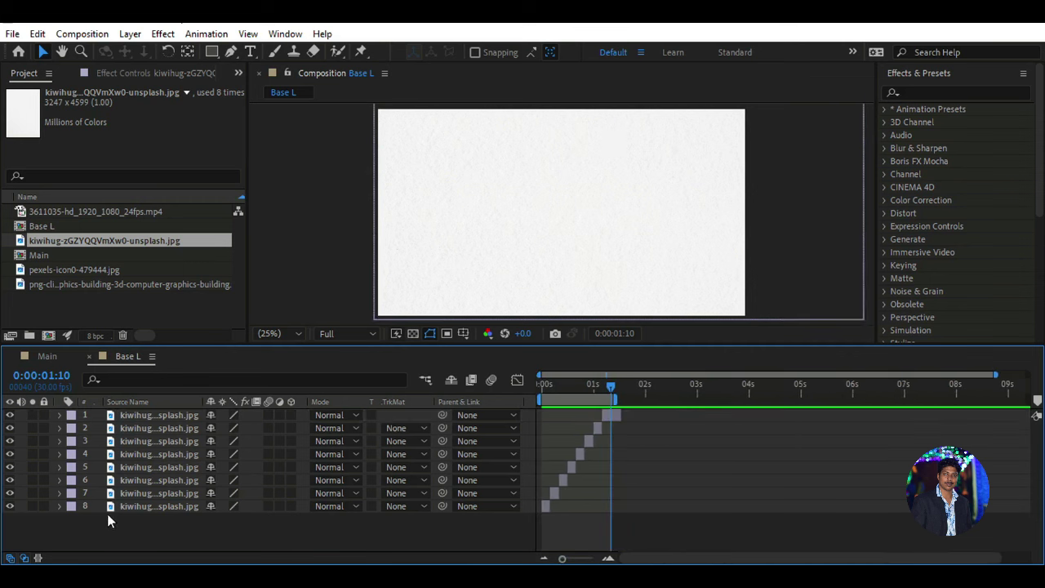
- Place Base L into the Main composition and preview it
{"action": "left_click", "coordinate": [46, 355]}
{"action": "left_click_drag", "start_coordinate": [88, 227], "coordinate": [118, 412]}
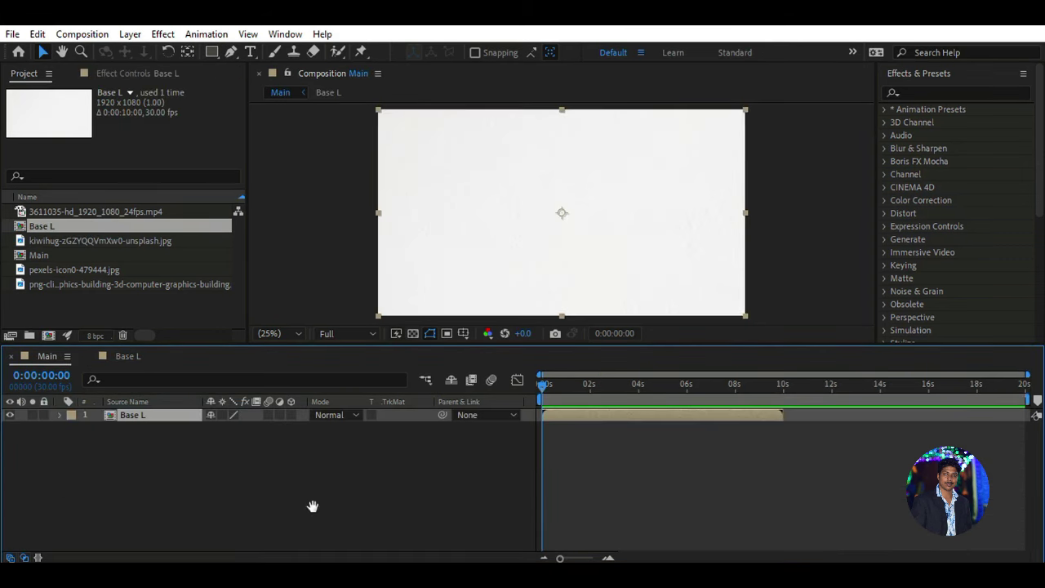
{"action": "key", "text": "space"}
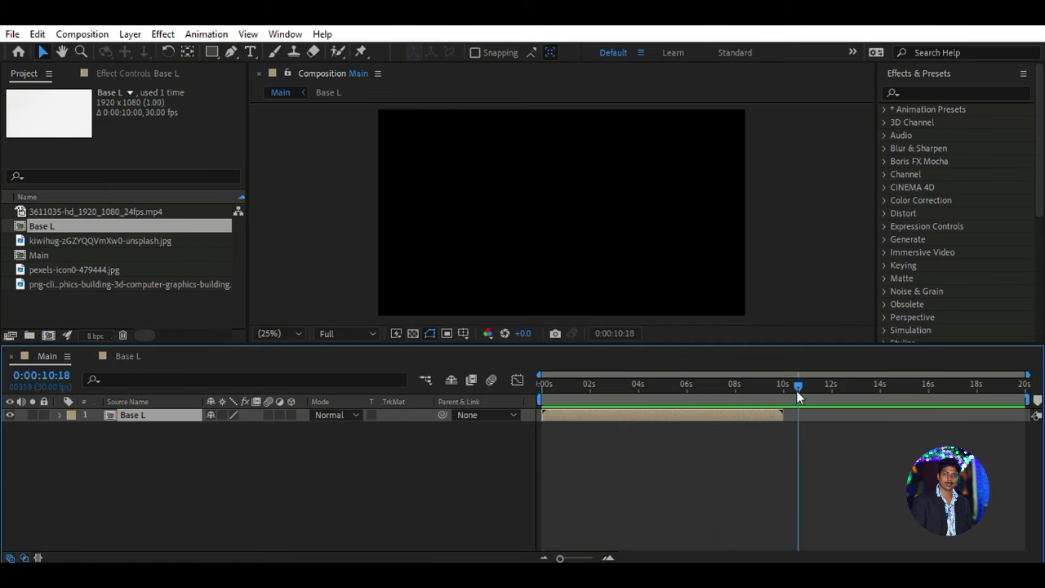
{"action": "key", "text": "space"}
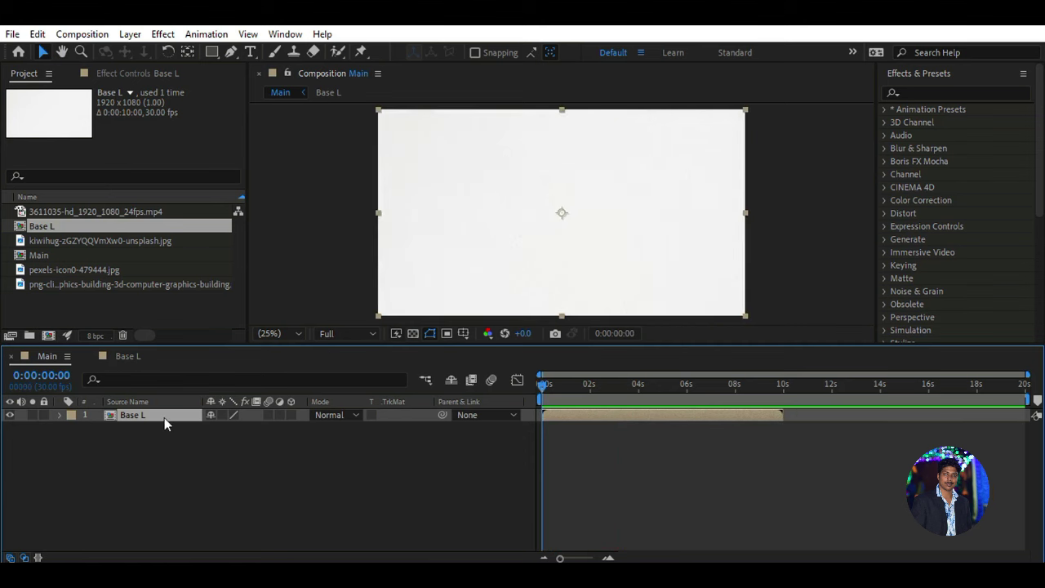
- Enable Time Remapping on Base L and give it a loopOut() expression
{"action": "right_click", "coordinate": [164, 417]}
{"action": "mouse_move", "coordinate": [269, 212]}
{"action": "left_click", "coordinate": [416, 213]}
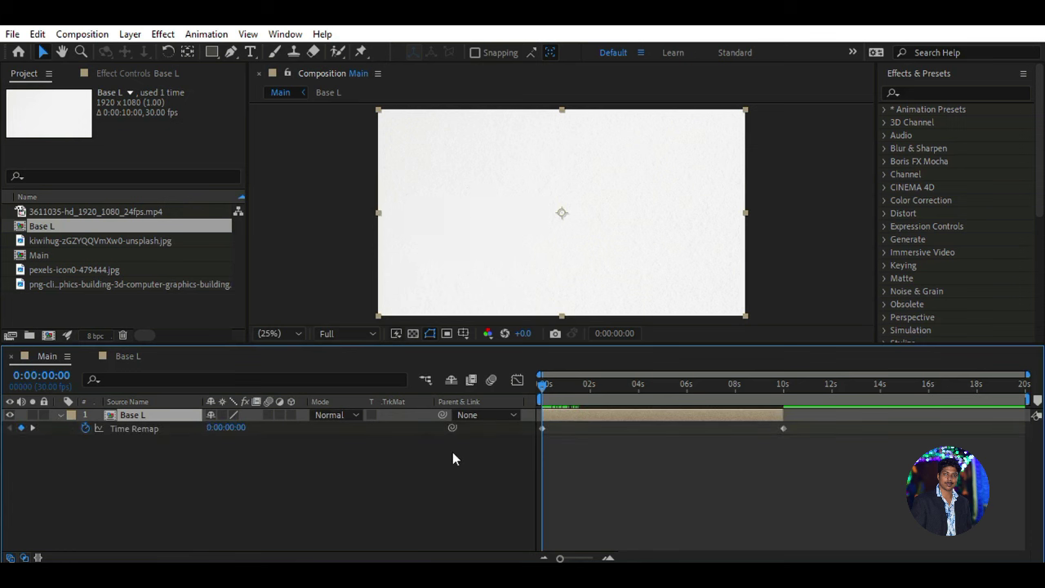
{"action": "left_click", "coordinate": [85, 427], "text": "alt"}
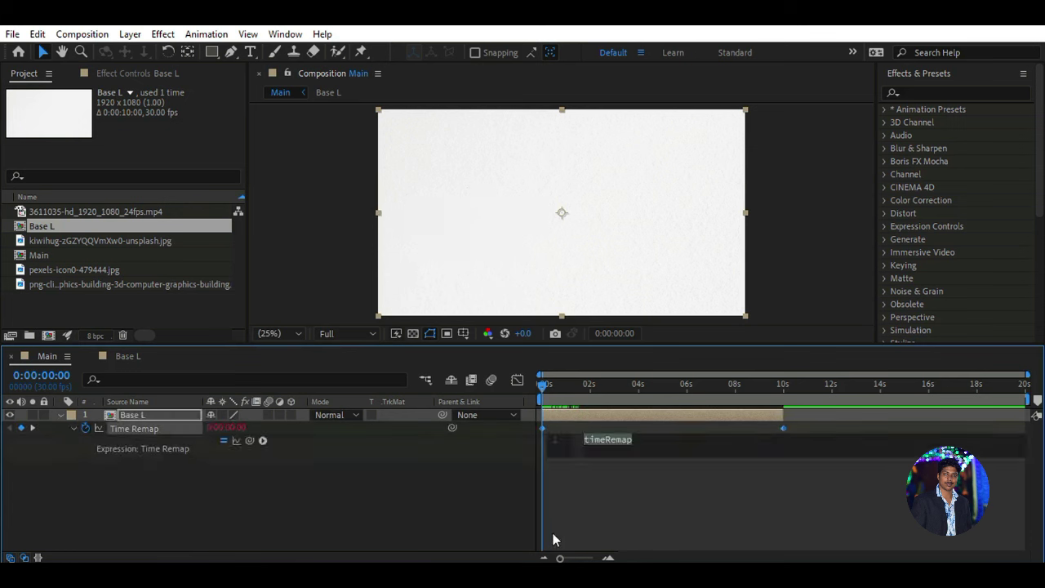
{"action": "type", "text": "time"}
{"action": "key", "text": "Return"}
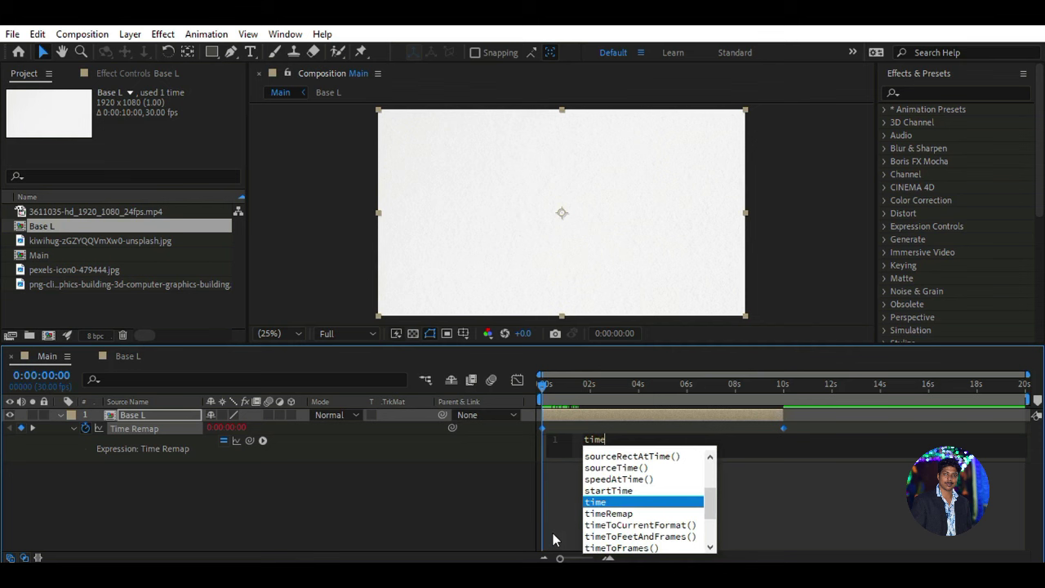
{"action": "type", "text": "d"}
{"action": "key", "text": "BackSpace"}
{"action": "key", "text": "BackSpace"}
{"action": "key", "text": "BackSpace"}
{"action": "key", "text": "BackSpace"}
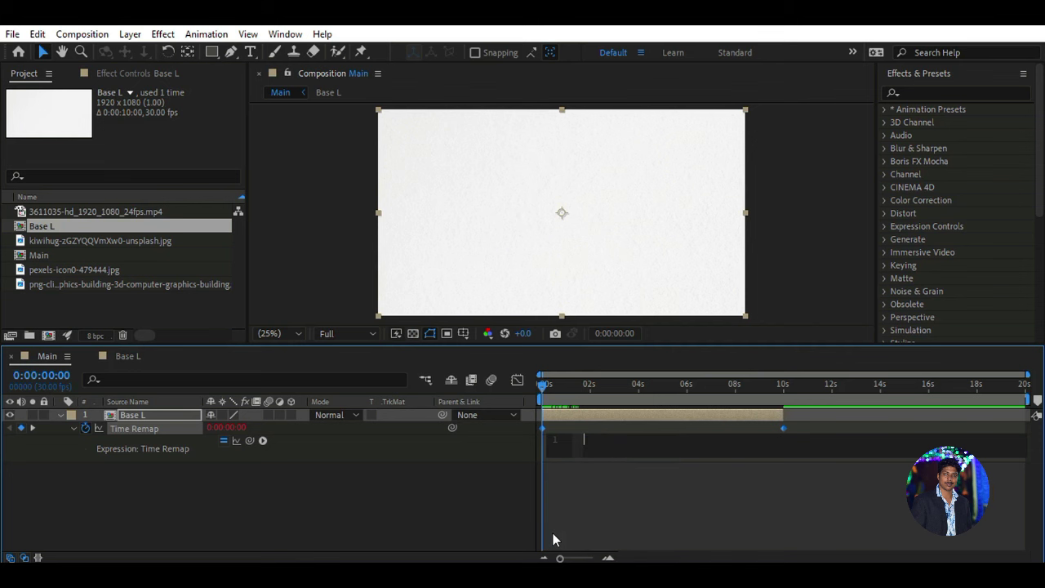
{"action": "type", "text": "loop"}
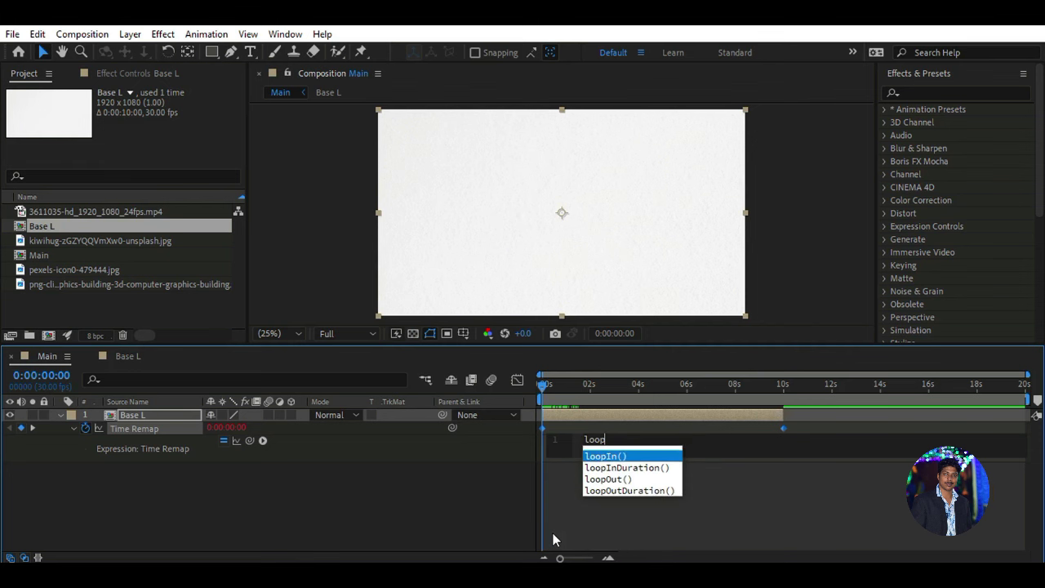
{"action": "type", "text": "out("}
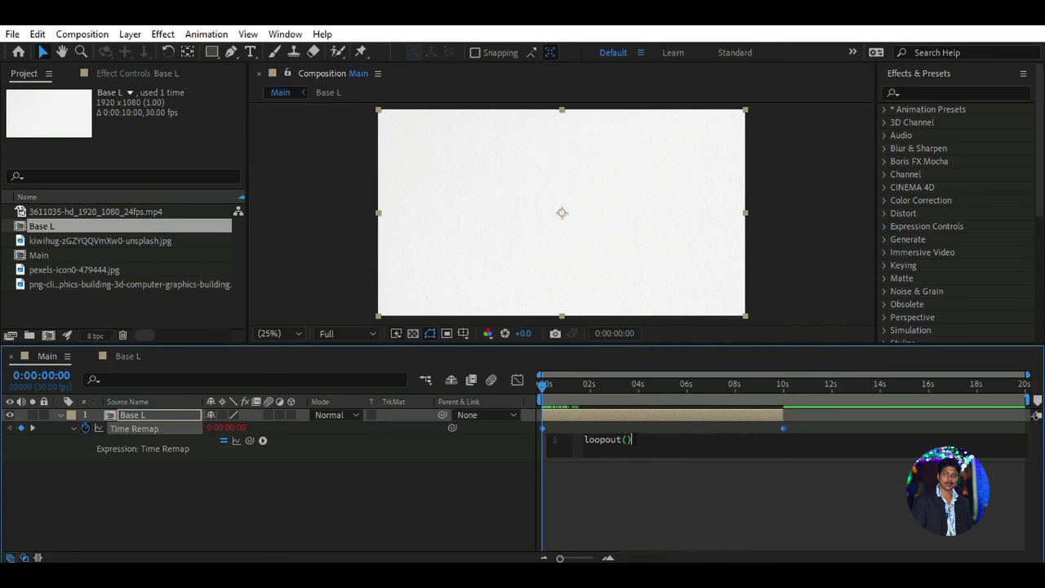
{"action": "left_click", "coordinate": [418, 490]}
- Adjust the Time Remap end keyframe and stretch Base L to the composition's end
{"action": "mouse_move", "coordinate": [782, 414]}
{"action": "left_mouse_down"}
{"action": "mouse_move", "coordinate": [565, 416]}
{"action": "mouse_move", "coordinate": [995, 415]}
{"action": "left_mouse_up"}
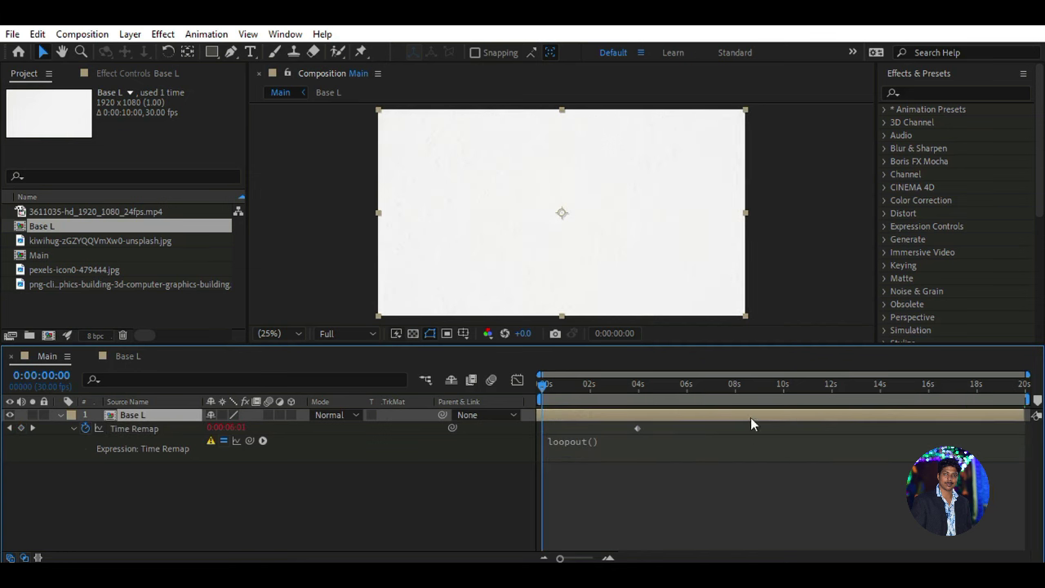
{"action": "left_click_drag", "start_coordinate": [750, 417], "coordinate": [655, 416]}
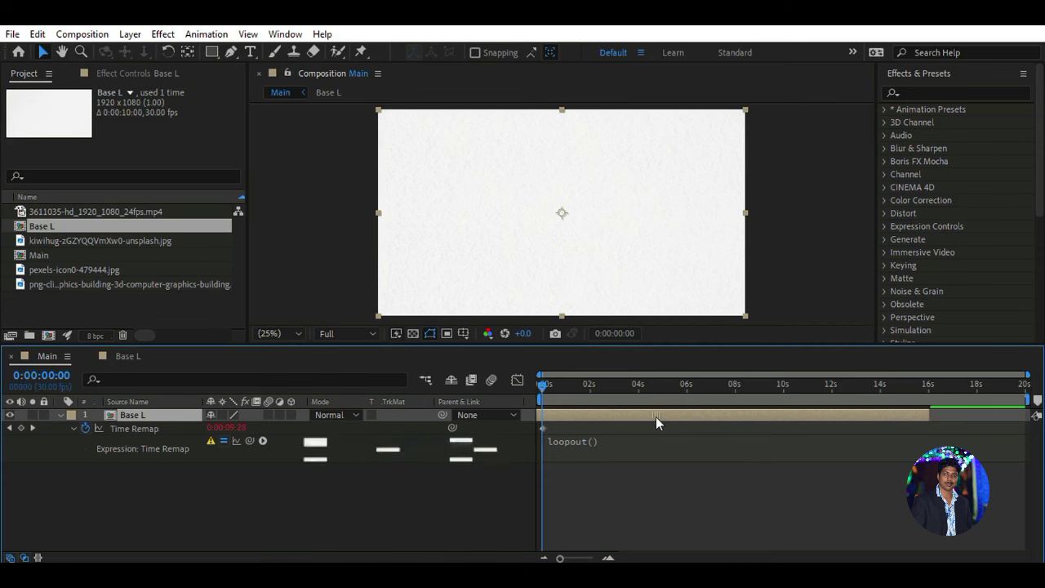
{"action": "left_click_drag", "start_coordinate": [928, 414], "coordinate": [1025, 415]}
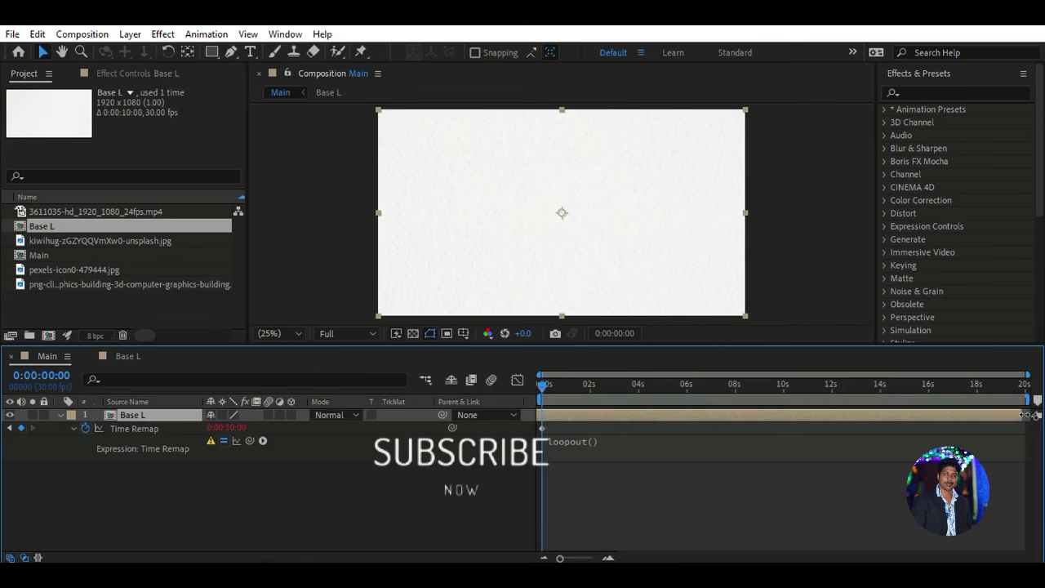
{"action": "left_click", "coordinate": [392, 498]}
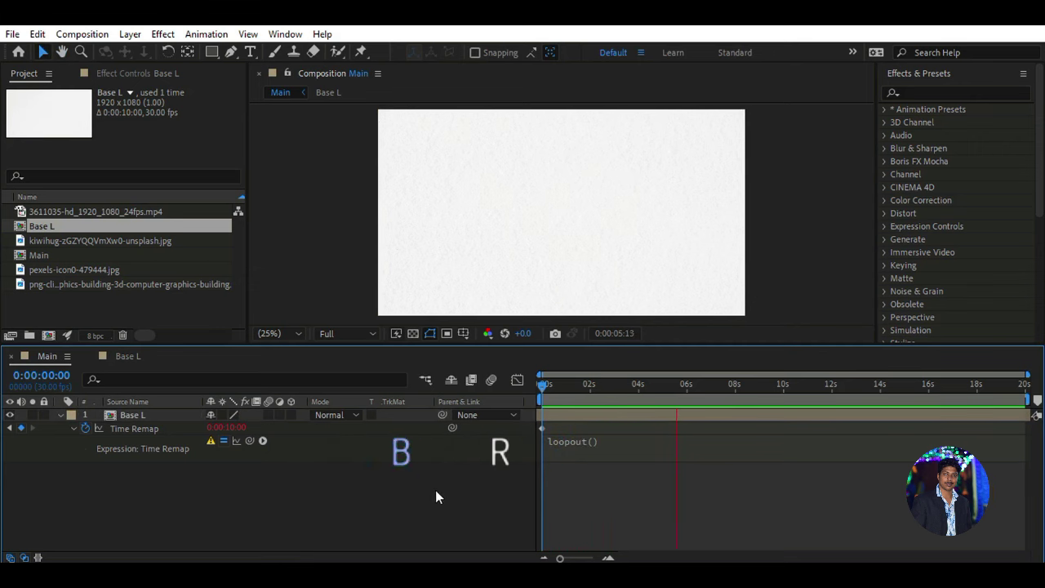
{"action": "left_click_drag", "start_coordinate": [753, 390], "coordinate": [542, 385]}
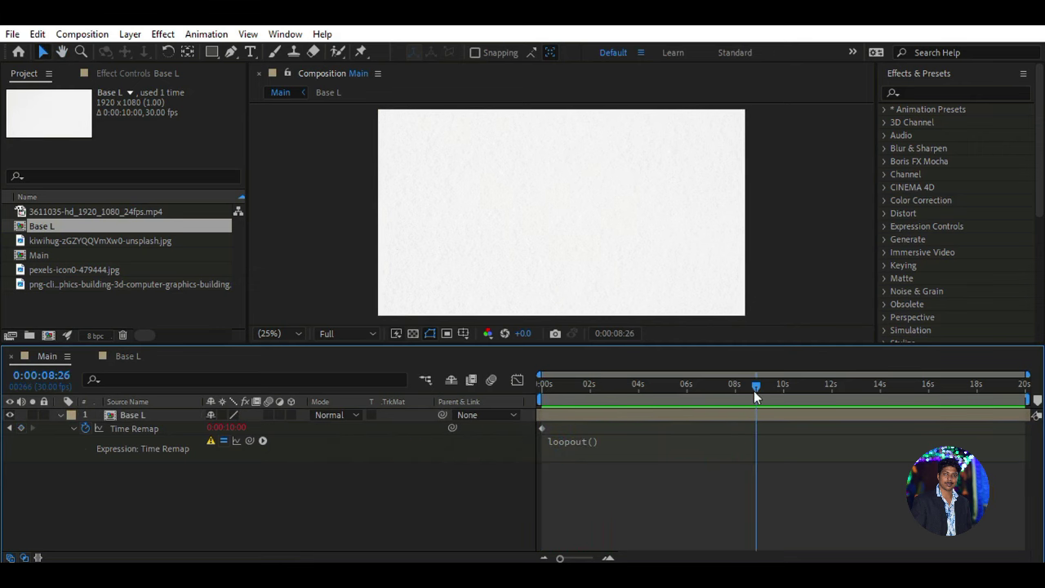
- Create a solid named Dark Gray with colour #515151
{"action": "key", "text": "u"}
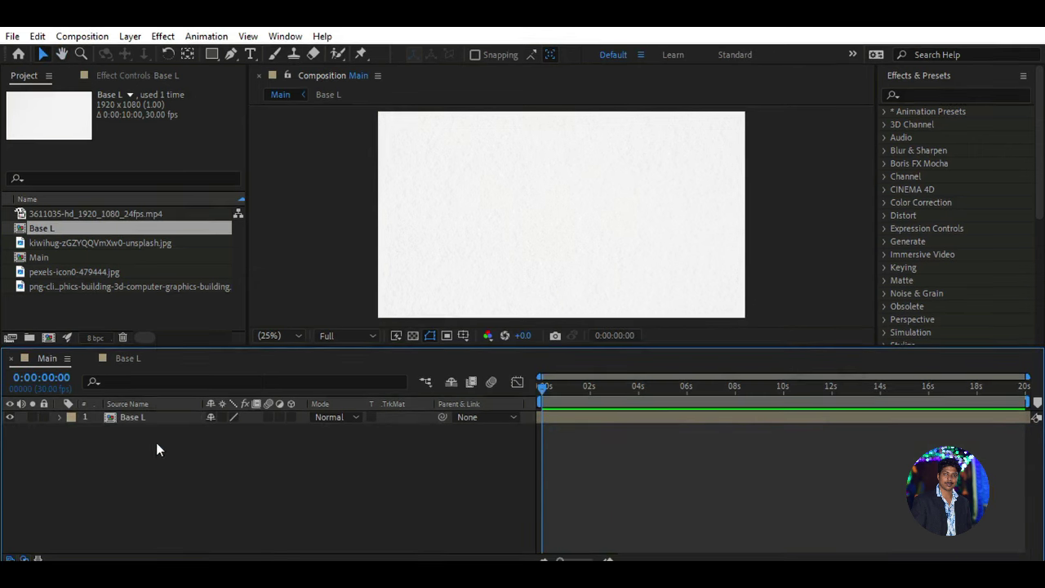
{"action": "right_click", "coordinate": [156, 442]}
{"action": "mouse_move", "coordinate": [327, 258]}
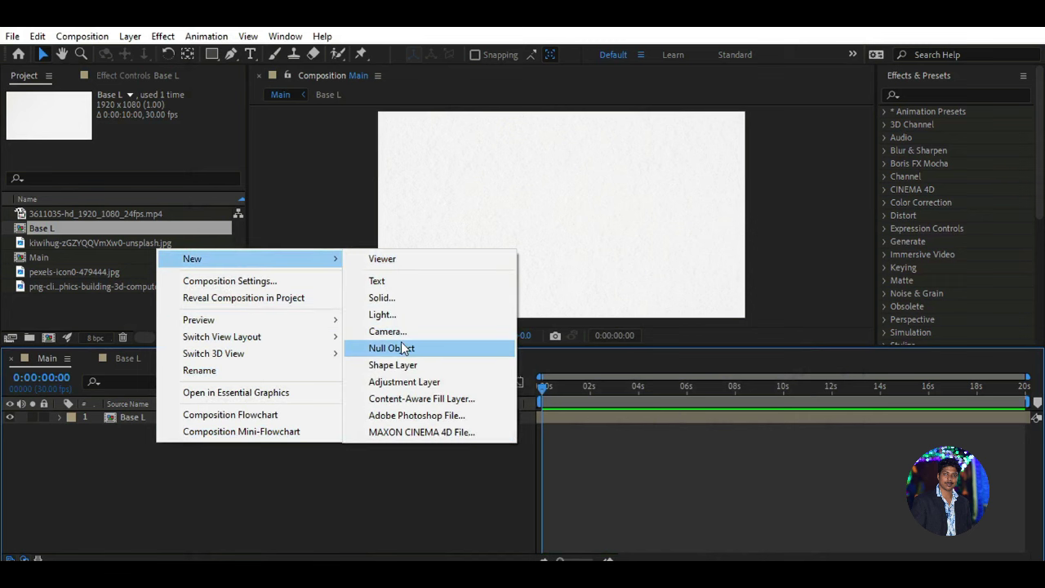
{"action": "left_click", "coordinate": [384, 297]}
{"action": "left_click", "coordinate": [513, 388]}
{"action": "left_click_drag", "start_coordinate": [592, 454], "coordinate": [571, 433]}
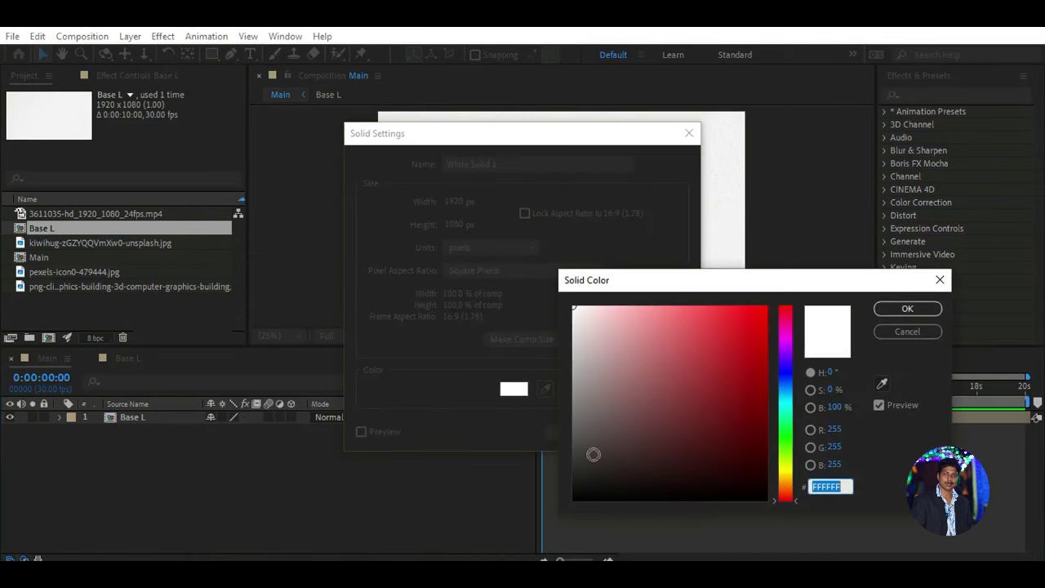
{"action": "left_click", "coordinate": [848, 485]}
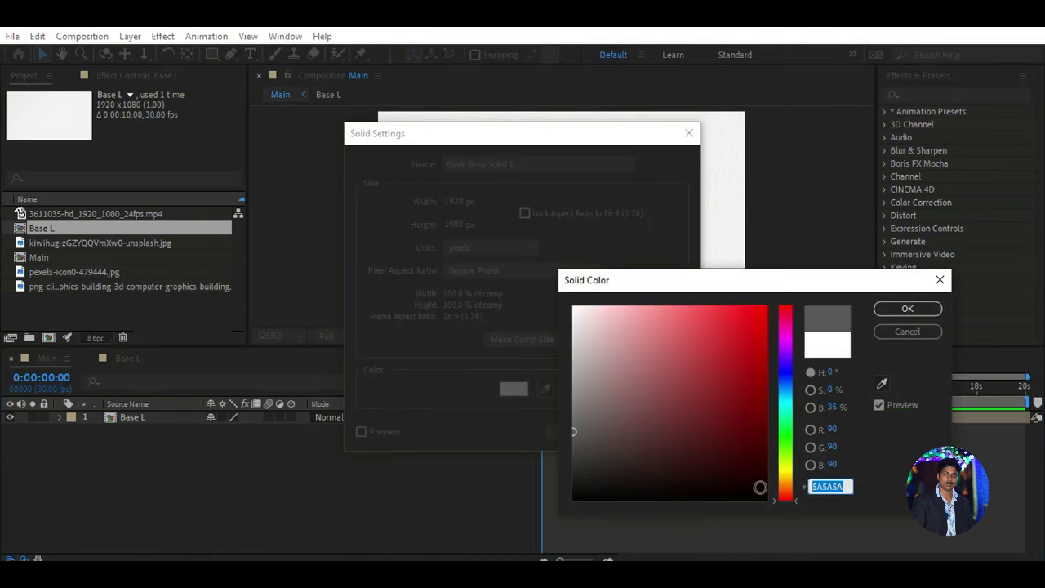
{"action": "type", "text": "515151"}
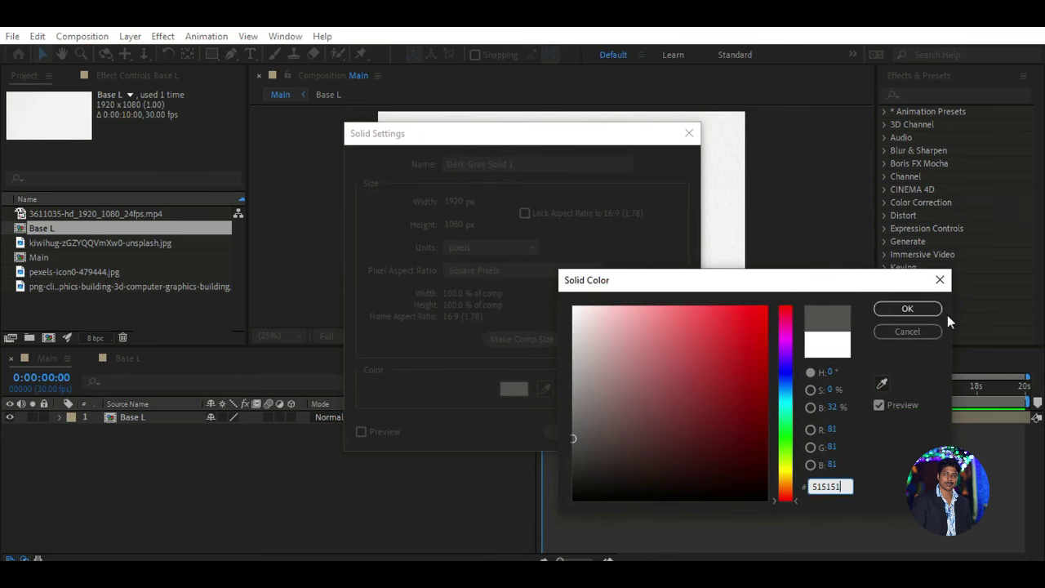
{"action": "left_click", "coordinate": [907, 309]}
{"action": "left_click", "coordinate": [525, 162]}
{"action": "type", "text": "Dark Gray"}
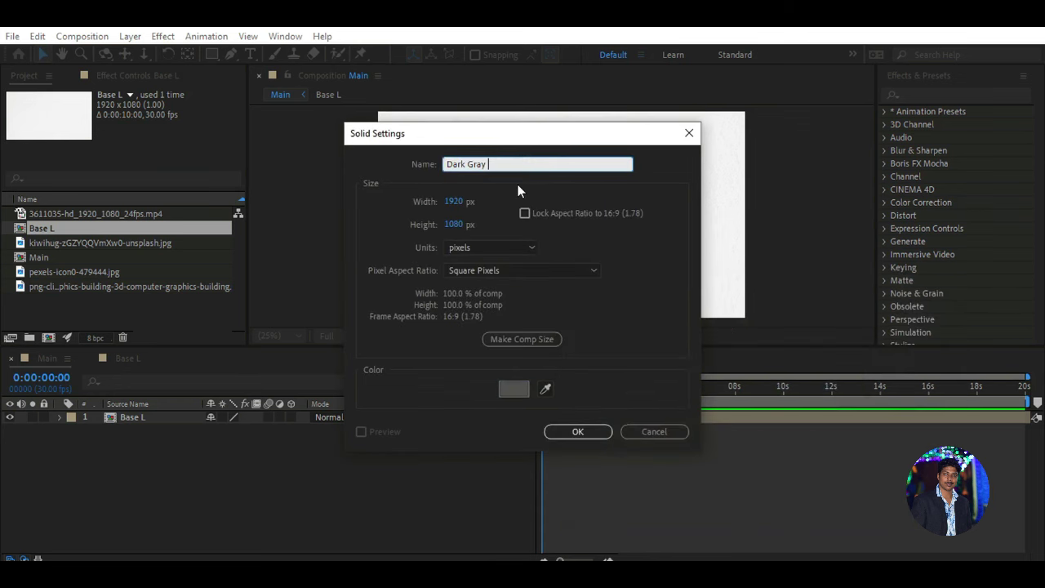
{"action": "key", "text": "Return"}
- Move the Dark Gray solid beneath the Base L layer
{"action": "left_click_drag", "start_coordinate": [178, 417], "coordinate": [168, 458]}
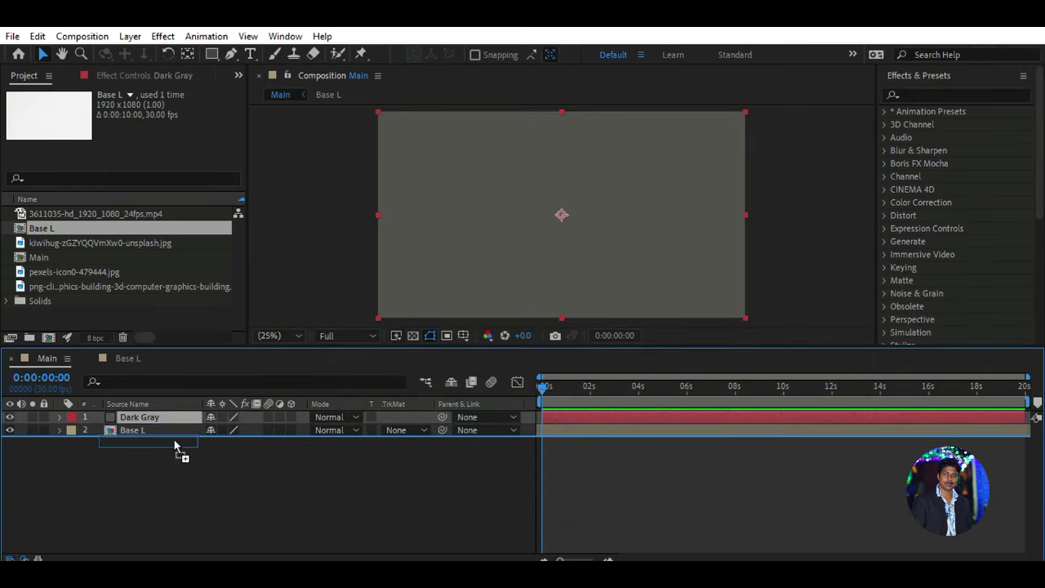
{"action": "left_click", "coordinate": [157, 417]}
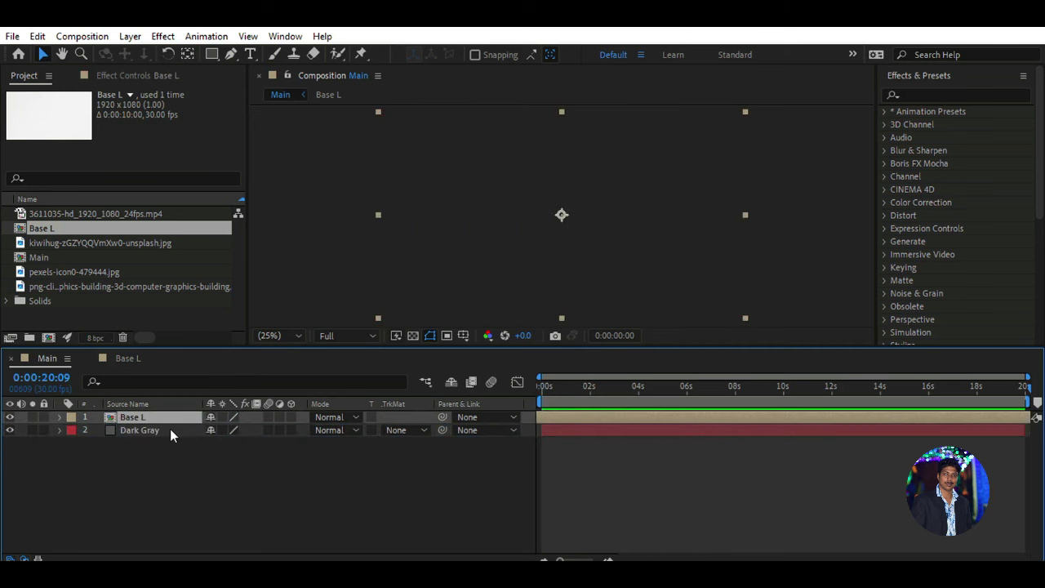
{"action": "mouse_move", "coordinate": [172, 429]}
{"action": "left_mouse_down"}
{"action": "mouse_move", "coordinate": [147, 420]}
{"action": "mouse_move", "coordinate": [170, 448]}
{"action": "left_mouse_up"}
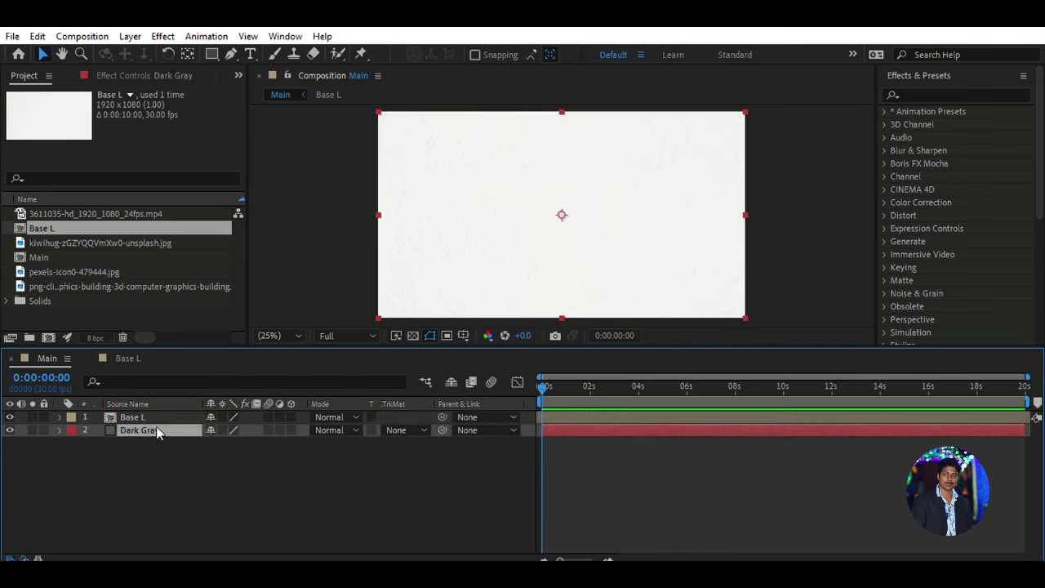
{"action": "left_click", "coordinate": [161, 421]}
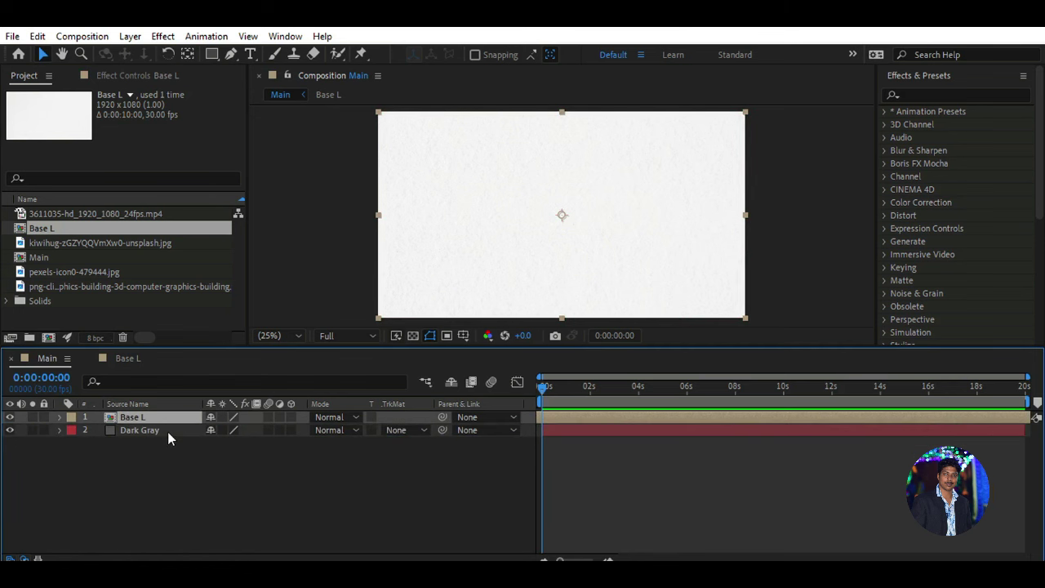
- Set Base L's Opacity to 90%
{"action": "key", "text": "t"}
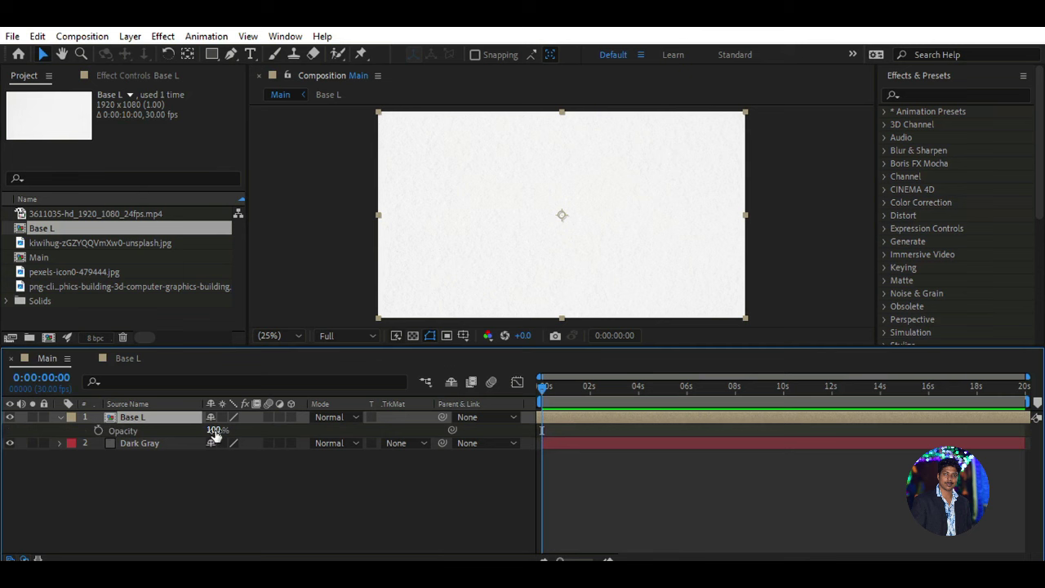
{"action": "left_click", "coordinate": [216, 430]}
{"action": "type", "text": "90"}
{"action": "key", "text": "Return"}
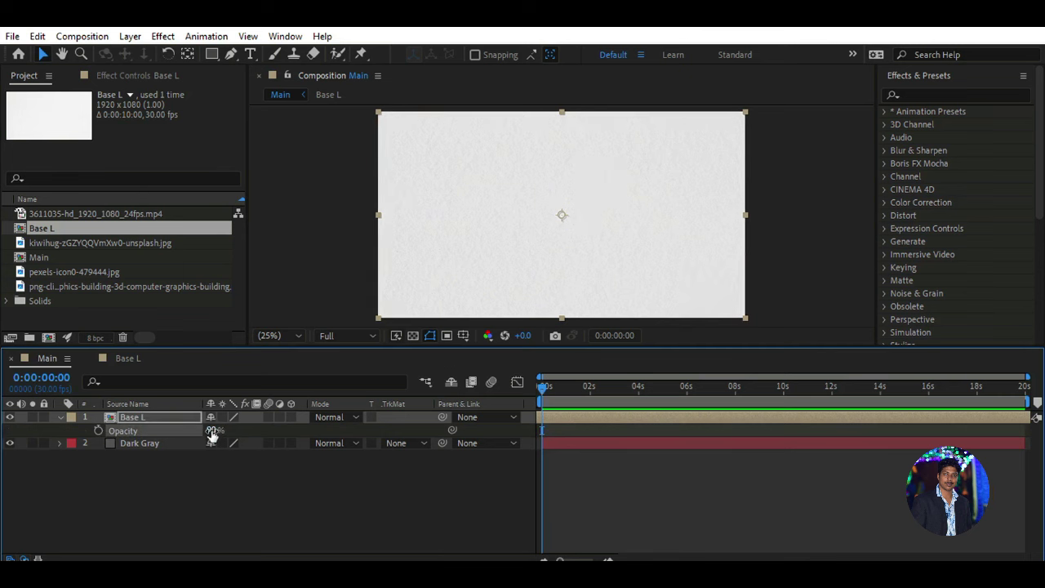
{"action": "left_click", "coordinate": [229, 475]}
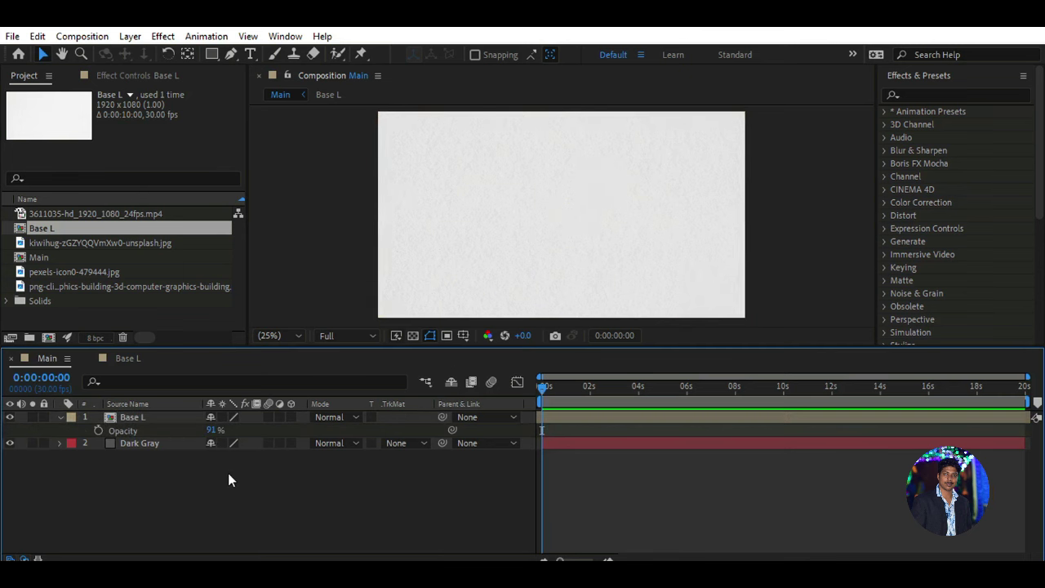
{"action": "left_click", "coordinate": [212, 430]}
{"action": "type", "text": "90"}
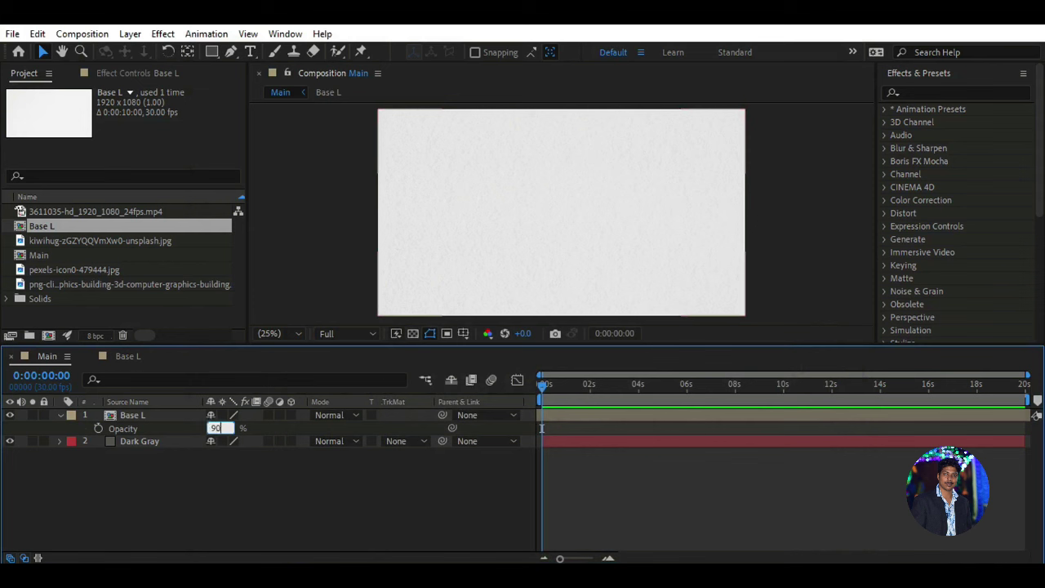
{"action": "key", "text": "Return"}
{"action": "left_click", "coordinate": [58, 414]}
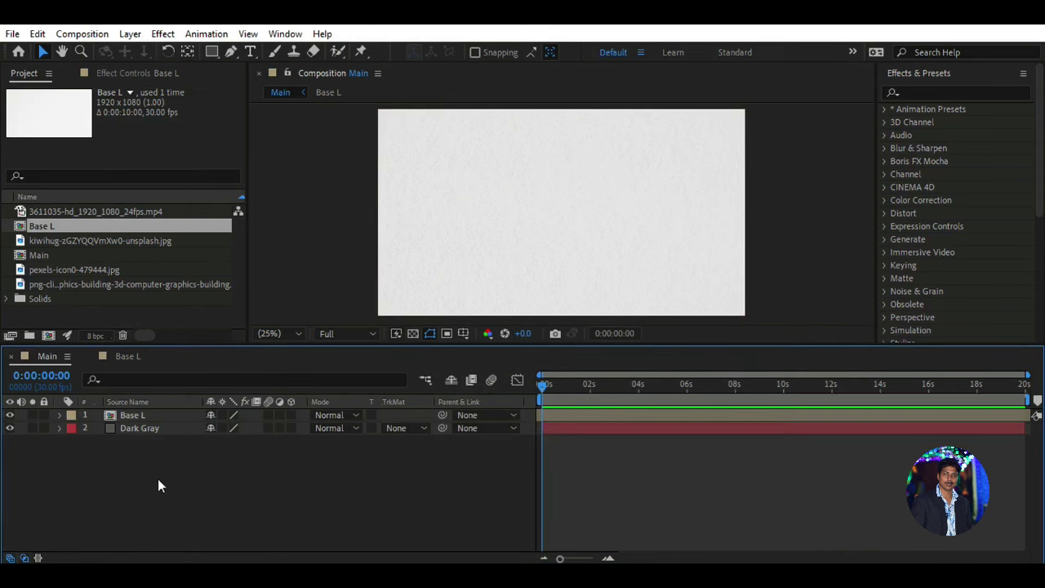
- Apply the Noise effect to the Base L layer and set Amount of Noise to 5%
{"action": "left_click", "coordinate": [180, 414]}
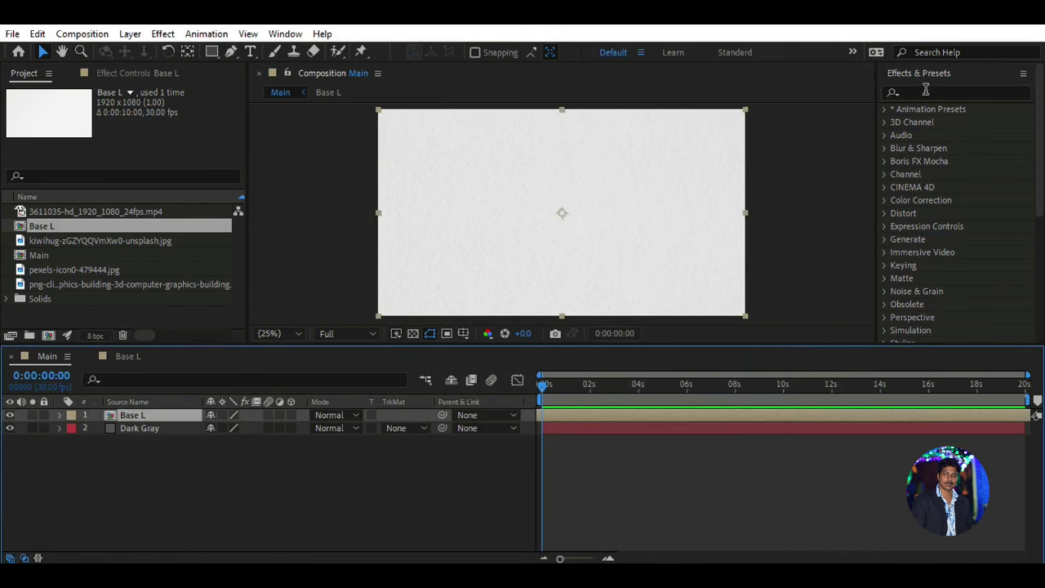
{"action": "left_click", "coordinate": [928, 93]}
{"action": "type", "text": "Noise"}
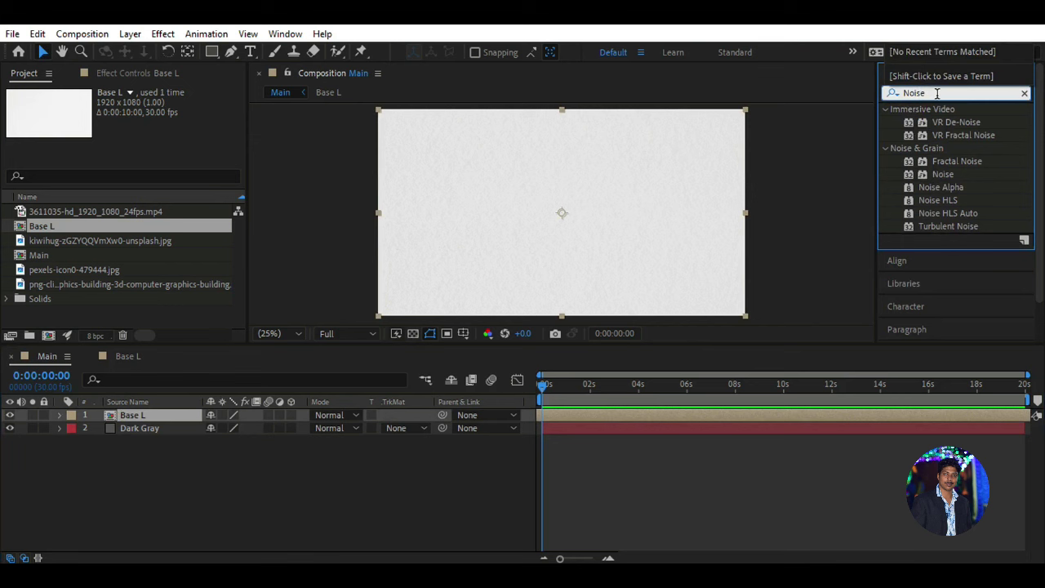
{"action": "left_click_drag", "start_coordinate": [945, 174], "coordinate": [577, 211]}
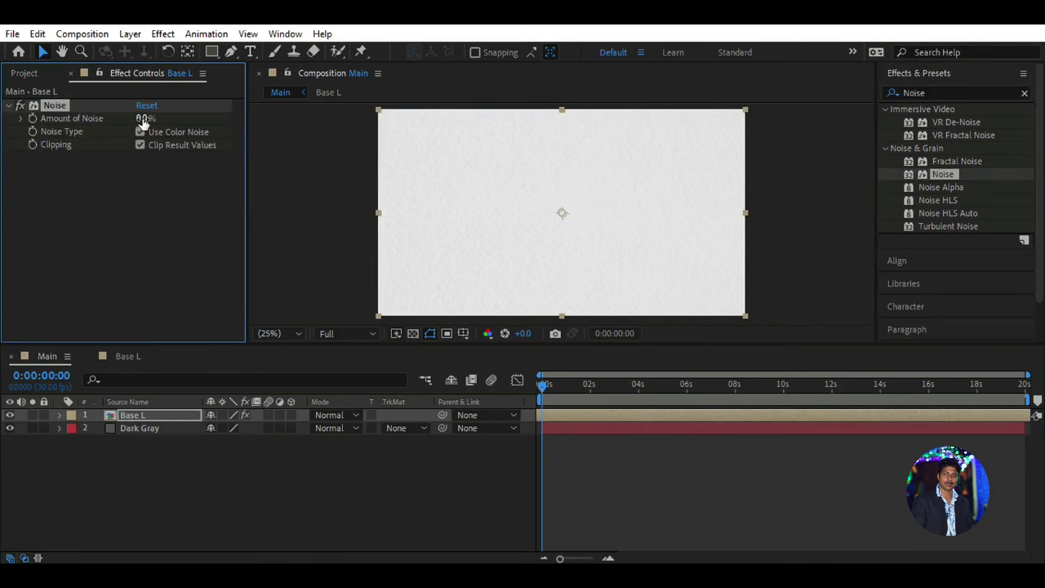
{"action": "left_click", "coordinate": [143, 119]}
{"action": "type", "text": "5"}
{"action": "key", "text": "Return"}
{"action": "left_click", "coordinate": [141, 196]}
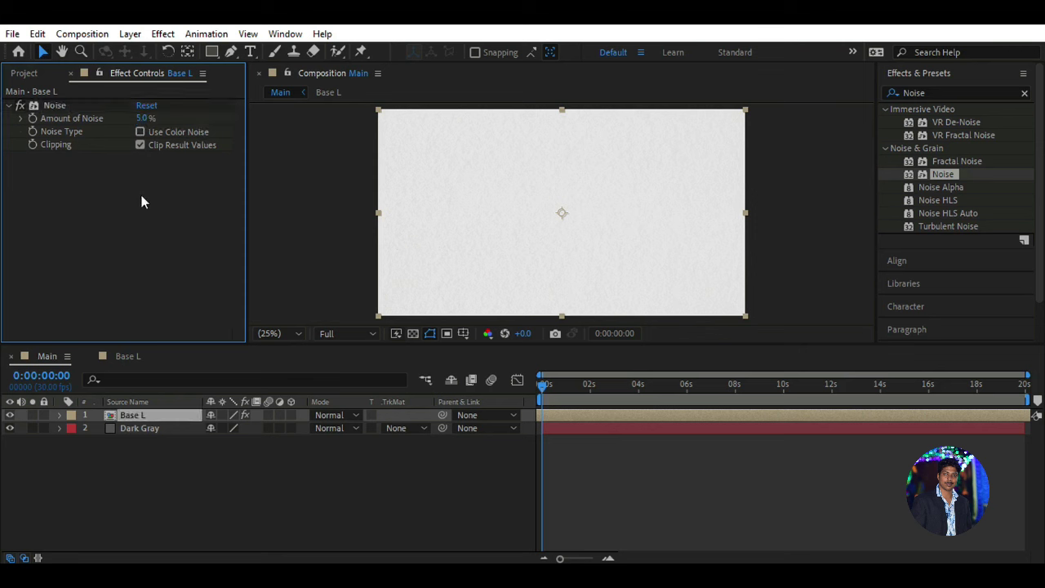
- Place the pngg.tif building image into the composition as the top layer
{"action": "left_click", "coordinate": [25, 74]}
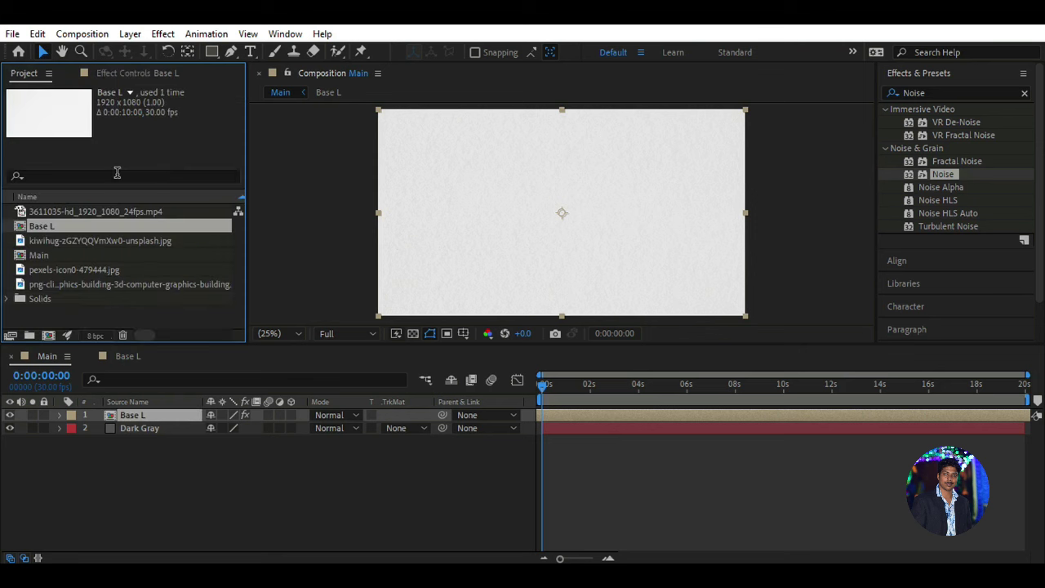
{"action": "left_click", "coordinate": [479, 472]}
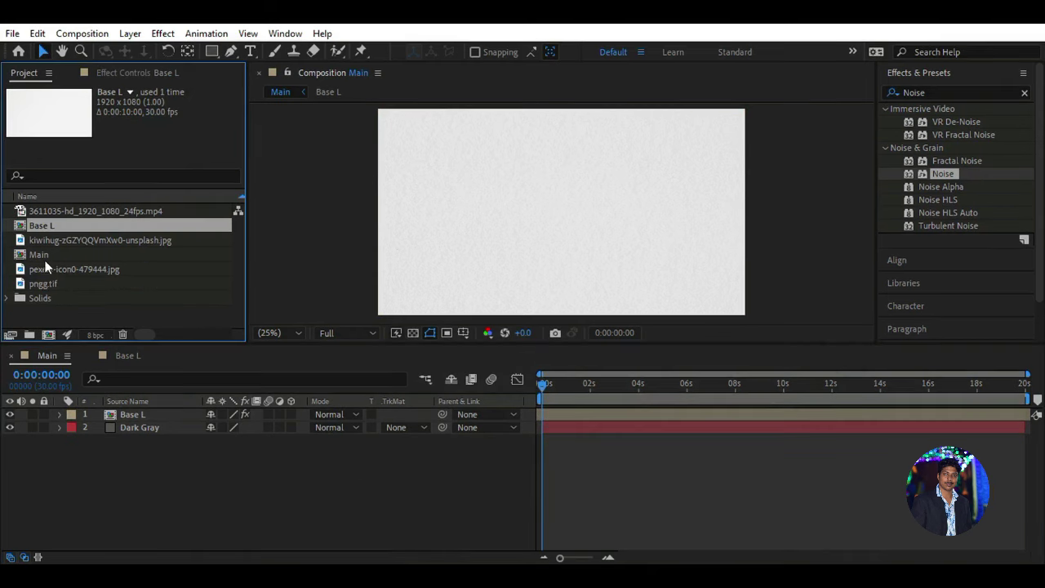
{"action": "left_click", "coordinate": [59, 286]}
{"action": "left_click_drag", "start_coordinate": [59, 293], "coordinate": [145, 413]}
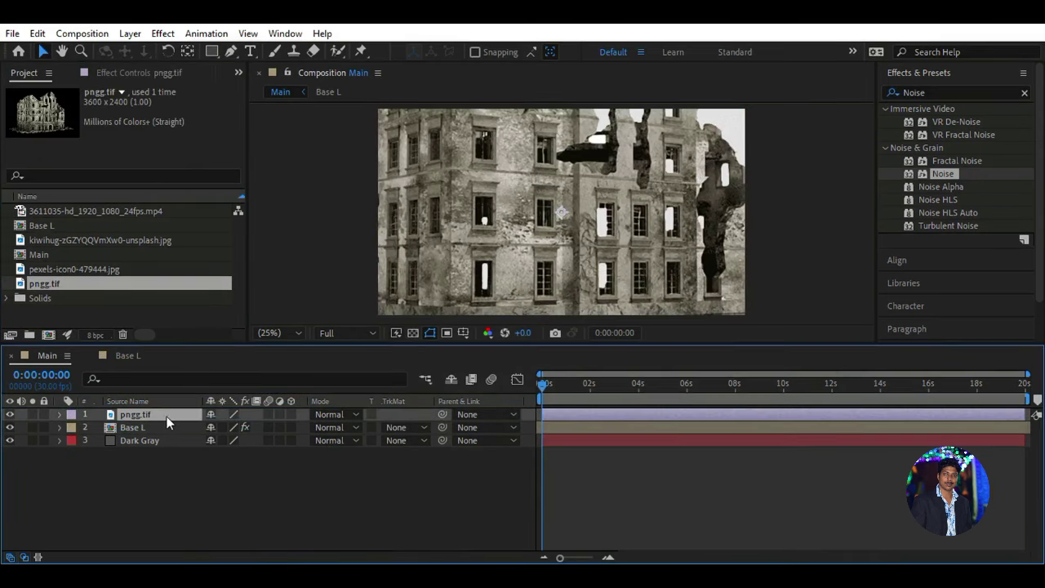
- Scale the pngg.tif building layer down to 36%
{"action": "key", "text": "s"}
{"action": "left_click_drag", "start_coordinate": [237, 426], "coordinate": [188, 428]}
{"action": "left_click", "coordinate": [315, 502]}
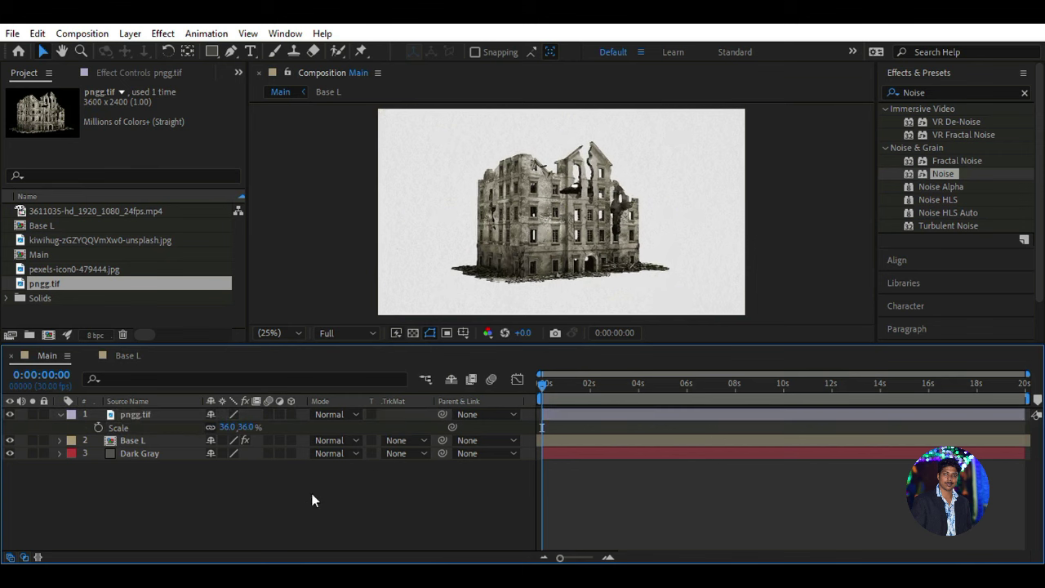
{"action": "left_click", "coordinate": [62, 414]}
- Search effects for 'trit' and apply Tritone to the pngg.tif building layer
{"action": "left_click", "coordinate": [244, 415]}
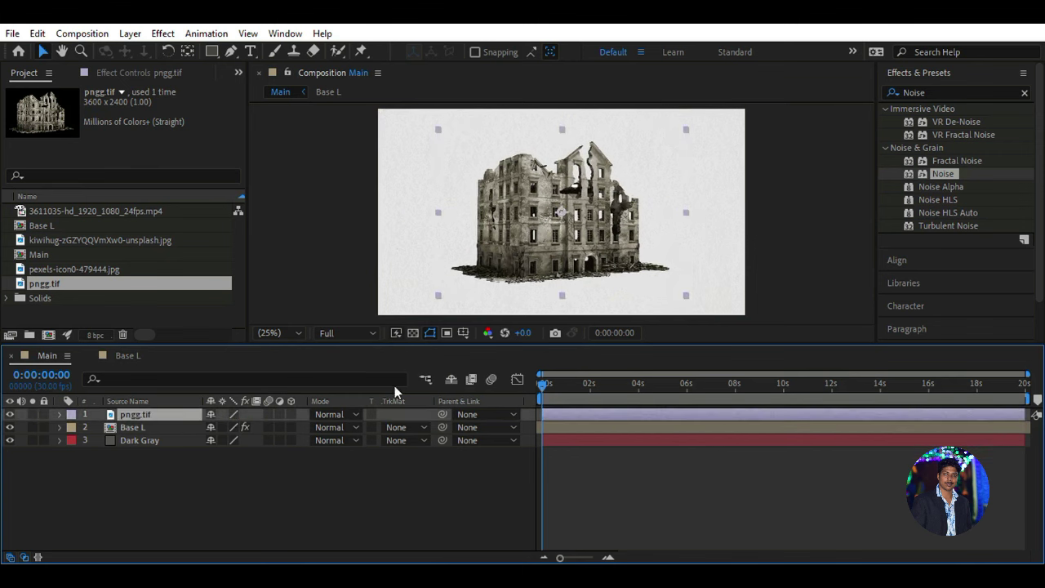
{"action": "double_click", "coordinate": [1000, 93]}
{"action": "type", "text": "t"}
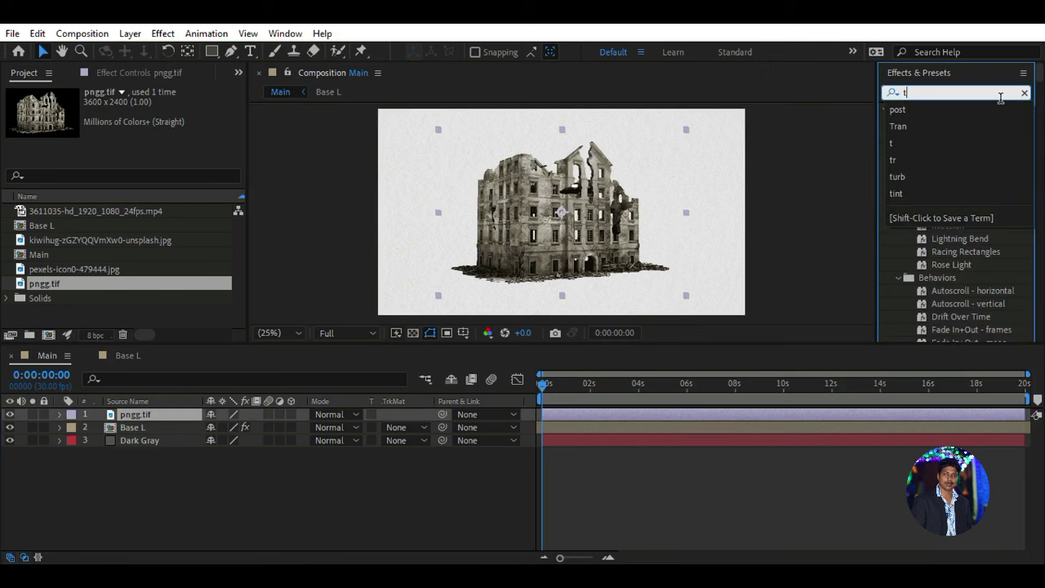
{"action": "type", "text": "ri"}
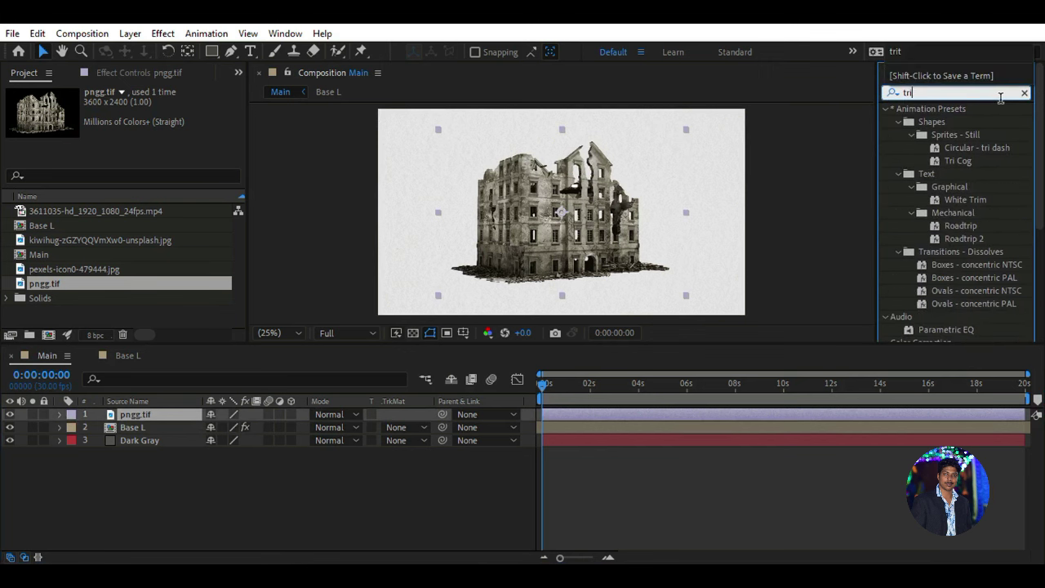
{"action": "type", "text": "t"}
{"action": "left_click_drag", "start_coordinate": [961, 126], "coordinate": [623, 178]}
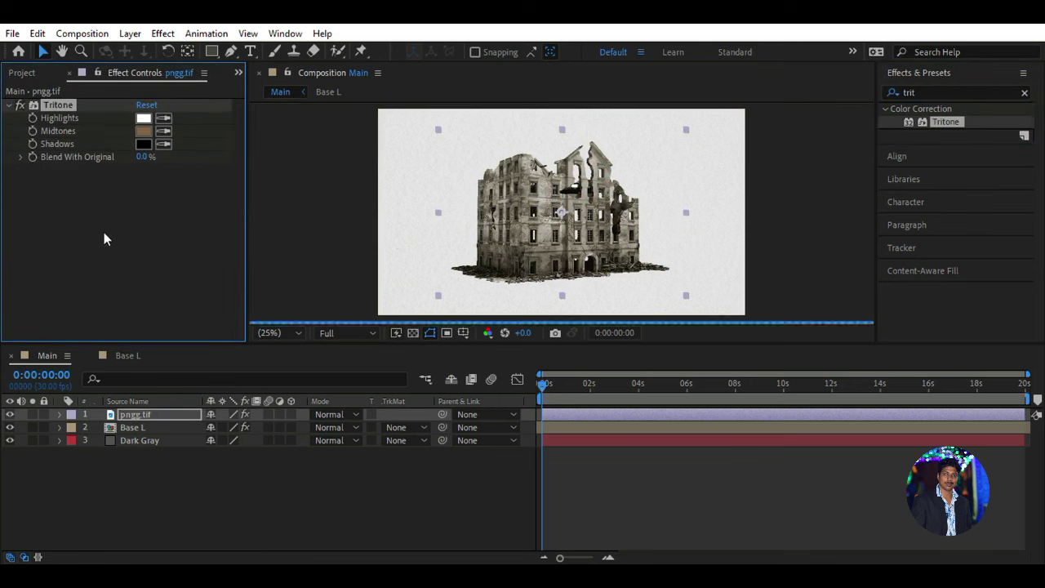
- Set the Tritone Midtones colour to light tan B38A5D, starting from hex 83541F
{"action": "left_click", "coordinate": [144, 131]}
{"action": "type", "text": "83541"}
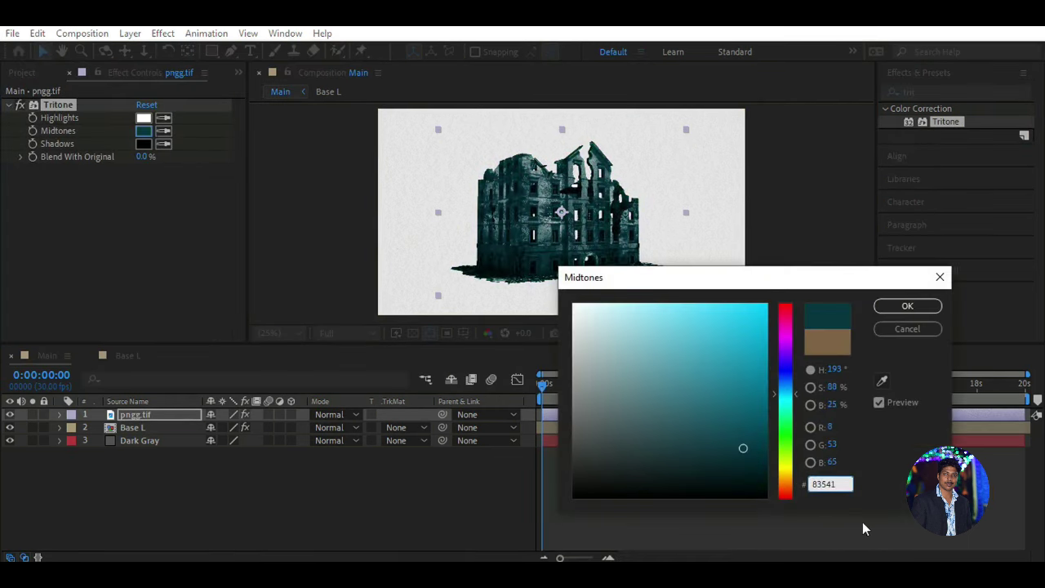
{"action": "type", "text": "F"}
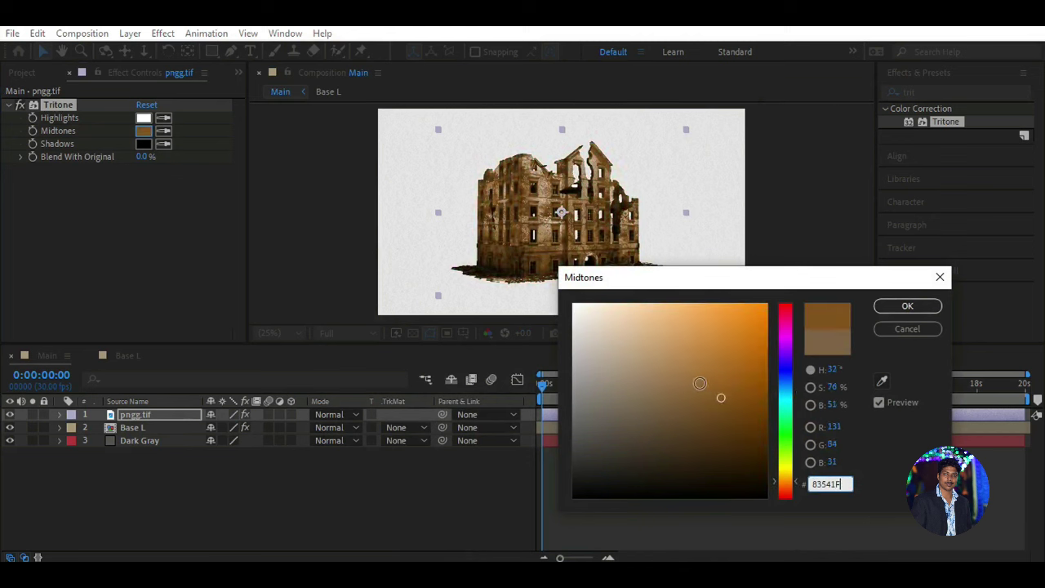
{"action": "mouse_move", "coordinate": [699, 382]}
{"action": "left_mouse_down"}
{"action": "mouse_move", "coordinate": [667, 347]}
{"action": "mouse_move", "coordinate": [643, 397]}
{"action": "mouse_move", "coordinate": [639, 369]}
{"action": "mouse_move", "coordinate": [665, 359]}
{"action": "left_mouse_up"}
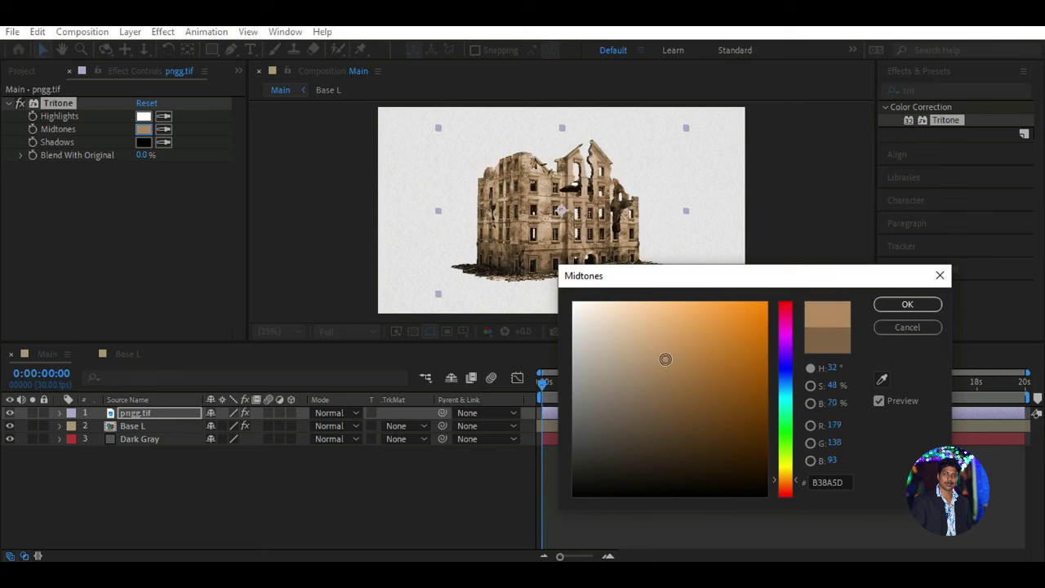
{"action": "left_click", "coordinate": [899, 306]}
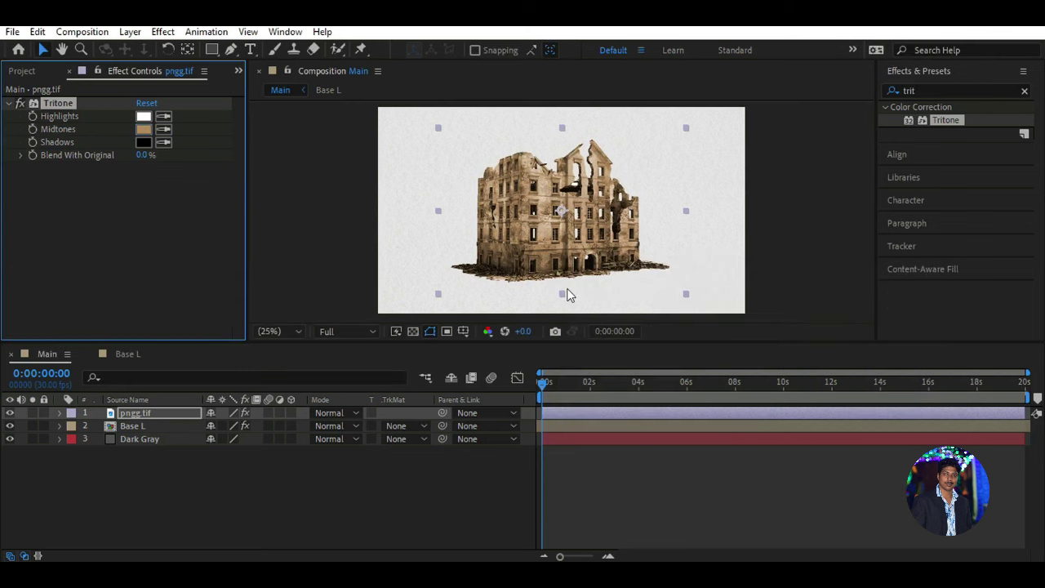
- Compare Tritone on and off, then set the building layer's Scale to 30%
{"action": "left_click", "coordinate": [21, 103]}
{"action": "left_click", "coordinate": [20, 104]}
{"action": "left_click", "coordinate": [182, 415]}
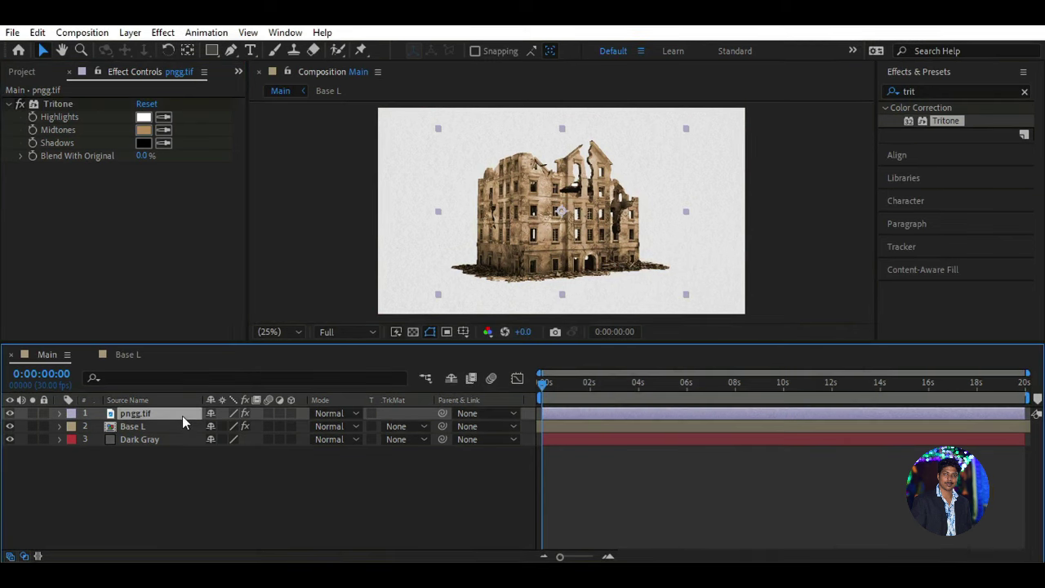
{"action": "key", "text": "s"}
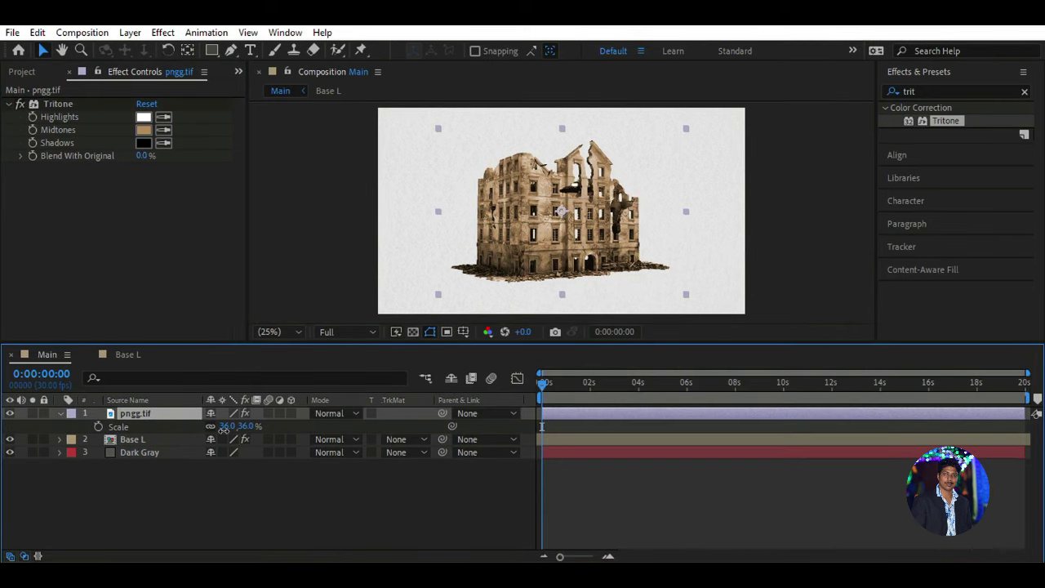
{"action": "left_click_drag", "start_coordinate": [223, 430], "coordinate": [219, 433]}
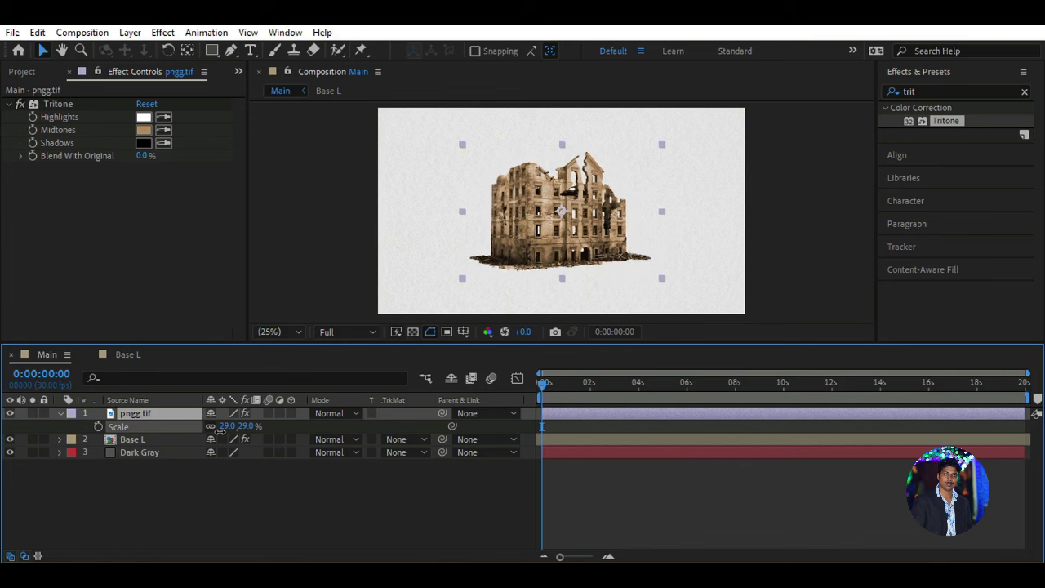
{"action": "left_click", "coordinate": [225, 426]}
{"action": "type", "text": "30"}
{"action": "key", "text": "Return"}
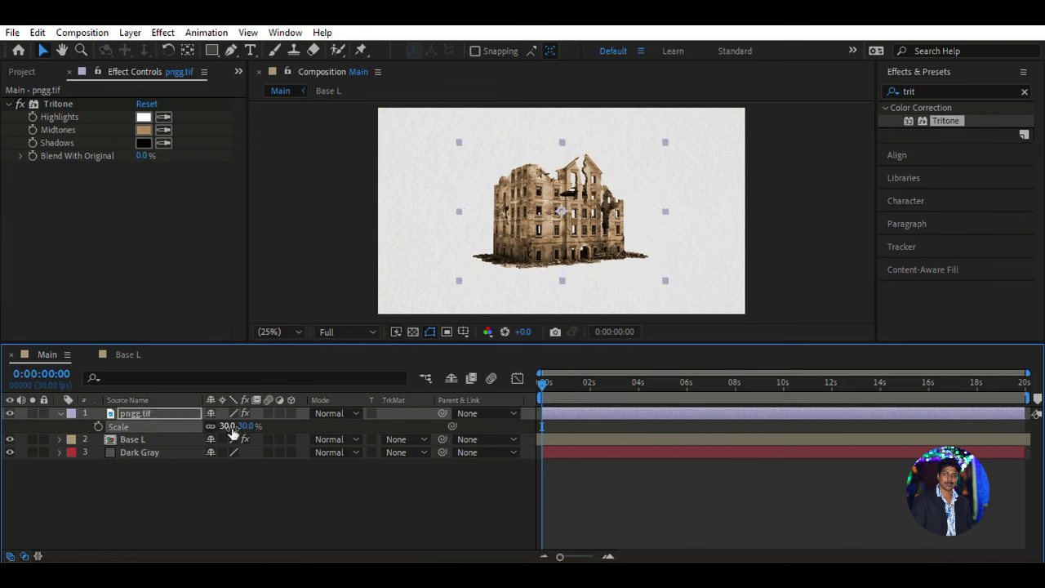
{"action": "left_click", "coordinate": [58, 413]}
- Zoom the timeline in and set the current time to 0:00:02:00
{"action": "left_click_drag", "start_coordinate": [561, 557], "coordinate": [585, 557]}
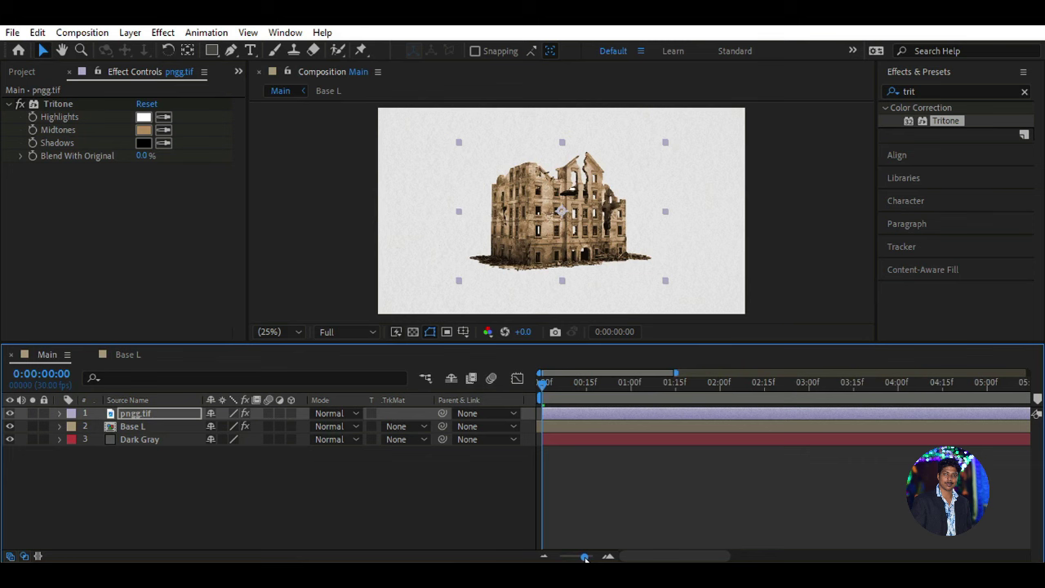
{"action": "left_click_drag", "start_coordinate": [548, 387], "coordinate": [719, 395]}
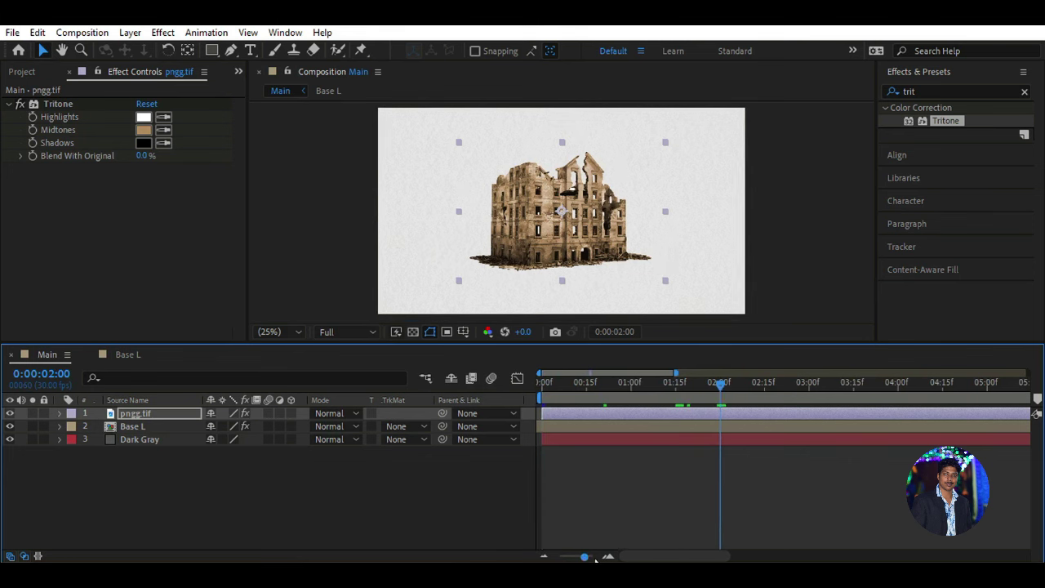
{"action": "left_click_drag", "start_coordinate": [584, 558], "coordinate": [590, 559]}
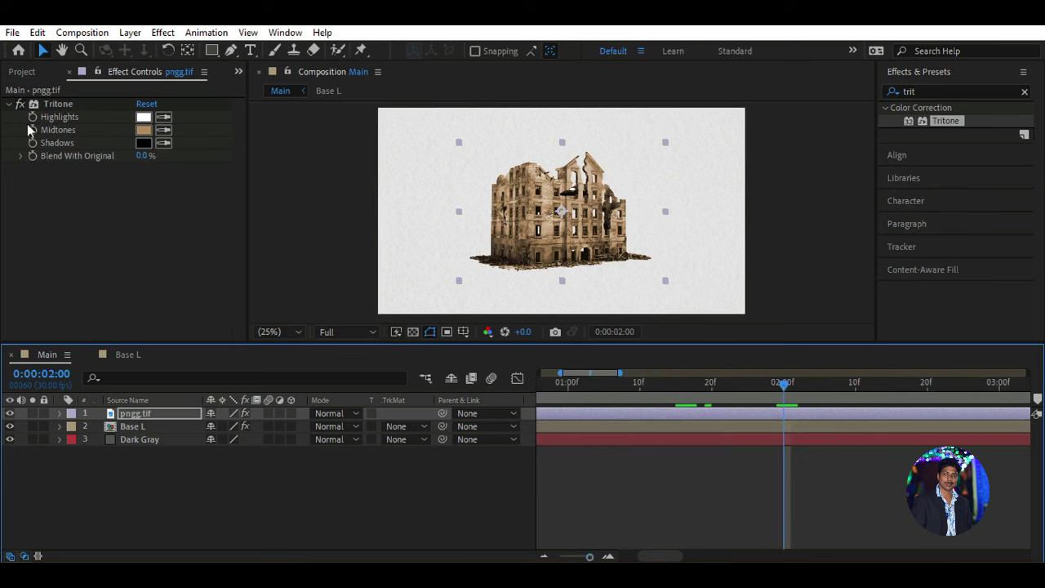
{"action": "left_click", "coordinate": [24, 72]}
{"action": "key", "text": "g"}
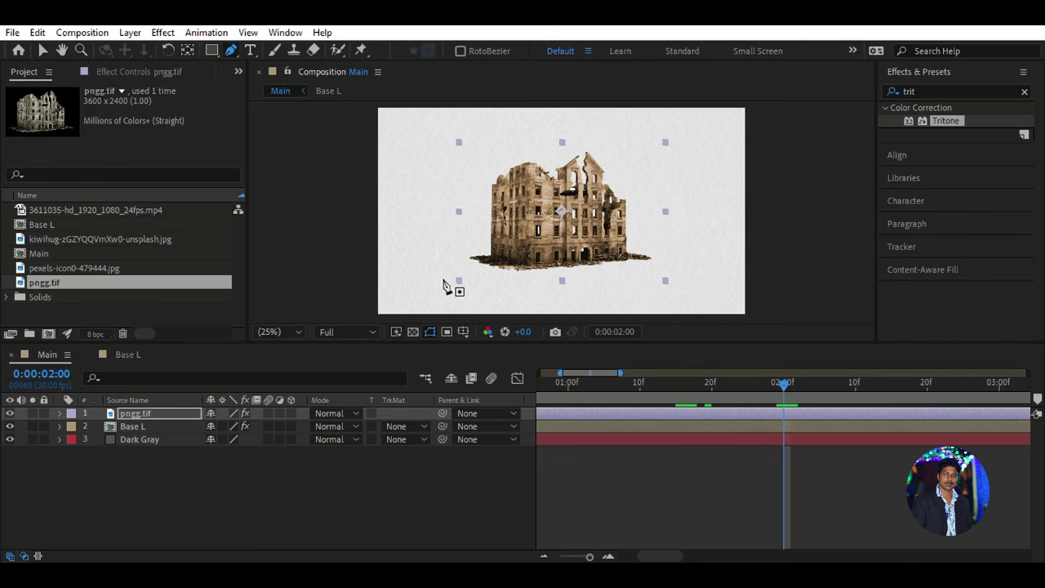
- Draw a closed nine-point Mask 1 loosely around the building and show its Mask Path
{"action": "left_click", "coordinate": [441, 280]}
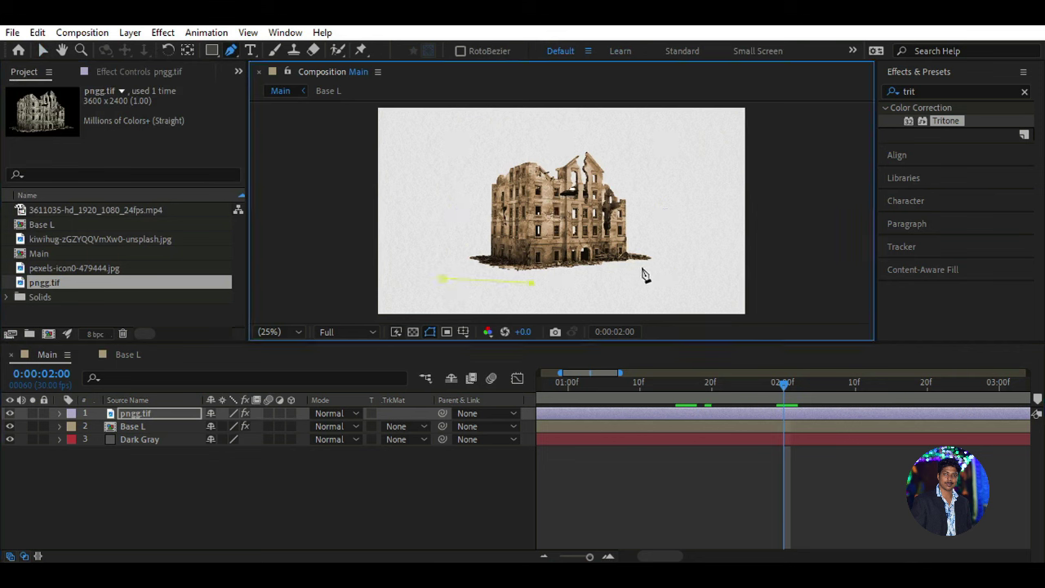
{"action": "left_click", "coordinate": [644, 226]}
{"action": "left_click", "coordinate": [627, 173]}
{"action": "left_click", "coordinate": [624, 129]}
{"action": "left_click", "coordinate": [555, 132]}
{"action": "left_click", "coordinate": [492, 132]}
{"action": "left_click", "coordinate": [483, 175]}
{"action": "left_click", "coordinate": [463, 209]}
{"action": "left_click", "coordinate": [447, 248]}
{"action": "left_click", "coordinate": [442, 279]}
{"action": "key", "text": "m"}
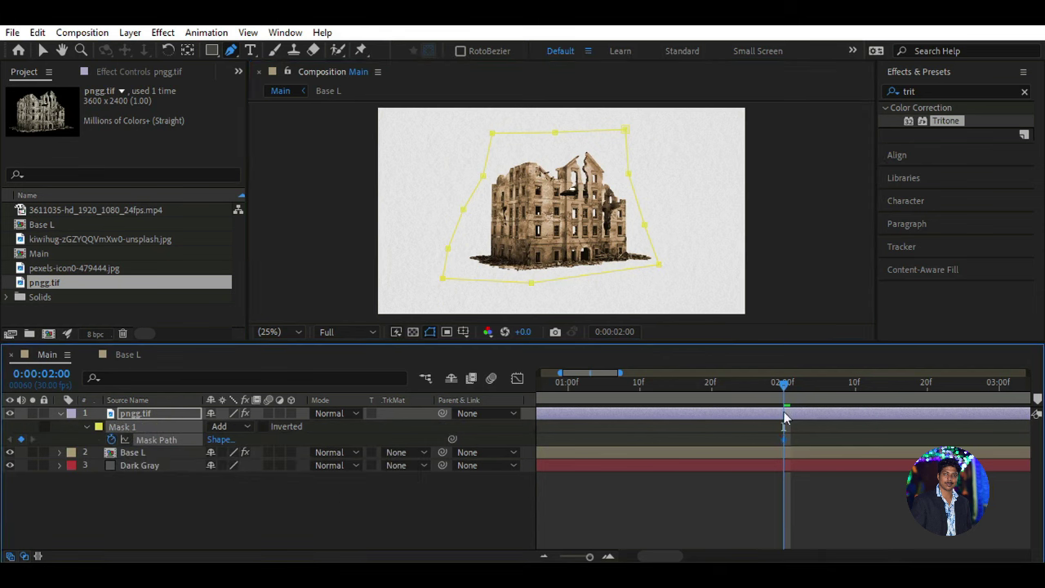
- Step back slightly and pull the mask vertices inward, adding a Mask Path keyframe
{"action": "left_click_drag", "start_coordinate": [784, 385], "coordinate": [748, 388]}
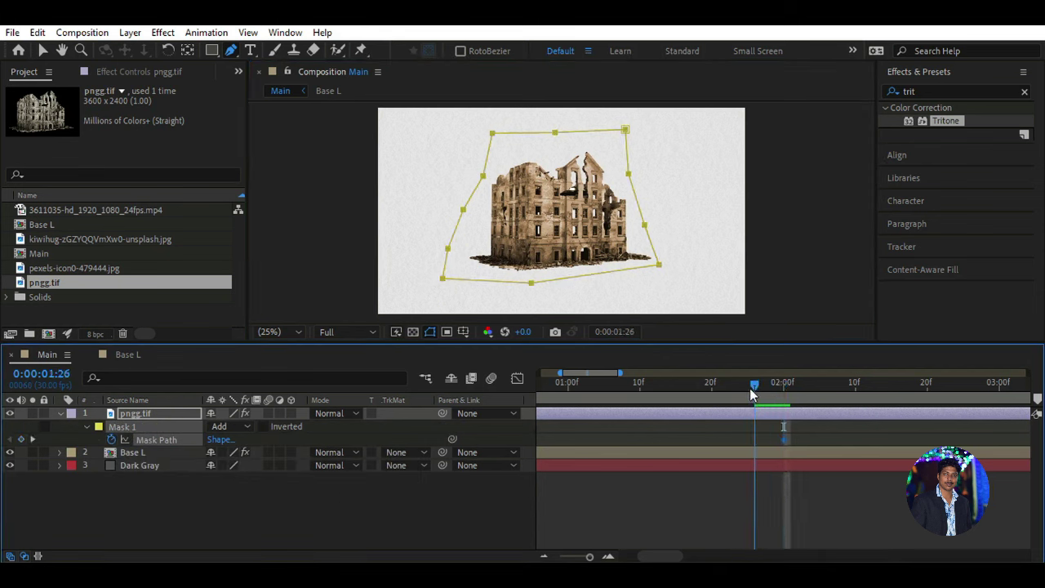
{"action": "key", "text": "v"}
{"action": "left_click_drag", "start_coordinate": [624, 131], "coordinate": [625, 137]}
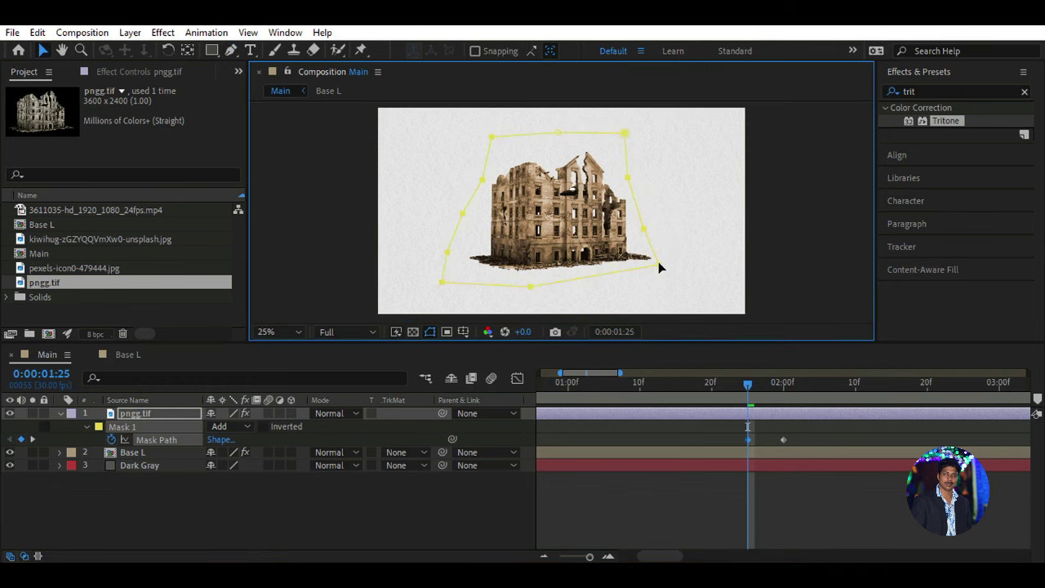
{"action": "left_click_drag", "start_coordinate": [657, 263], "coordinate": [644, 258]}
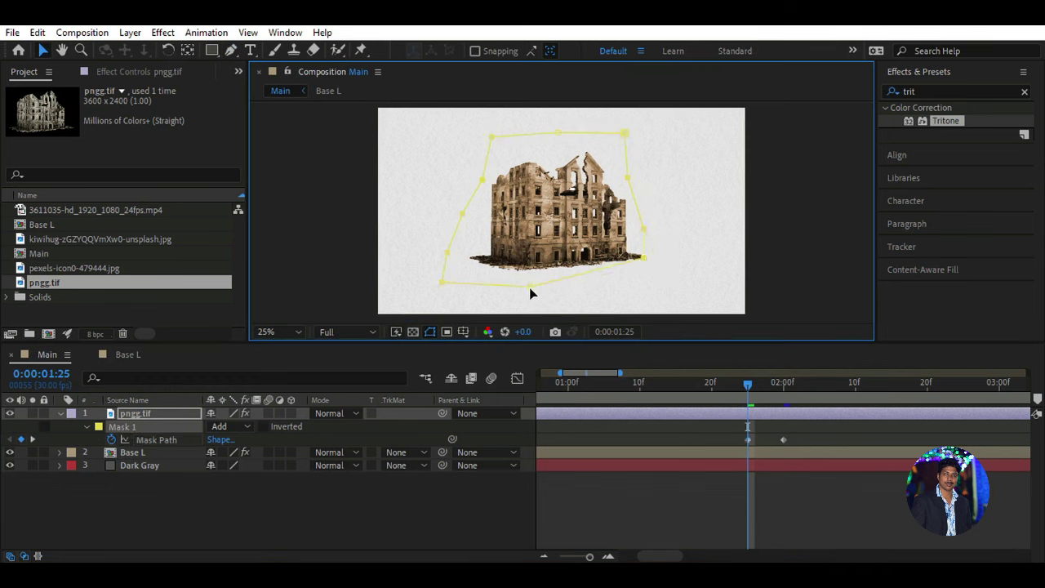
{"action": "left_click_drag", "start_coordinate": [530, 286], "coordinate": [540, 260]}
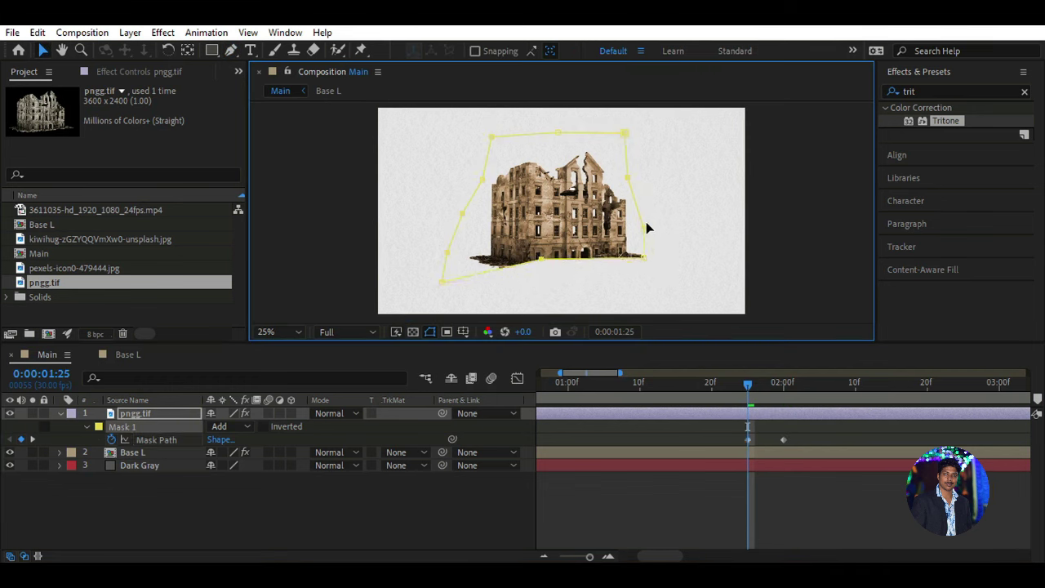
{"action": "left_click_drag", "start_coordinate": [630, 228], "coordinate": [610, 232]}
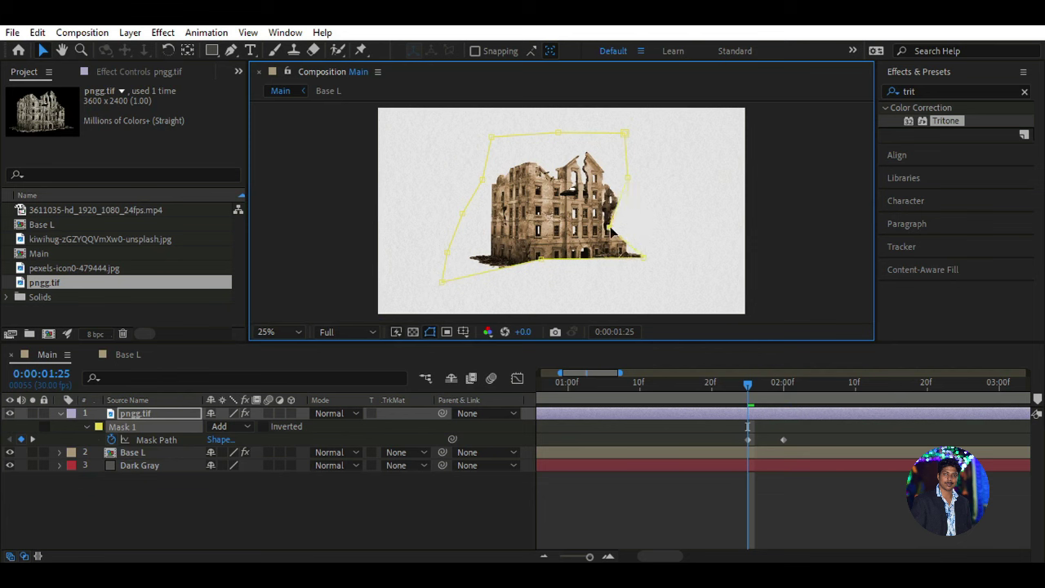
{"action": "left_click_drag", "start_coordinate": [610, 140], "coordinate": [585, 163]}
- At 1:20 and 1:15, pull the top and lower-right mask points further into the building
{"action": "left_click_drag", "start_coordinate": [730, 384], "coordinate": [711, 384]}
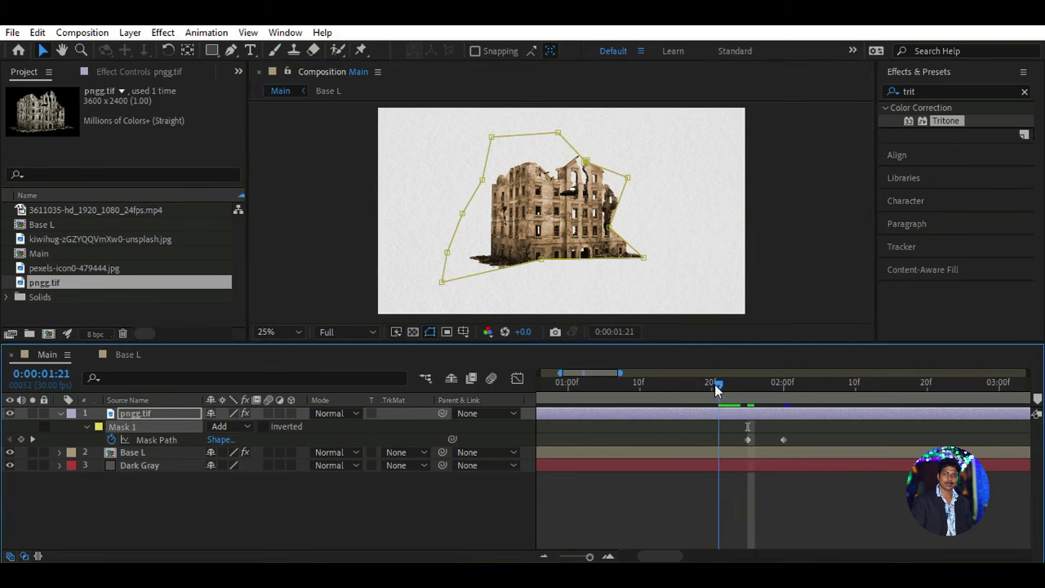
{"action": "left_click_drag", "start_coordinate": [557, 132], "coordinate": [553, 186]}
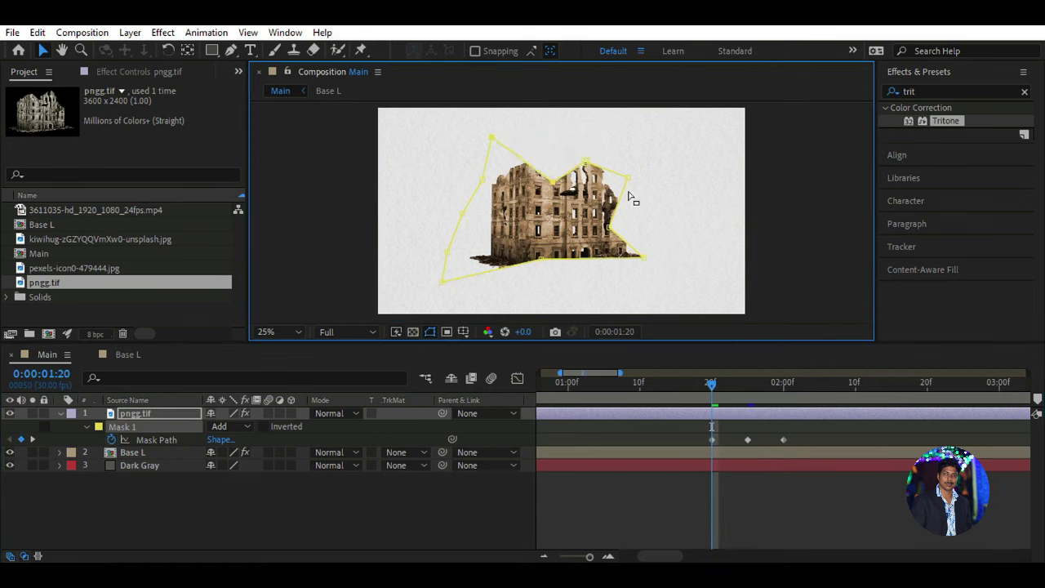
{"action": "left_click_drag", "start_coordinate": [598, 188], "coordinate": [588, 190]}
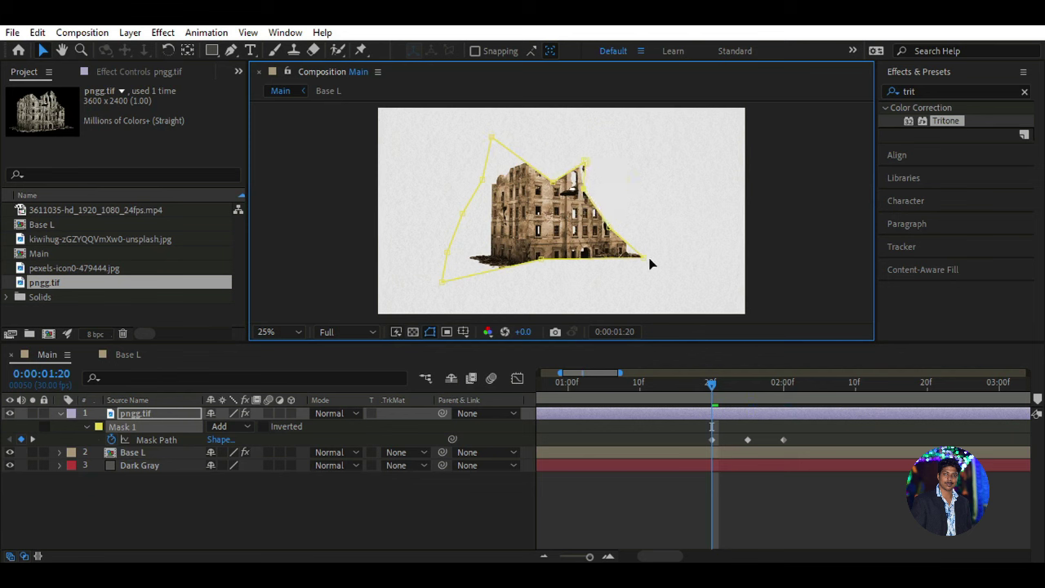
{"action": "left_click_drag", "start_coordinate": [626, 252], "coordinate": [599, 246]}
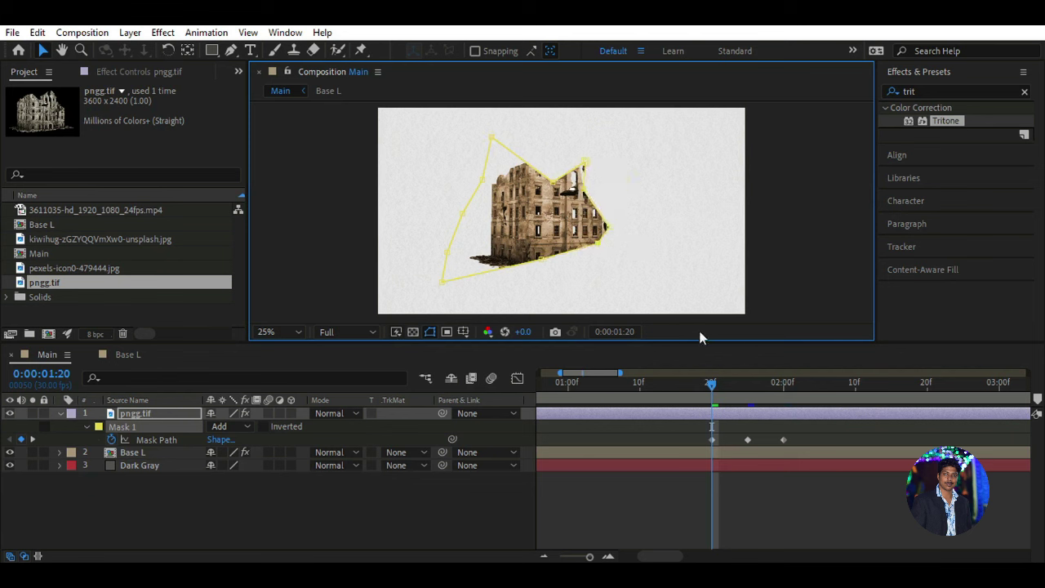
{"action": "left_click_drag", "start_coordinate": [691, 384], "coordinate": [675, 385]}
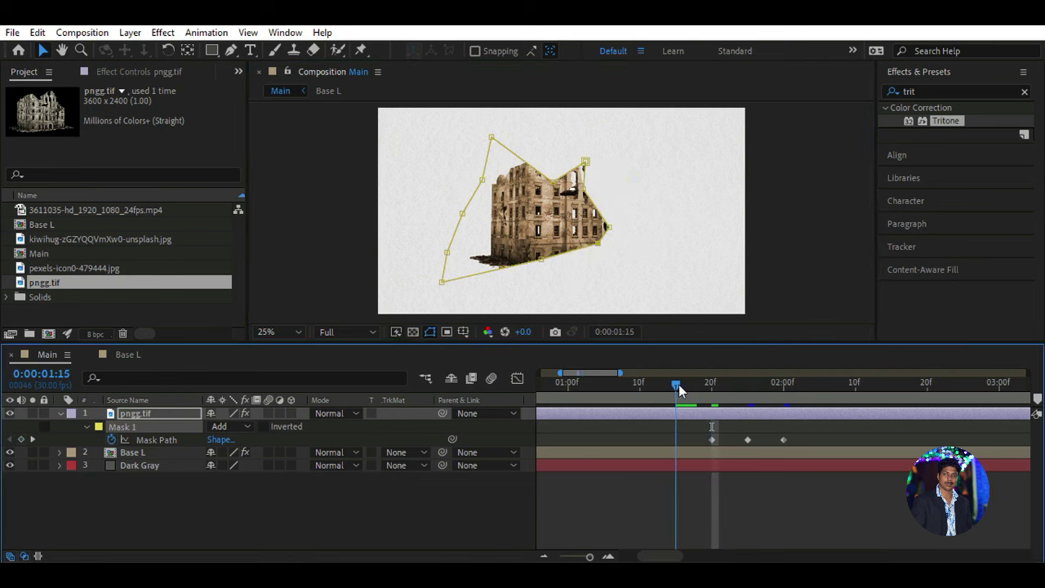
{"action": "left_click_drag", "start_coordinate": [585, 161], "coordinate": [583, 191]}
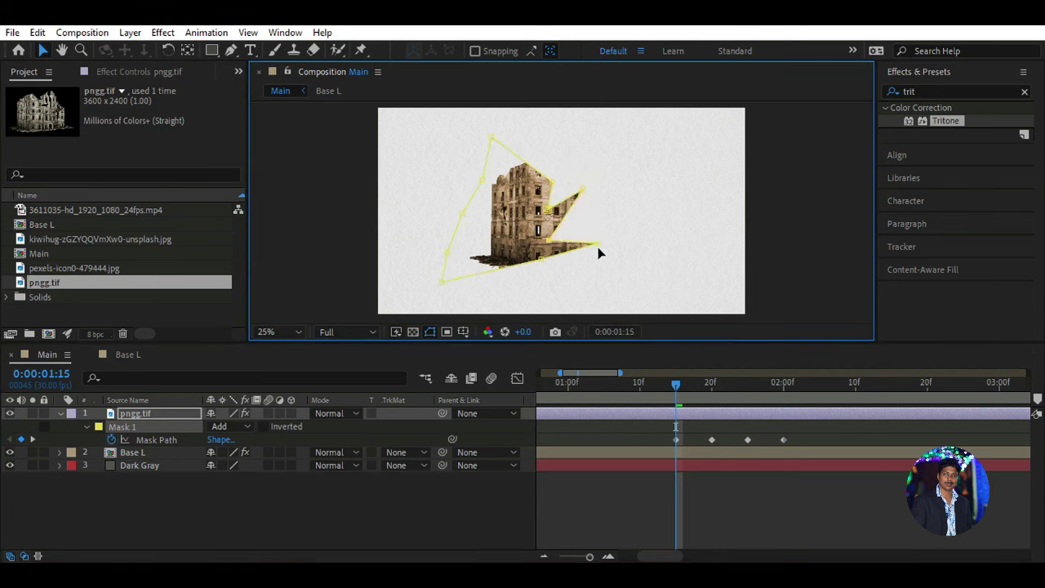
{"action": "left_click_drag", "start_coordinate": [598, 244], "coordinate": [545, 251]}
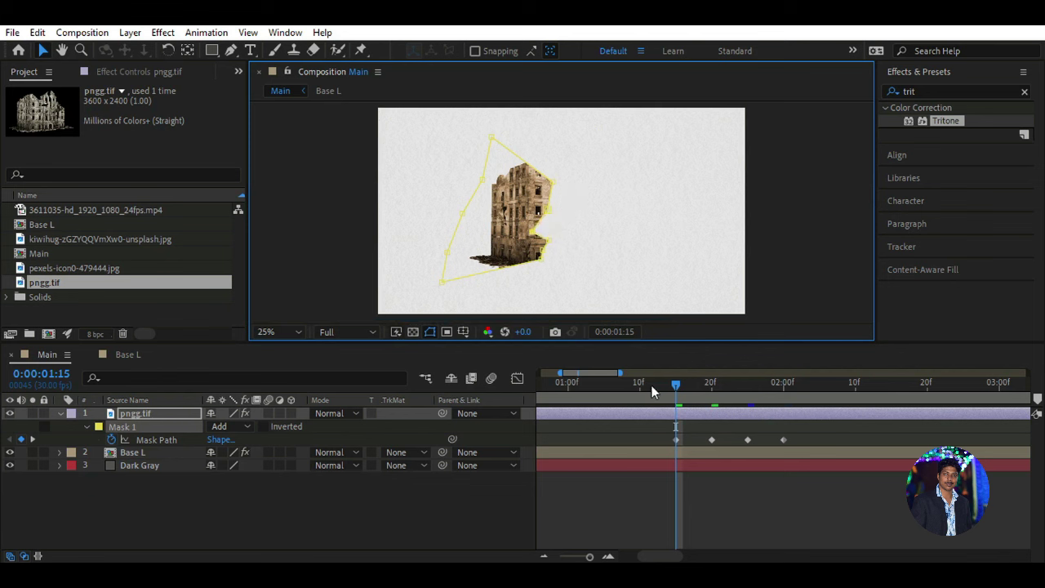
- At 1:10 and 1:05, collapse the mask into a thin strip that hides the building
{"action": "left_click_drag", "start_coordinate": [652, 392], "coordinate": [640, 385]}
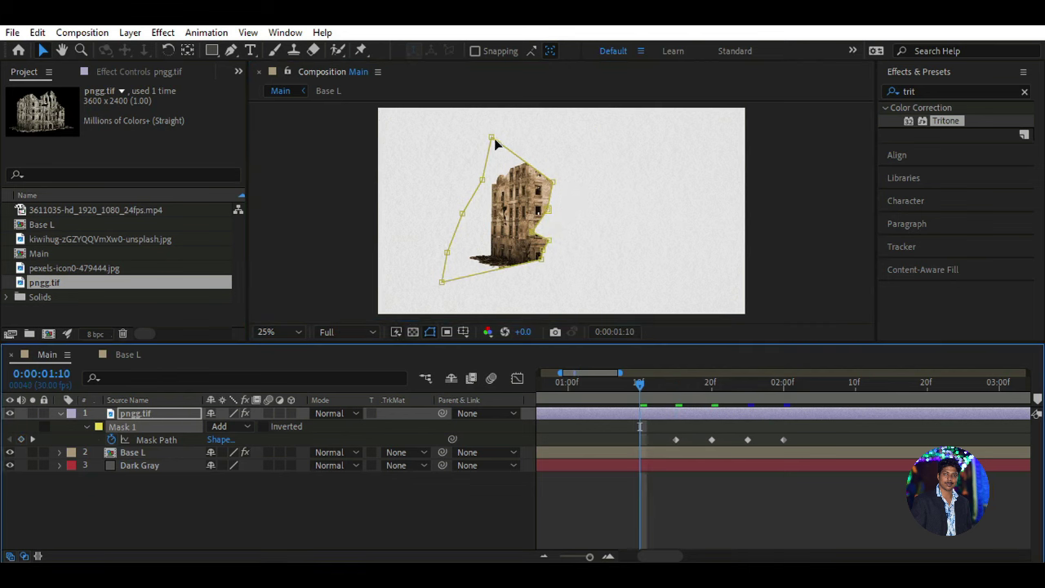
{"action": "mouse_move", "coordinate": [493, 140]}
{"action": "left_mouse_down"}
{"action": "mouse_move", "coordinate": [514, 198]}
{"action": "mouse_move", "coordinate": [515, 253]}
{"action": "left_mouse_up"}
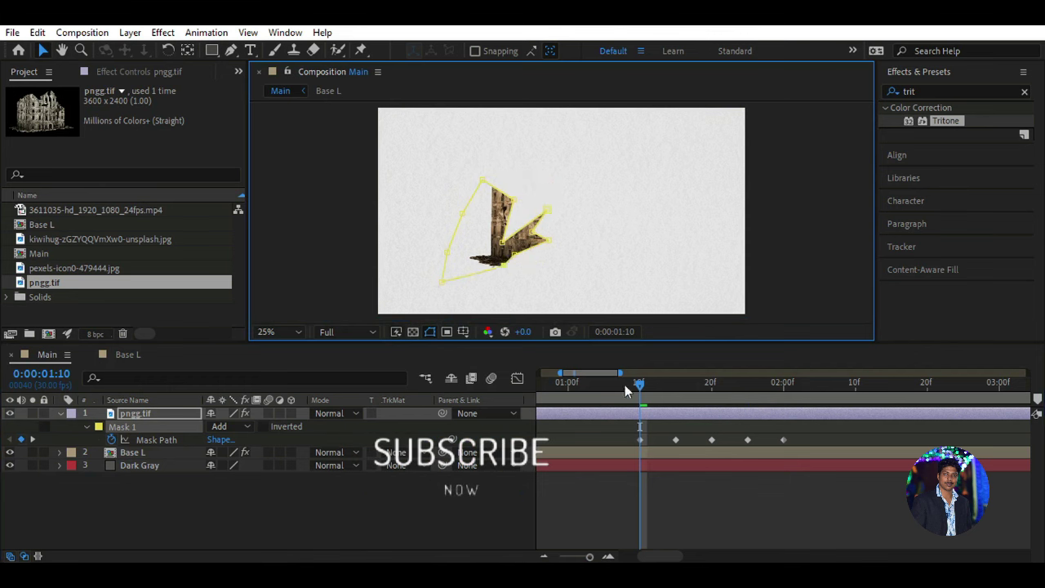
{"action": "left_click_drag", "start_coordinate": [625, 384], "coordinate": [604, 385]}
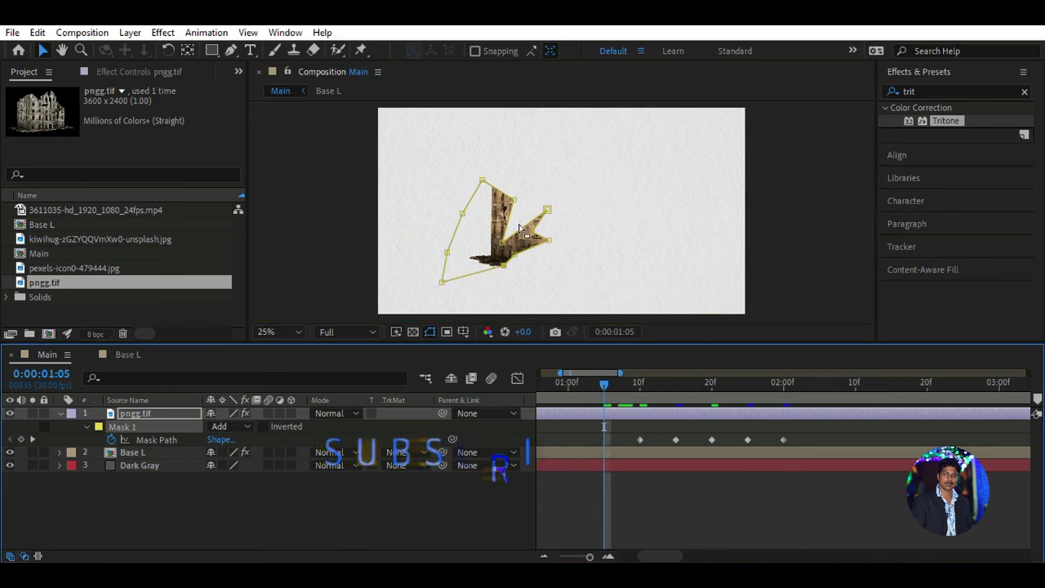
{"action": "left_click_drag", "start_coordinate": [515, 199], "coordinate": [489, 255]}
{"action": "left_click_drag", "start_coordinate": [548, 207], "coordinate": [549, 239]}
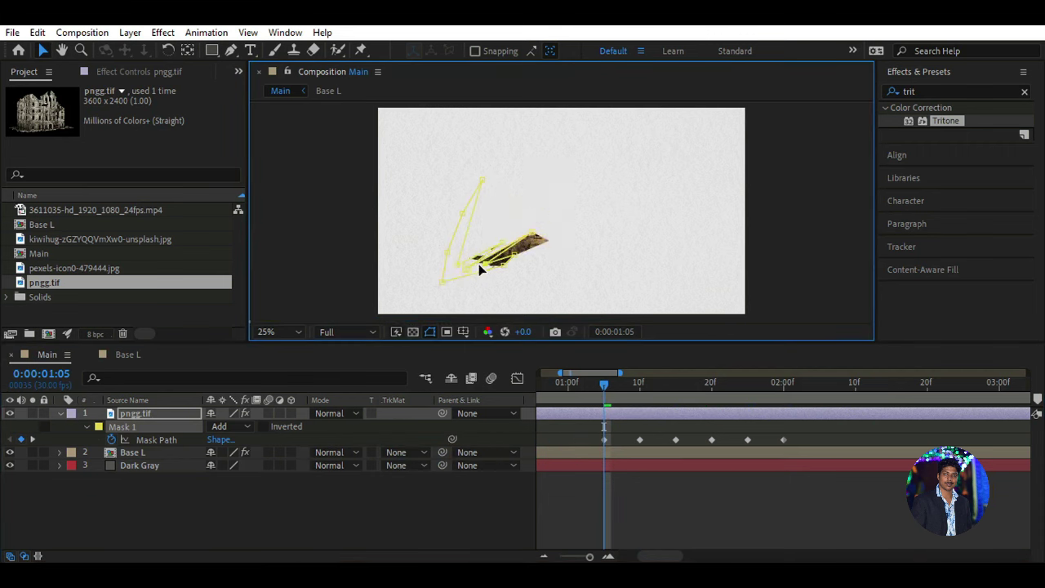
{"action": "left_click_drag", "start_coordinate": [516, 258], "coordinate": [531, 235]}
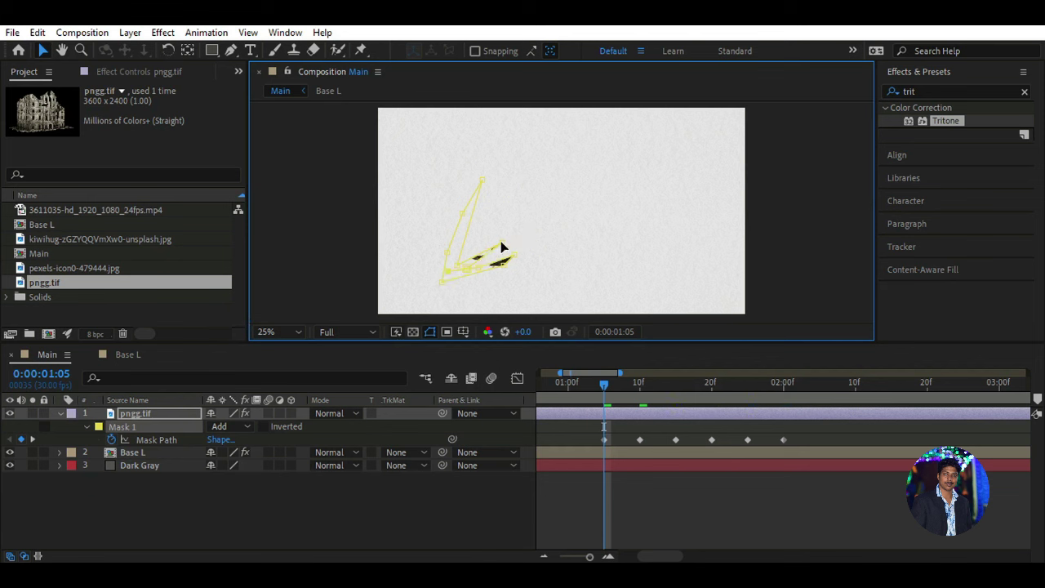
{"action": "left_click_drag", "start_coordinate": [448, 271], "coordinate": [470, 273]}
- Zoom the timeline out and shift all six Mask Path keyframes to start at 0:00
{"action": "left_click", "coordinate": [820, 440]}
{"action": "key", "text": "minus"}
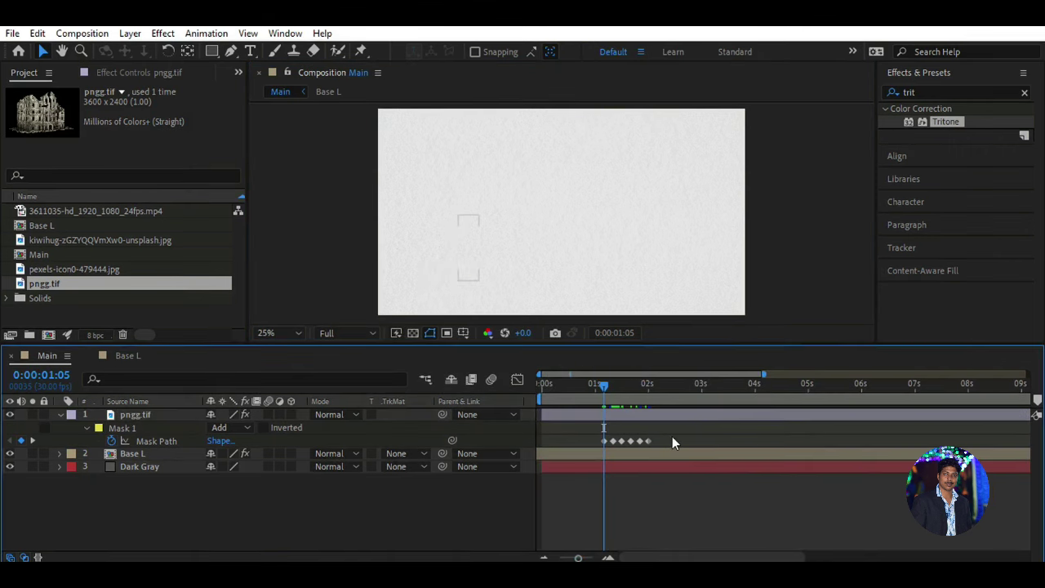
{"action": "left_click_drag", "start_coordinate": [671, 436], "coordinate": [590, 451]}
{"action": "left_click_drag", "start_coordinate": [579, 557], "coordinate": [560, 557]}
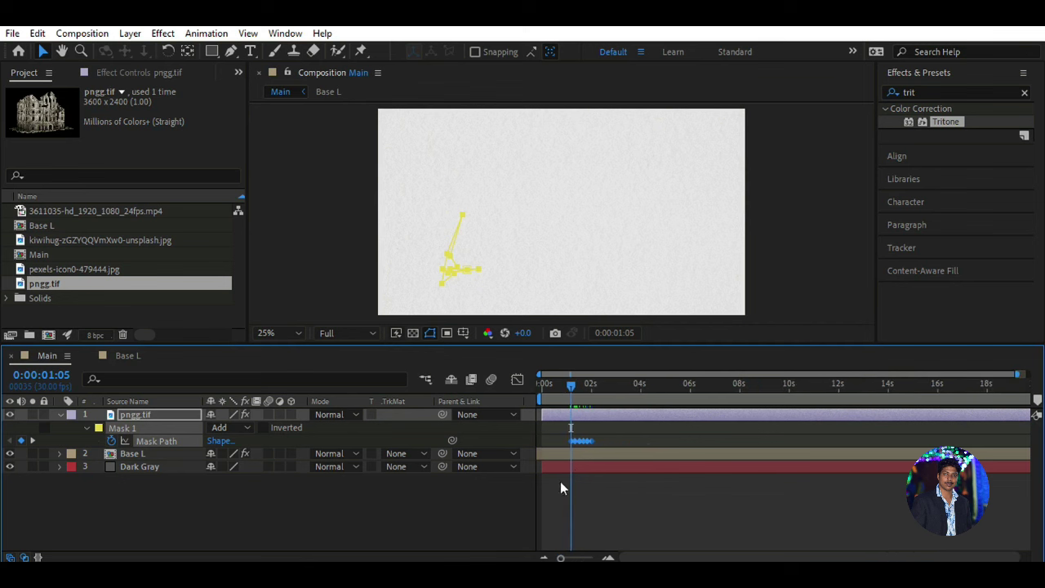
{"action": "left_click_drag", "start_coordinate": [564, 439], "coordinate": [541, 441]}
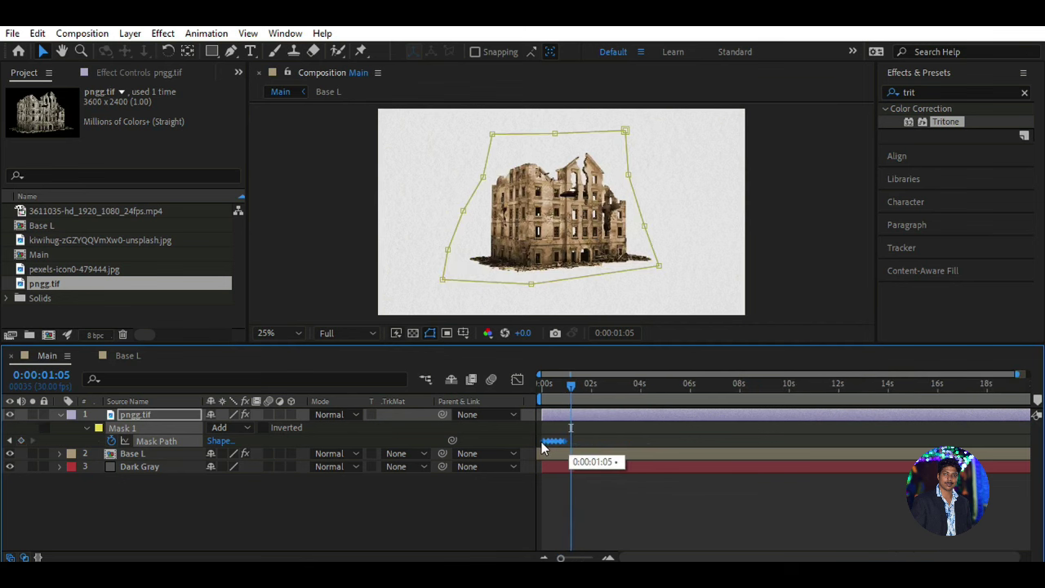
{"action": "left_click_drag", "start_coordinate": [561, 557], "coordinate": [585, 558]}
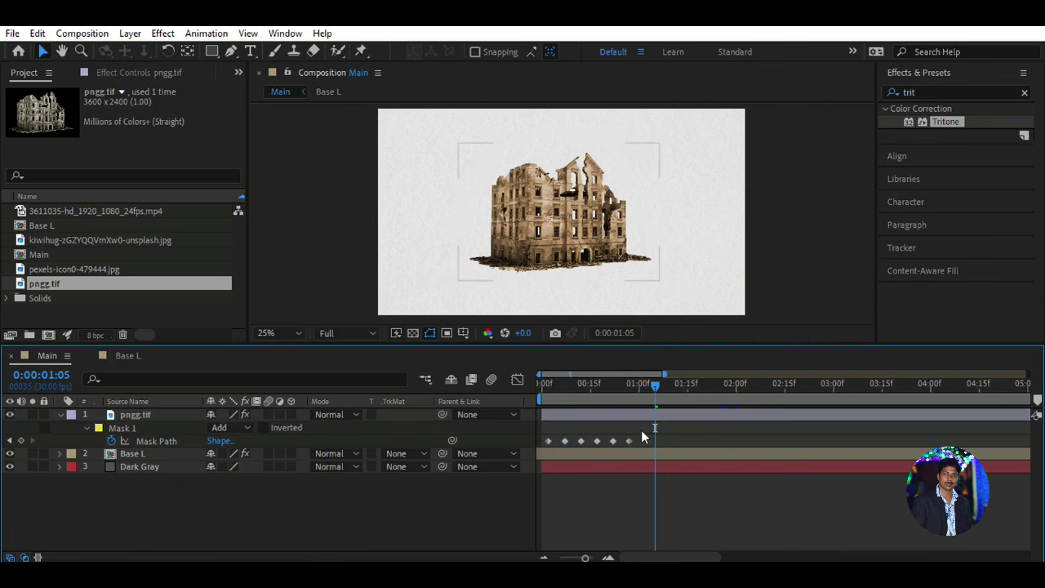
{"action": "left_click_drag", "start_coordinate": [645, 433], "coordinate": [541, 441]}
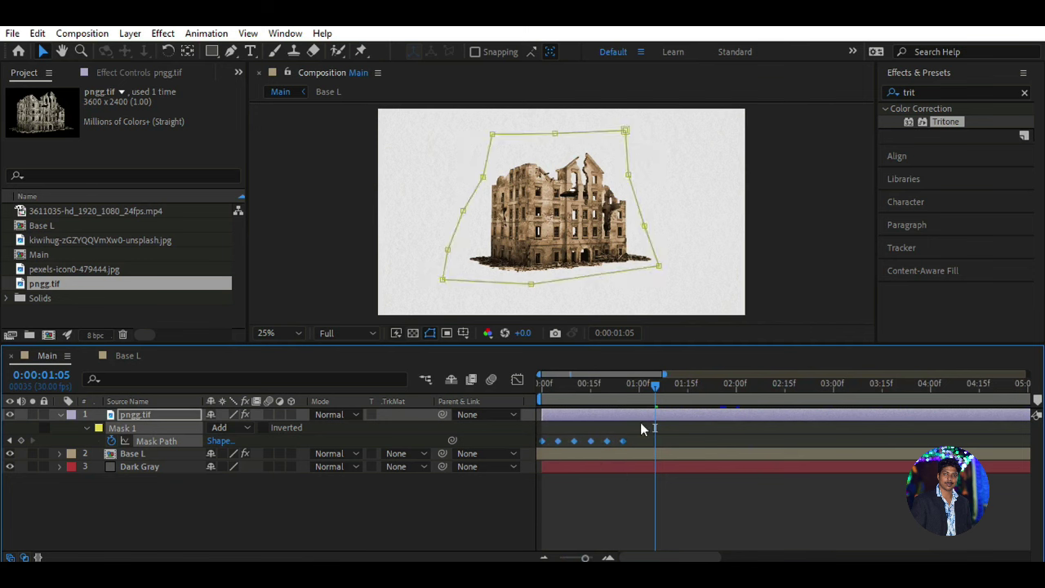
{"action": "left_click_drag", "start_coordinate": [641, 423], "coordinate": [542, 437]}
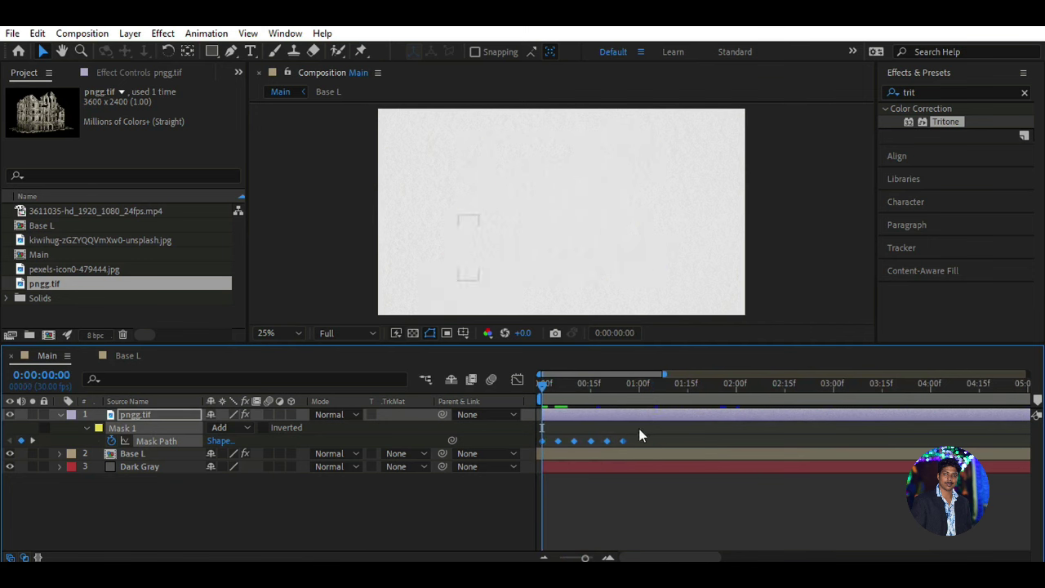
{"action": "left_click_drag", "start_coordinate": [638, 428], "coordinate": [556, 444]}
- Turn the selected Mask Path keyframes into hold keyframes and preview the stepped reveal
{"action": "right_click", "coordinate": [574, 443]}
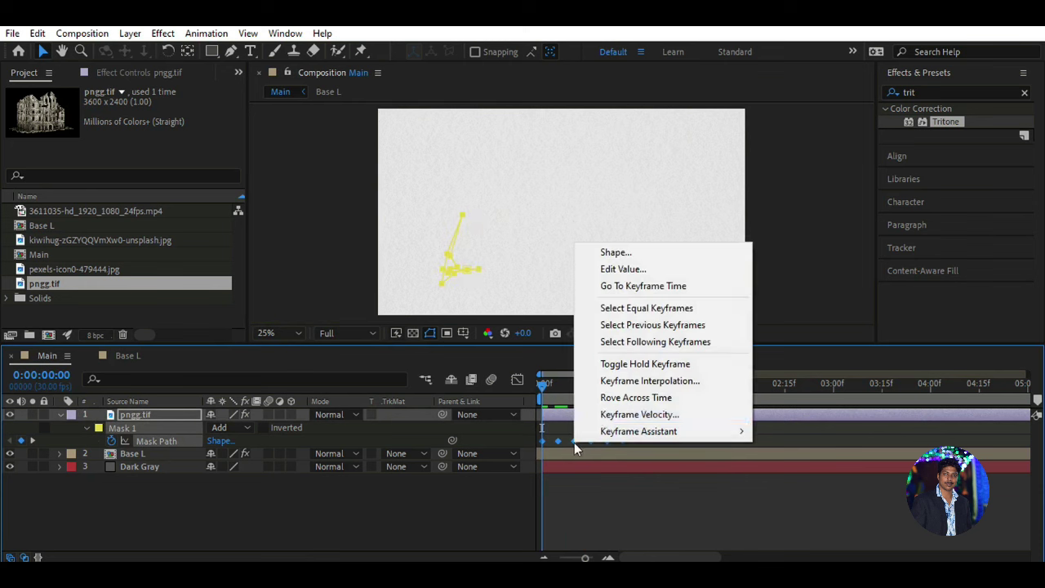
{"action": "left_click", "coordinate": [645, 363]}
{"action": "left_click", "coordinate": [670, 437]}
{"action": "left_click_drag", "start_coordinate": [665, 383], "coordinate": [670, 378]}
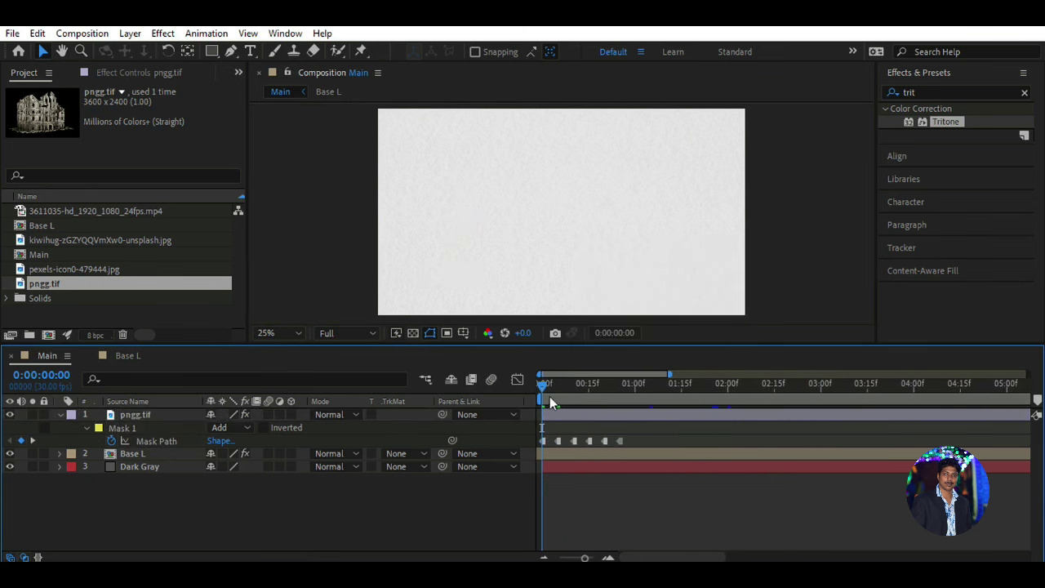
{"action": "mouse_move", "coordinate": [544, 383]}
{"action": "left_mouse_down"}
{"action": "mouse_move", "coordinate": [538, 392]}
{"action": "mouse_move", "coordinate": [647, 384]}
{"action": "left_mouse_up"}
- At 1:04, move the building about 64 px left and collapse its mask properties
{"action": "left_click", "coordinate": [158, 415]}
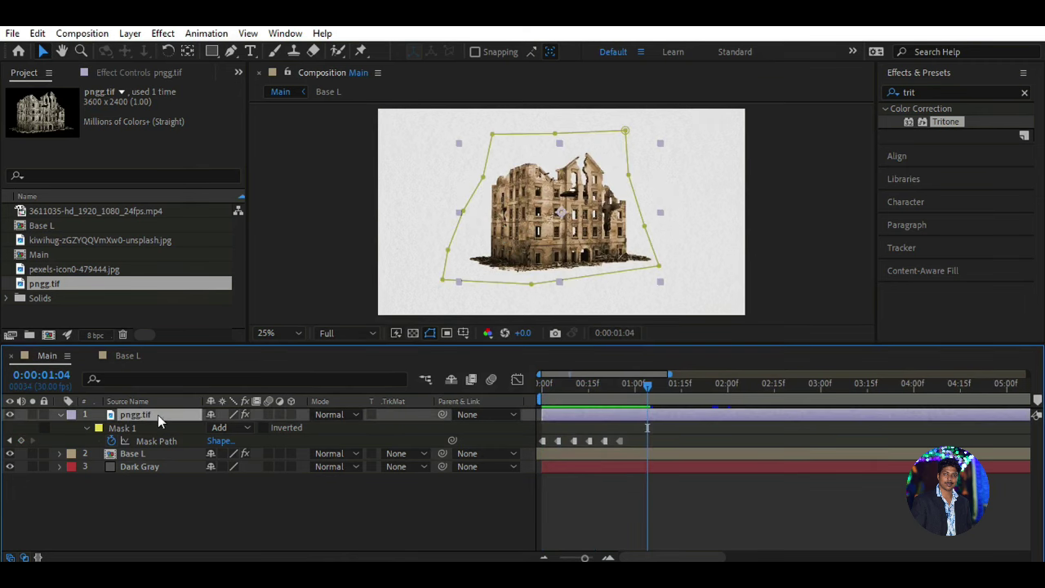
{"action": "left_click", "coordinate": [551, 214]}
{"action": "left_click_drag", "start_coordinate": [551, 214], "coordinate": [496, 214]}
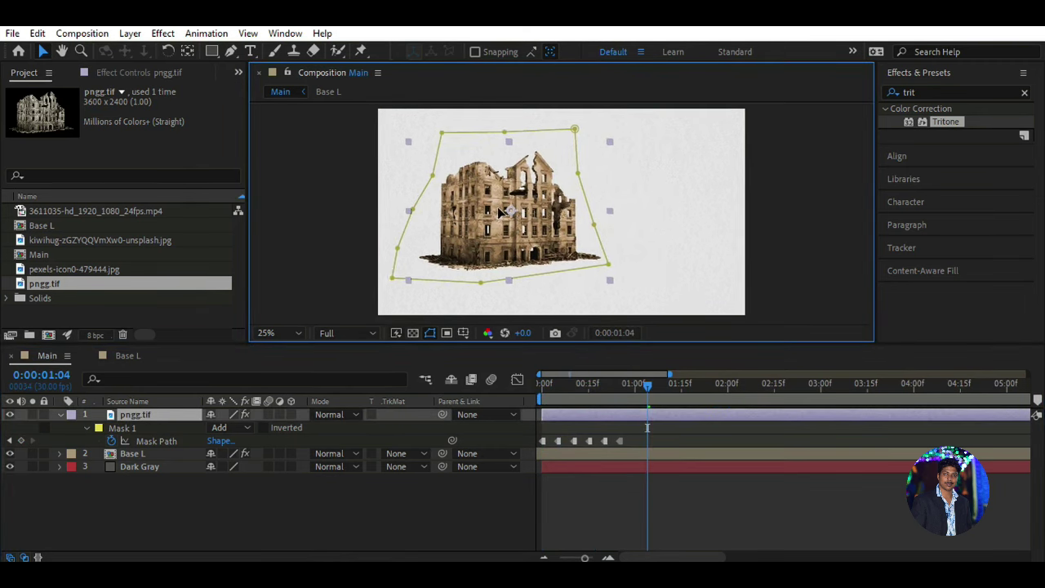
{"action": "left_click", "coordinate": [59, 415]}
{"action": "left_click", "coordinate": [250, 485]}
- At frame 1:04, draw a circle near the building's top right as Shape Layer 1
{"action": "key", "text": "Home"}
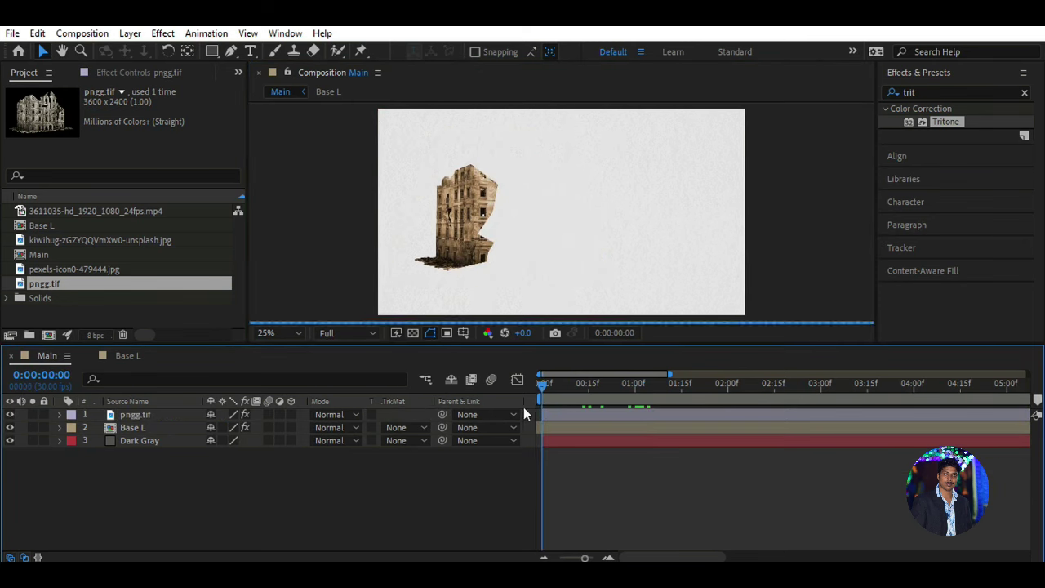
{"action": "left_click", "coordinate": [647, 384]}
{"action": "key", "text": "q"}
{"action": "key", "text": "q"}
{"action": "key", "text": "q"}
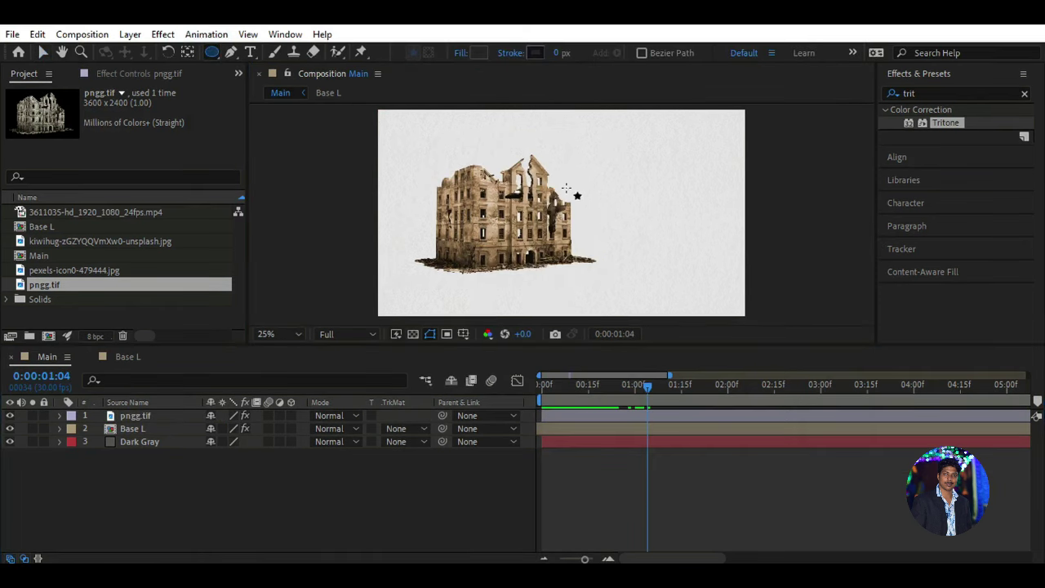
{"action": "left_click", "coordinate": [169, 417]}
{"action": "left_click", "coordinate": [263, 470]}
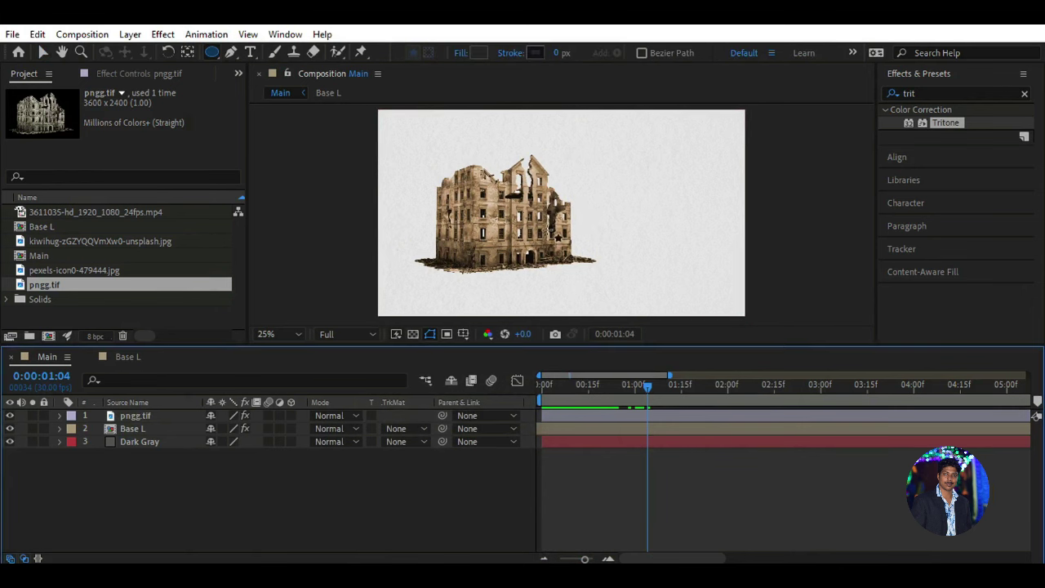
{"action": "left_click_drag", "start_coordinate": [567, 204], "coordinate": [487, 130]}
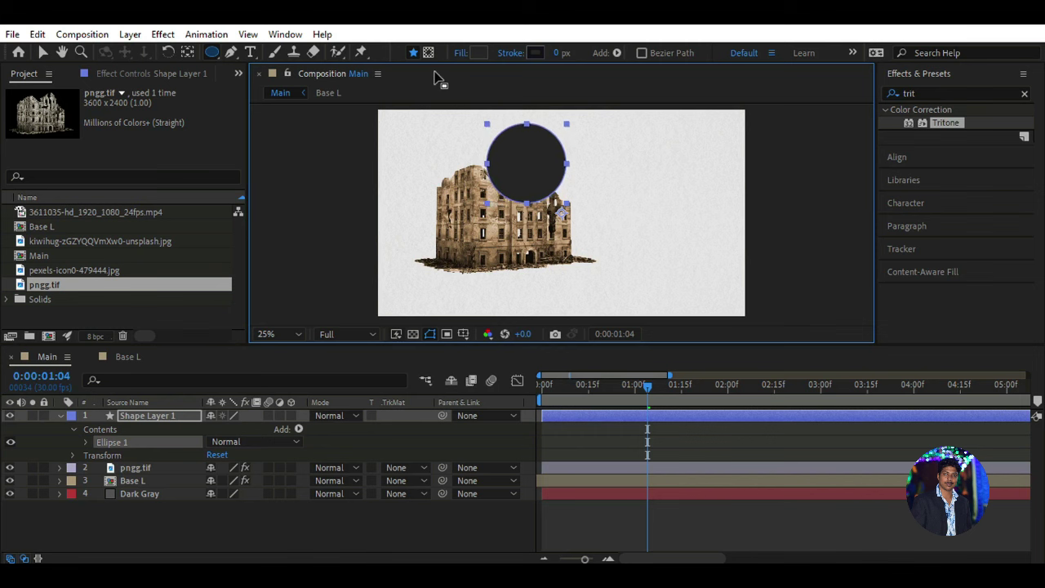
- Set Ellipse 1's fill colour to orange #FFAB00
{"action": "left_click", "coordinate": [478, 53]}
{"action": "left_click", "coordinate": [788, 476]}
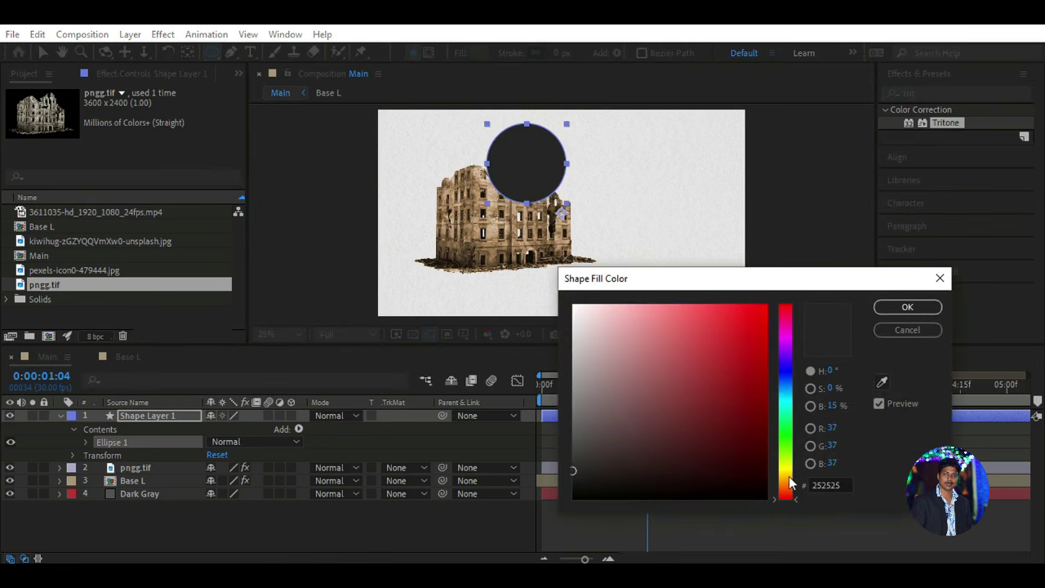
{"action": "left_click_drag", "start_coordinate": [680, 448], "coordinate": [730, 442]}
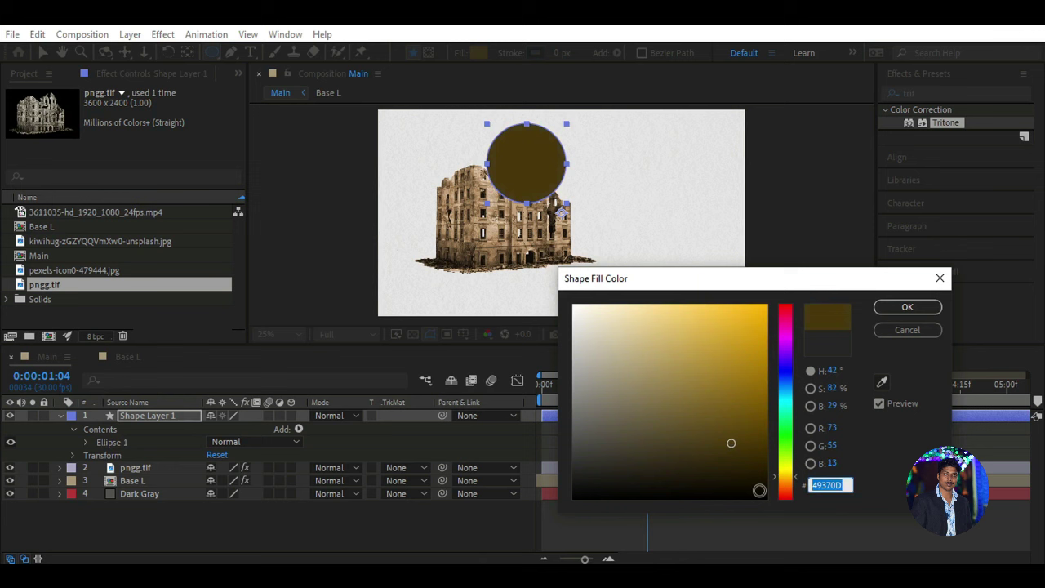
{"action": "type", "text": "FFA"}
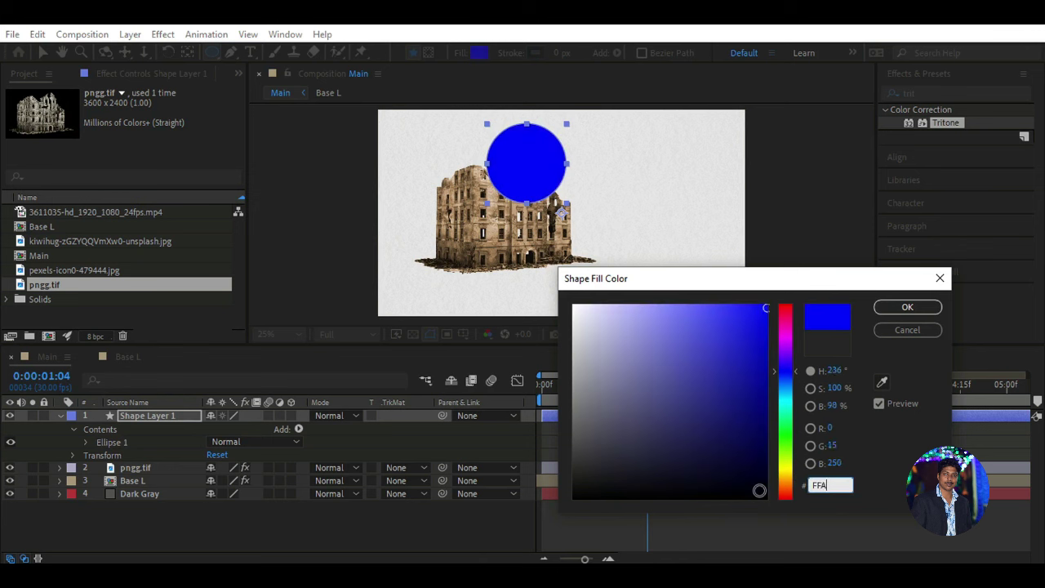
{"action": "type", "text": "B00"}
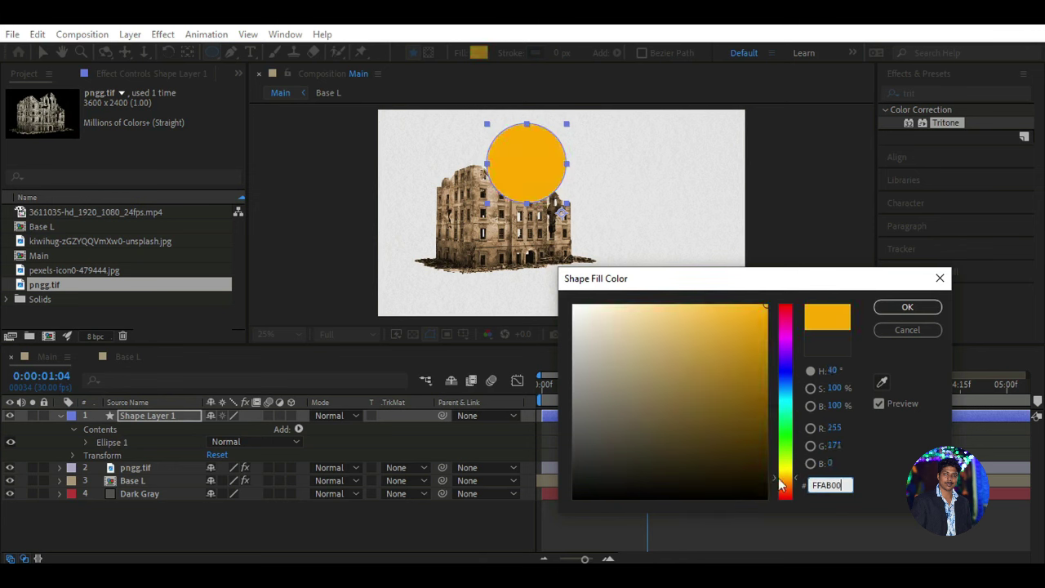
{"action": "left_click", "coordinate": [886, 310]}
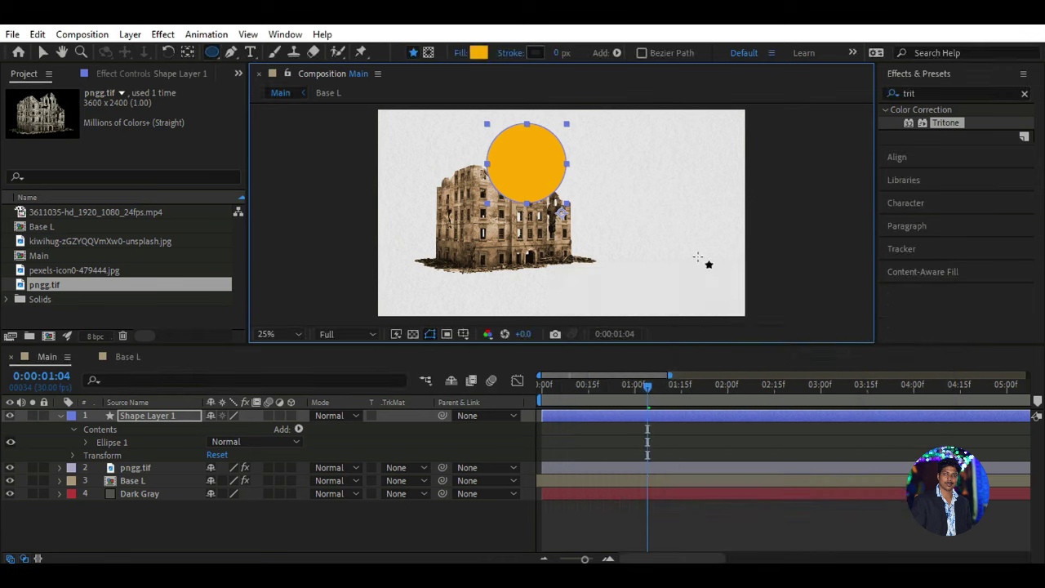
- Move the orange sun right and down and enlarge it slightly
{"action": "left_click", "coordinate": [43, 52]}
{"action": "left_click_drag", "start_coordinate": [545, 154], "coordinate": [577, 190]}
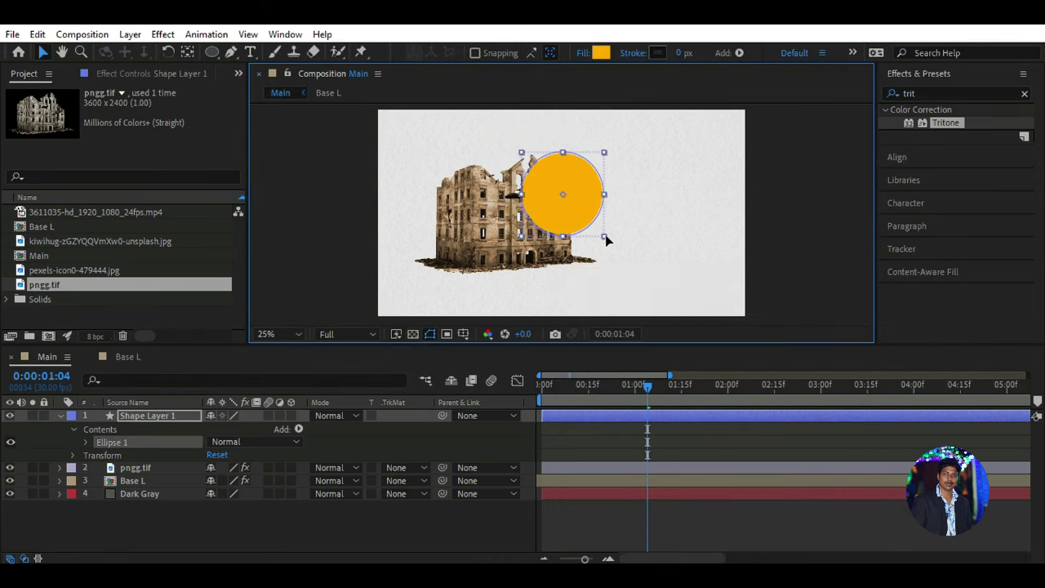
{"action": "left_click_drag", "start_coordinate": [604, 235], "coordinate": [617, 246]}
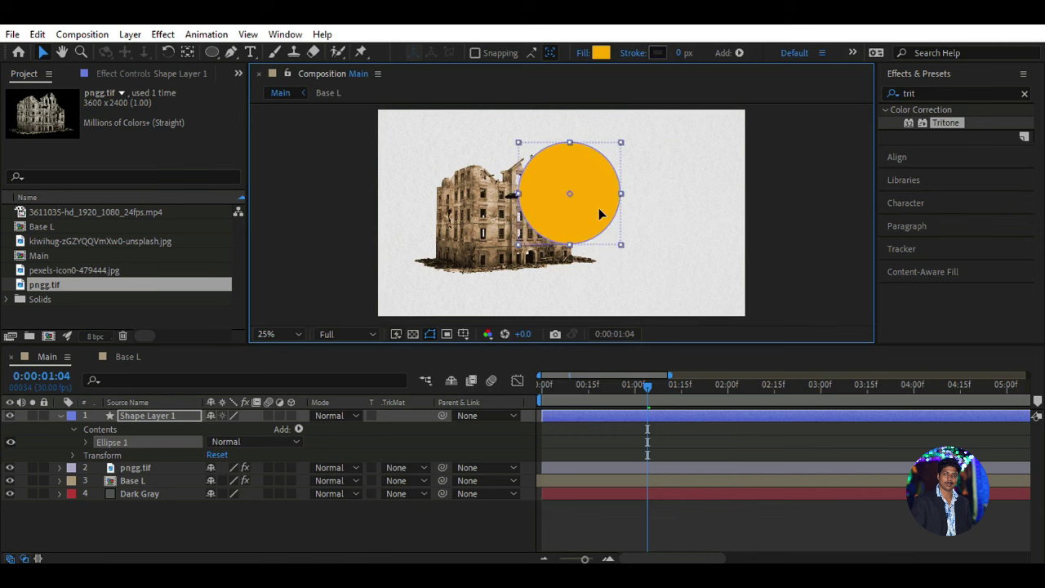
{"action": "left_click_drag", "start_coordinate": [592, 211], "coordinate": [600, 209]}
{"action": "left_click", "coordinate": [201, 519]}
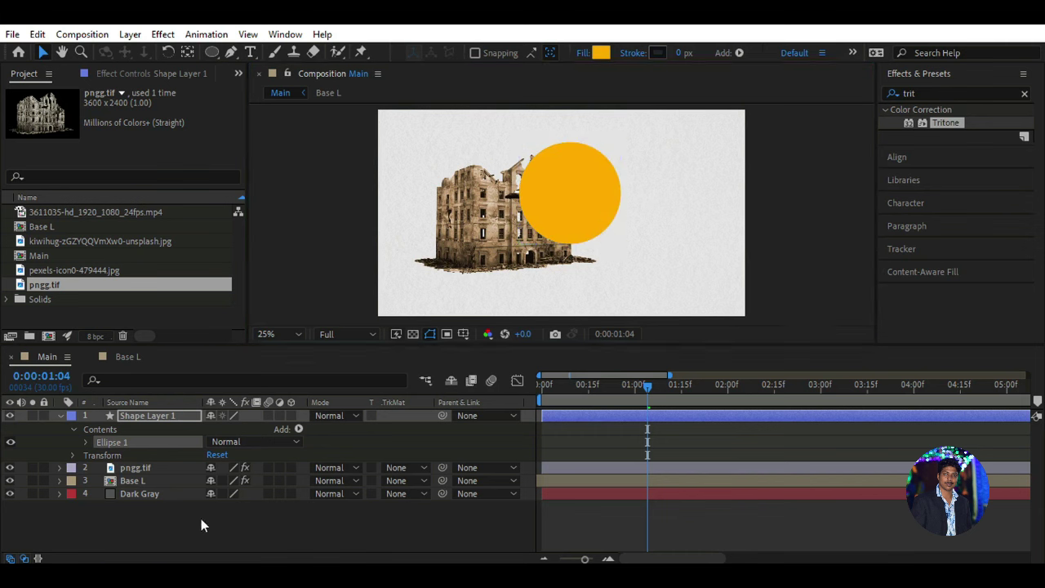
- Place pngg.tif above the sun layer and parent the sun layer to pngg.tif
{"action": "left_click", "coordinate": [58, 414]}
{"action": "left_click", "coordinate": [174, 414]}
{"action": "left_click_drag", "start_coordinate": [183, 428], "coordinate": [188, 438]}
{"action": "left_click", "coordinate": [353, 489]}
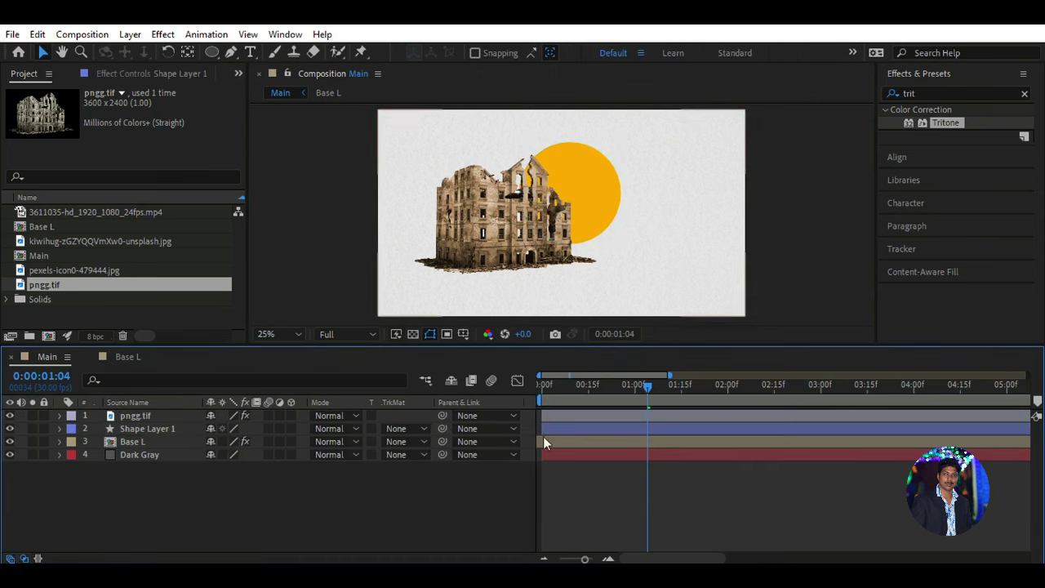
{"action": "left_click", "coordinate": [238, 430]}
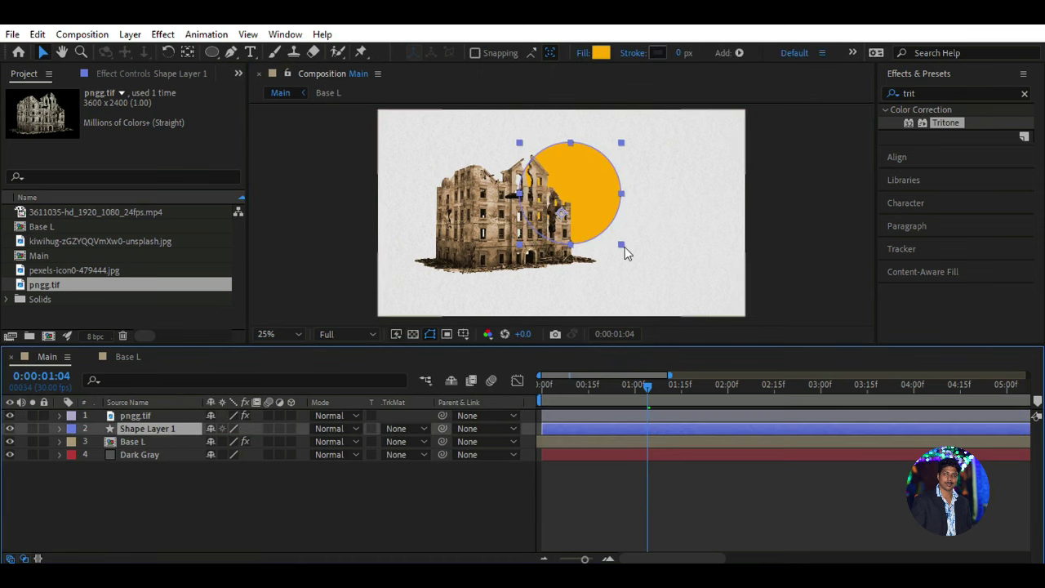
{"action": "left_click_drag", "start_coordinate": [441, 428], "coordinate": [188, 416]}
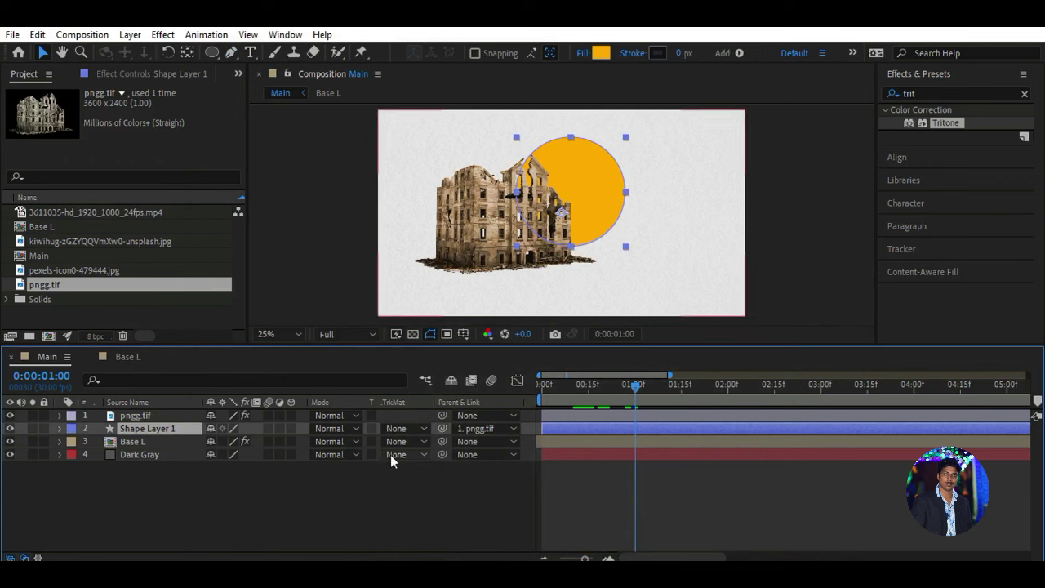
- Add Scale keyframes to the sun, setting 0% at the earlier time
{"action": "key", "text": "s"}
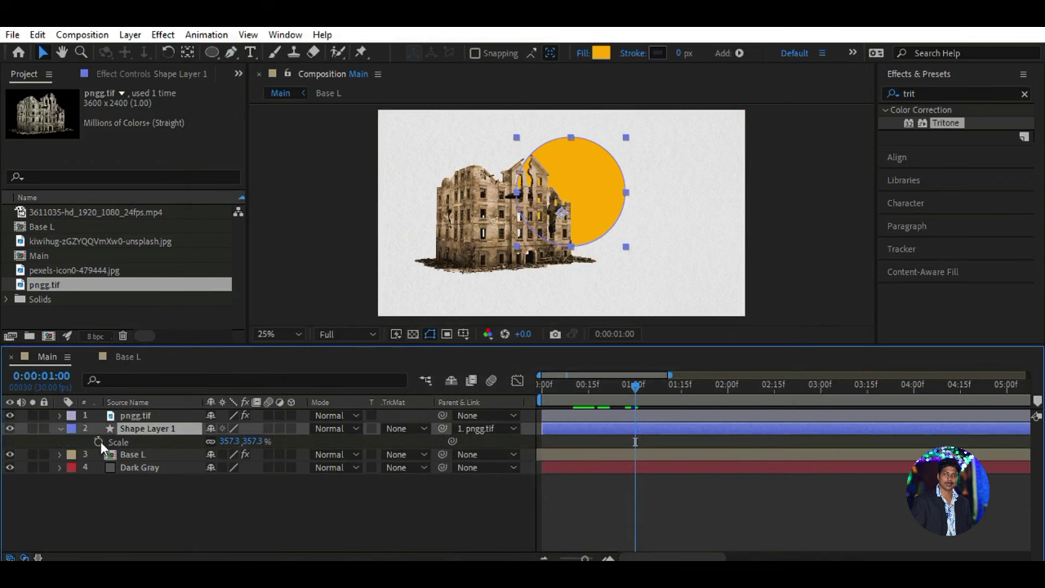
{"action": "left_click", "coordinate": [99, 441]}
{"action": "left_click_drag", "start_coordinate": [637, 386], "coordinate": [575, 410]}
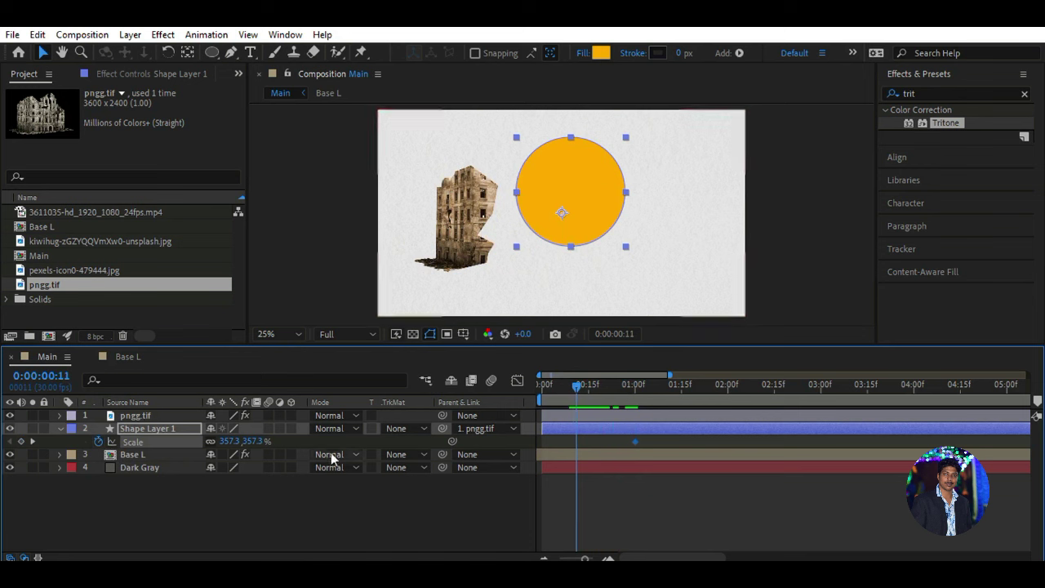
{"action": "left_click", "coordinate": [233, 440]}
{"action": "type", "text": "0"}
{"action": "key", "text": "Return"}
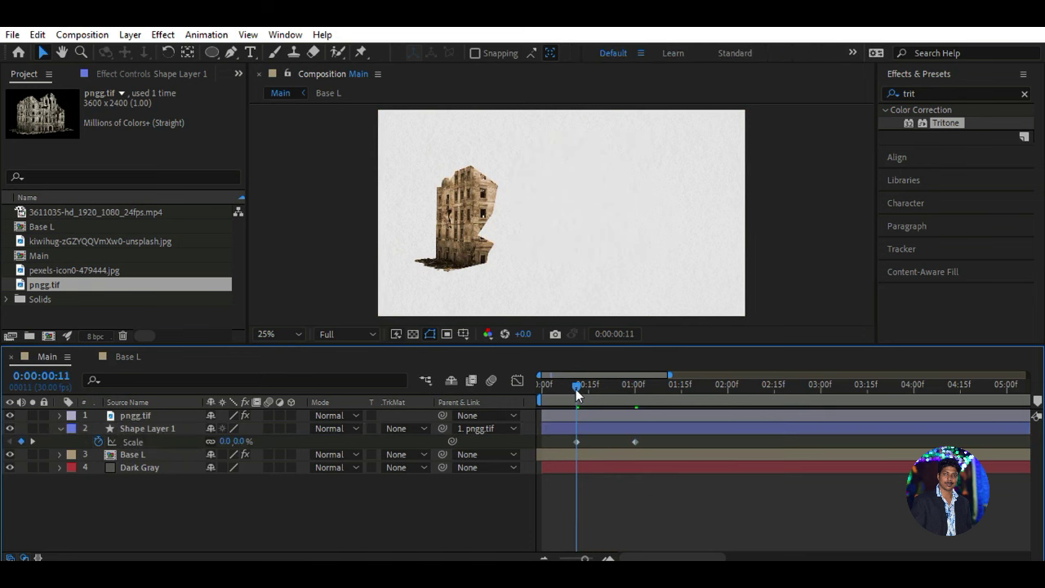
- Easy-ease both Scale keyframes and steepen the speed graph for a fast start
{"action": "left_click_drag", "start_coordinate": [653, 441], "coordinate": [566, 449]}
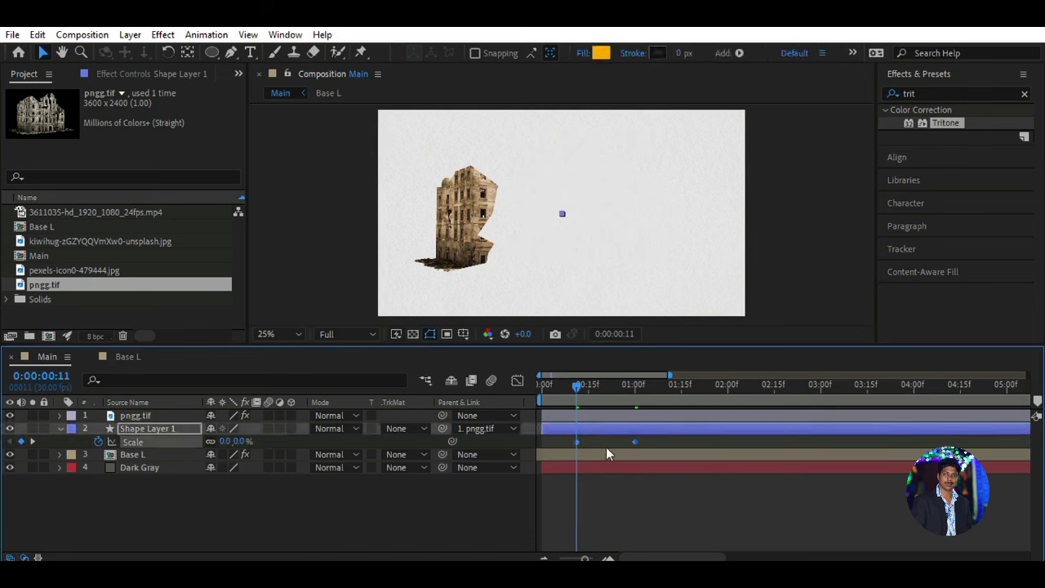
{"action": "key", "text": "F9"}
{"action": "left_click_drag", "start_coordinate": [658, 506], "coordinate": [560, 526]}
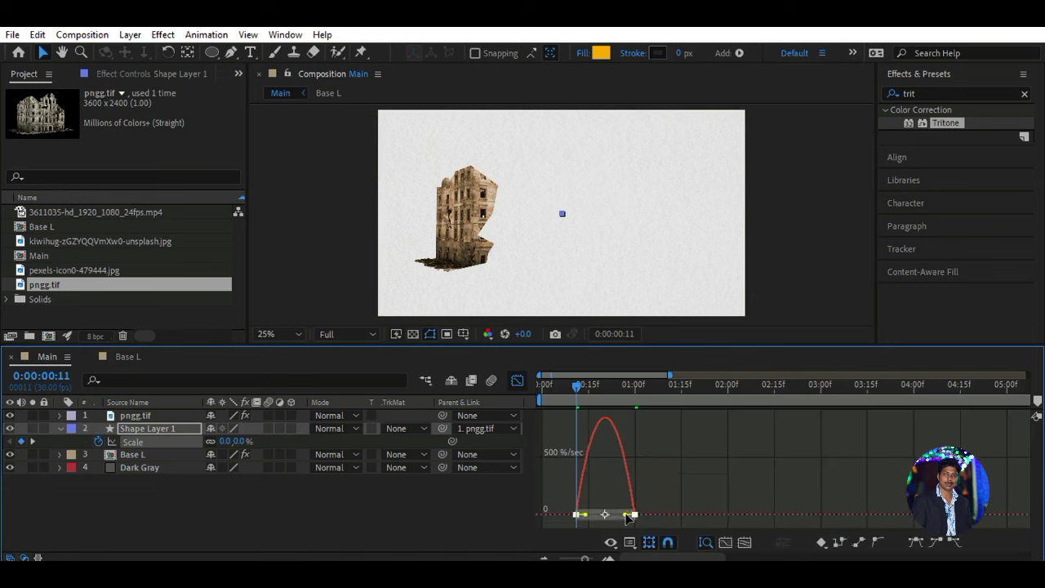
{"action": "left_click_drag", "start_coordinate": [627, 516], "coordinate": [577, 536]}
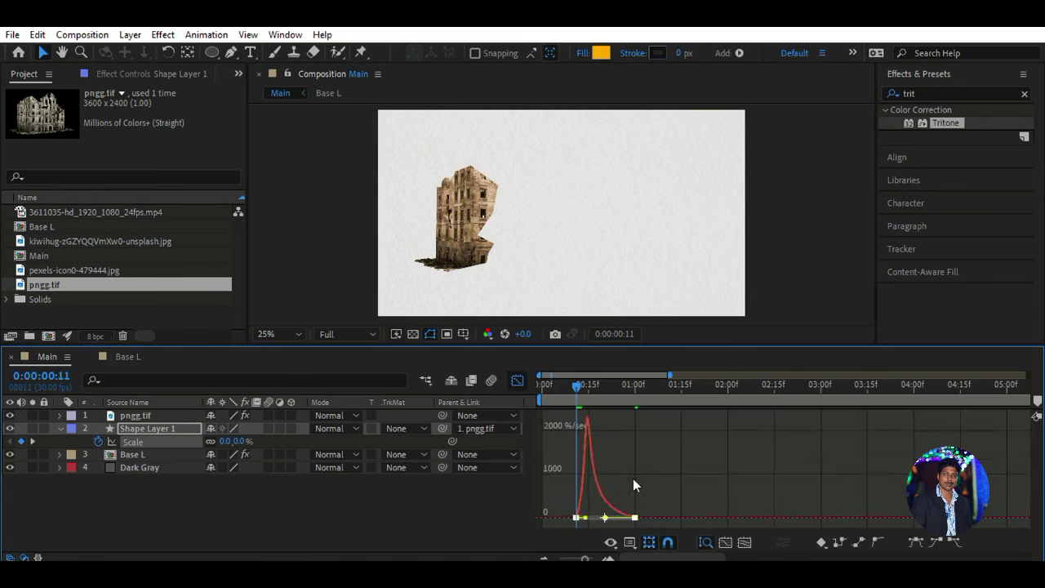
{"action": "key", "text": "space"}
{"action": "key", "text": "space"}
{"action": "left_click", "coordinate": [517, 380]}
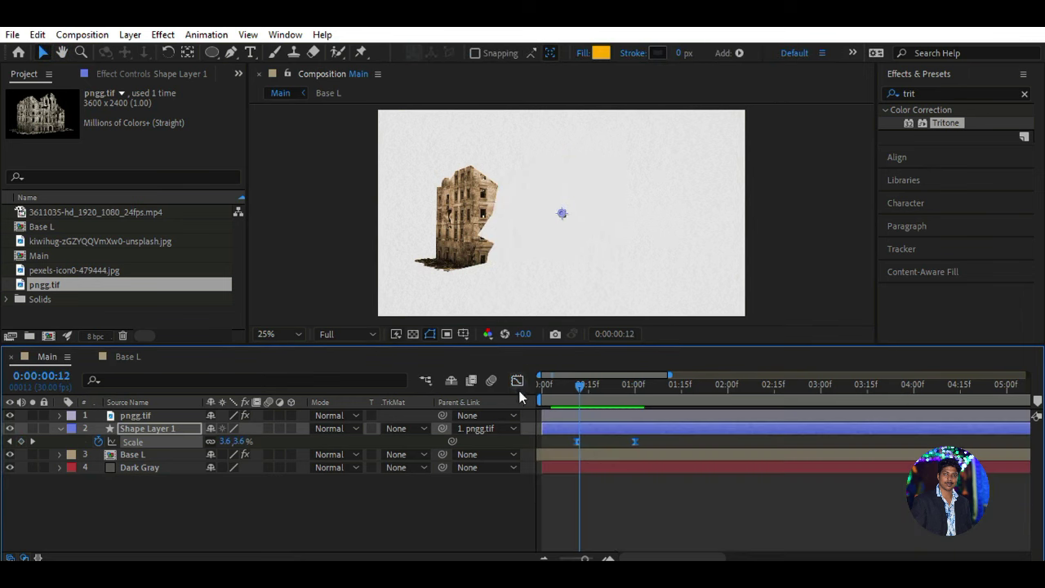
- Move the end Scale keyframe to 0:00:01:10 and trim the sun layer to start at frame 11
{"action": "left_click_drag", "start_coordinate": [580, 384], "coordinate": [666, 387]}
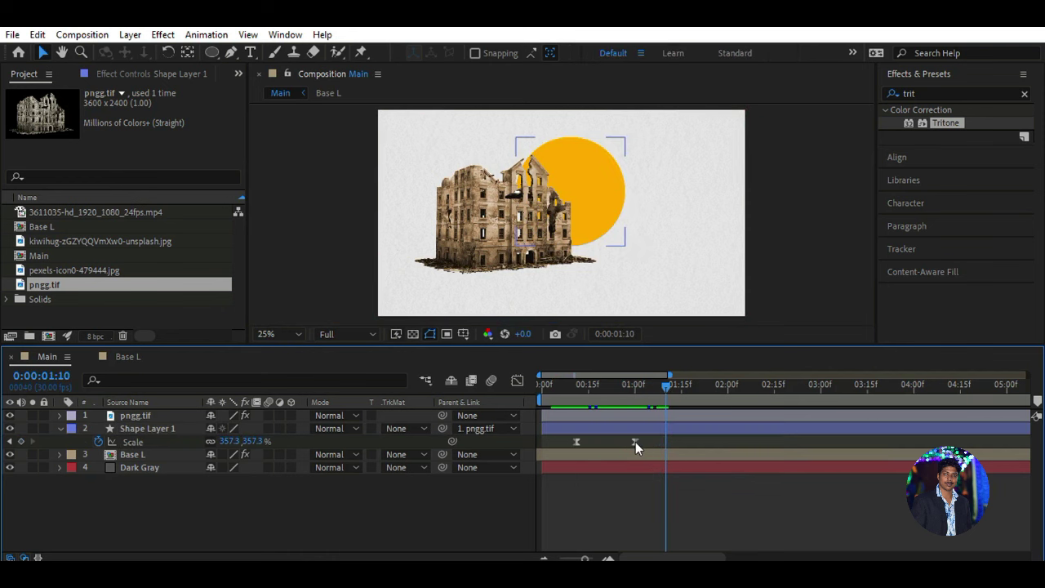
{"action": "left_click_drag", "start_coordinate": [635, 442], "coordinate": [665, 442]}
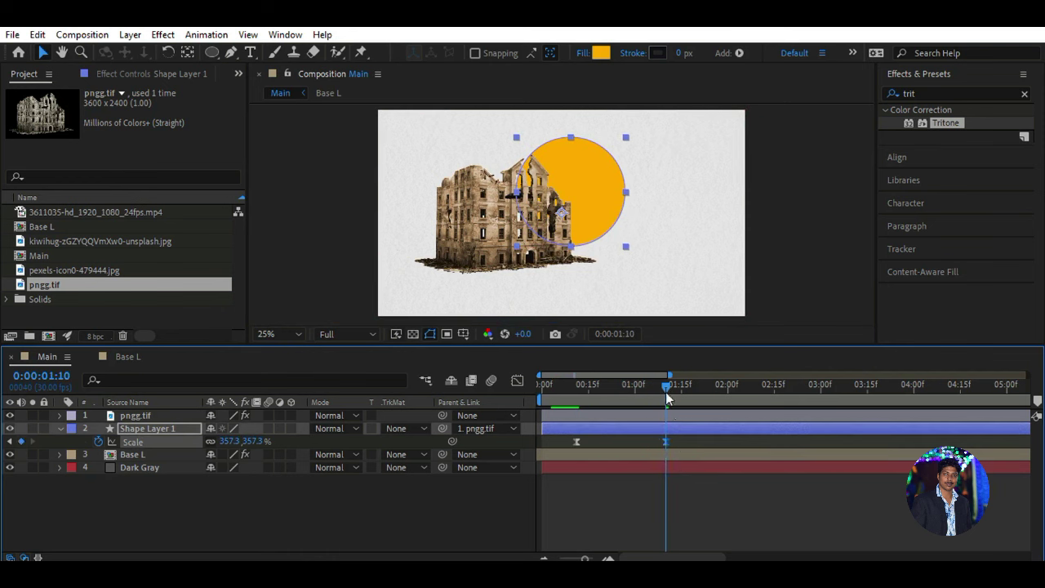
{"action": "left_click", "coordinate": [593, 425]}
{"action": "key", "text": "j"}
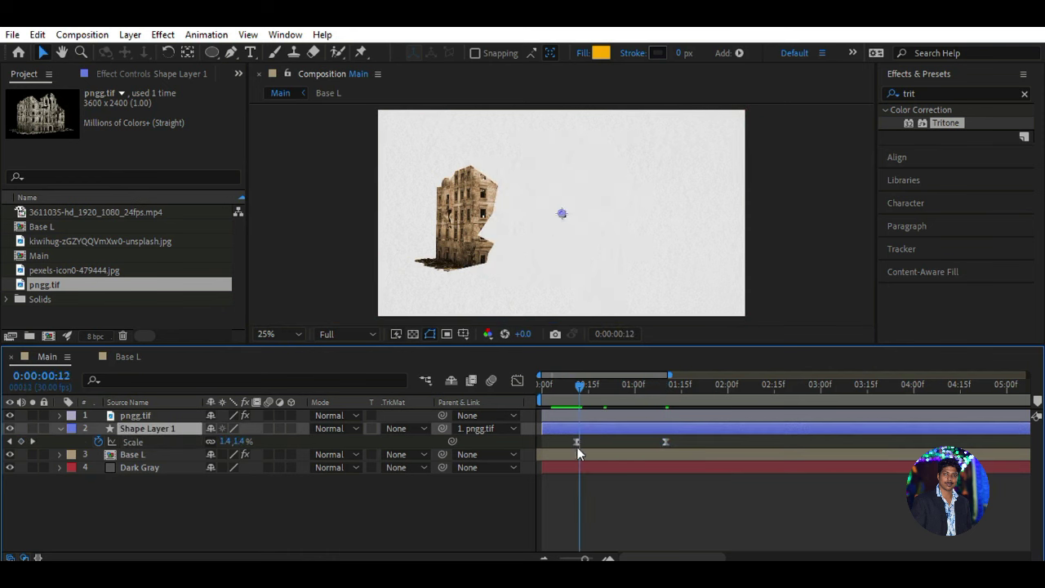
{"action": "left_click_drag", "start_coordinate": [542, 428], "coordinate": [563, 433]}
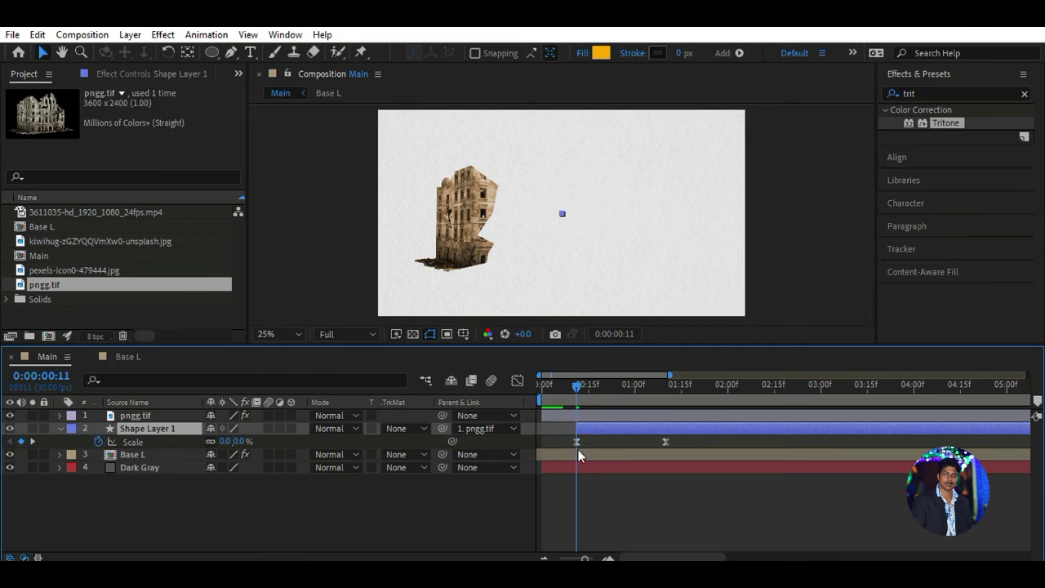
{"action": "key", "text": "Home"}
- Import the recent flying-birds image and add it to the composition above the sun
{"action": "left_click", "coordinate": [60, 428]}
{"action": "left_click", "coordinate": [12, 34]}
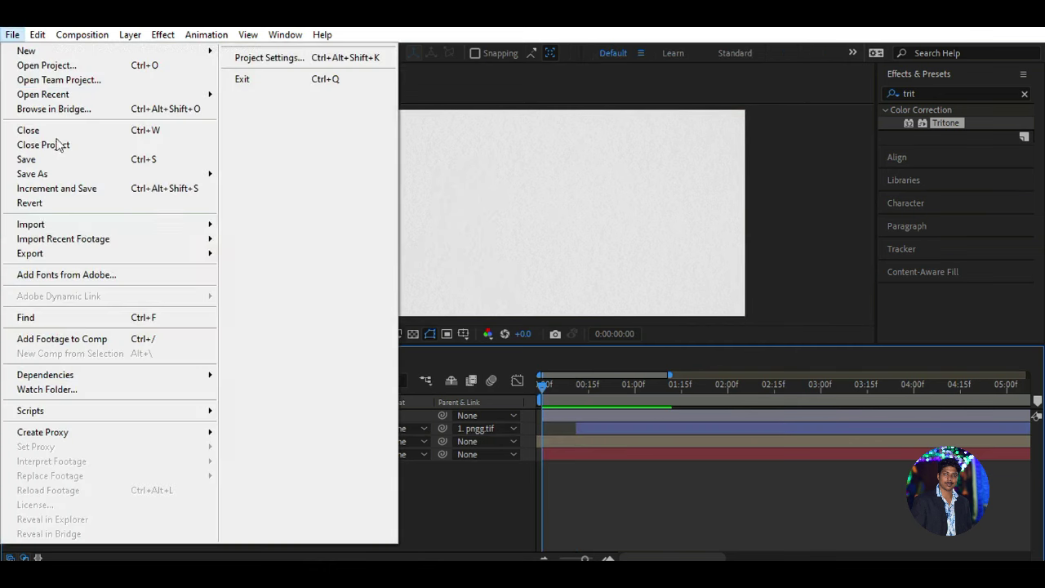
{"action": "mouse_move", "coordinate": [98, 239]}
{"action": "left_click", "coordinate": [270, 231]}
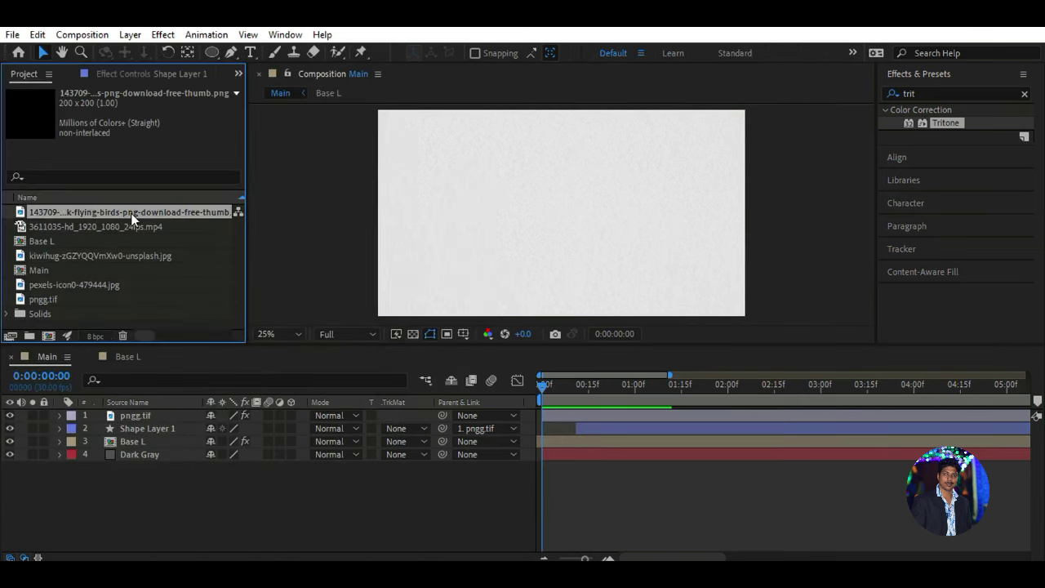
{"action": "left_click_drag", "start_coordinate": [131, 216], "coordinate": [180, 427]}
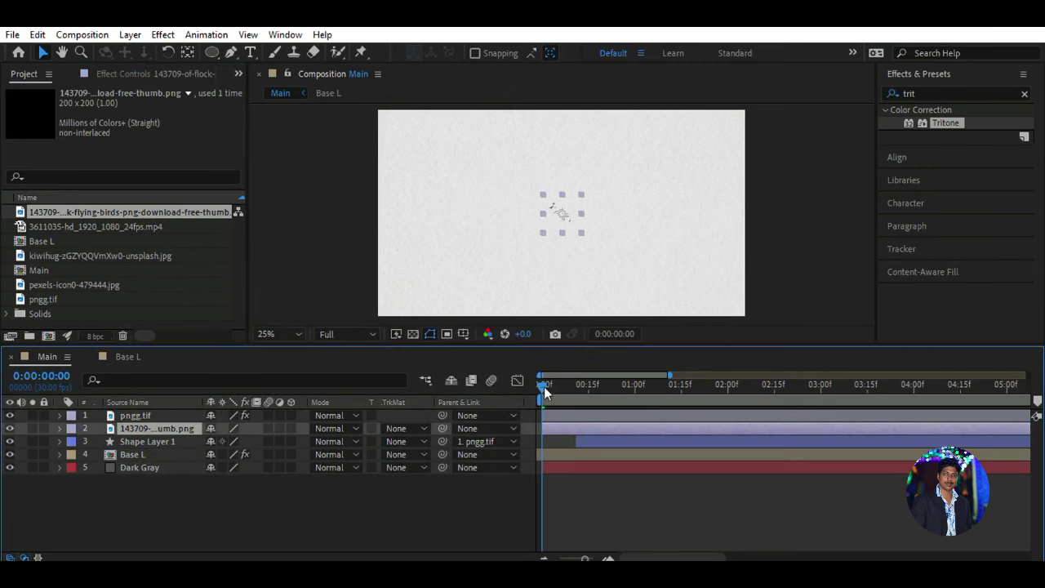
- Scale the birds layer to 342% and parent it to pngg.tif
{"action": "left_click_drag", "start_coordinate": [544, 386], "coordinate": [606, 419]}
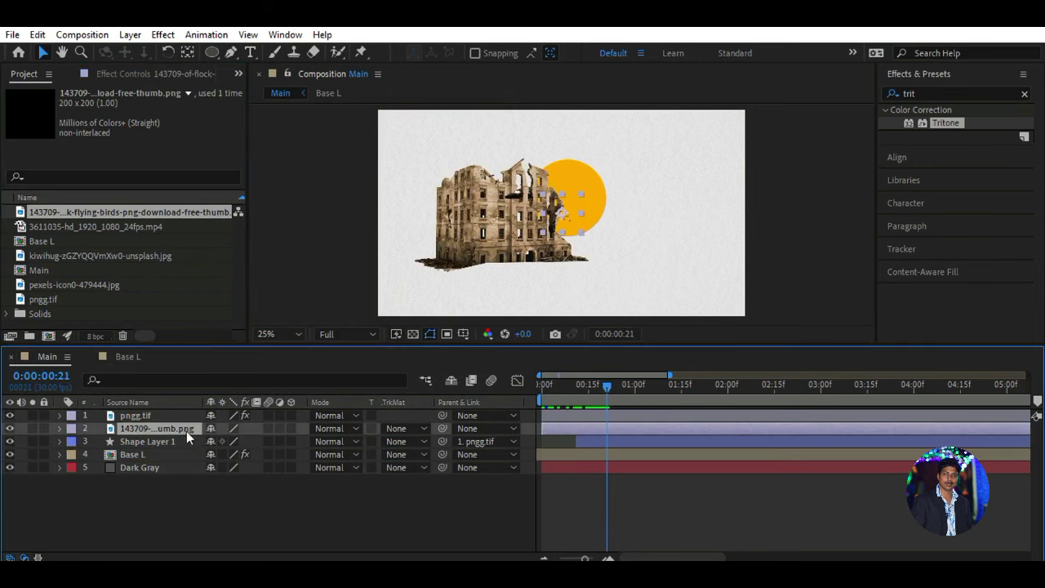
{"action": "key", "text": "s"}
{"action": "left_click_drag", "start_coordinate": [230, 442], "coordinate": [374, 437]}
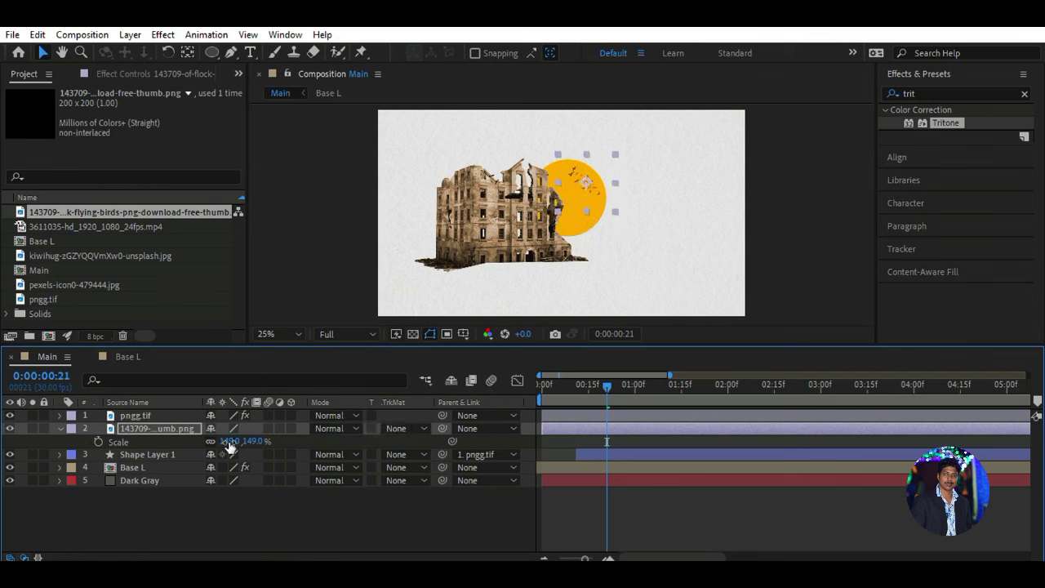
{"action": "left_click_drag", "start_coordinate": [231, 441], "coordinate": [389, 440]}
{"action": "key", "text": "space"}
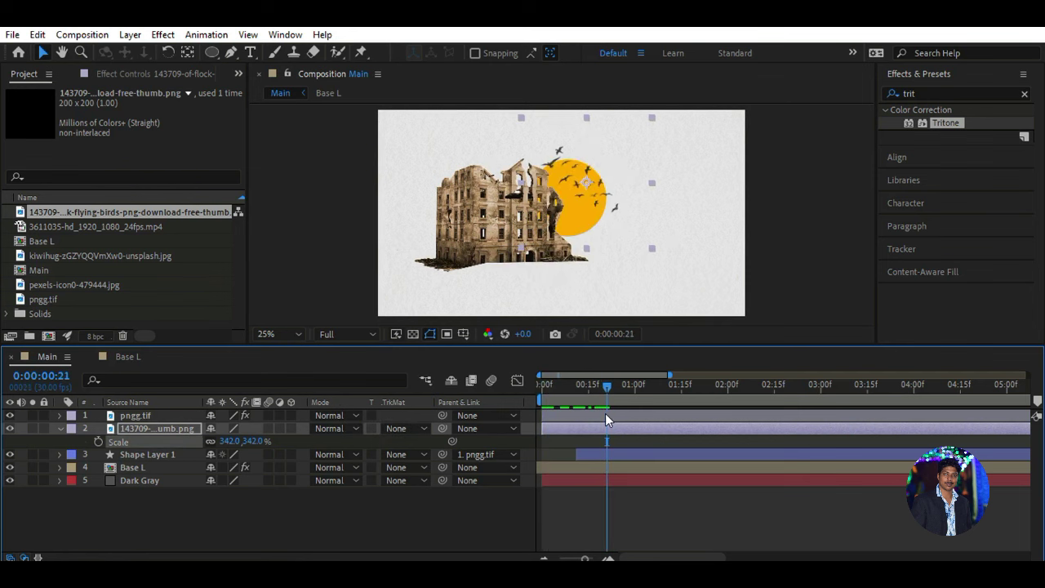
{"action": "left_click_drag", "start_coordinate": [605, 413], "coordinate": [575, 440]}
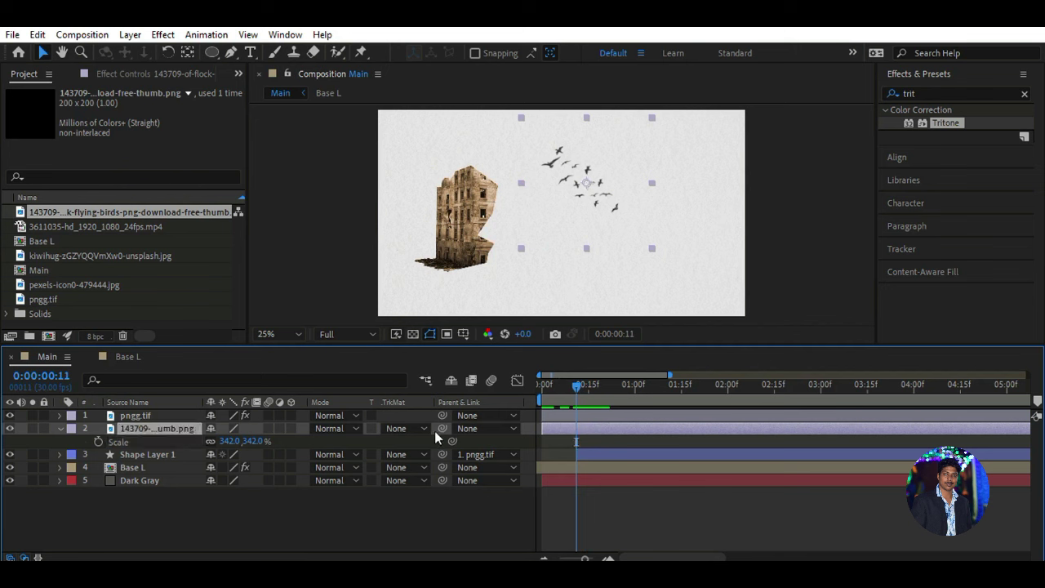
{"action": "left_click_drag", "start_coordinate": [187, 413], "coordinate": [187, 414]}
{"action": "left_click_drag", "start_coordinate": [576, 390], "coordinate": [534, 400]}
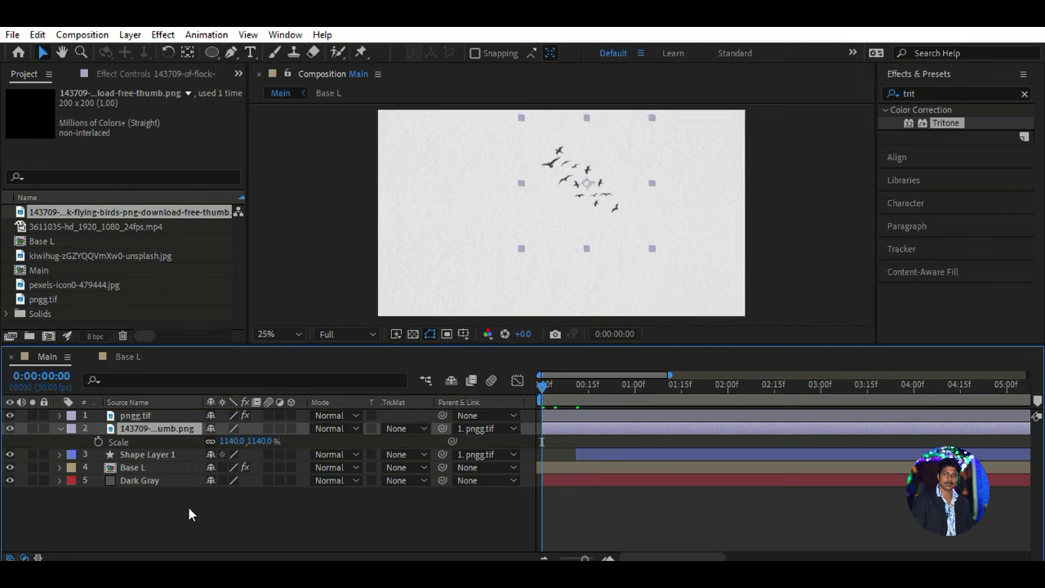
- Copy the sun's two Scale keyframes and paste them onto the birds layer
{"action": "left_click", "coordinate": [170, 414]}
{"action": "key", "text": "F2"}
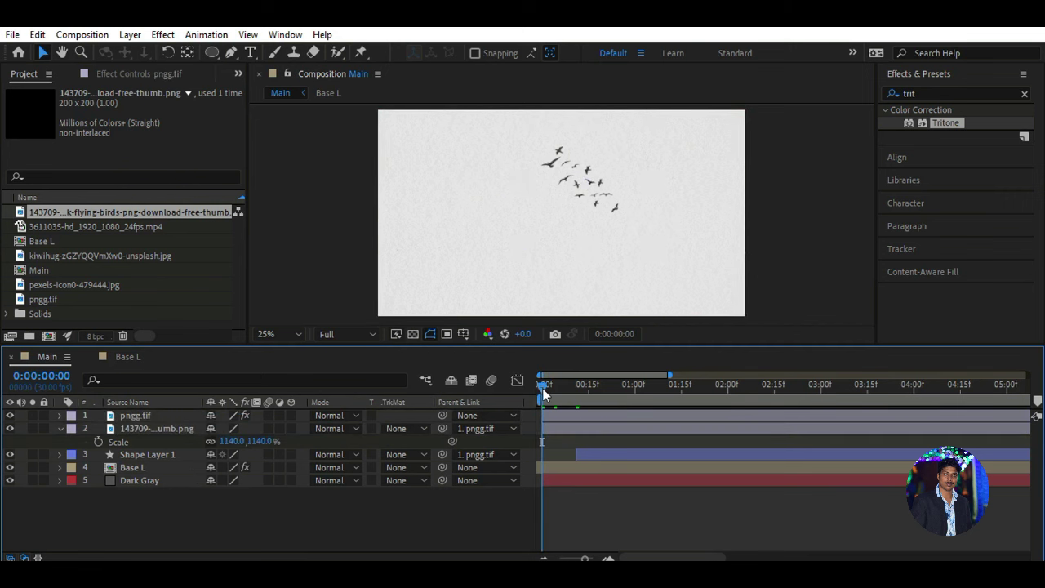
{"action": "left_click_drag", "start_coordinate": [542, 388], "coordinate": [575, 409]}
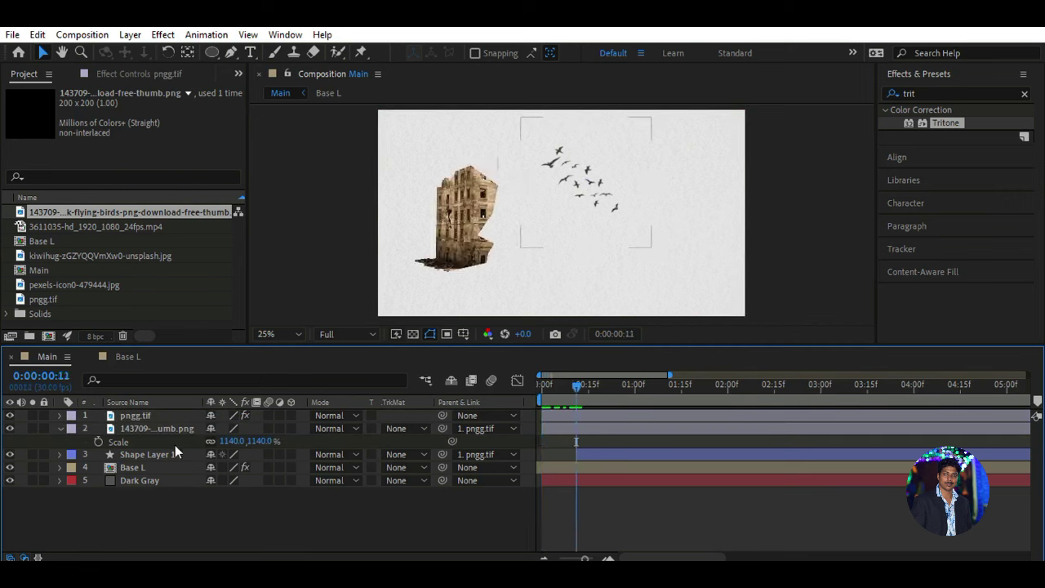
{"action": "left_click", "coordinate": [197, 460]}
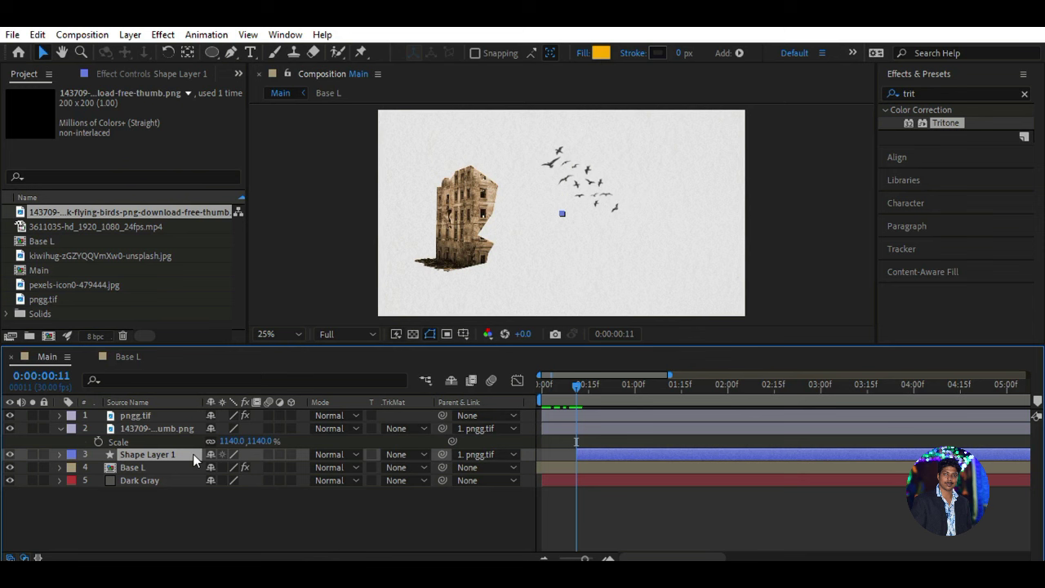
{"action": "right_click", "coordinate": [184, 454]}
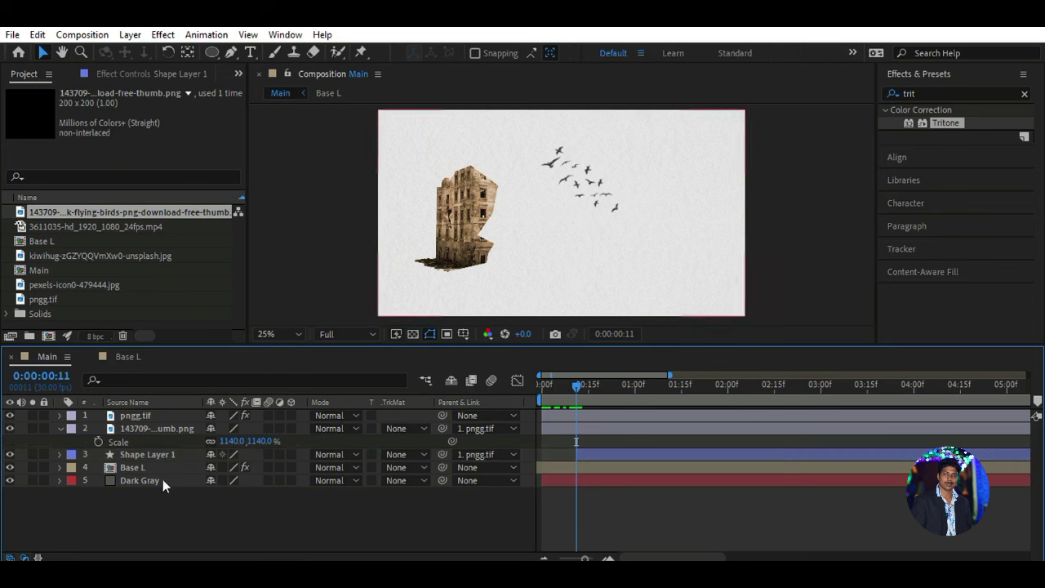
{"action": "left_click", "coordinate": [198, 427]}
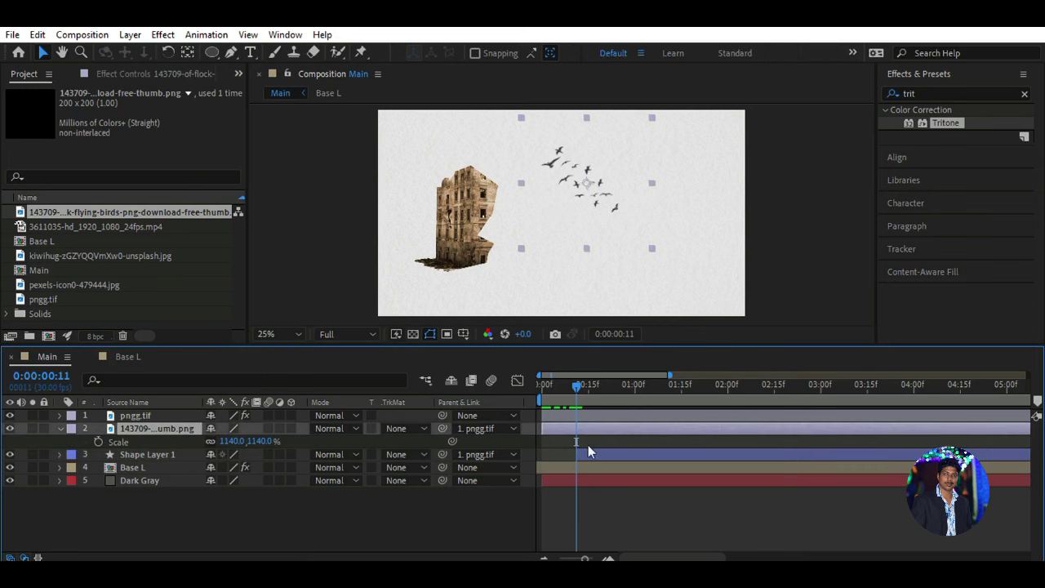
{"action": "left_click", "coordinate": [181, 454]}
{"action": "key", "text": "s"}
{"action": "left_click_drag", "start_coordinate": [681, 472], "coordinate": [569, 463]}
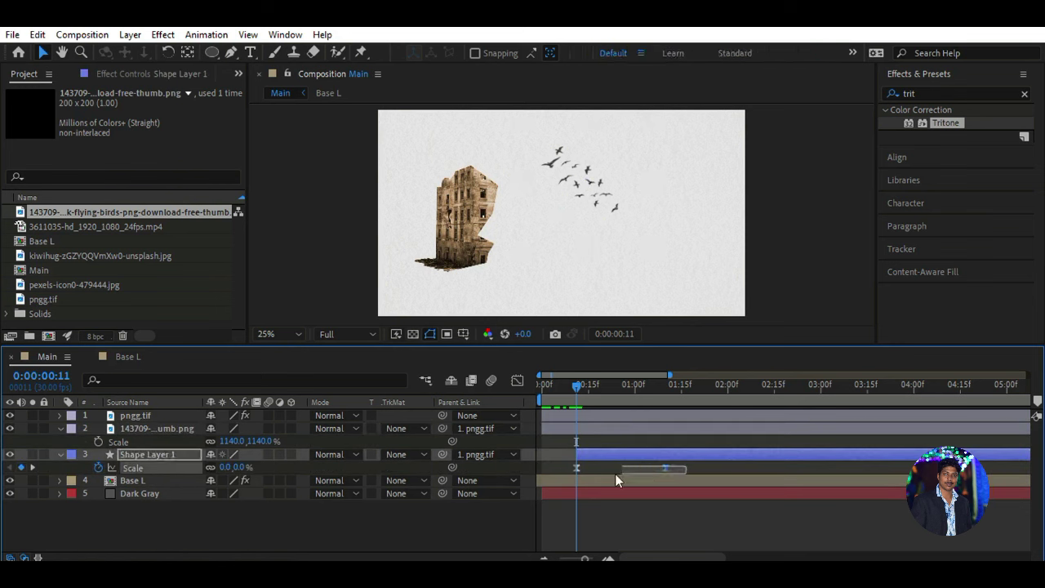
{"action": "left_click", "coordinate": [198, 427]}
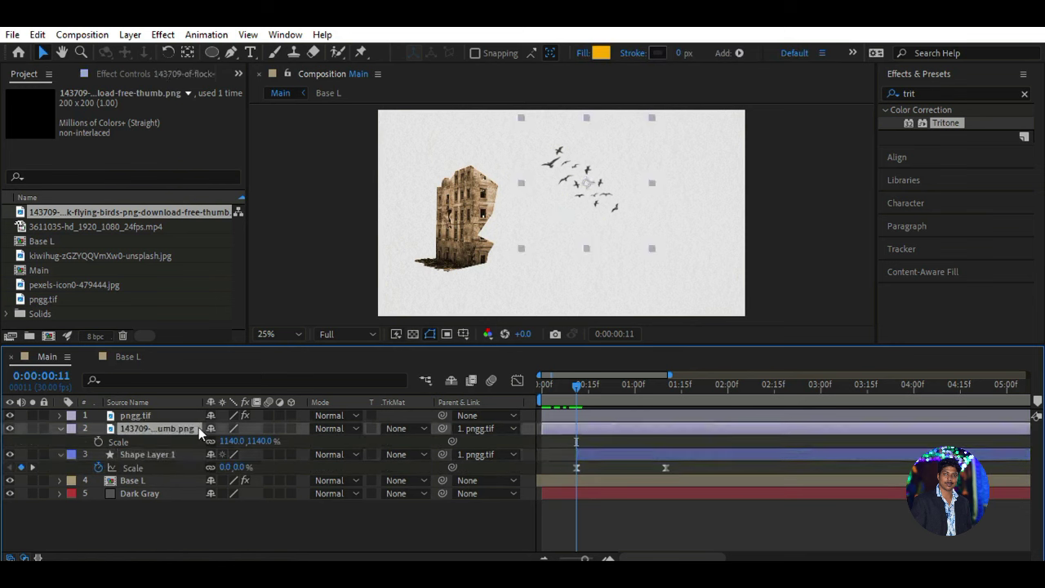
{"action": "key", "text": "ctrl+v"}
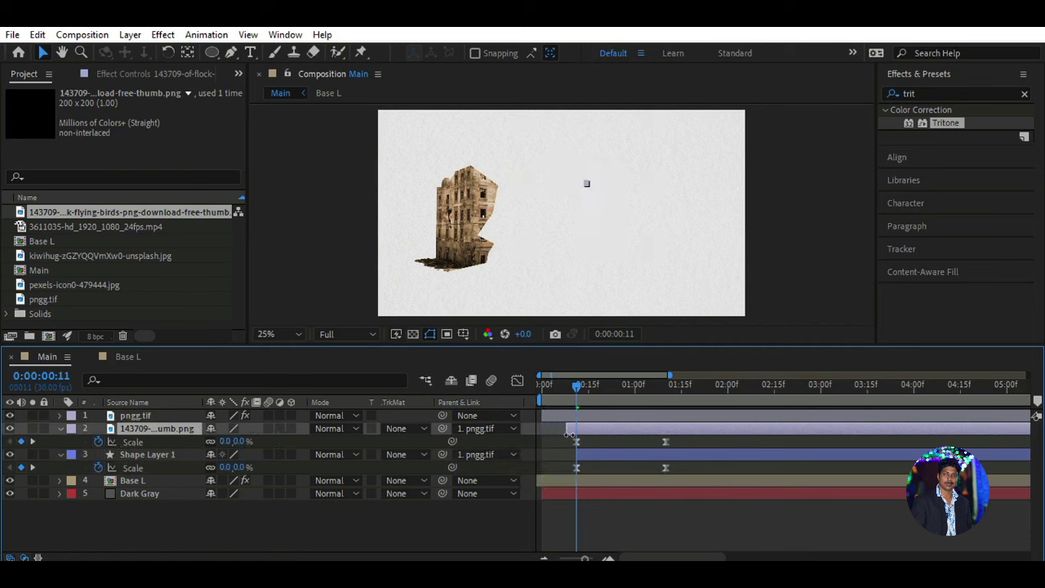
- Raise the birds' final Scale keyframe to about 1164% and preview the animation
{"action": "left_click_drag", "start_coordinate": [577, 385], "coordinate": [534, 386]}
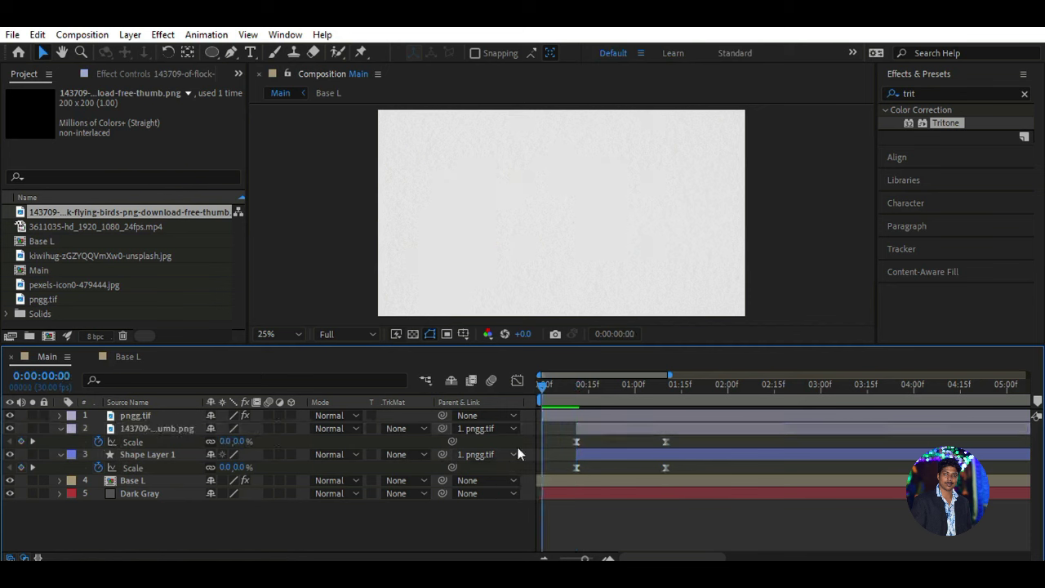
{"action": "key", "text": "space"}
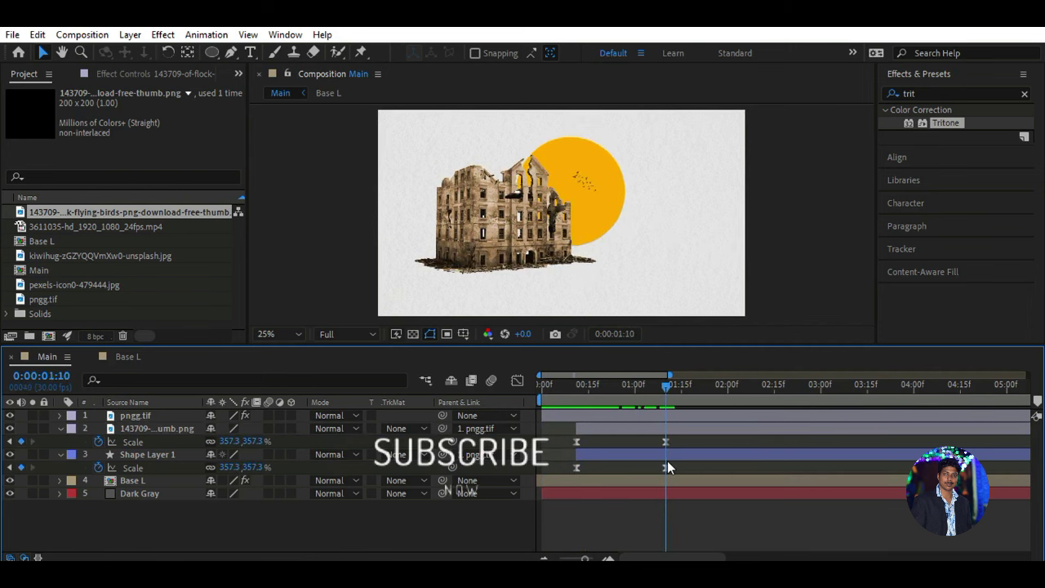
{"action": "left_click", "coordinate": [159, 427]}
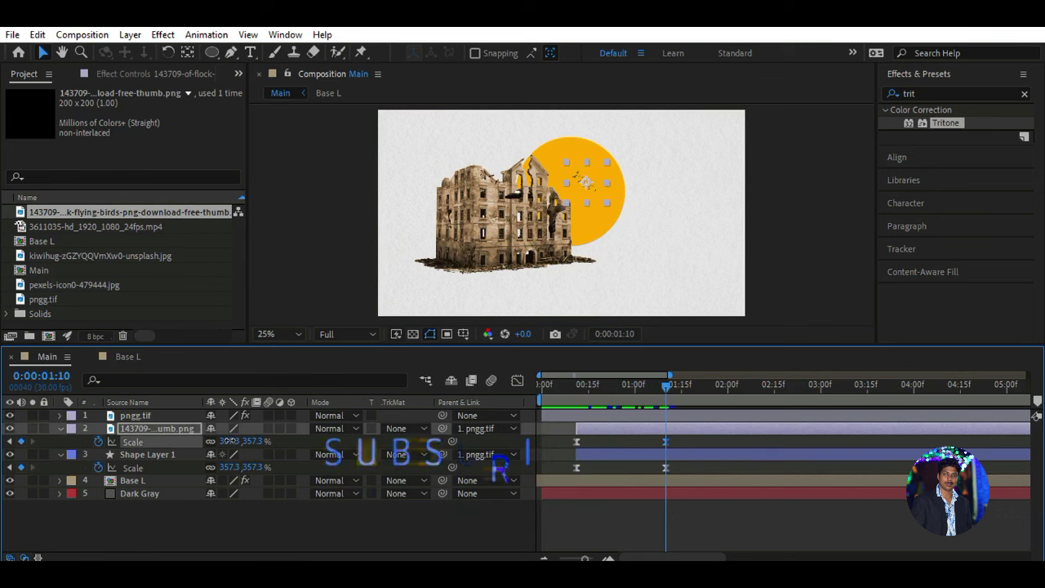
{"action": "left_click_drag", "start_coordinate": [231, 441], "coordinate": [290, 488]}
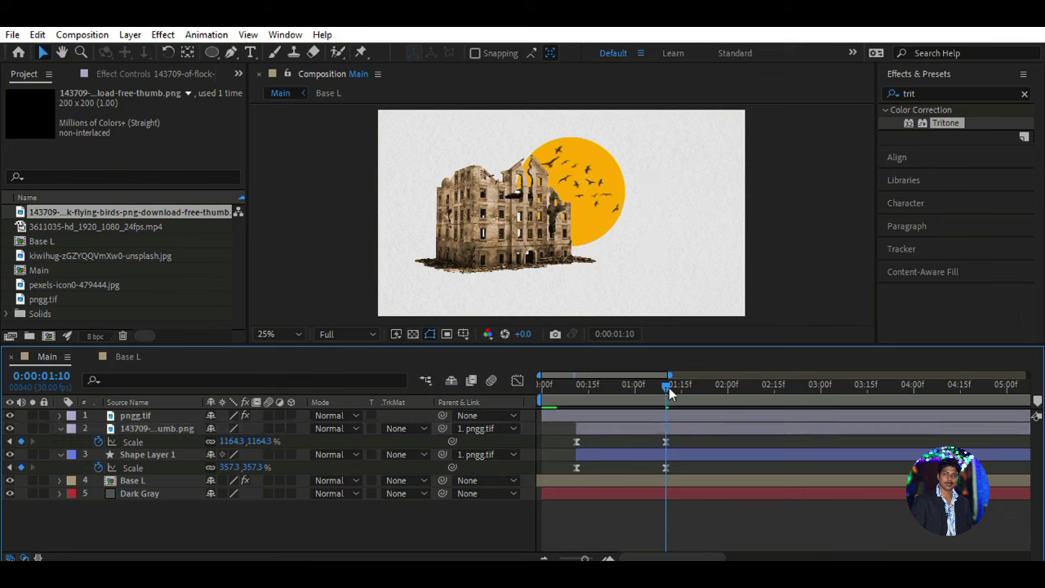
{"action": "mouse_move", "coordinate": [668, 385]}
{"action": "left_mouse_down"}
{"action": "mouse_move", "coordinate": [559, 389]}
{"action": "mouse_move", "coordinate": [564, 417]}
{"action": "mouse_move", "coordinate": [584, 421]}
{"action": "left_mouse_up"}
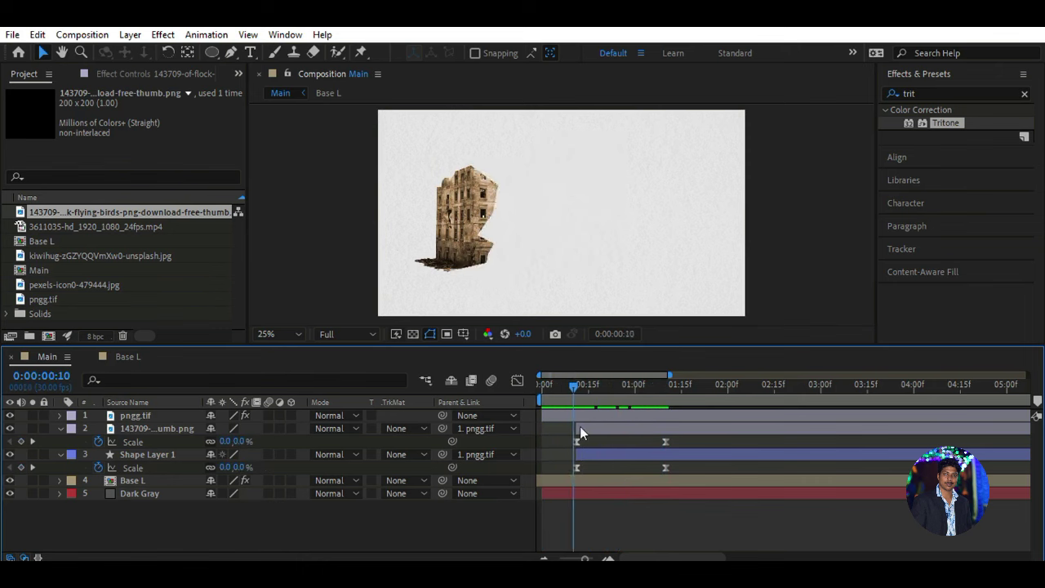
{"action": "left_click", "coordinate": [61, 427]}
{"action": "left_click", "coordinate": [60, 441]}
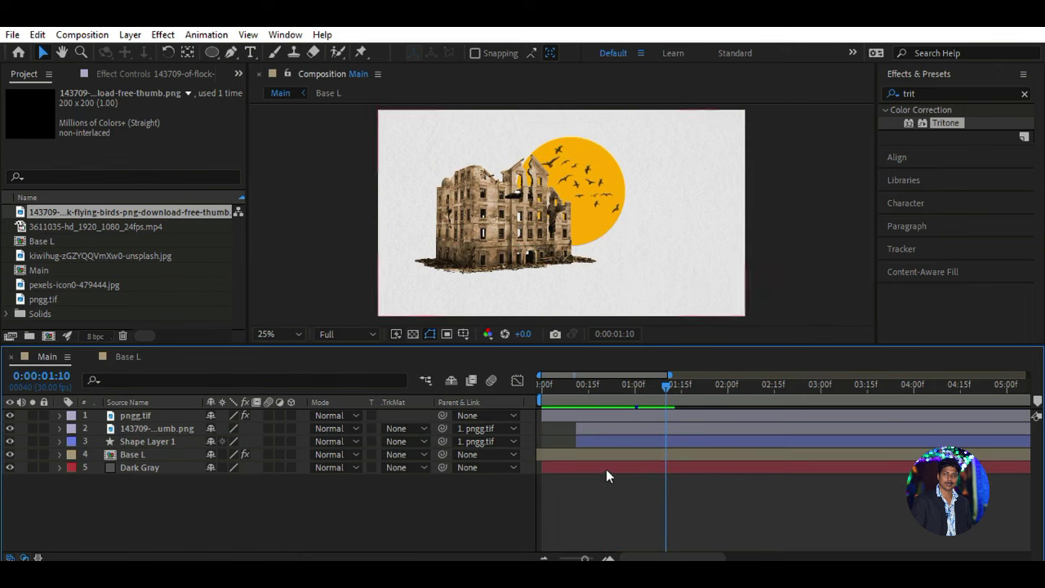
- Add pexels-icon0-479444.jpg to the top of Main and scale it down from 100% to about 40%
{"action": "left_click", "coordinate": [480, 504]}
{"action": "key", "text": "minus"}
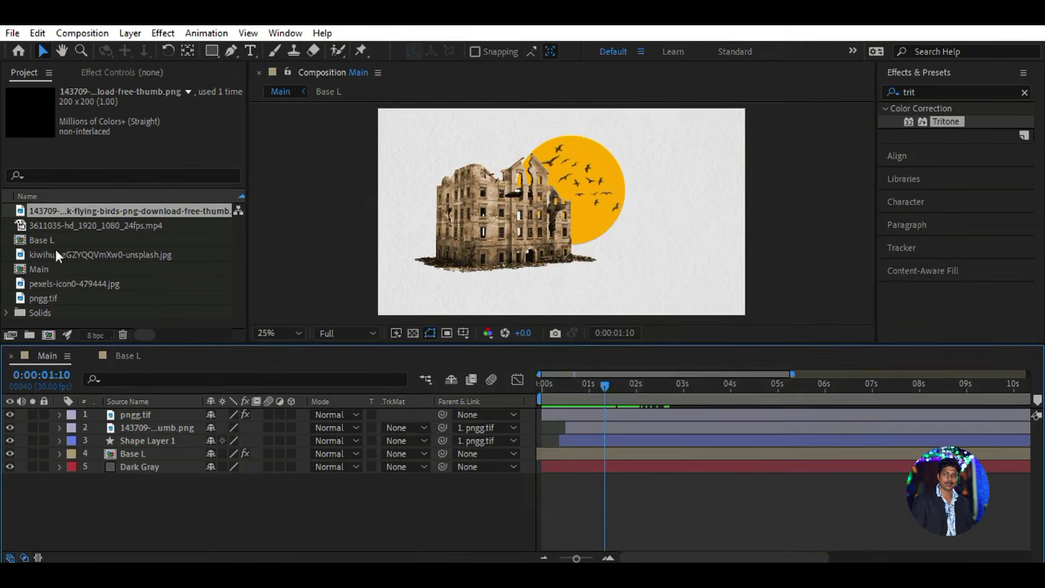
{"action": "left_click", "coordinate": [62, 254]}
{"action": "left_click", "coordinate": [52, 284]}
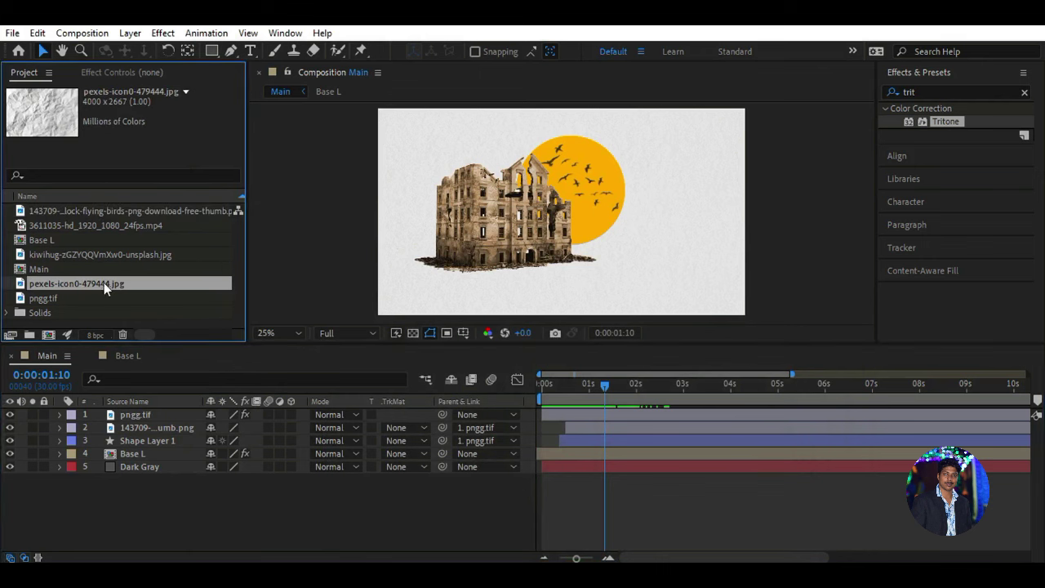
{"action": "left_click_drag", "start_coordinate": [104, 283], "coordinate": [164, 413]}
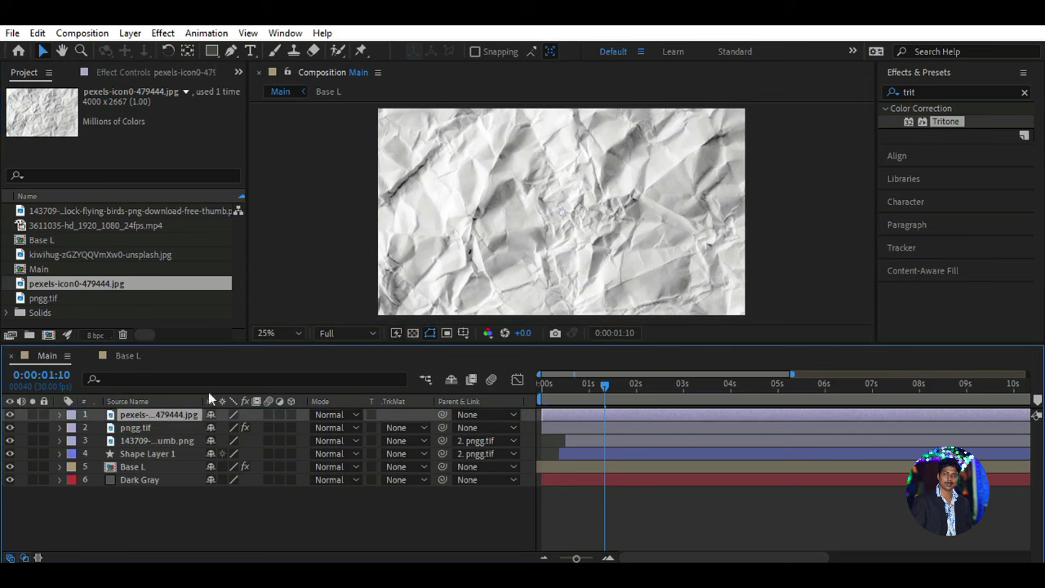
{"action": "left_click", "coordinate": [163, 425]}
{"action": "left_click", "coordinate": [172, 414]}
{"action": "key", "text": "s"}
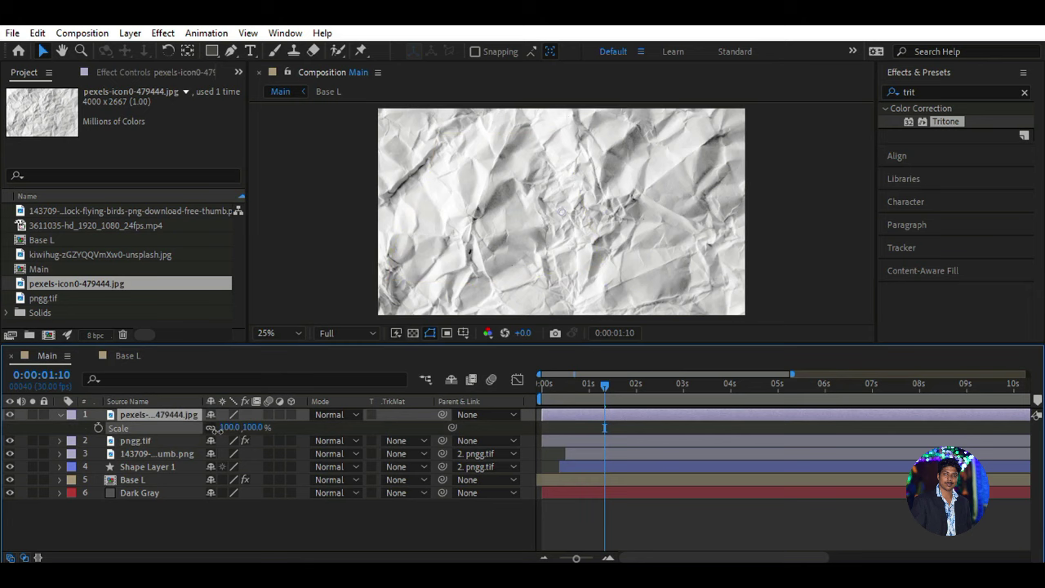
{"action": "mouse_move", "coordinate": [214, 428]}
{"action": "left_mouse_down"}
{"action": "mouse_move", "coordinate": [187, 431]}
{"action": "mouse_move", "coordinate": [220, 431]}
{"action": "left_mouse_up"}
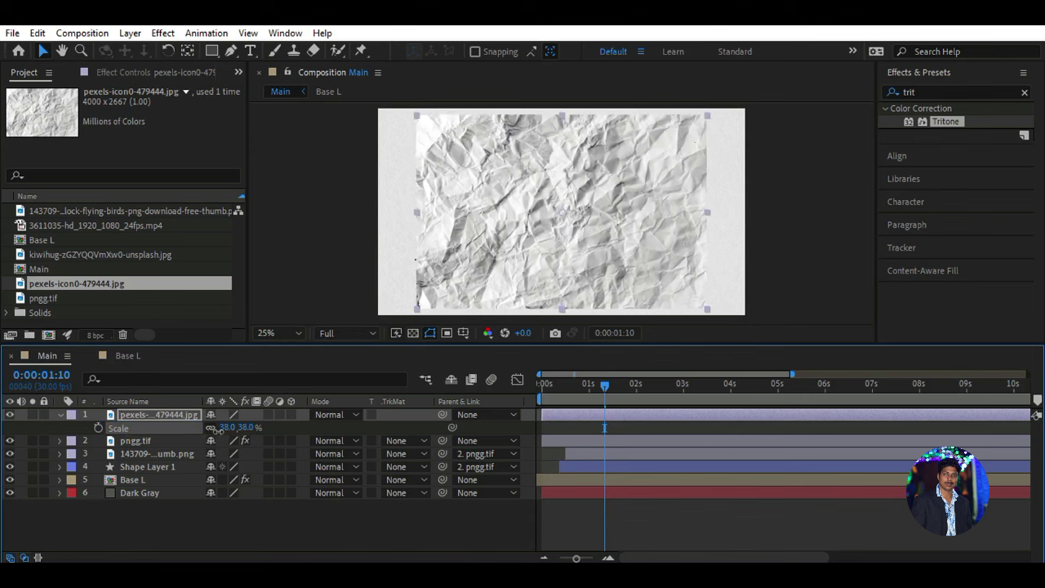
- Draw a Pen-tool mask on the paper layer, shaping it into an irregular torn strip across the ruin
{"action": "key", "text": "s"}
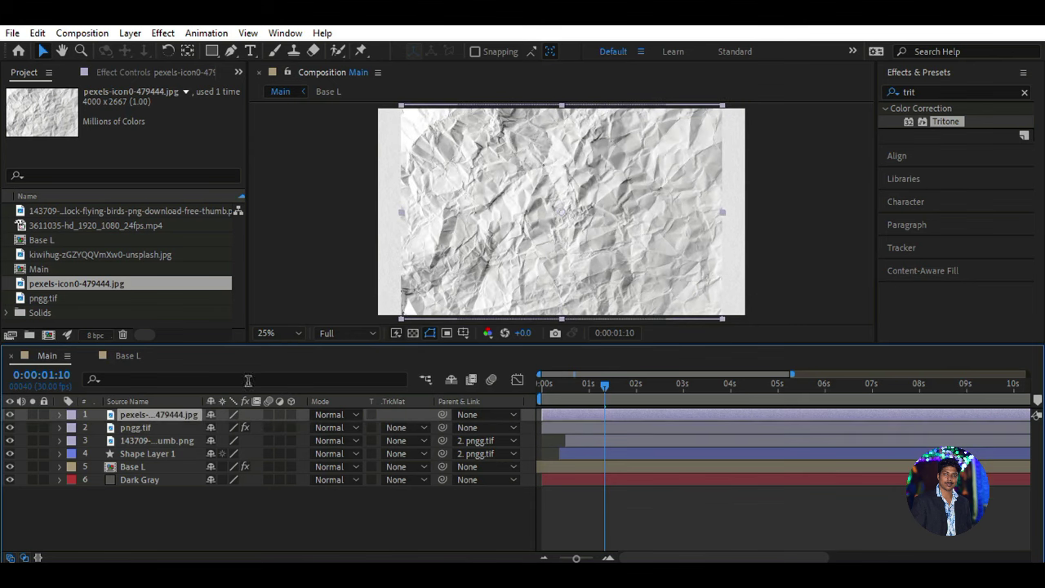
{"action": "left_click", "coordinate": [232, 50]}
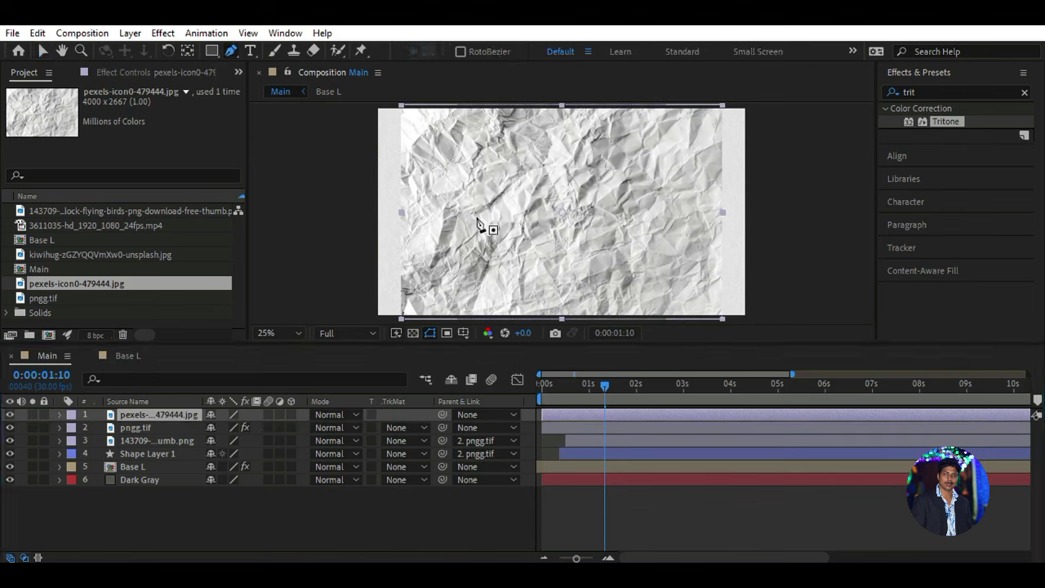
{"action": "left_click", "coordinate": [471, 208]}
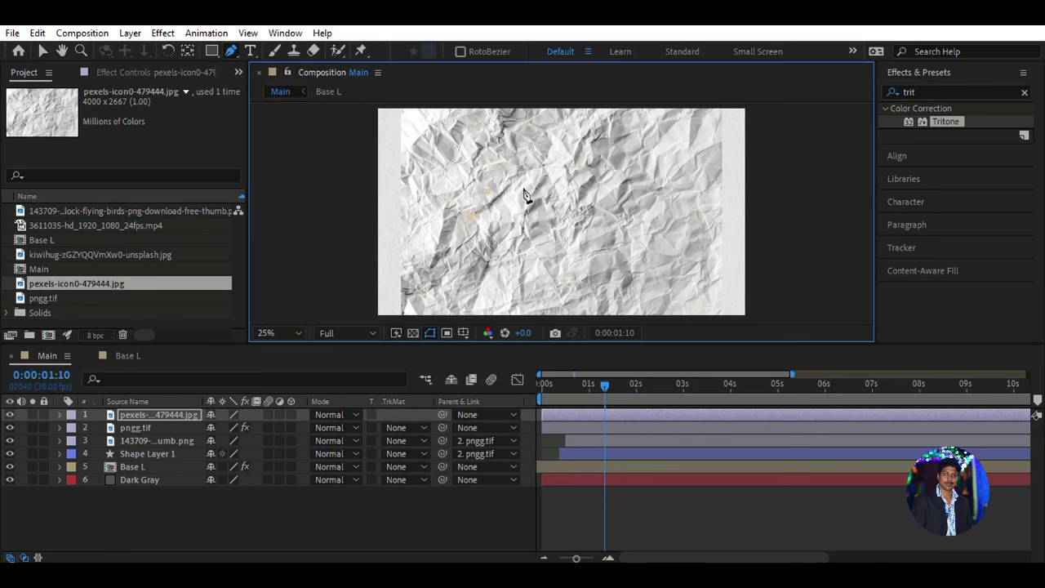
{"action": "left_click", "coordinate": [644, 202]}
{"action": "key", "text": "ctrl+z"}
{"action": "left_click", "coordinate": [633, 182]}
{"action": "left_click", "coordinate": [474, 216]}
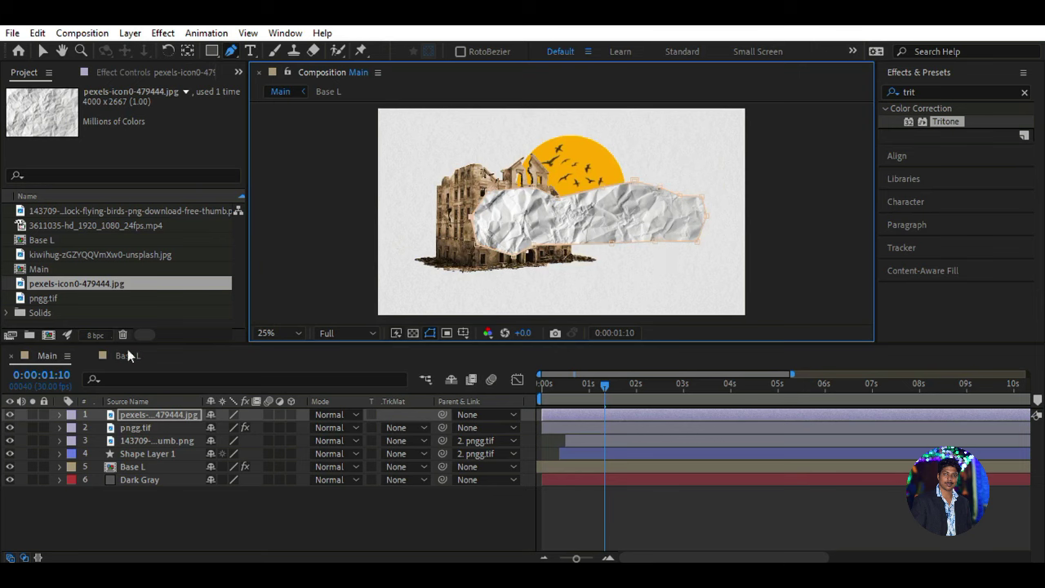
{"action": "left_click", "coordinate": [43, 50]}
{"action": "left_click", "coordinate": [178, 501]}
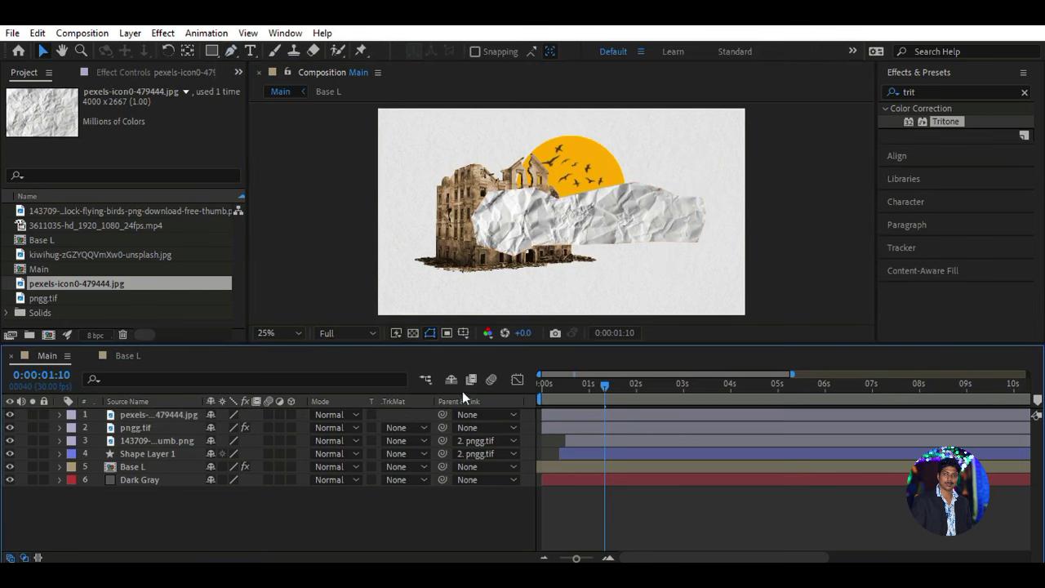
{"action": "scroll", "coordinate": [549, 244], "scroll_direction": "up", "scroll_amount": 1}
{"action": "scroll", "coordinate": [549, 244], "scroll_direction": "down", "scroll_amount": 1}
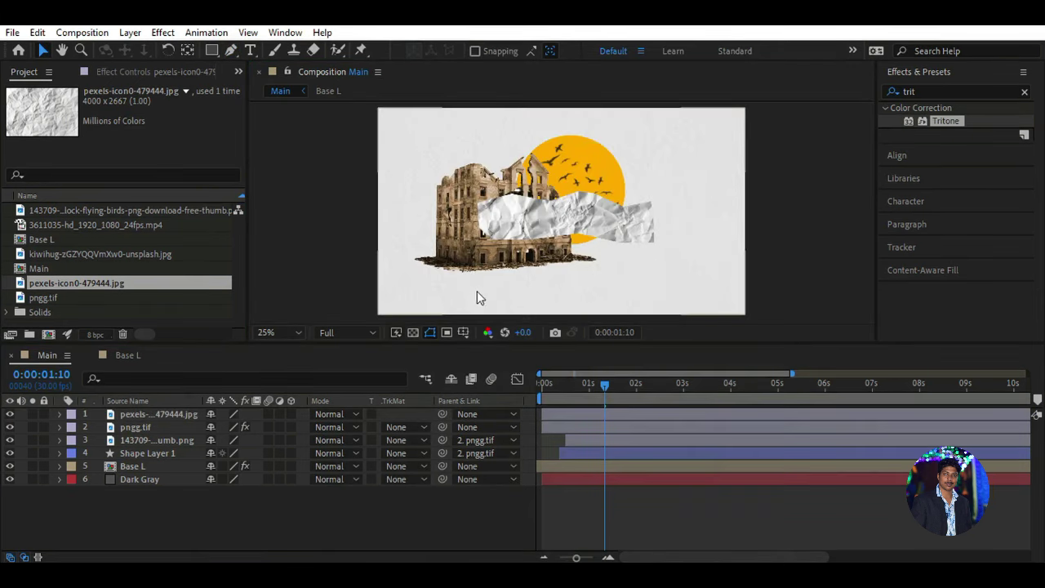
- Create a text layer reading 'OLD HOUSE' near the bottom of the composition
{"action": "left_click", "coordinate": [250, 50]}
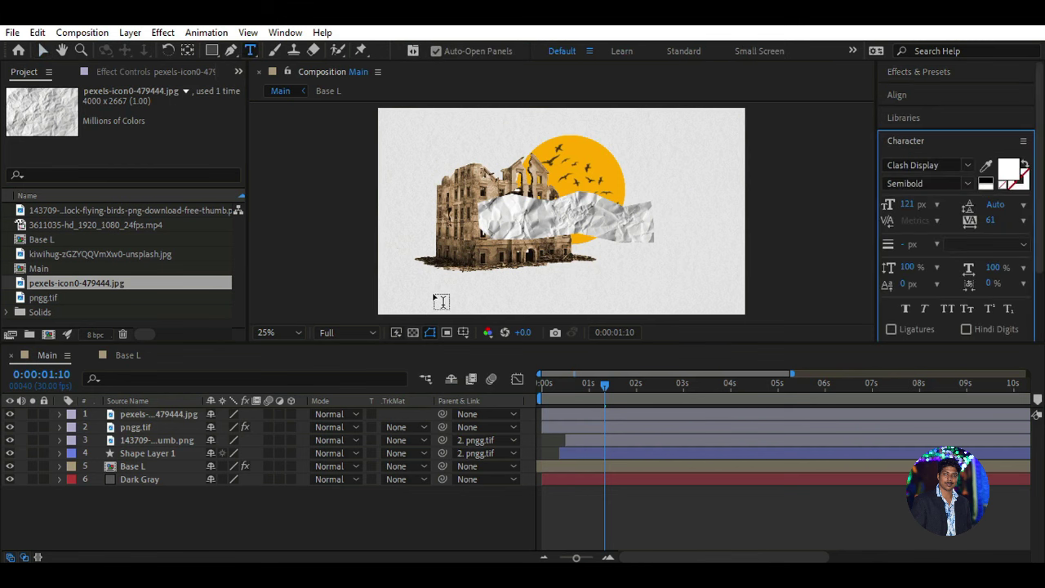
{"action": "left_click", "coordinate": [434, 286]}
{"action": "type", "text": "OLD"}
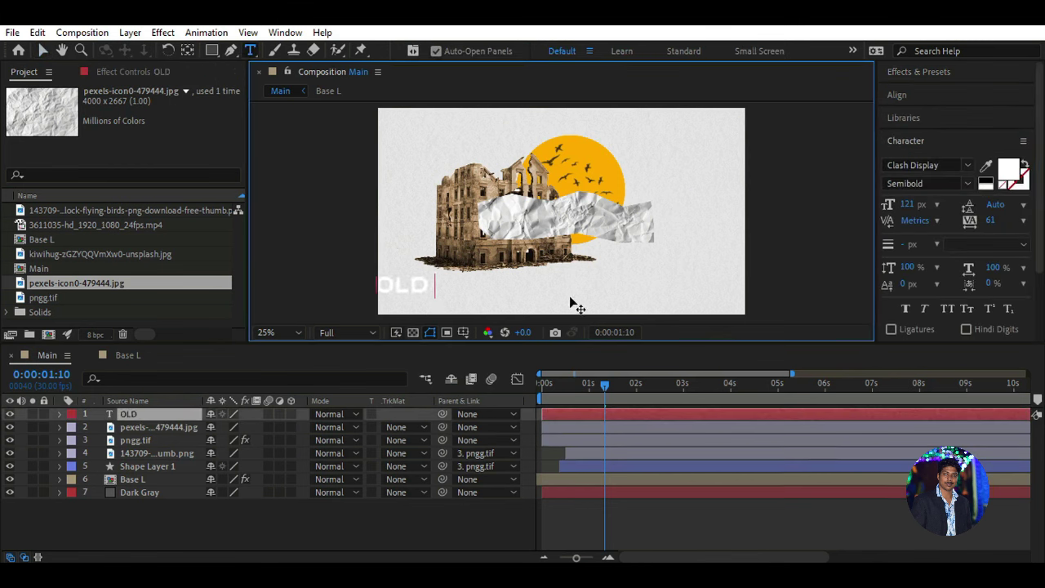
{"action": "type", "text": " Ho"}
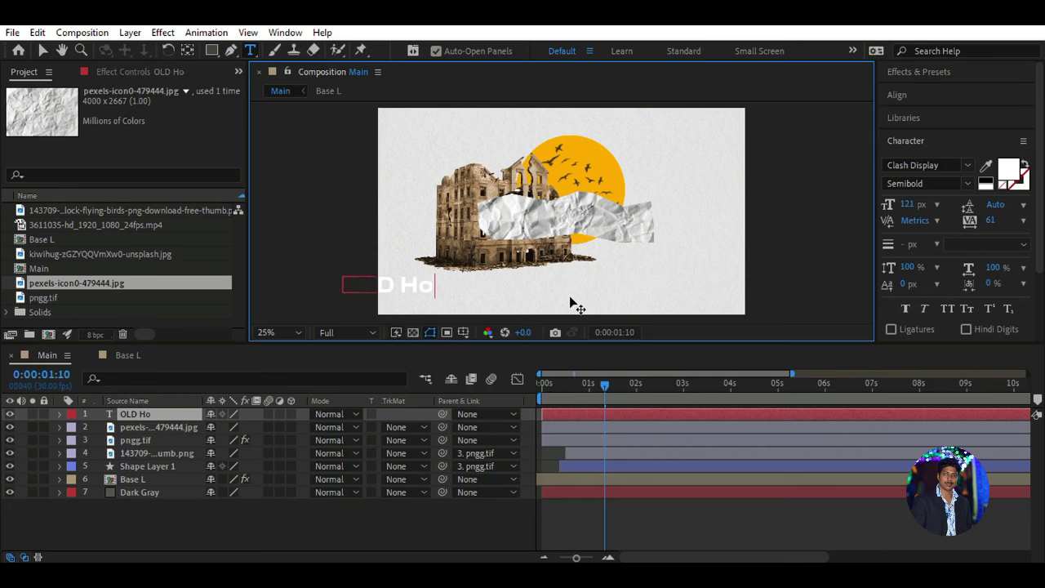
{"action": "key", "text": "BackSpace"}
{"action": "type", "text": "OUSE"}
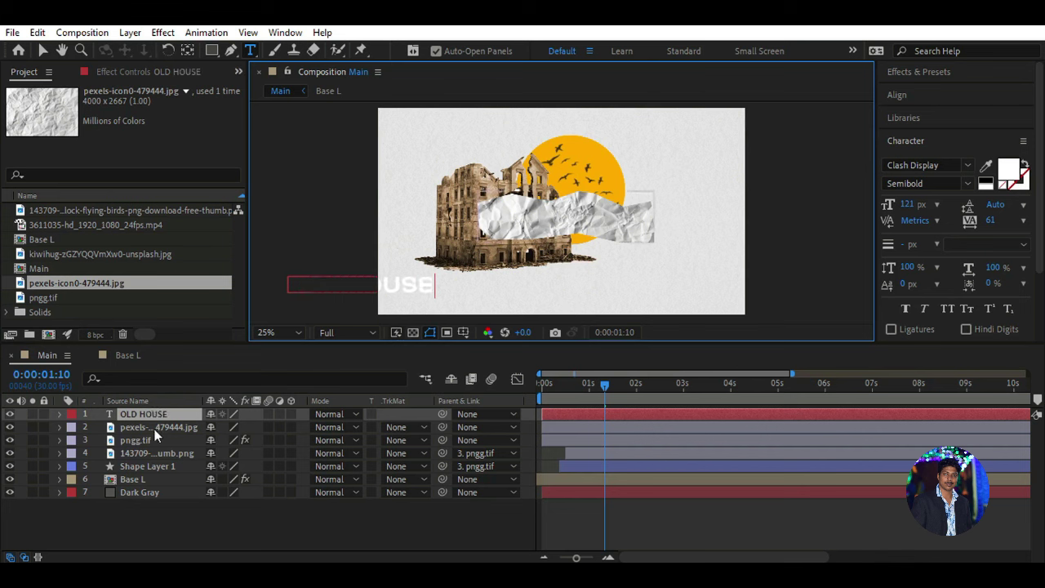
{"action": "left_click", "coordinate": [43, 50]}
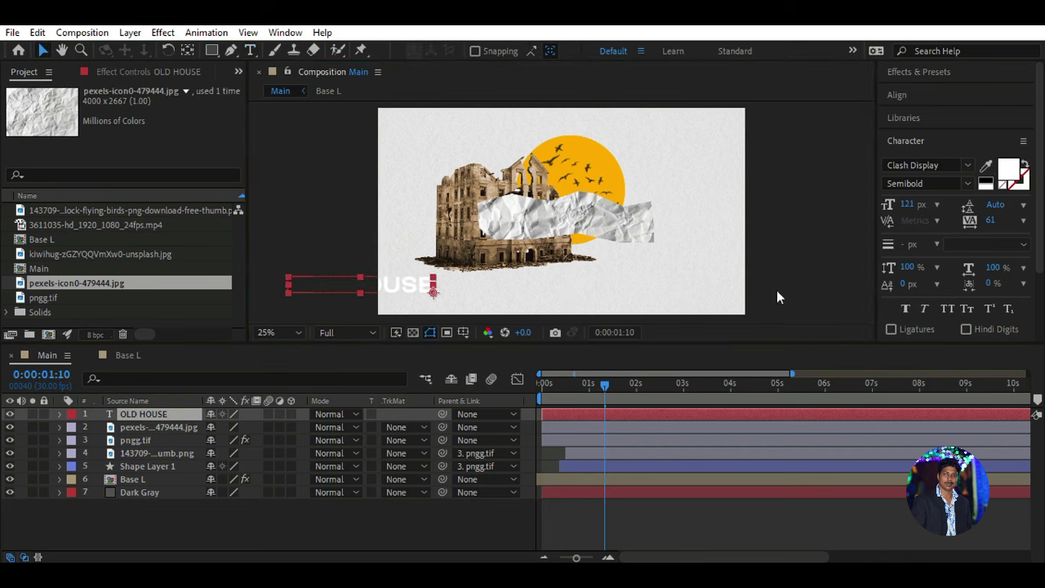
- Nudge the OLD HOUSE title right so it sits beneath the building
{"action": "left_click", "coordinate": [181, 415]}
{"action": "key", "text": "shift+Right"}
{"action": "key", "text": "shift+Right"}
{"action": "key", "text": "shift+Right"}
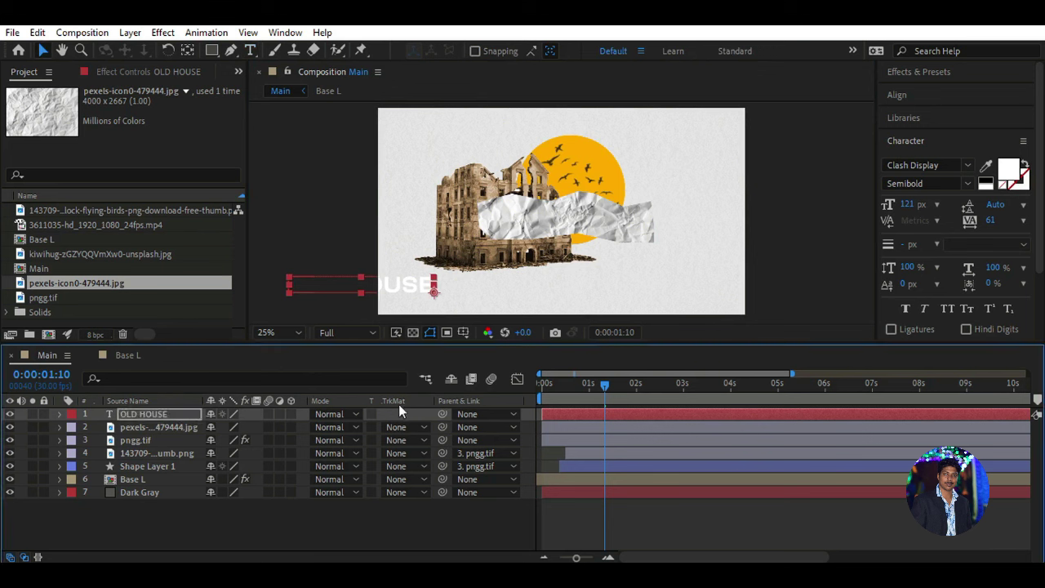
{"action": "key", "text": "shift+Right"}
{"action": "key", "text": "shift+Right"}
{"action": "key", "text": "shift+Right"}
{"action": "key", "text": "shift+Right"}
{"action": "key", "text": "shift+Right"}
{"action": "key", "text": "shift+Right"}
{"action": "key", "text": "shift+Right"}
{"action": "key", "text": "shift+Right"}
{"action": "key", "text": "shift+Right"}
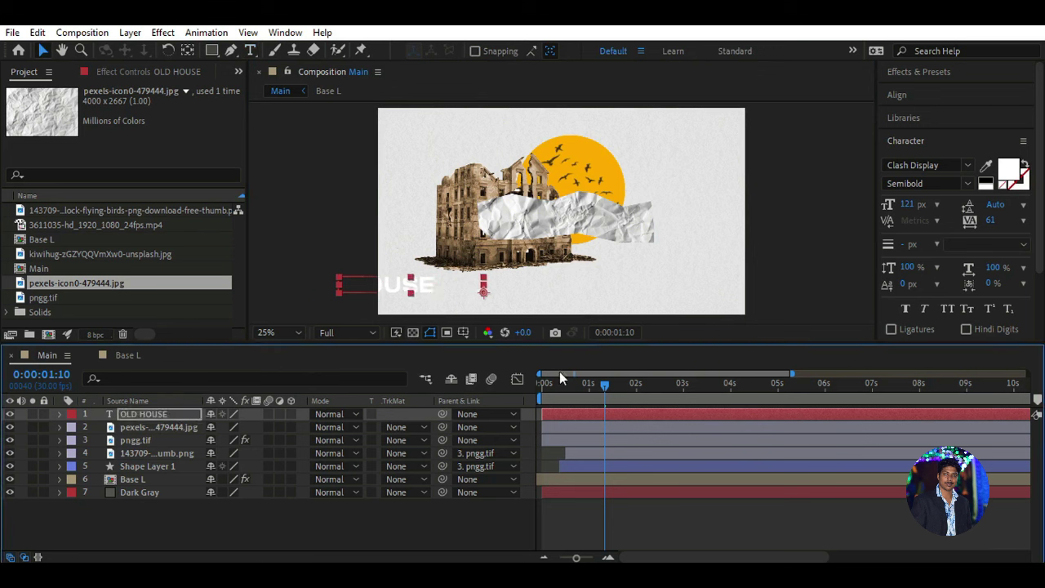
{"action": "key", "text": "shift+Right"}
{"action": "key", "text": "shift+Right"}
{"action": "key", "text": "shift+Right"}
{"action": "key", "text": "shift+Right"}
{"action": "key", "text": "shift+Right"}
{"action": "key", "text": "shift+Right"}
{"action": "key", "text": "shift+Right"}
{"action": "key", "text": "shift+Right"}
{"action": "key", "text": "shift+Right"}
{"action": "key", "text": "shift+Right"}
{"action": "key", "text": "shift+Right"}
{"action": "key", "text": "shift+Right"}
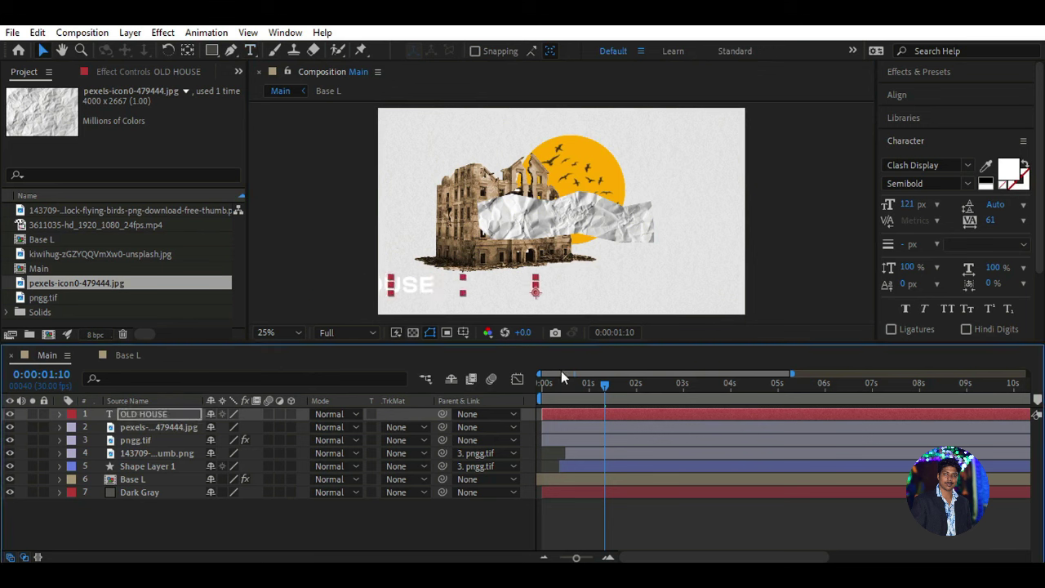
{"action": "key", "text": "shift+Right"}
{"action": "key", "text": "shift+Right"}
{"action": "key", "text": "shift+Right"}
{"action": "key", "text": "shift+Right"}
{"action": "key", "text": "shift+Right"}
{"action": "key", "text": "shift+Right"}
{"action": "key", "text": "shift+Right"}
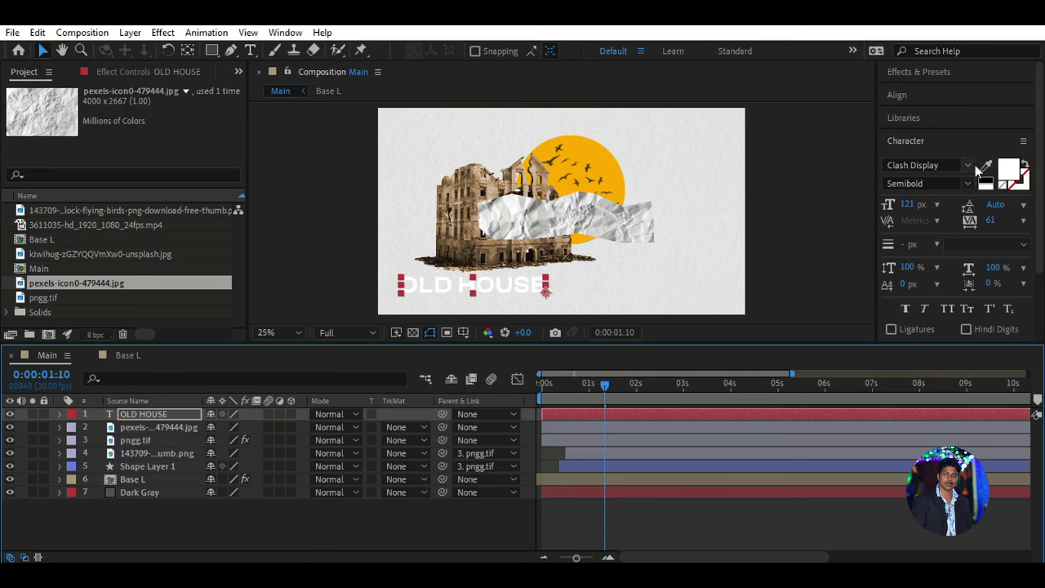
{"action": "scroll", "coordinate": [946, 285], "scroll_direction": "down", "scroll_amount": 3}
- Centre the OLD HOUSE title and the crumpled paper layer horizontally and vertically in the composition
{"action": "left_click", "coordinate": [921, 286]}
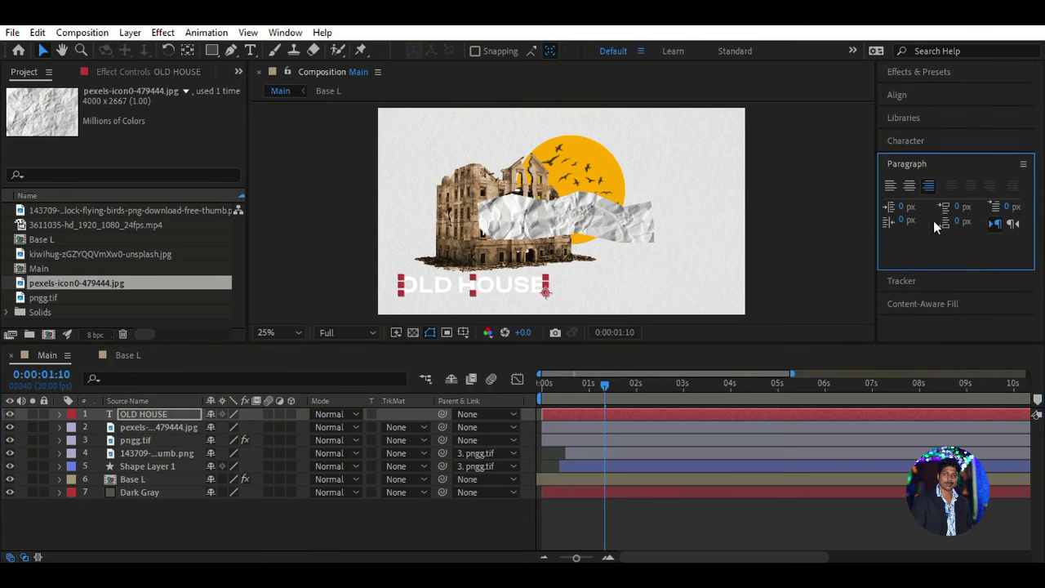
{"action": "left_click", "coordinate": [927, 98]}
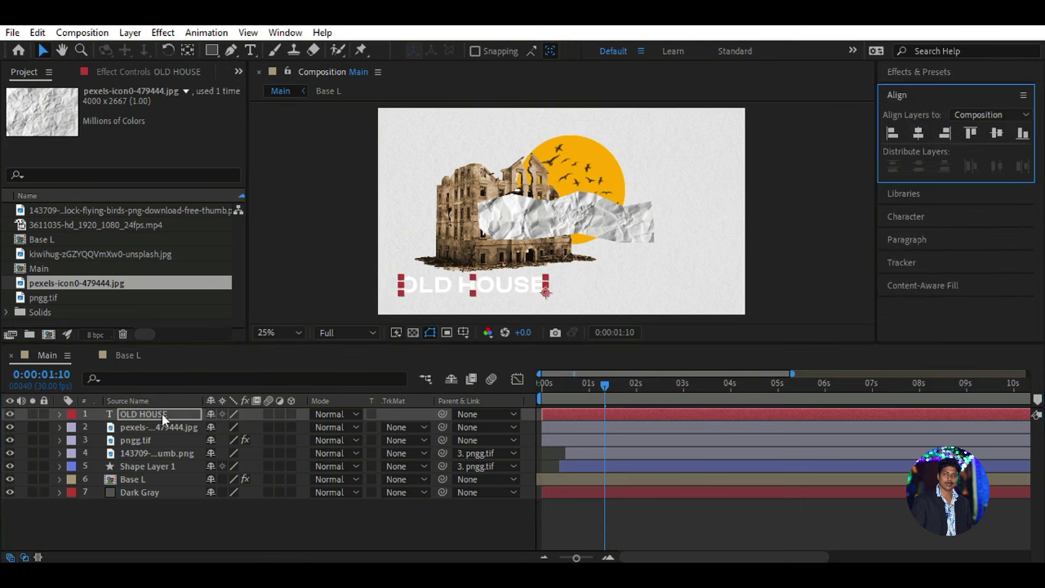
{"action": "left_click", "coordinate": [919, 135]}
{"action": "left_click", "coordinate": [997, 135]}
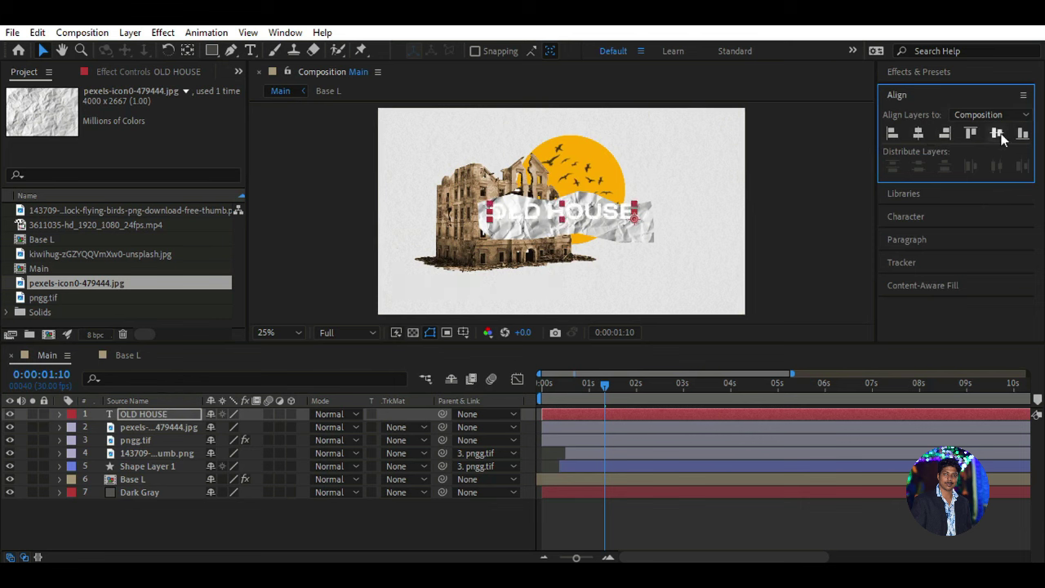
{"action": "left_click", "coordinate": [157, 426]}
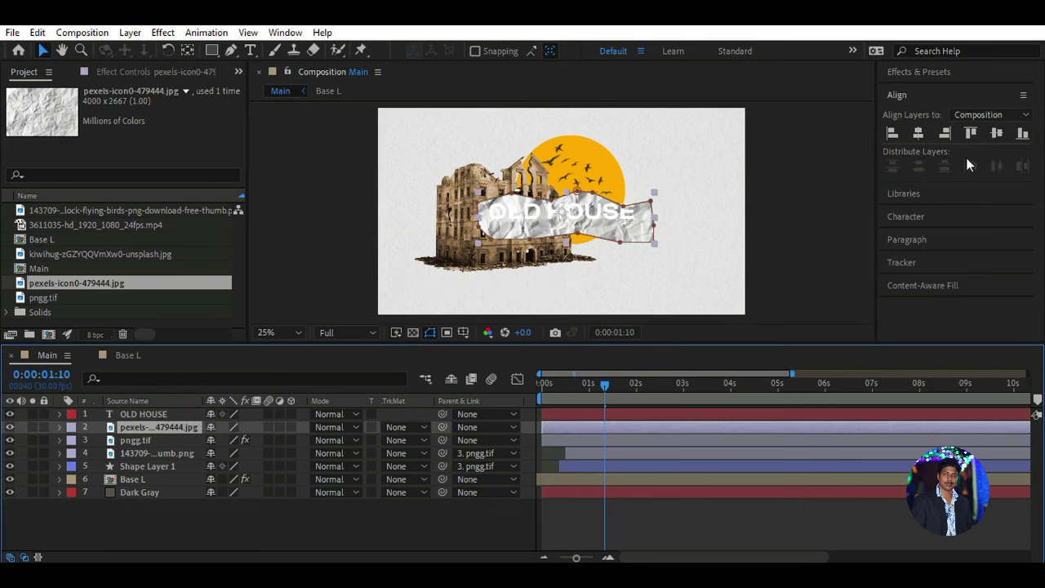
{"action": "left_click", "coordinate": [922, 133]}
{"action": "left_click", "coordinate": [996, 133]}
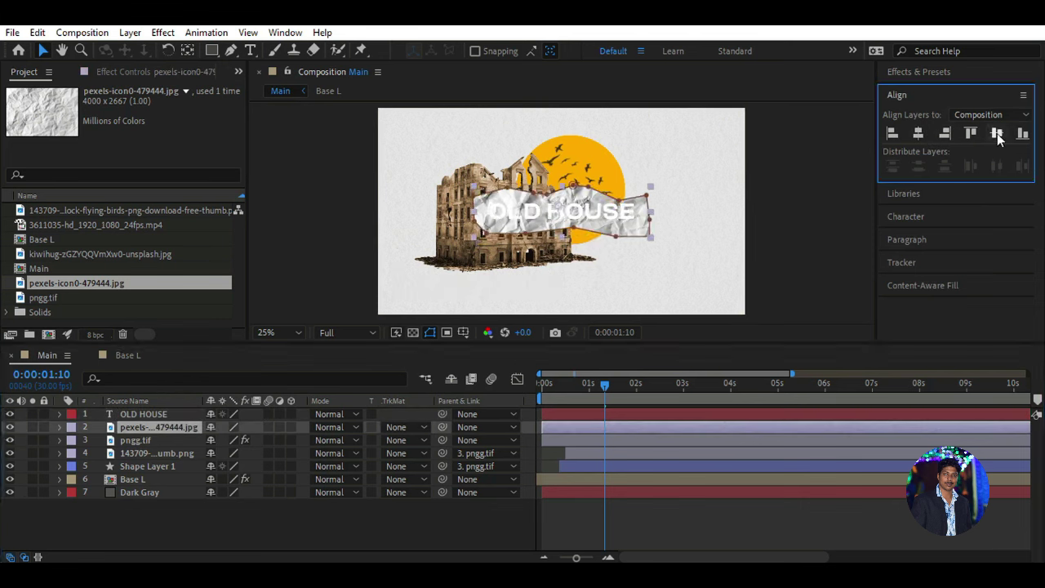
{"action": "key", "text": "ctrl+Up"}
{"action": "left_click", "coordinate": [928, 138]}
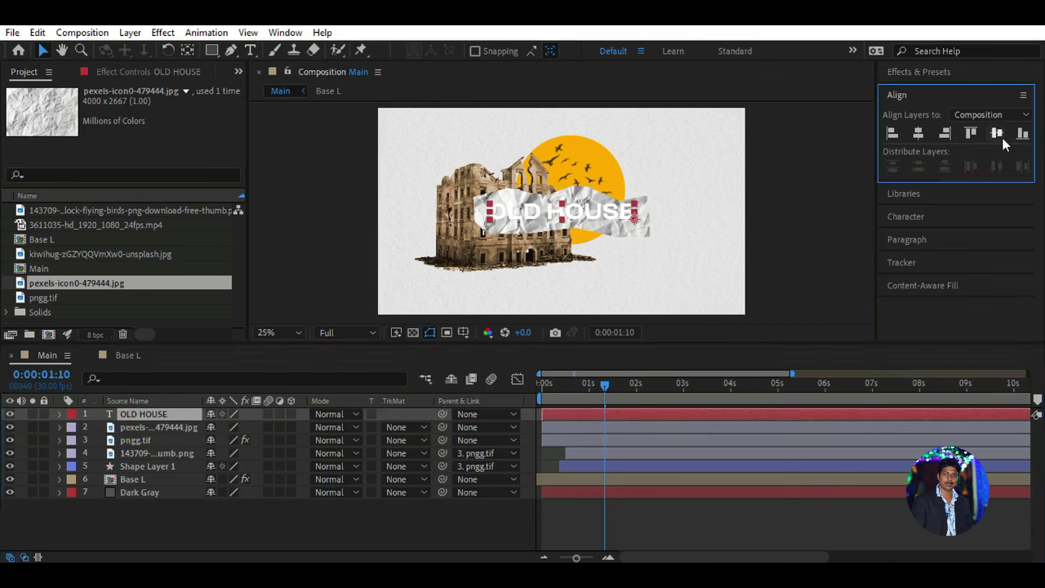
- Change the OLD HOUSE text fill colour to 8B1E2E, keeping the Clash Display font
{"action": "double_click", "coordinate": [112, 417]}
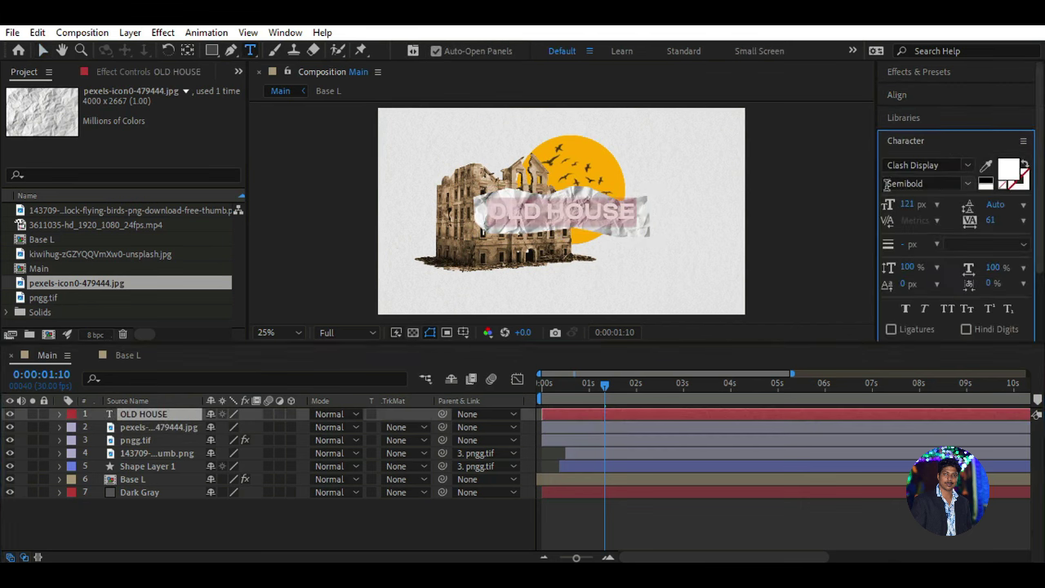
{"action": "left_click", "coordinate": [1007, 169]}
{"action": "type", "text": "8B1E2E"}
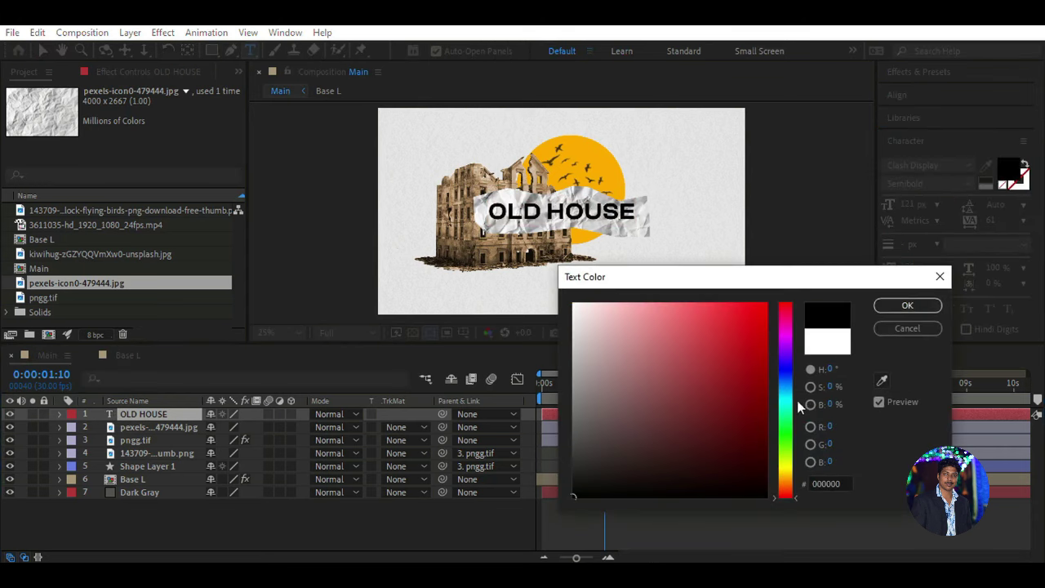
{"action": "left_click", "coordinate": [907, 305]}
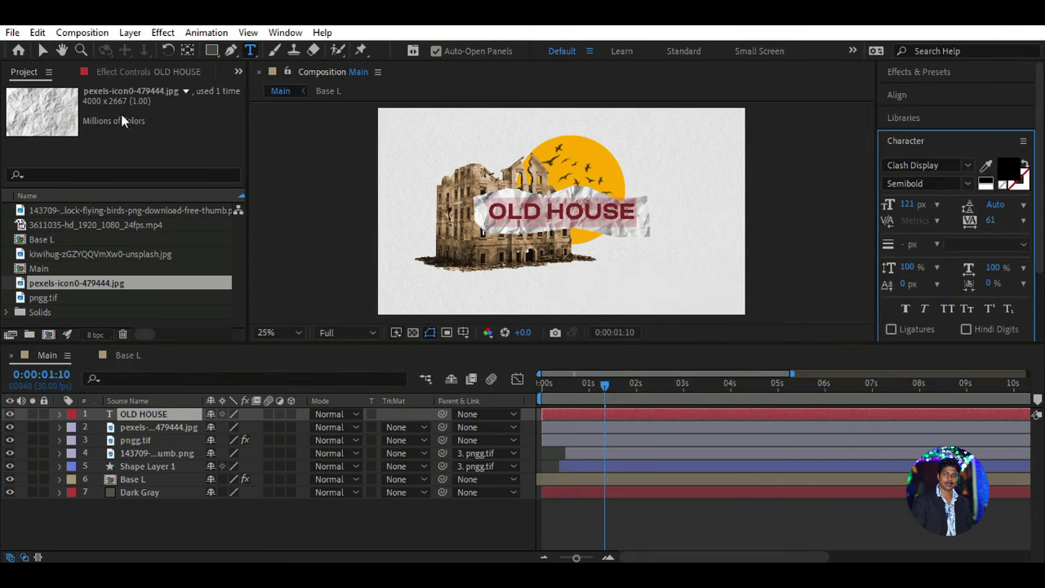
{"action": "left_click", "coordinate": [969, 166]}
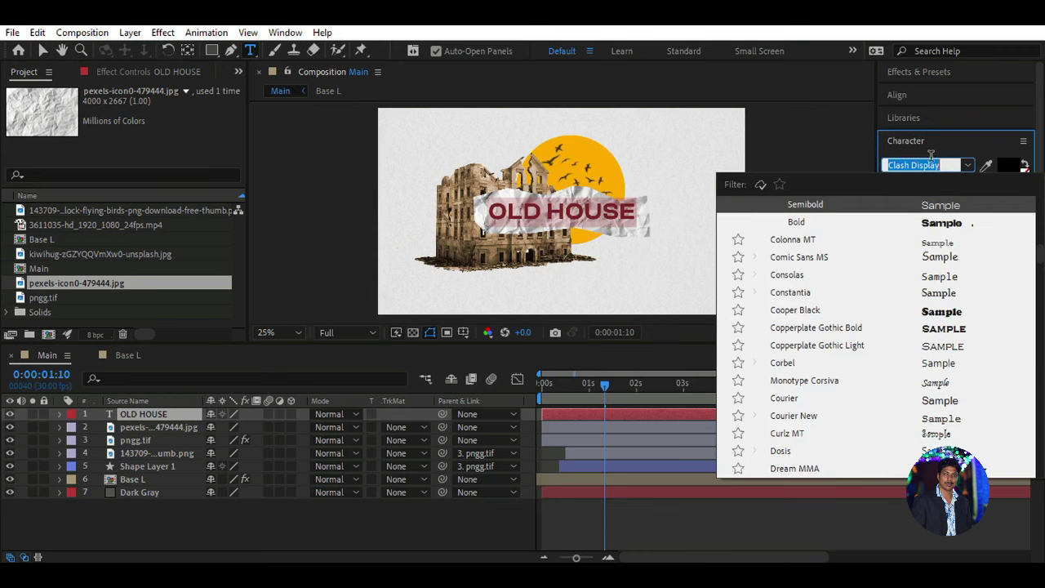
{"action": "left_click", "coordinate": [287, 227]}
{"action": "left_click", "coordinate": [41, 51]}
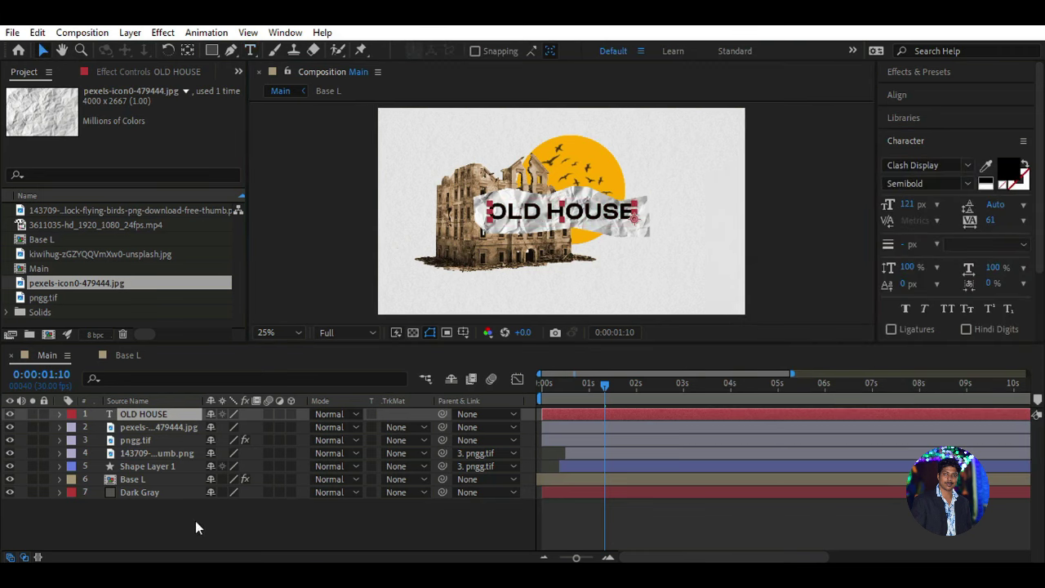
{"action": "left_click", "coordinate": [161, 426]}
{"action": "left_click", "coordinate": [961, 72]}
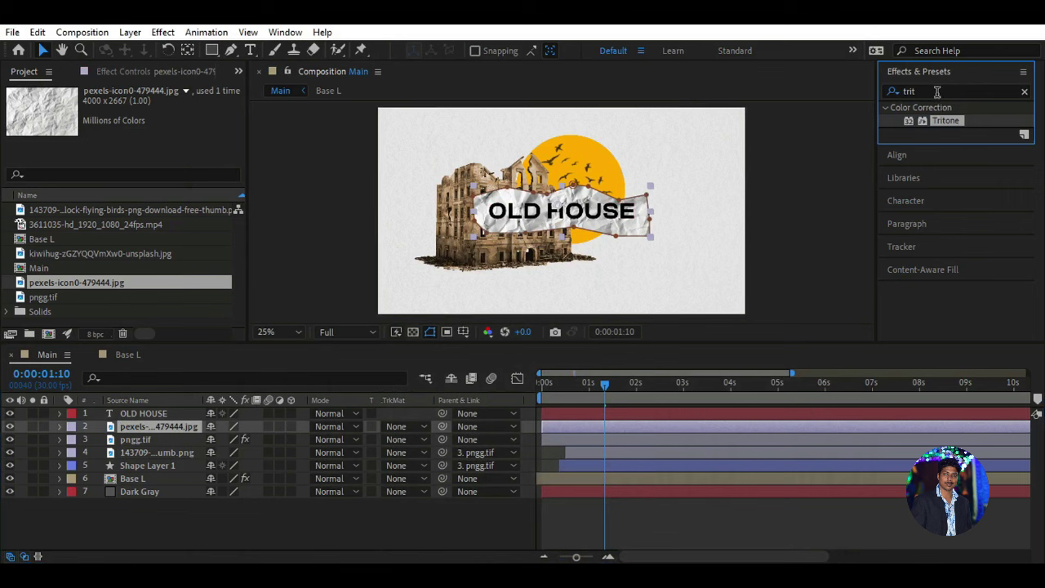
- Apply the Curves effect to the crumpled paper layer
{"action": "left_click", "coordinate": [937, 91]}
{"action": "key", "text": "BackSpace"}
{"action": "key", "text": "BackSpace"}
{"action": "key", "text": "BackSpace"}
{"action": "type", "text": "Cu"}
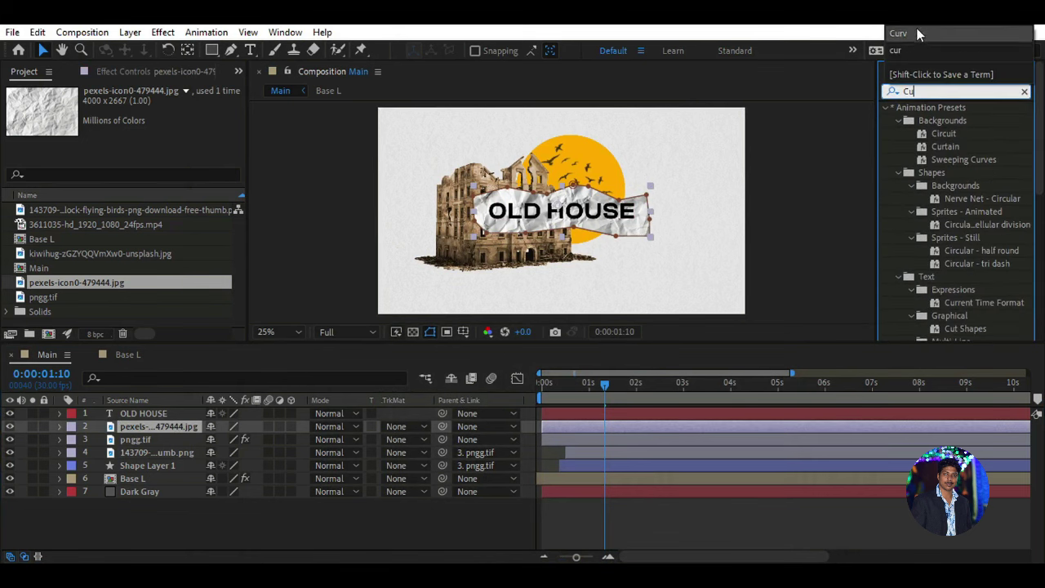
{"action": "left_click", "coordinate": [898, 32]}
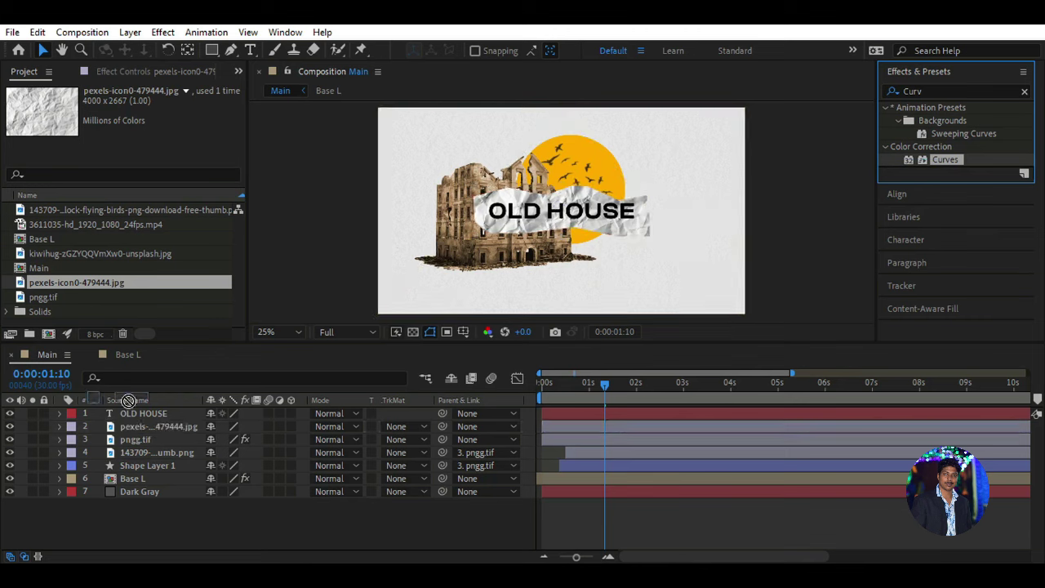
{"action": "left_click_drag", "start_coordinate": [943, 159], "coordinate": [155, 427]}
{"action": "scroll", "coordinate": [240, 196], "scroll_direction": "down", "scroll_amount": 3}
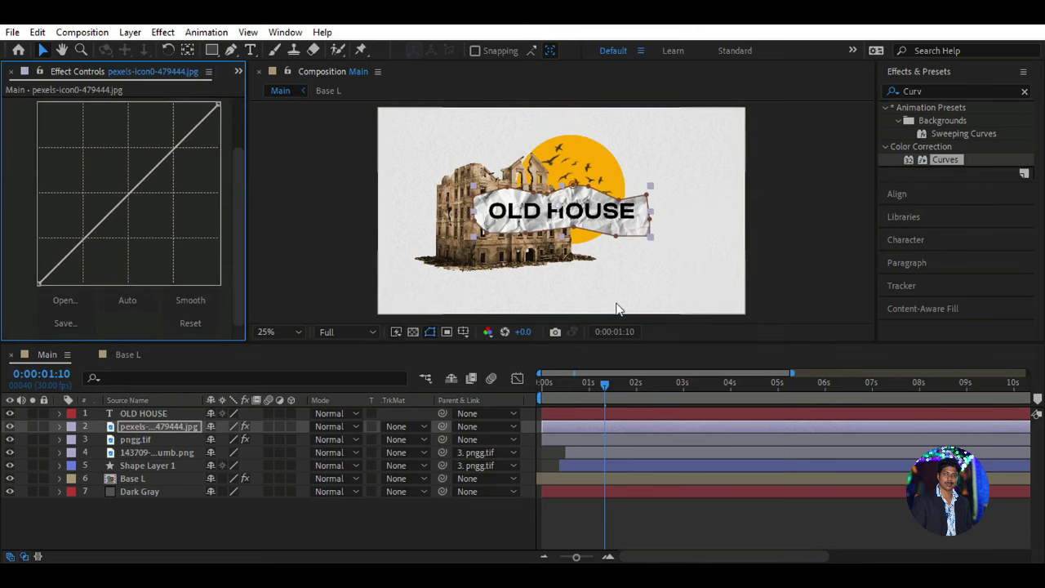
- Apply Tint to the paper layer with Map White To set to E60000
{"action": "left_click", "coordinate": [906, 91]}
{"action": "type", "text": "T"}
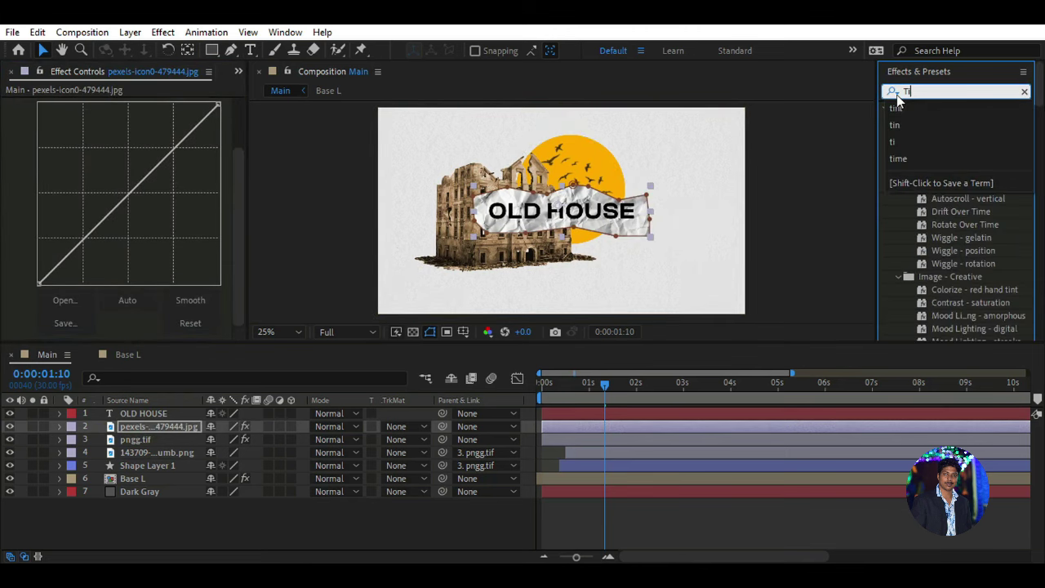
{"action": "type", "text": "in"}
{"action": "left_click", "coordinate": [940, 291]}
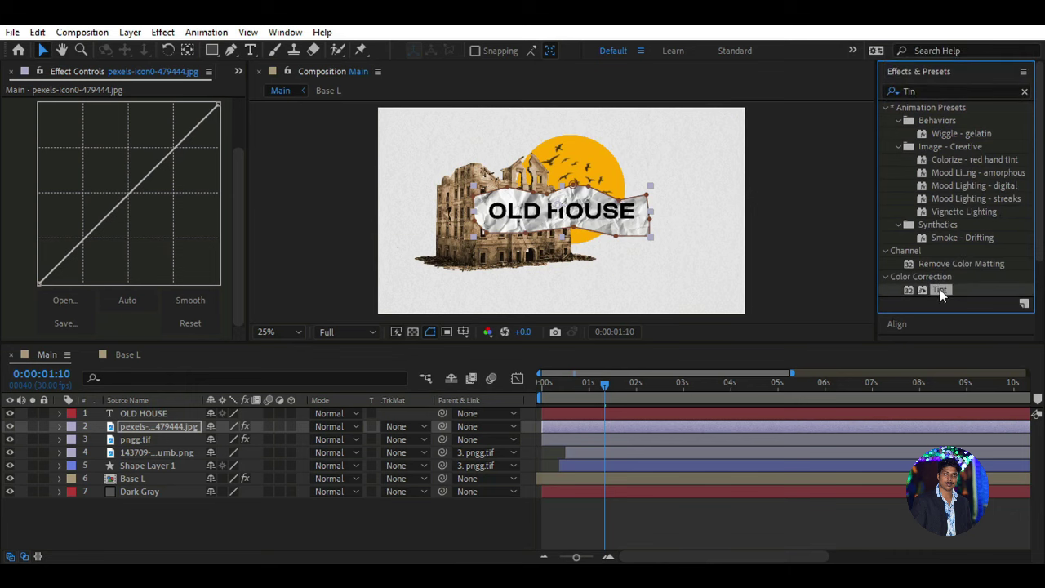
{"action": "left_click_drag", "start_coordinate": [939, 291], "coordinate": [168, 429]}
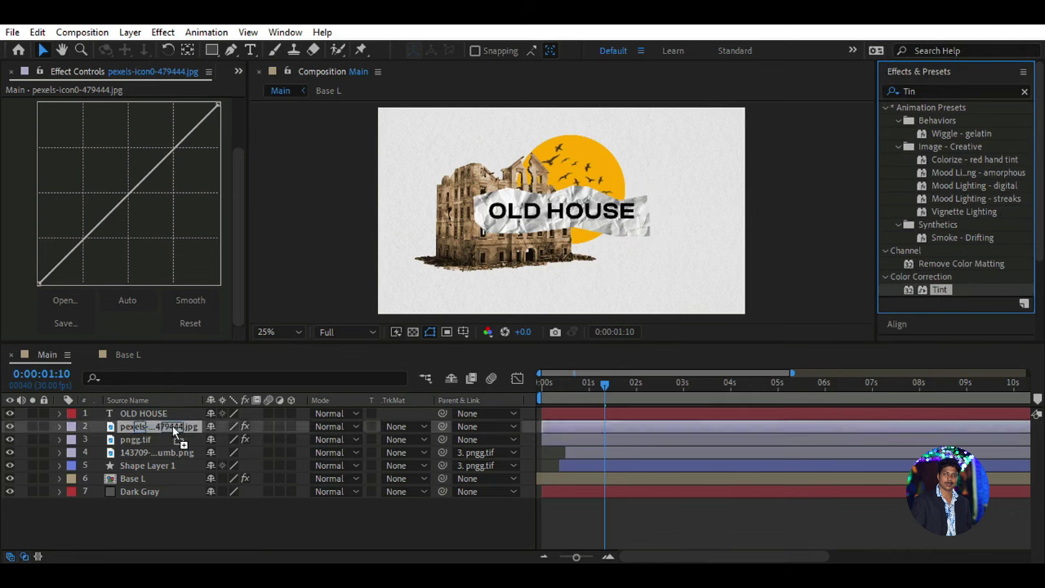
{"action": "left_click", "coordinate": [148, 308]}
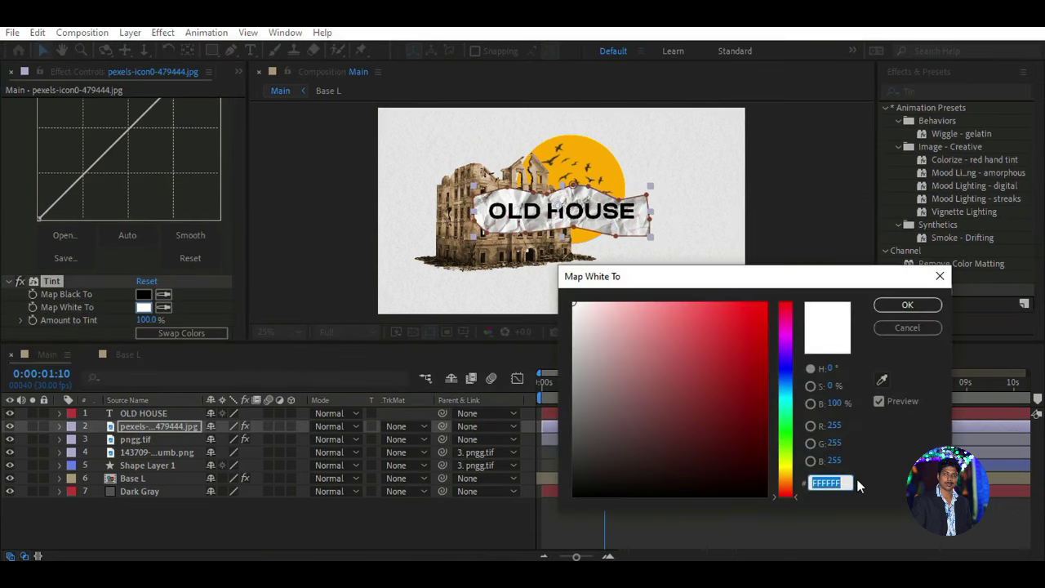
{"action": "type", "text": "E6000"}
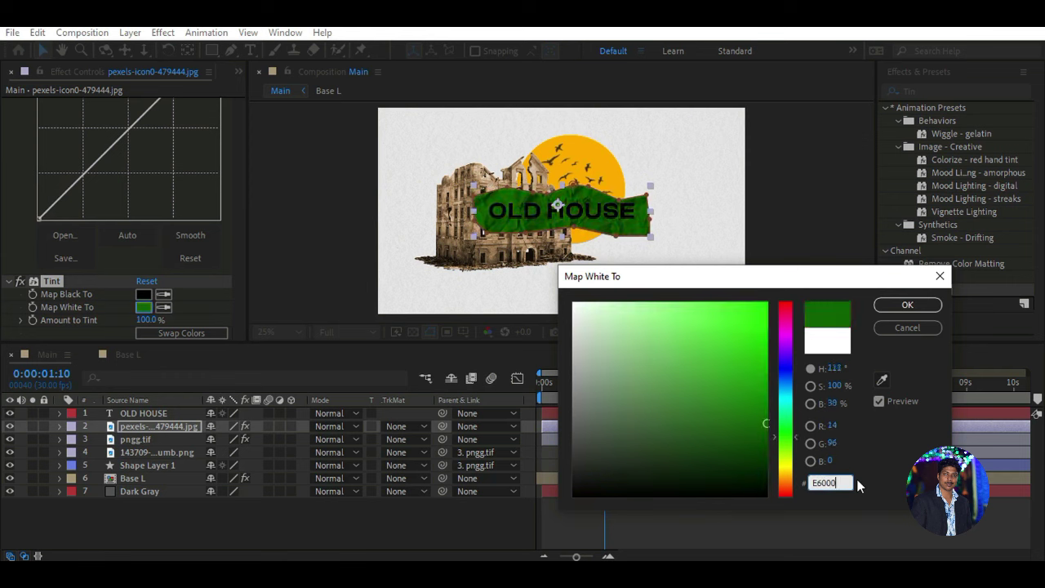
{"action": "type", "text": "0"}
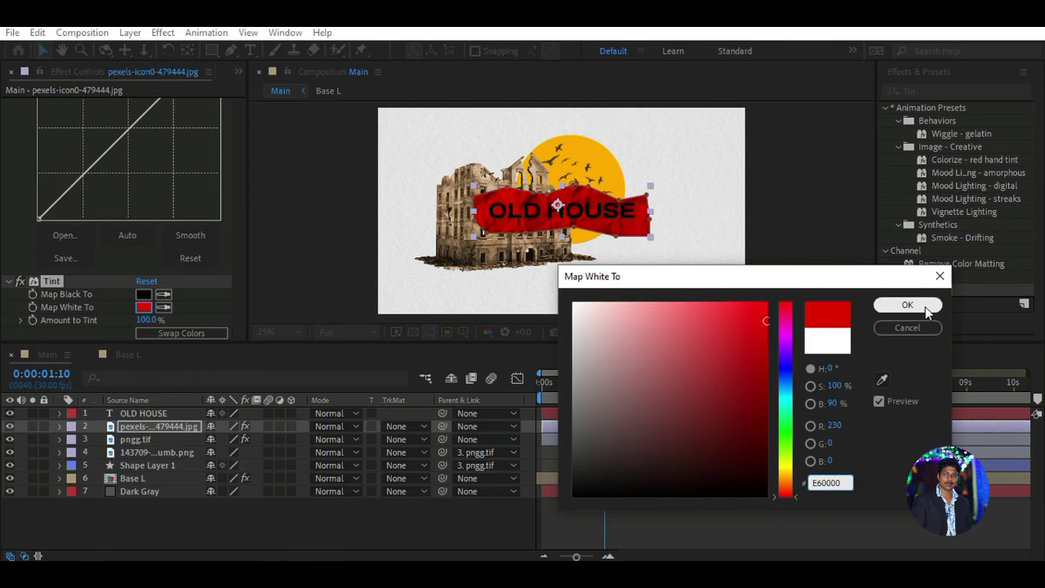
{"action": "left_click", "coordinate": [924, 306]}
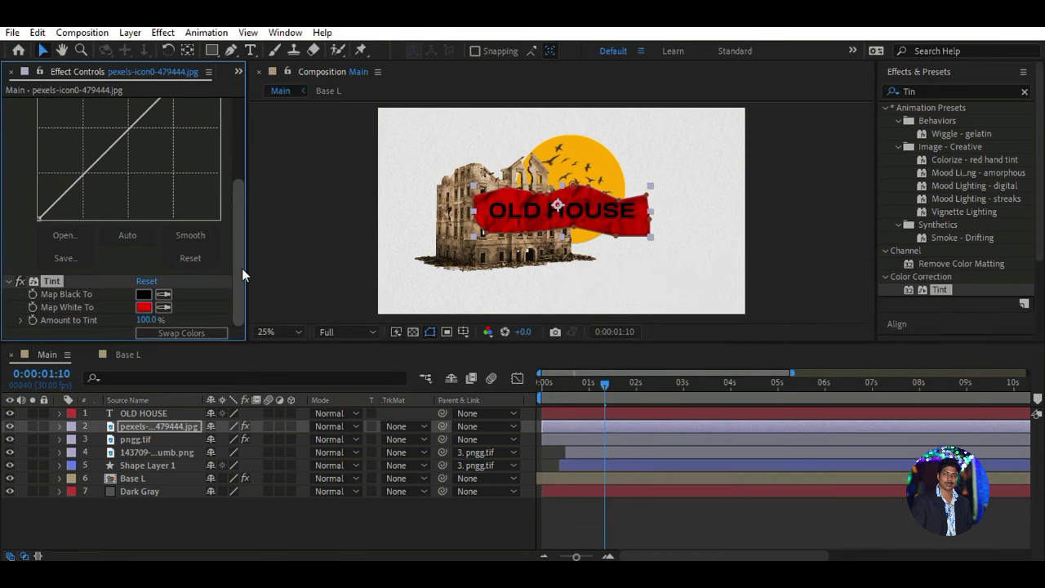
- Add upper and lower points to the paper strip's RGB curve and lift both to brighten it
{"action": "left_click_drag", "start_coordinate": [242, 288], "coordinate": [242, 190]}
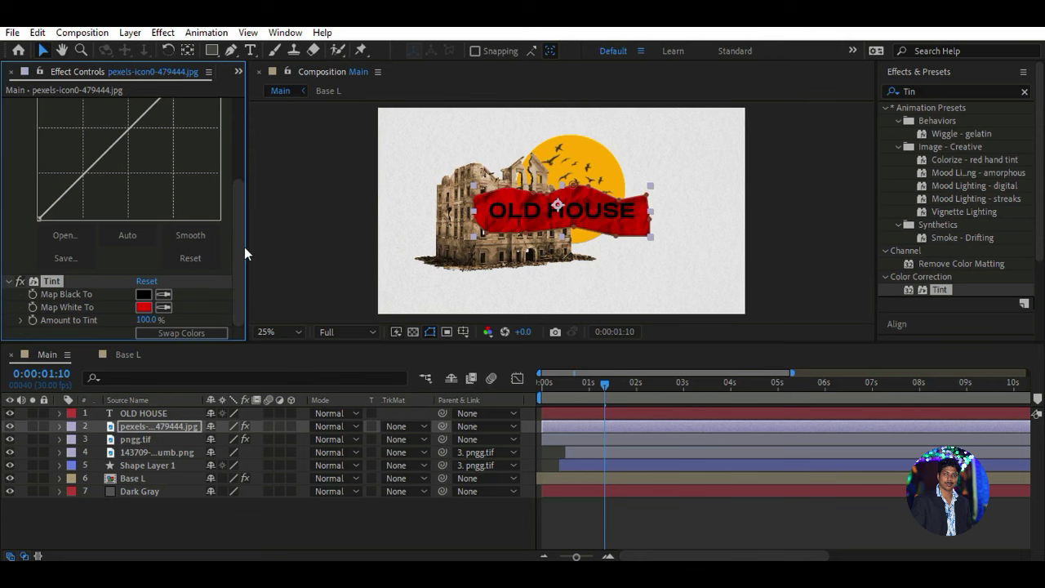
{"action": "left_click_drag", "start_coordinate": [166, 185], "coordinate": [163, 175]}
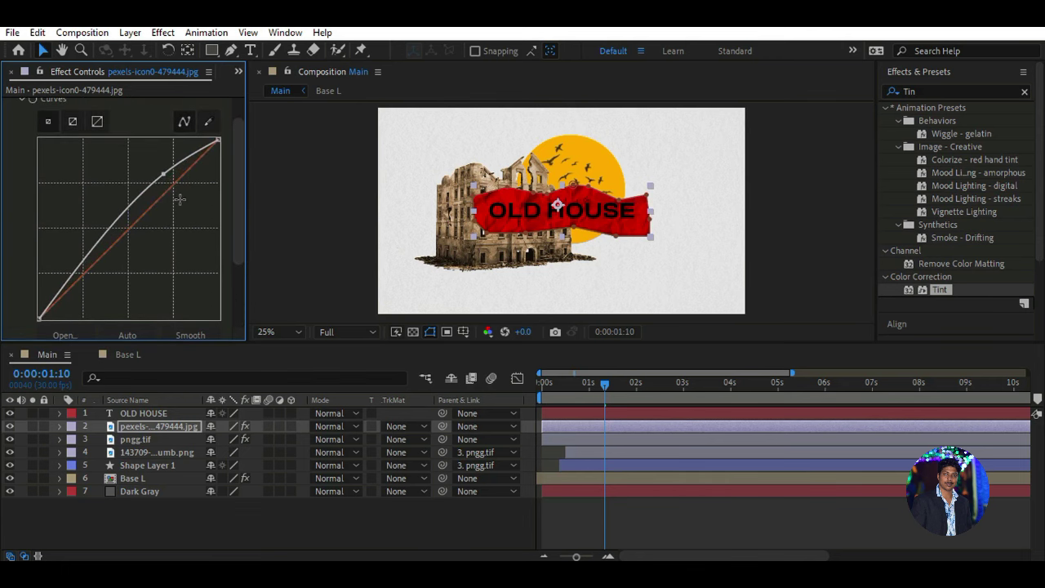
{"action": "left_click_drag", "start_coordinate": [163, 174], "coordinate": [139, 176]}
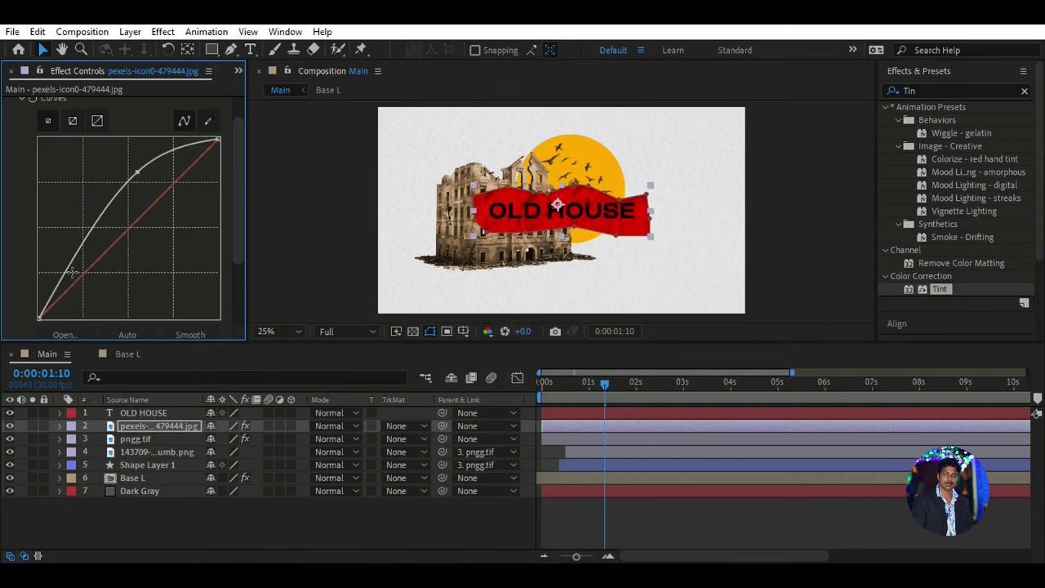
{"action": "left_click_drag", "start_coordinate": [72, 273], "coordinate": [57, 269]}
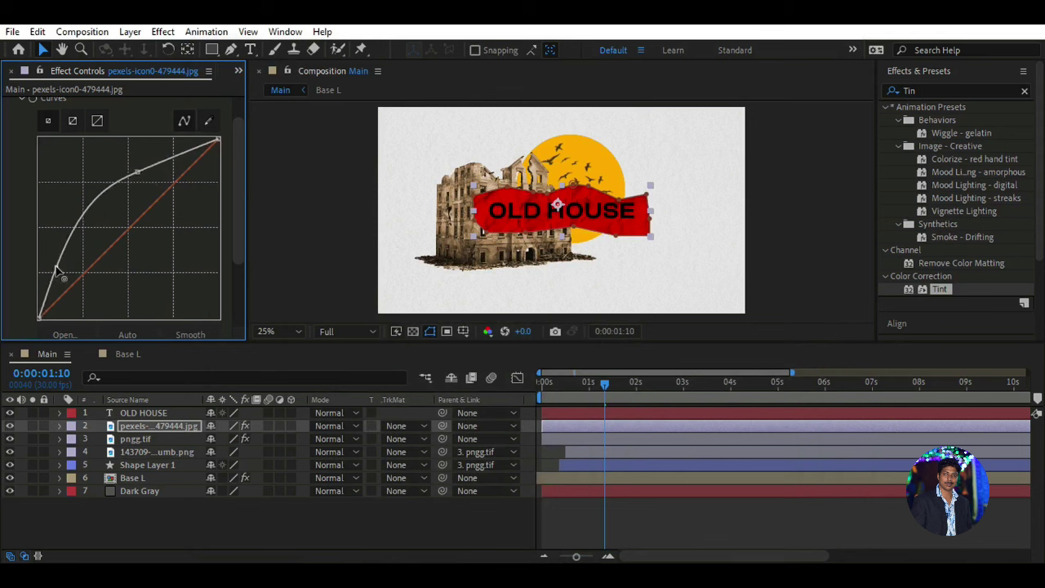
{"action": "left_click_drag", "start_coordinate": [137, 172], "coordinate": [160, 155]}
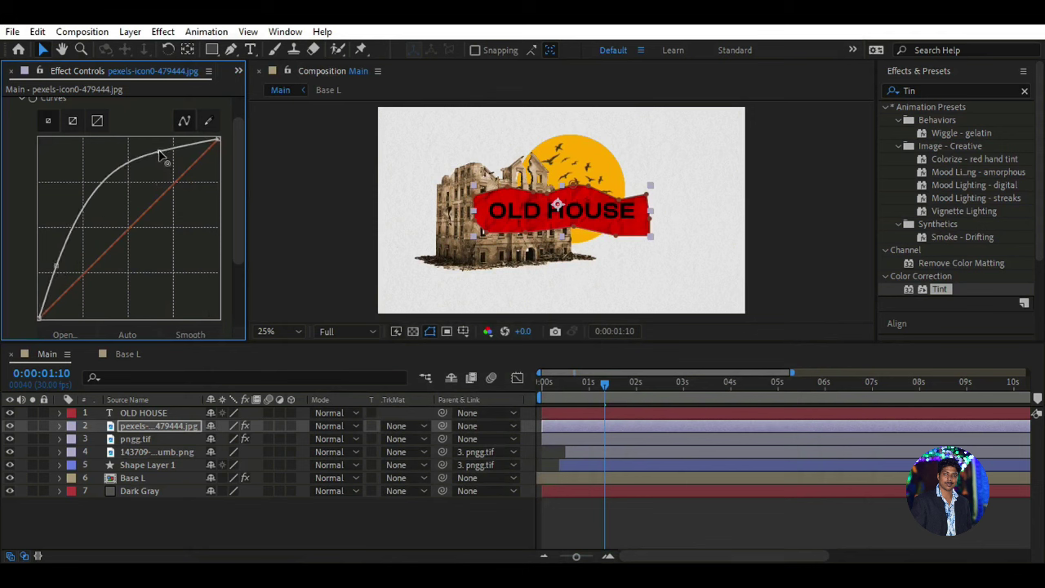
{"action": "mouse_move", "coordinate": [61, 267]}
{"action": "left_mouse_down"}
{"action": "mouse_move", "coordinate": [75, 245]}
{"action": "mouse_move", "coordinate": [62, 256]}
{"action": "mouse_move", "coordinate": [73, 257]}
{"action": "left_mouse_up"}
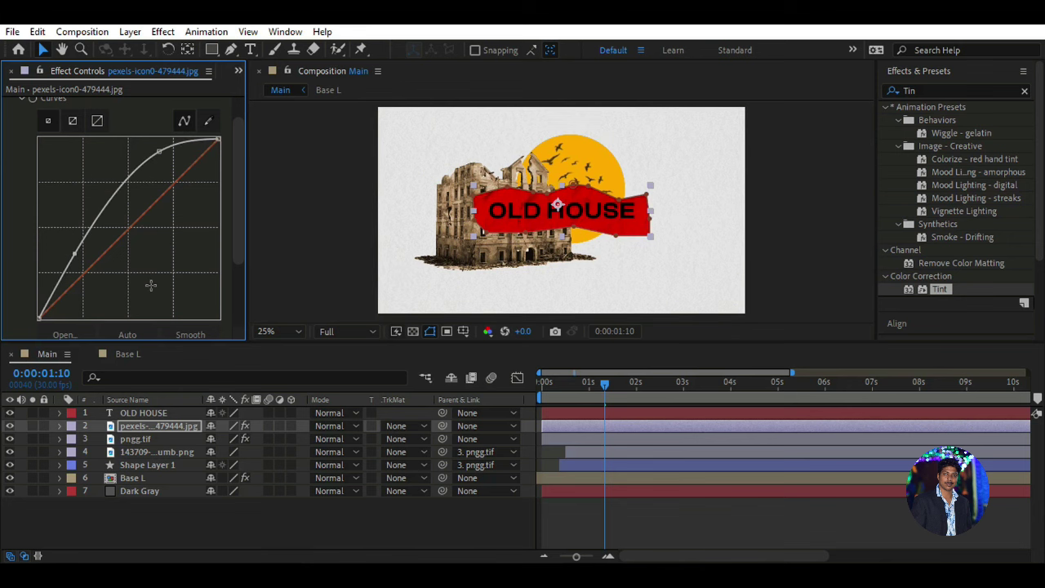
{"action": "mouse_move", "coordinate": [149, 163]}
{"action": "left_mouse_down"}
{"action": "mouse_move", "coordinate": [143, 173]}
{"action": "mouse_move", "coordinate": [136, 163]}
{"action": "left_mouse_up"}
{"action": "left_click_drag", "start_coordinate": [73, 257], "coordinate": [71, 245]}
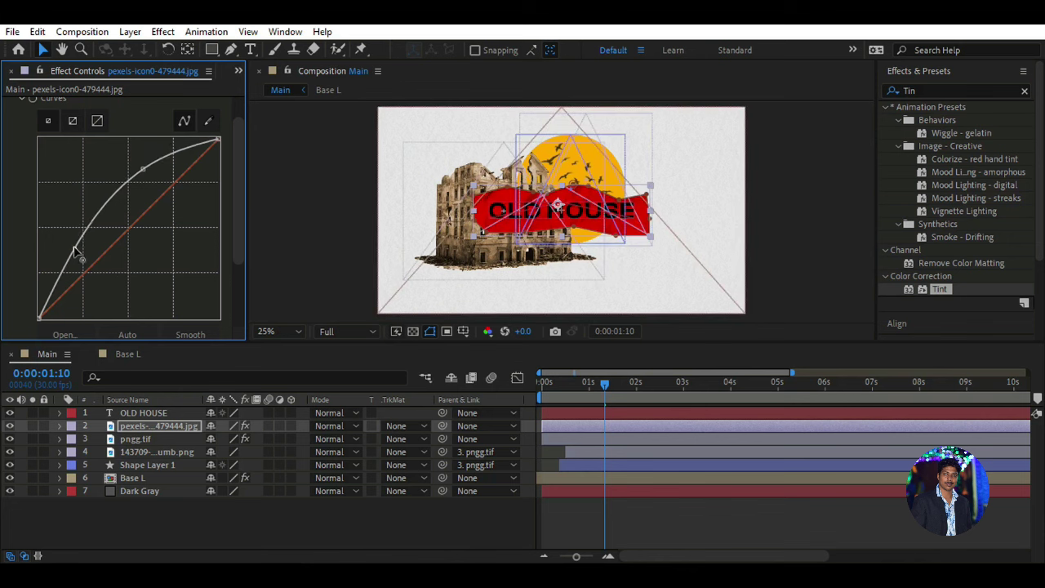
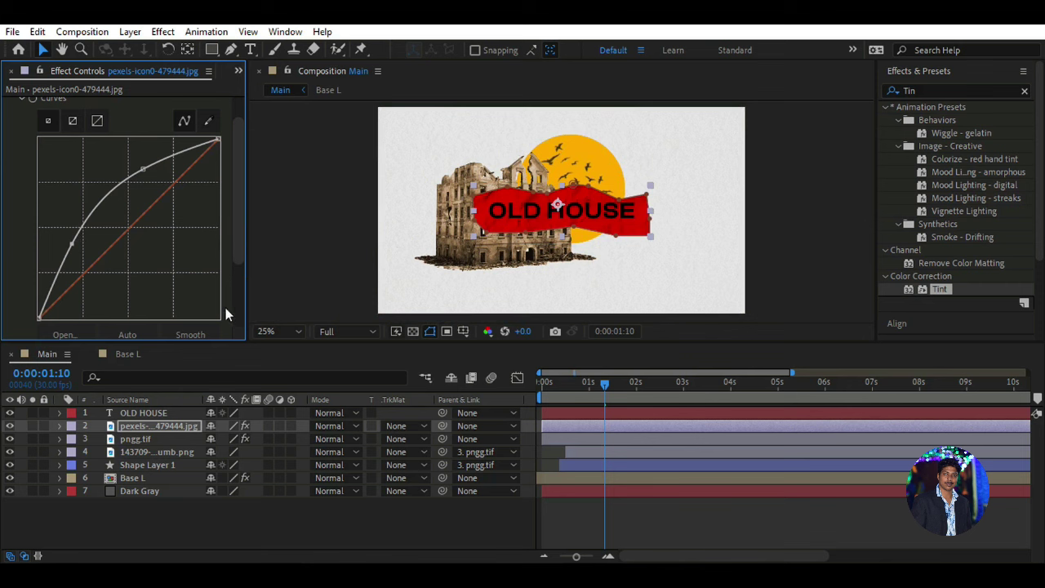
- Set the banner's Tint Map White To colour to red hex E83030
{"action": "scroll", "coordinate": [239, 283], "scroll_direction": "down", "scroll_amount": 3}
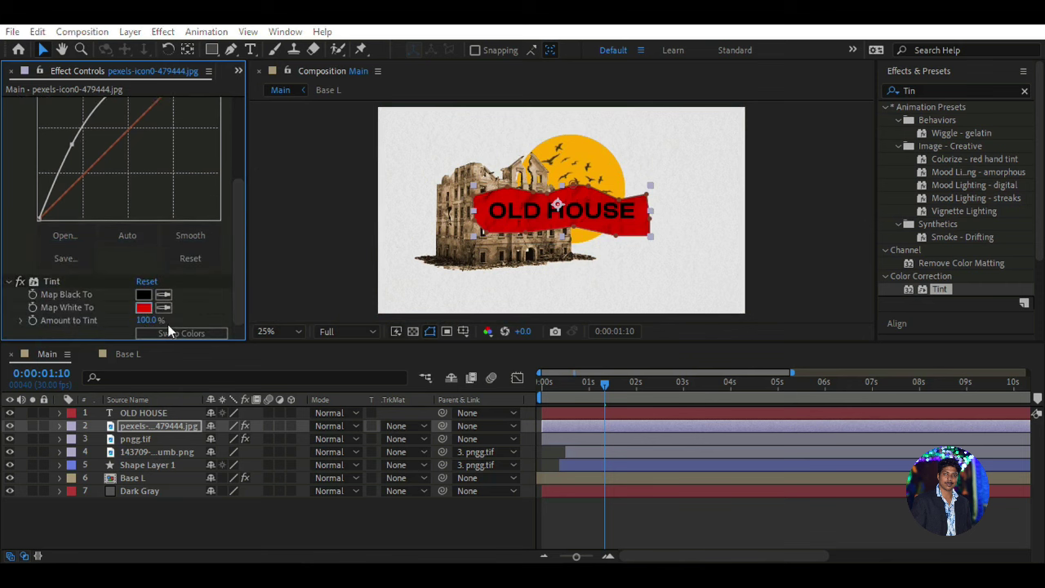
{"action": "left_click", "coordinate": [143, 307]}
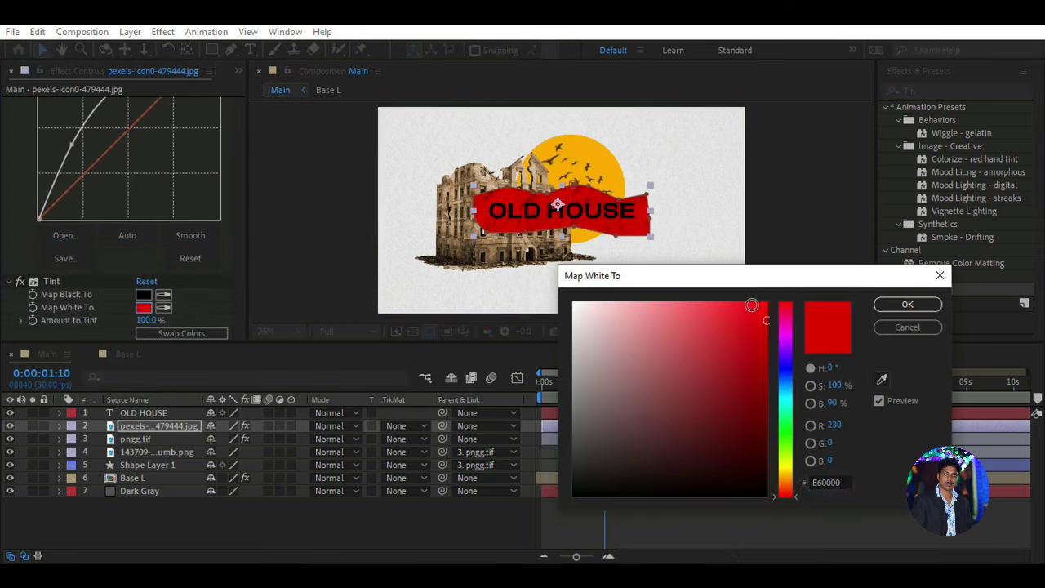
{"action": "left_click_drag", "start_coordinate": [751, 305], "coordinate": [721, 302]}
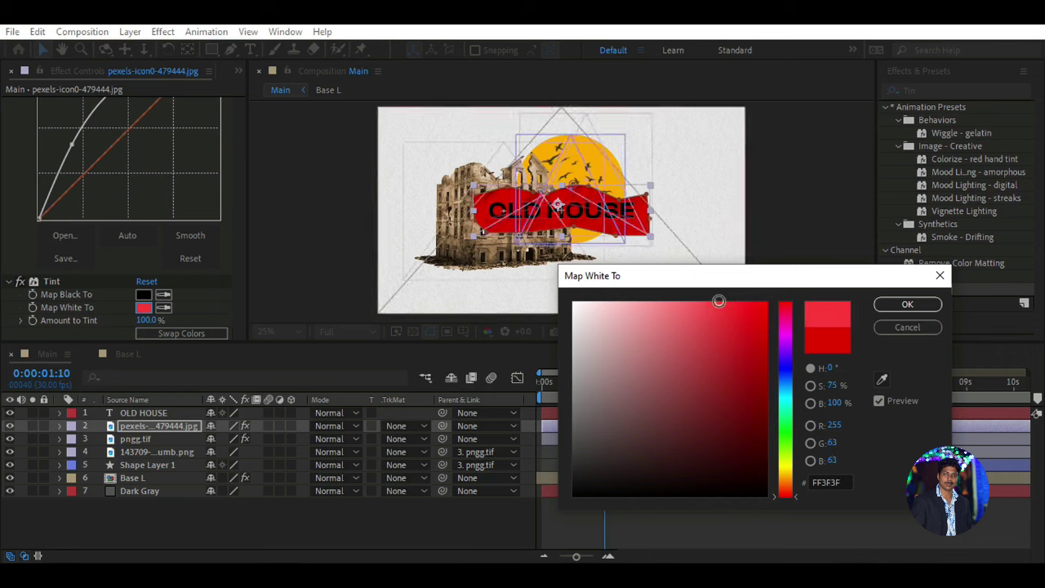
{"action": "left_click", "coordinate": [845, 483]}
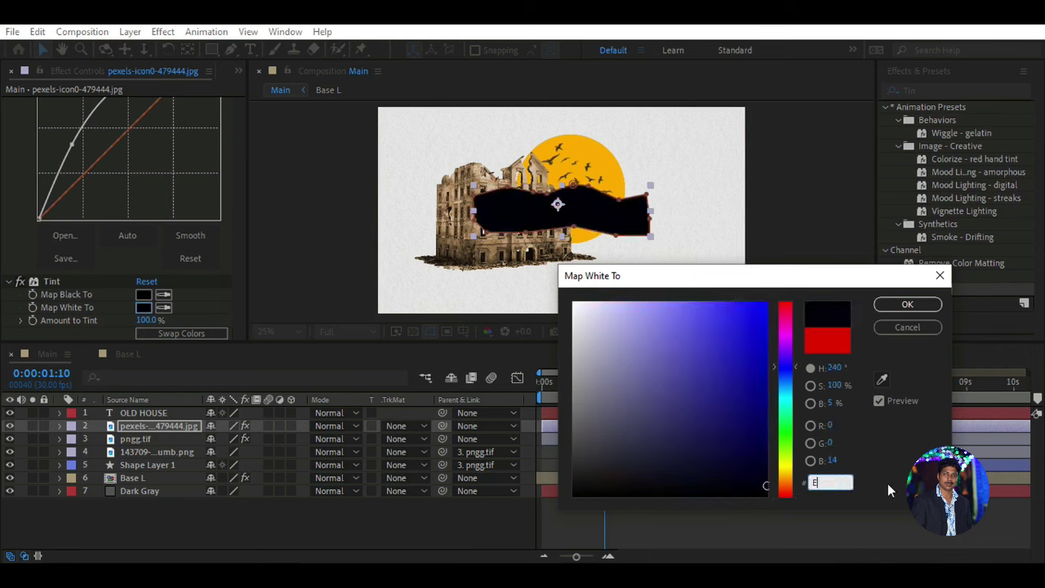
{"action": "type", "text": "E83030"}
{"action": "key", "text": "Tab"}
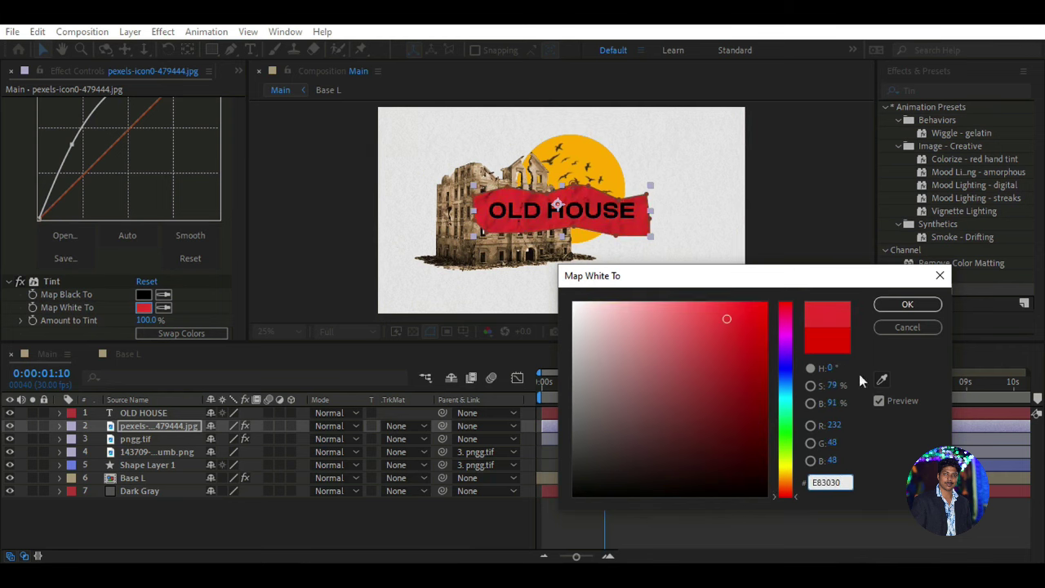
{"action": "left_click", "coordinate": [905, 304]}
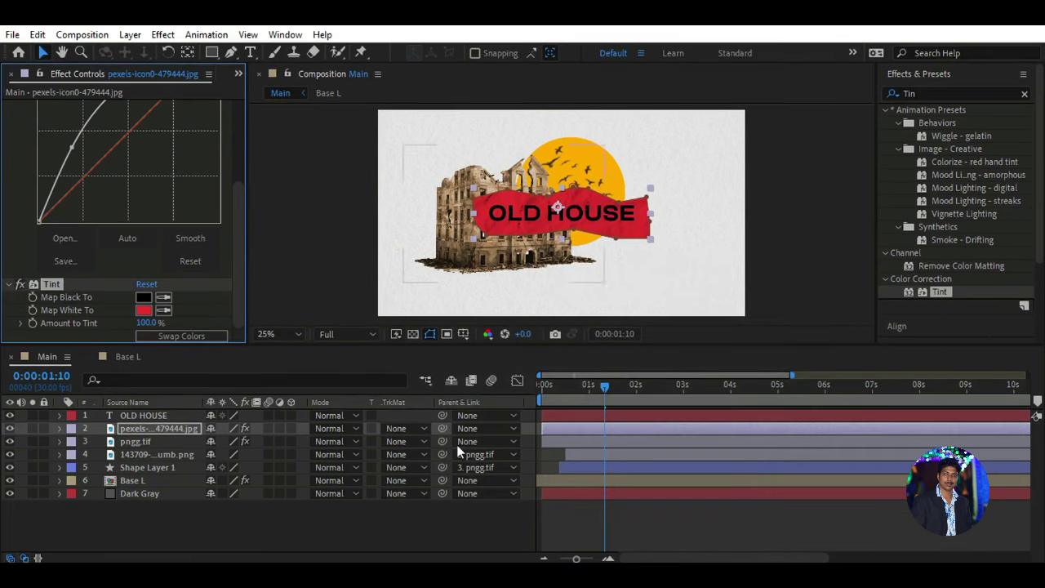
- Parent the OLD HOUSE text to the banner layer and move the banner right of the house
{"action": "left_click_drag", "start_coordinate": [442, 414], "coordinate": [177, 430]}
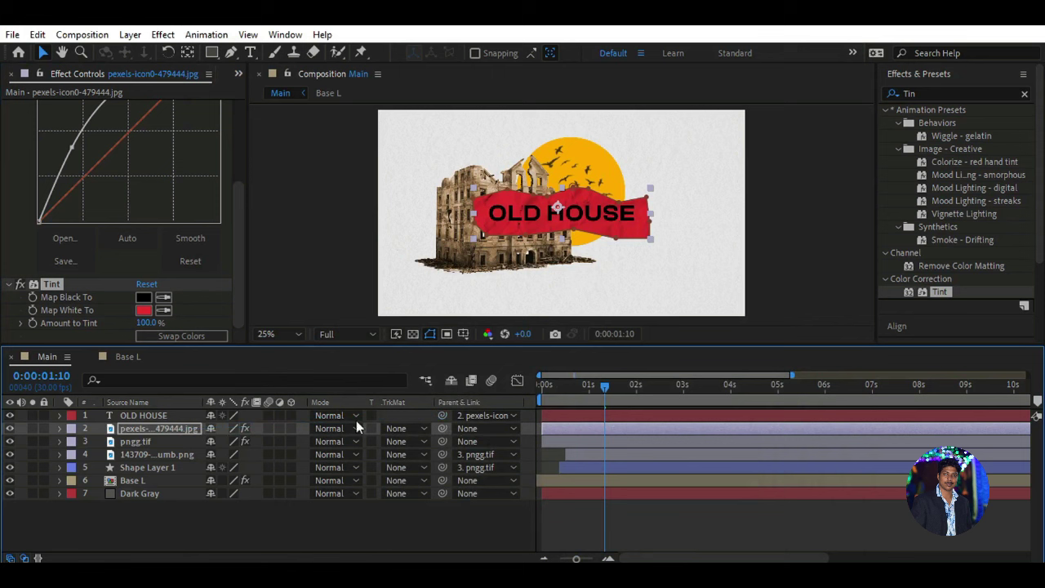
{"action": "left_click_drag", "start_coordinate": [586, 208], "coordinate": [675, 216]}
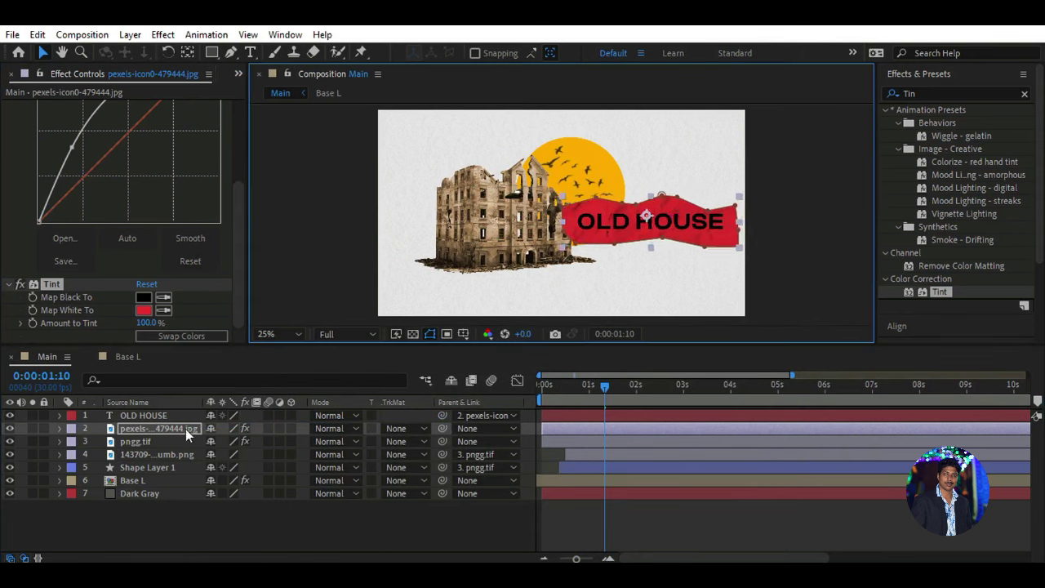
{"action": "left_click_drag", "start_coordinate": [705, 232], "coordinate": [698, 239]}
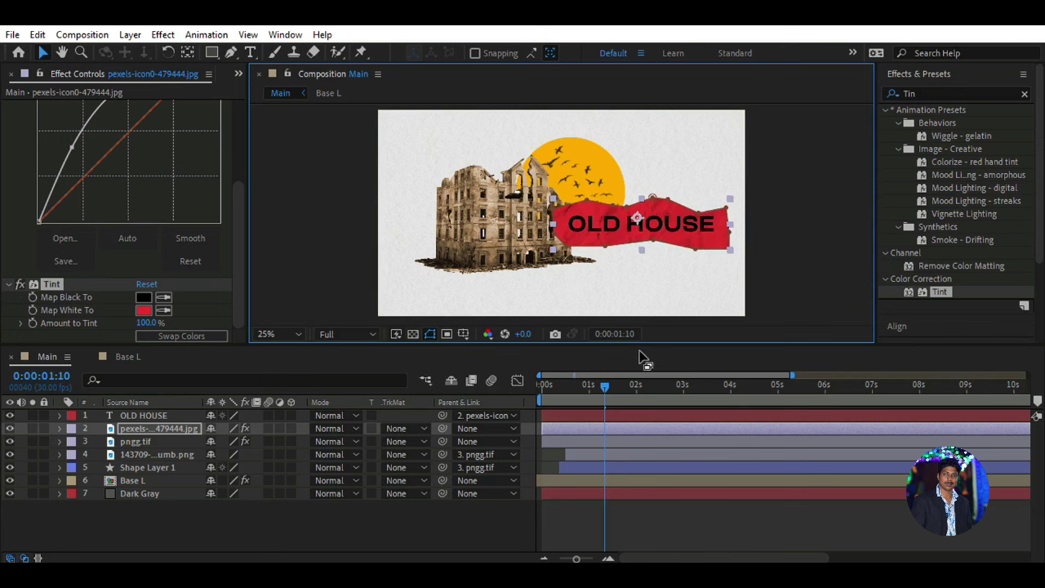
- Scale the banner to 33% and tuck it lower against the house
{"action": "key", "text": "s"}
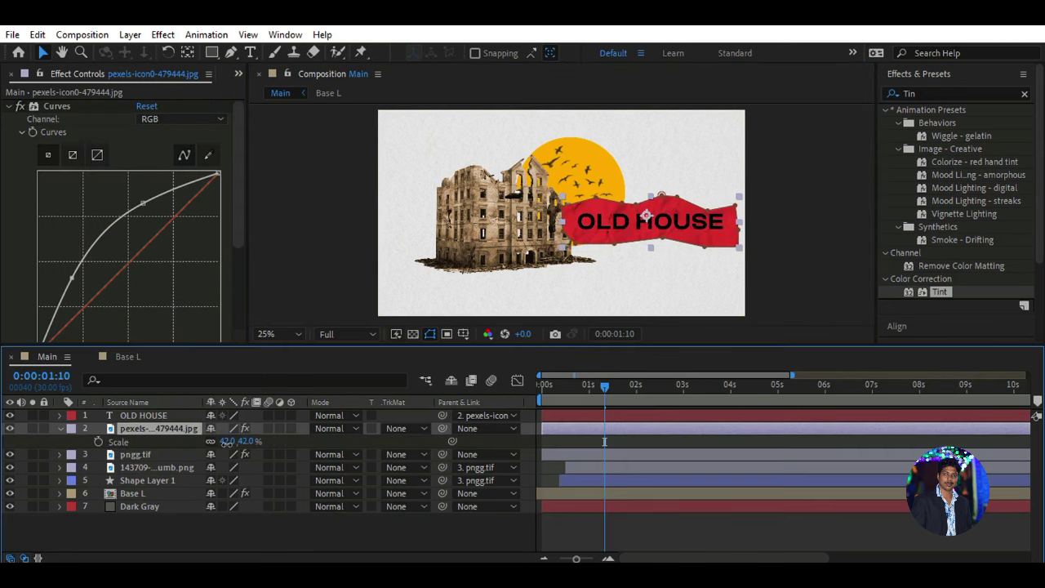
{"action": "left_click_drag", "start_coordinate": [226, 443], "coordinate": [220, 442]}
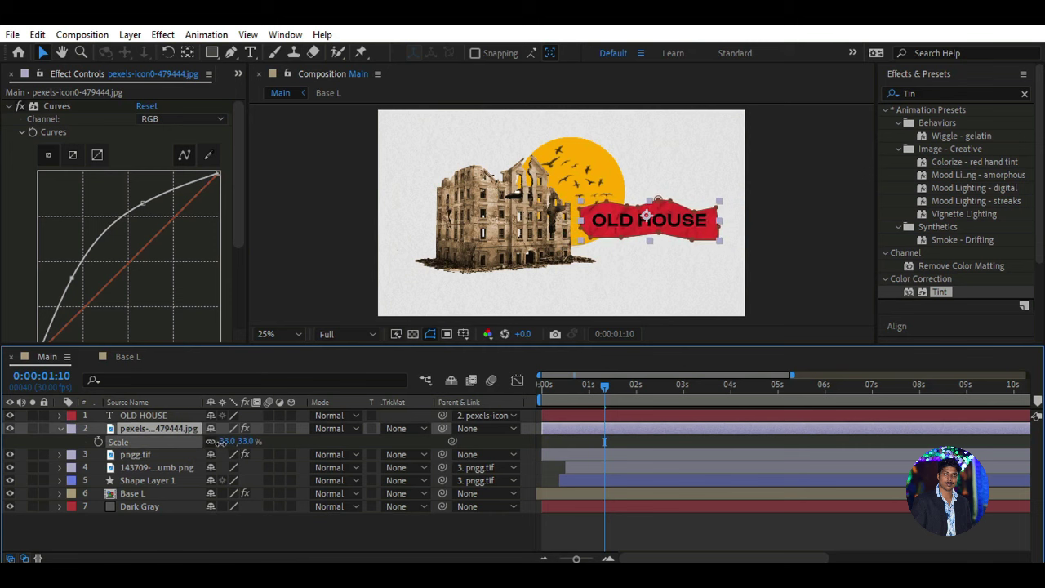
{"action": "left_click_drag", "start_coordinate": [629, 229], "coordinate": [621, 238]}
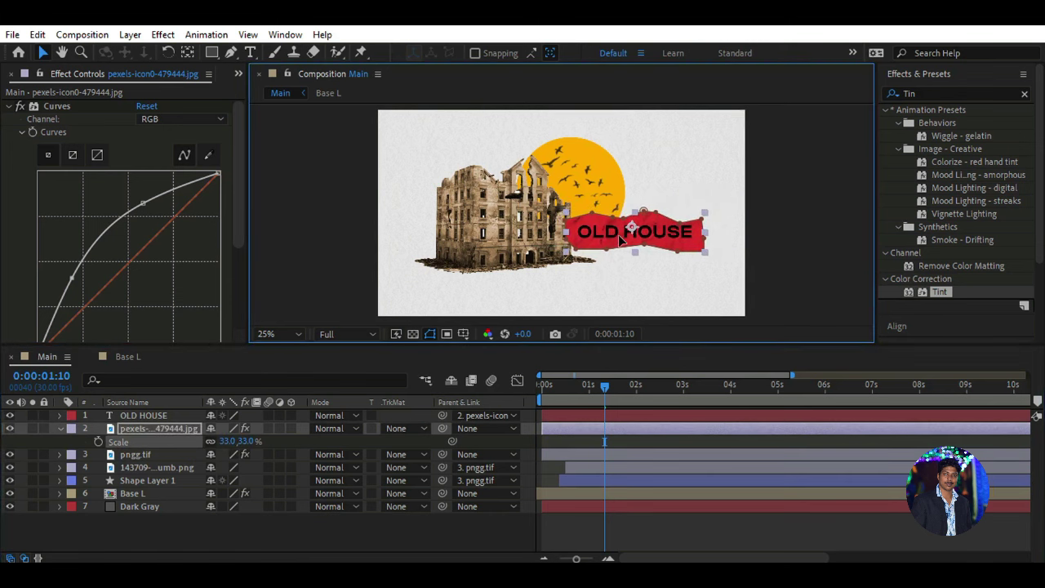
{"action": "left_click", "coordinate": [179, 532]}
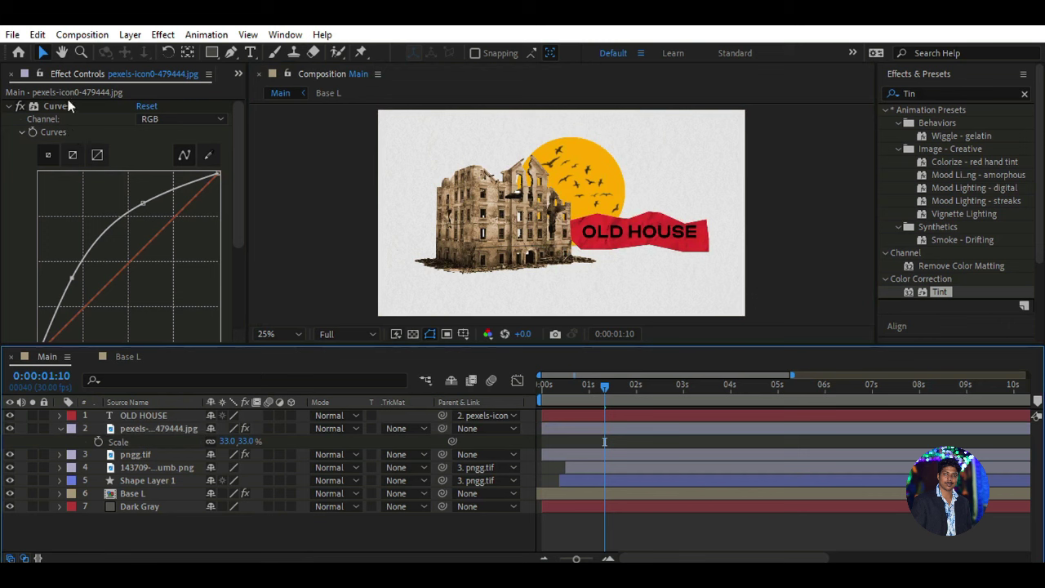
{"action": "left_click", "coordinate": [238, 73]}
{"action": "left_click", "coordinate": [281, 97]}
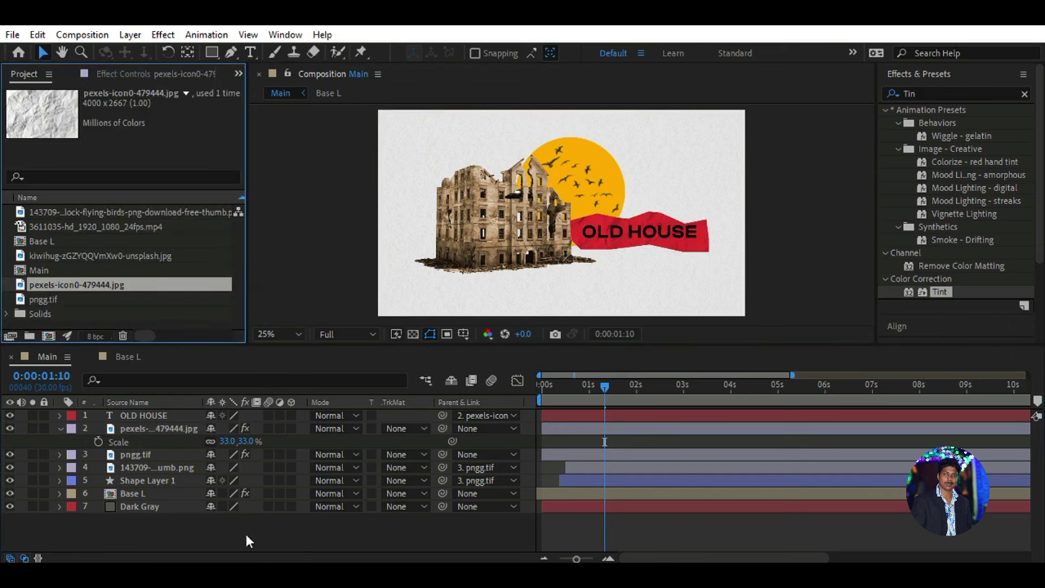
{"action": "left_click", "coordinate": [60, 427]}
- Set a Mask Path keyframe on the banner at 1:25
{"action": "left_click", "coordinate": [169, 429]}
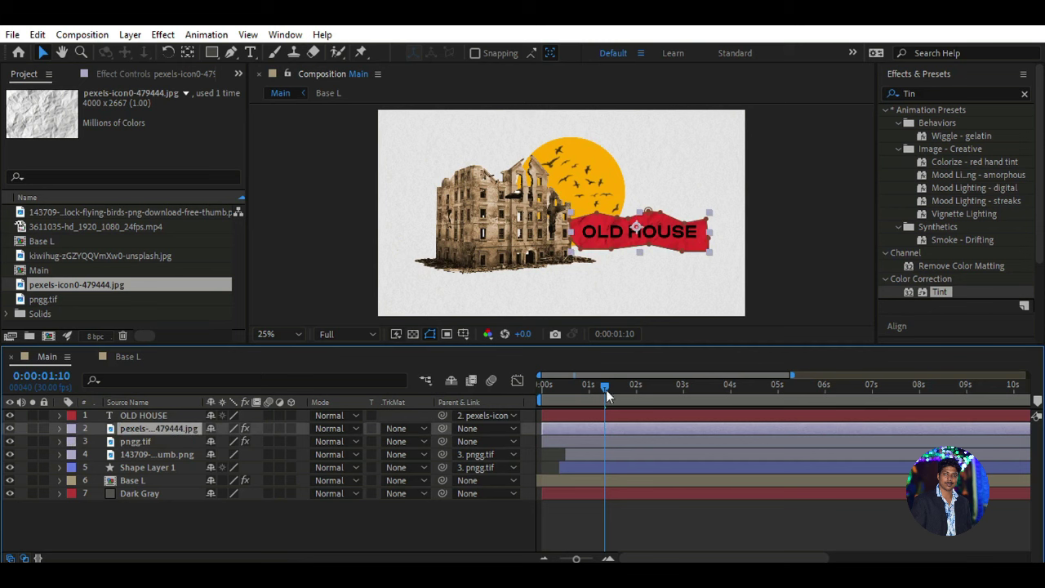
{"action": "left_click_drag", "start_coordinate": [606, 388], "coordinate": [631, 394]}
{"action": "key", "text": "semicolon"}
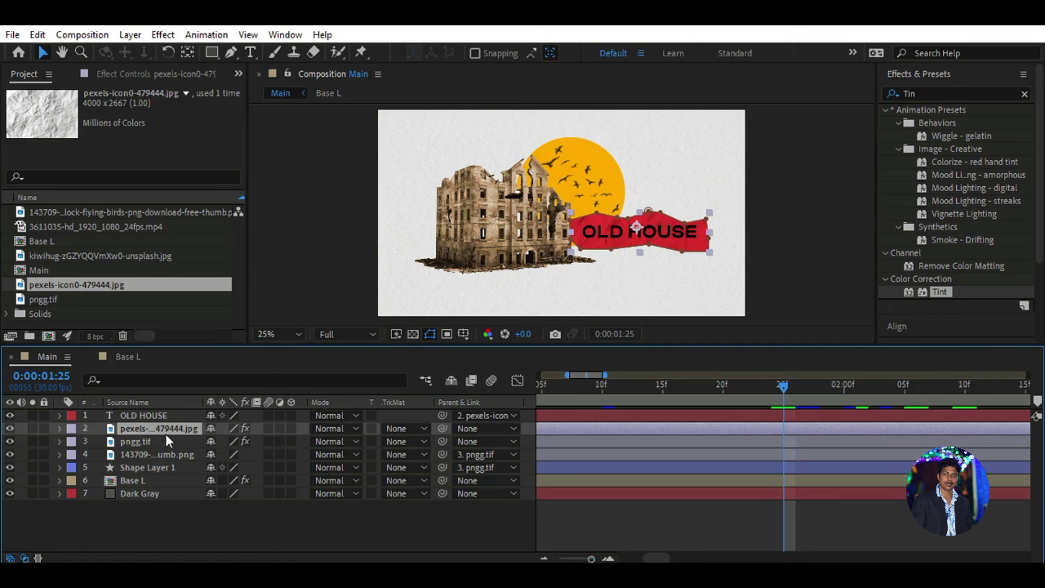
{"action": "key", "text": "m"}
{"action": "left_click", "coordinate": [112, 453]}
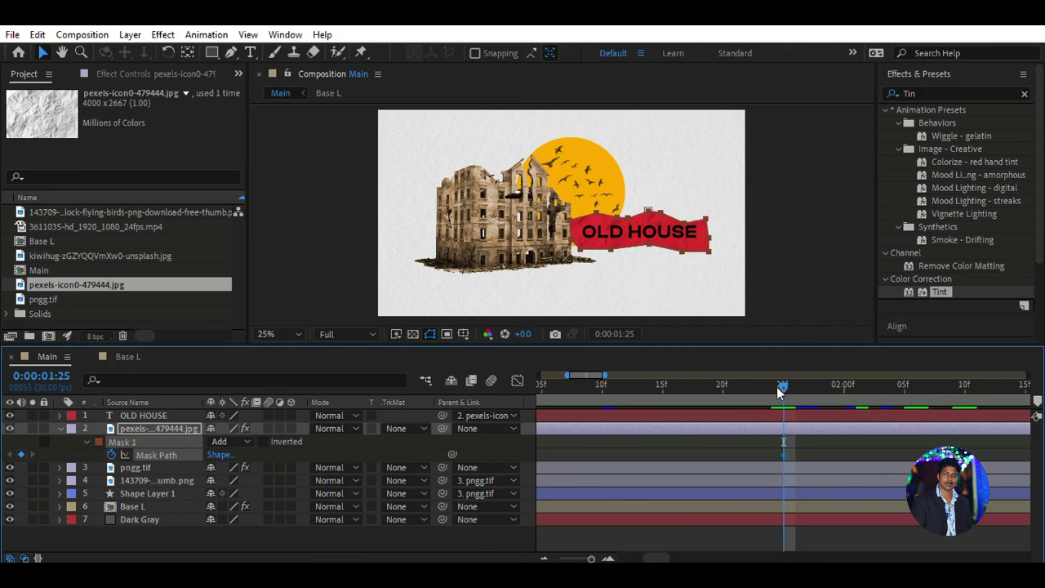
- Pull the banner mask's right corners inward at 1:20 and 1:15
{"action": "left_click_drag", "start_coordinate": [778, 389], "coordinate": [728, 389]}
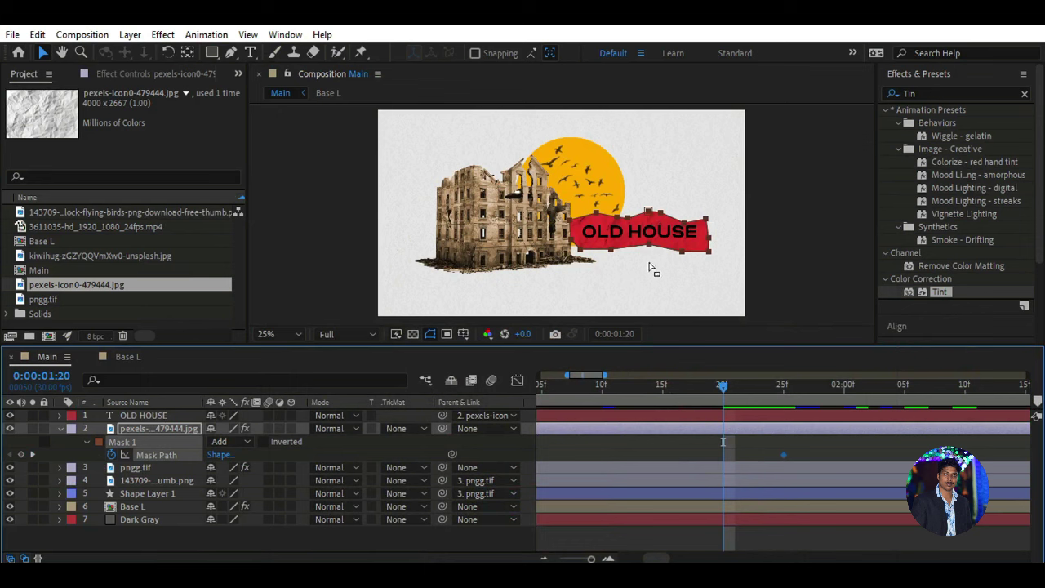
{"action": "key", "text": "period"}
{"action": "left_click_drag", "start_coordinate": [757, 265], "coordinate": [739, 251]}
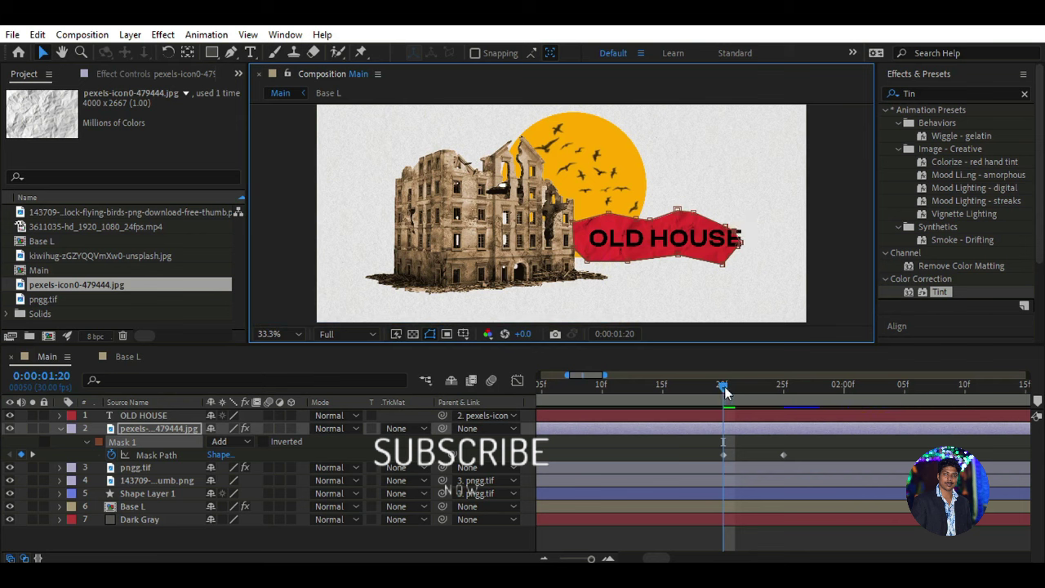
{"action": "left_click_drag", "start_coordinate": [724, 388], "coordinate": [664, 393]}
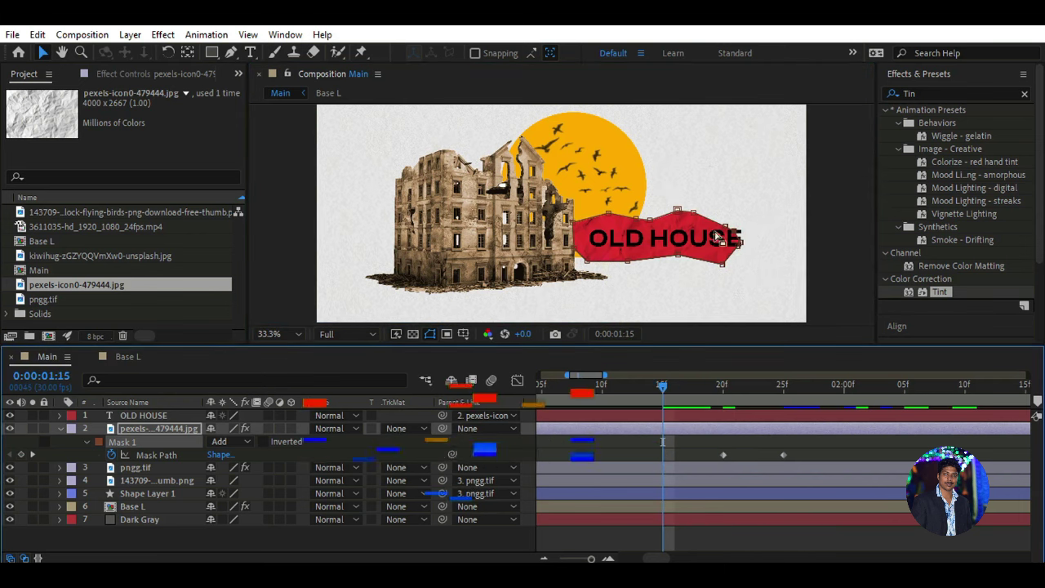
{"action": "left_click_drag", "start_coordinate": [723, 263], "coordinate": [680, 259]}
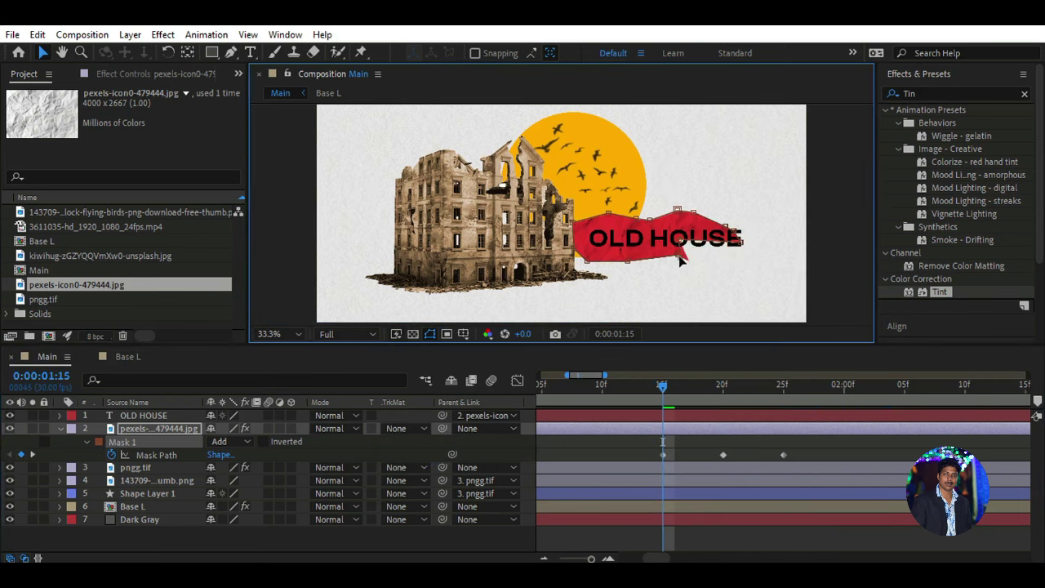
{"action": "left_click_drag", "start_coordinate": [738, 232], "coordinate": [692, 213]}
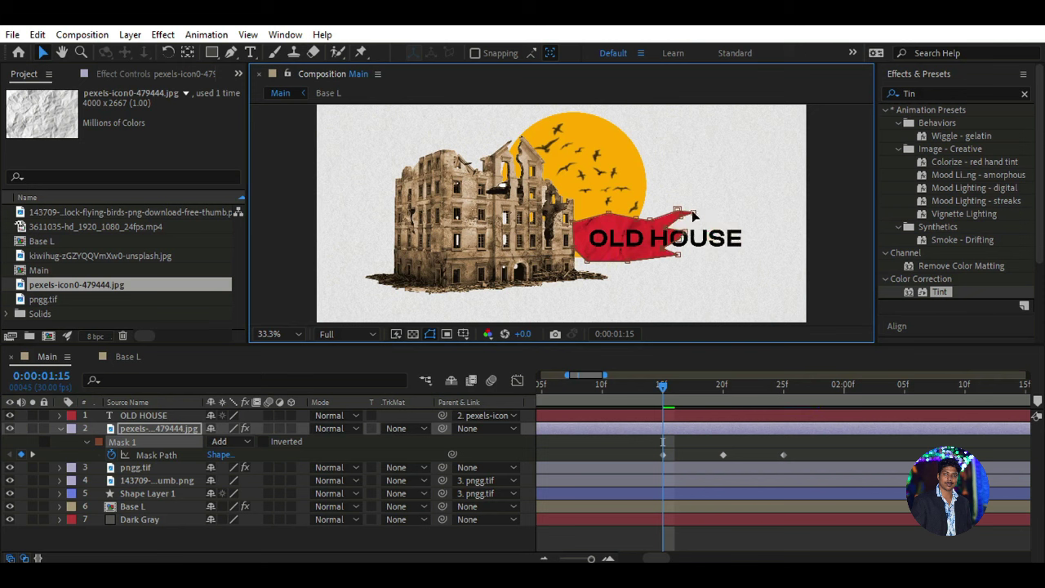
- Shrink the banner mask further to the left at 1:10 and 1:05
{"action": "left_click_drag", "start_coordinate": [661, 387], "coordinate": [602, 387]}
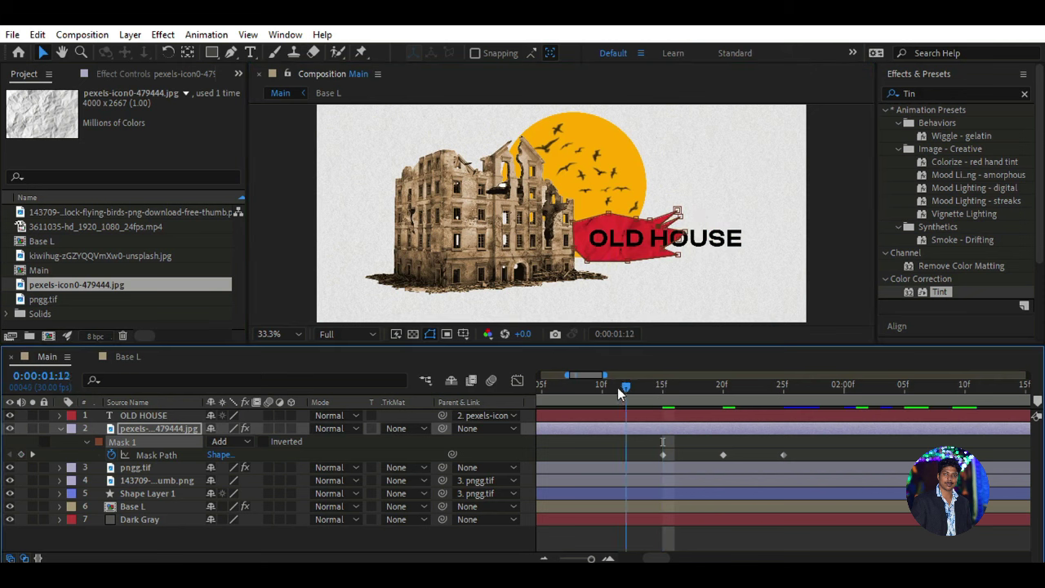
{"action": "mouse_move", "coordinate": [670, 255]}
{"action": "left_mouse_down"}
{"action": "mouse_move", "coordinate": [619, 256]}
{"action": "mouse_move", "coordinate": [681, 242]}
{"action": "mouse_move", "coordinate": [571, 237]}
{"action": "left_mouse_up"}
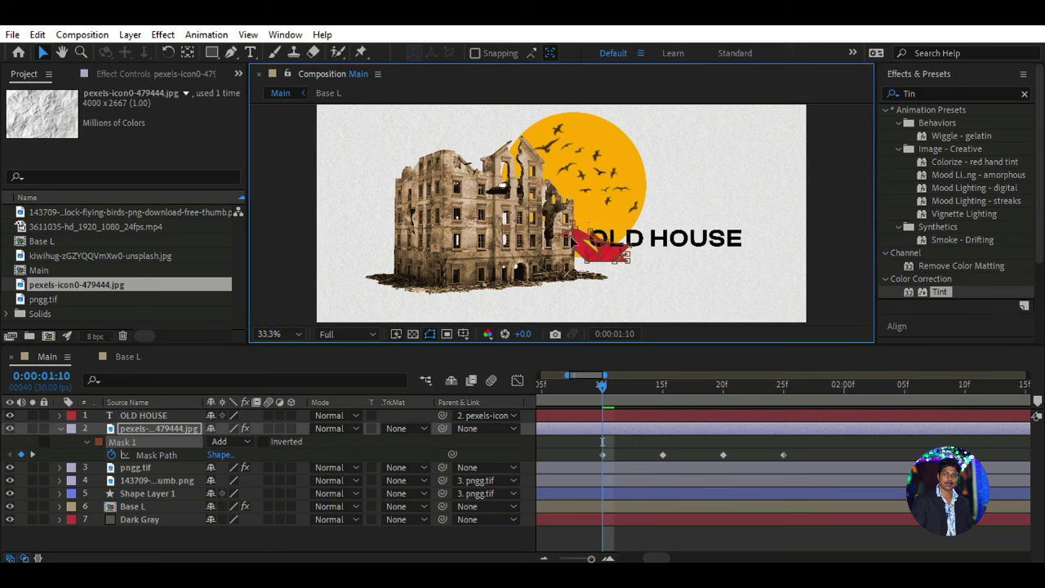
{"action": "left_click_drag", "start_coordinate": [573, 395], "coordinate": [549, 405]}
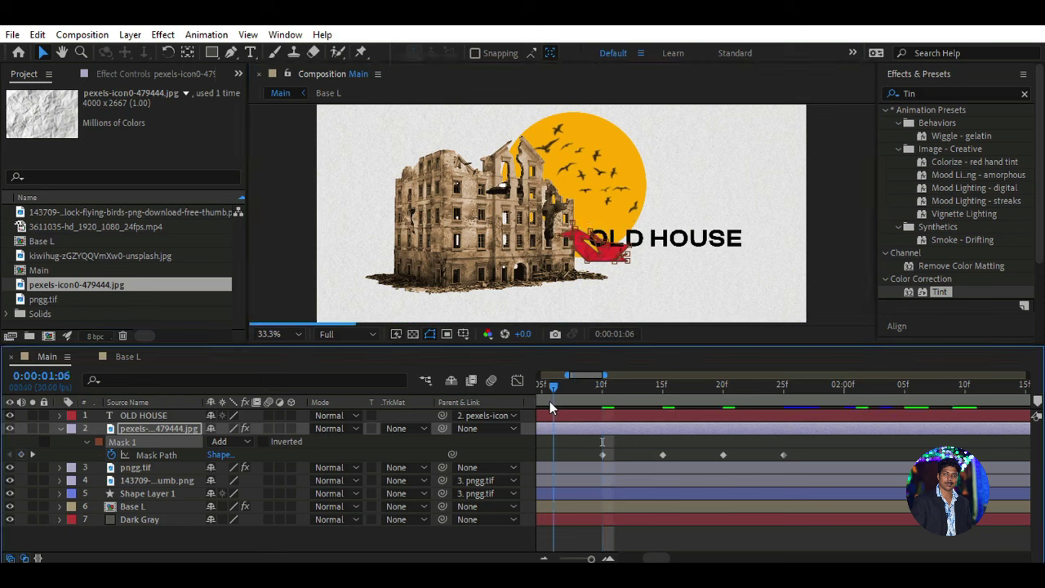
{"action": "left_click", "coordinate": [618, 387]}
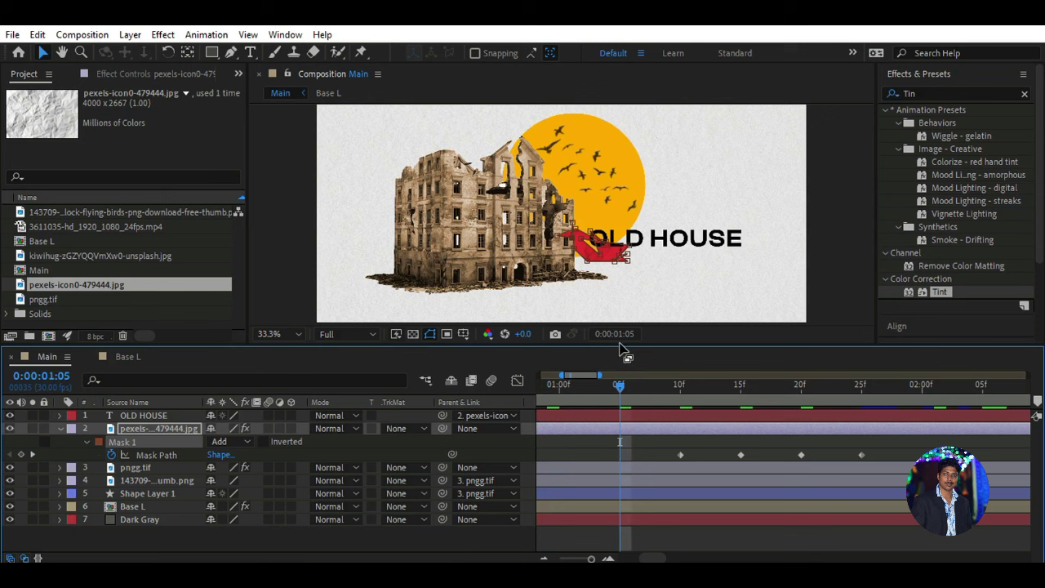
{"action": "left_click_drag", "start_coordinate": [629, 262], "coordinate": [597, 251]}
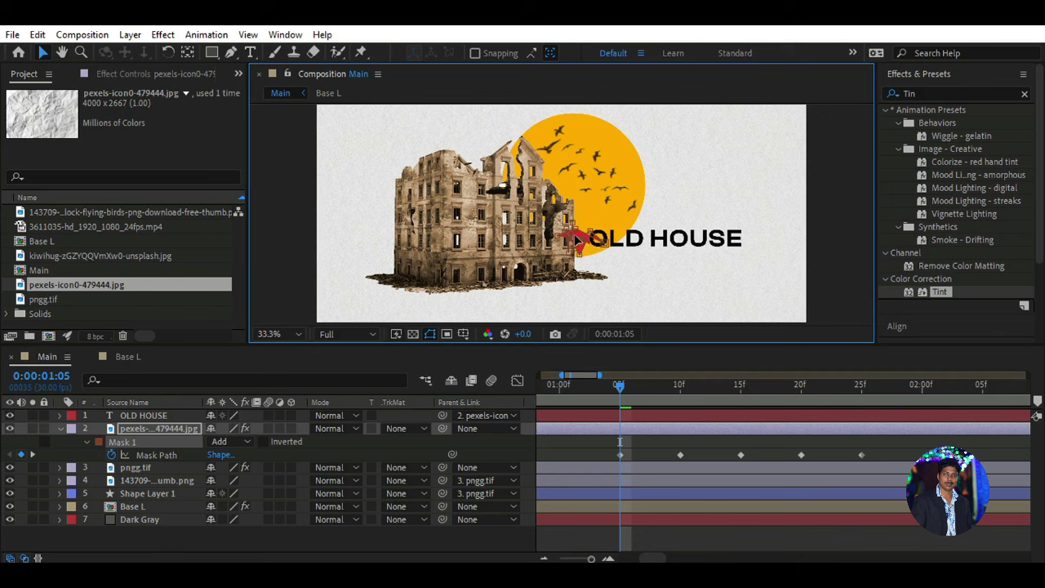
- Convert all the banner's Mask Path keyframes to hold keyframes
{"action": "scroll", "coordinate": [576, 238], "scroll_direction": "down", "scroll_amount": 1}
{"action": "left_click", "coordinate": [560, 384]}
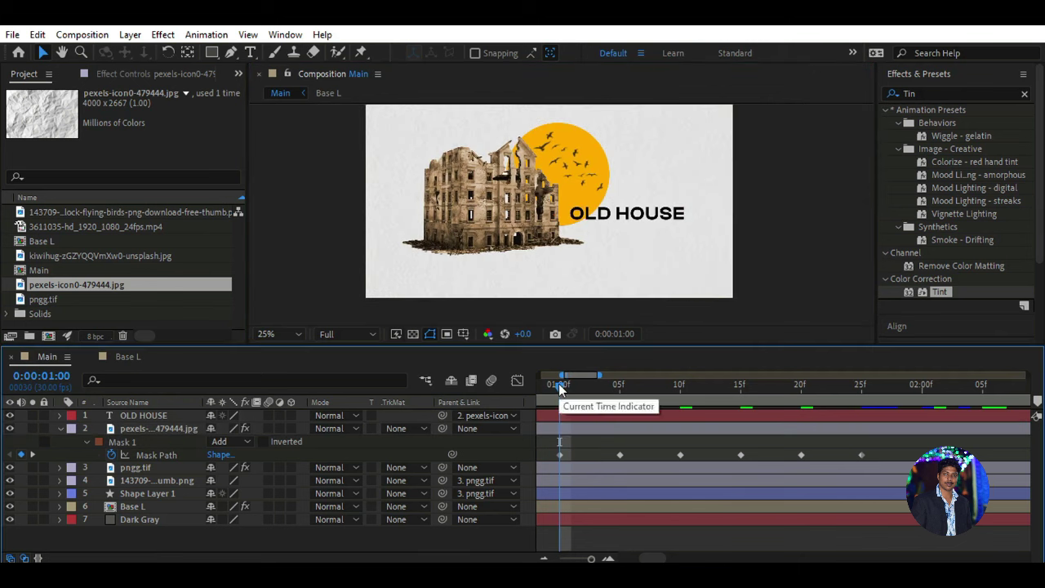
{"action": "left_click_drag", "start_coordinate": [881, 447], "coordinate": [555, 457]}
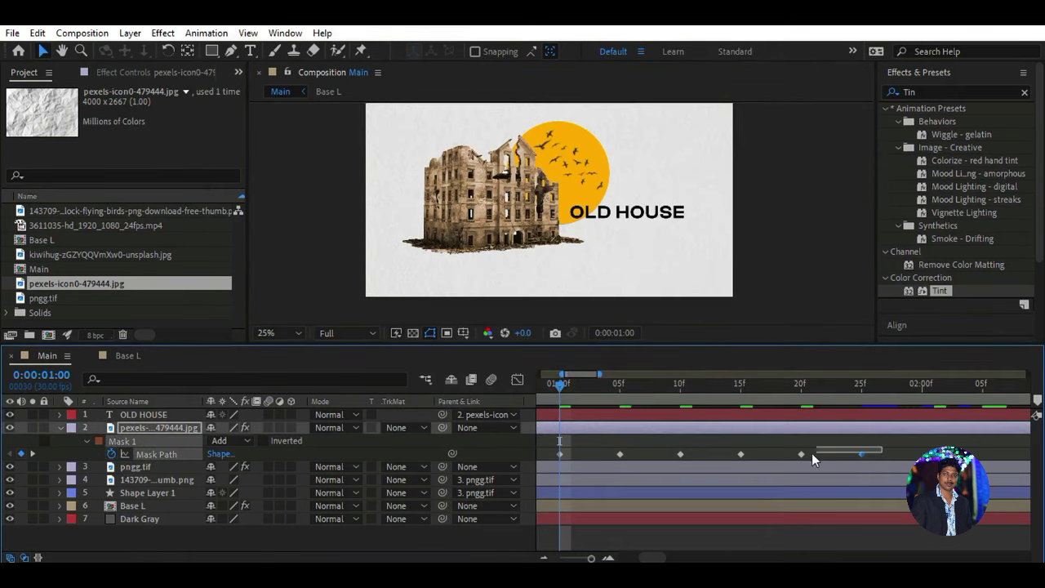
{"action": "right_click", "coordinate": [559, 457]}
{"action": "left_click", "coordinate": [620, 375]}
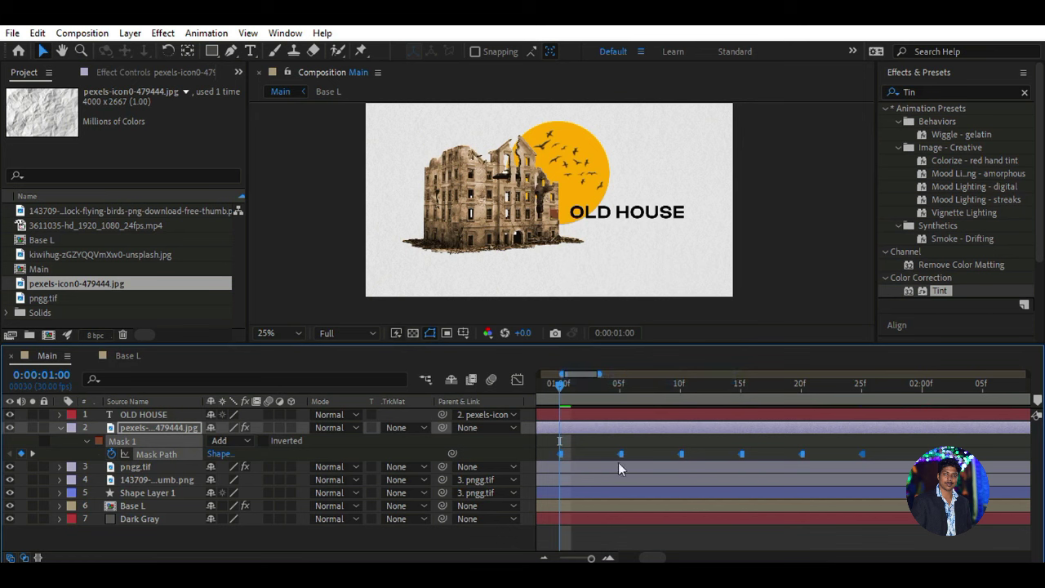
- Trim the red banner and OLD HOUSE layers to start at 1:00 and preview the entrance
{"action": "left_click_drag", "start_coordinate": [591, 558], "coordinate": [583, 559]}
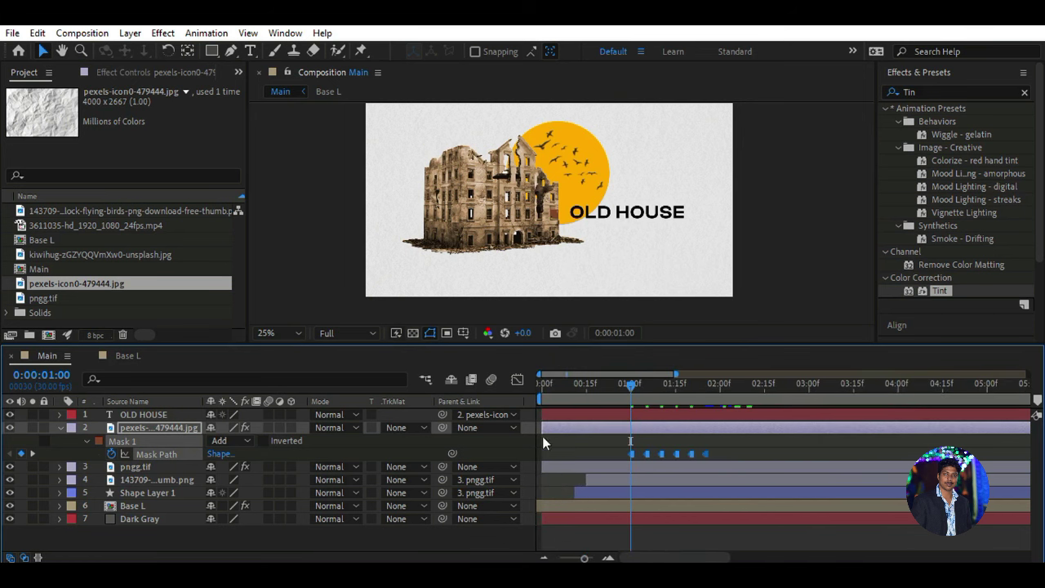
{"action": "left_click_drag", "start_coordinate": [543, 437], "coordinate": [625, 438]}
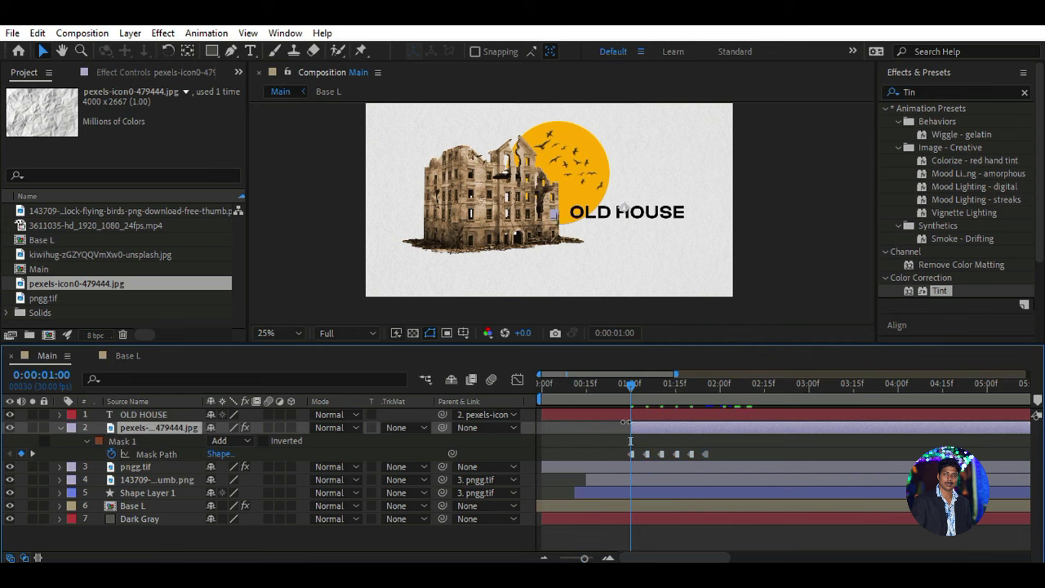
{"action": "left_click_drag", "start_coordinate": [543, 414], "coordinate": [631, 436]}
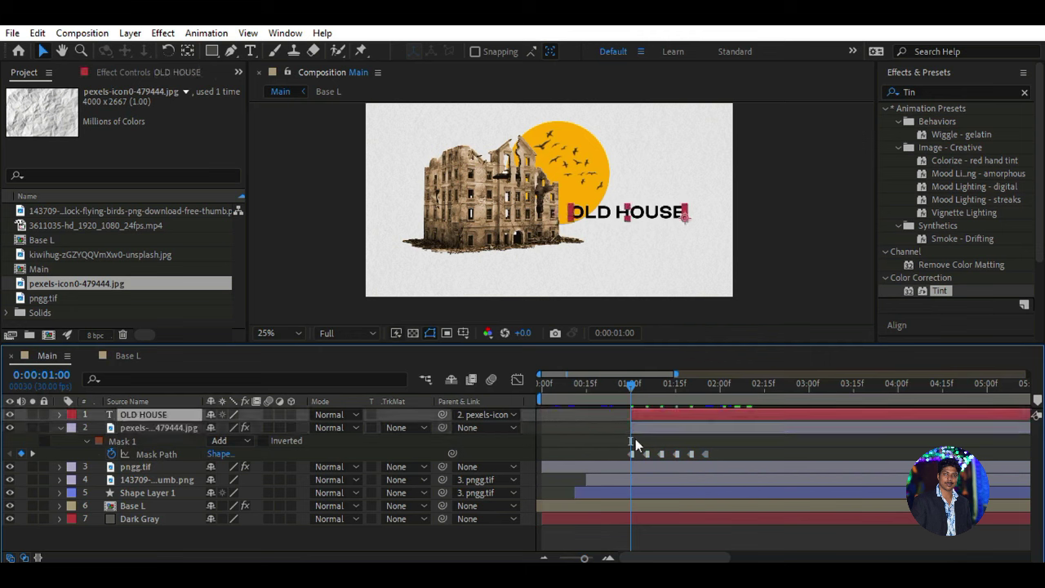
{"action": "mouse_move", "coordinate": [633, 391]}
{"action": "left_mouse_down"}
{"action": "mouse_move", "coordinate": [669, 421]}
{"action": "mouse_move", "coordinate": [642, 422]}
{"action": "mouse_move", "coordinate": [666, 422]}
{"action": "left_mouse_up"}
- Duplicate the banner to the top and use it as OLD HOUSE's Alpha Matte
{"action": "left_click", "coordinate": [58, 427]}
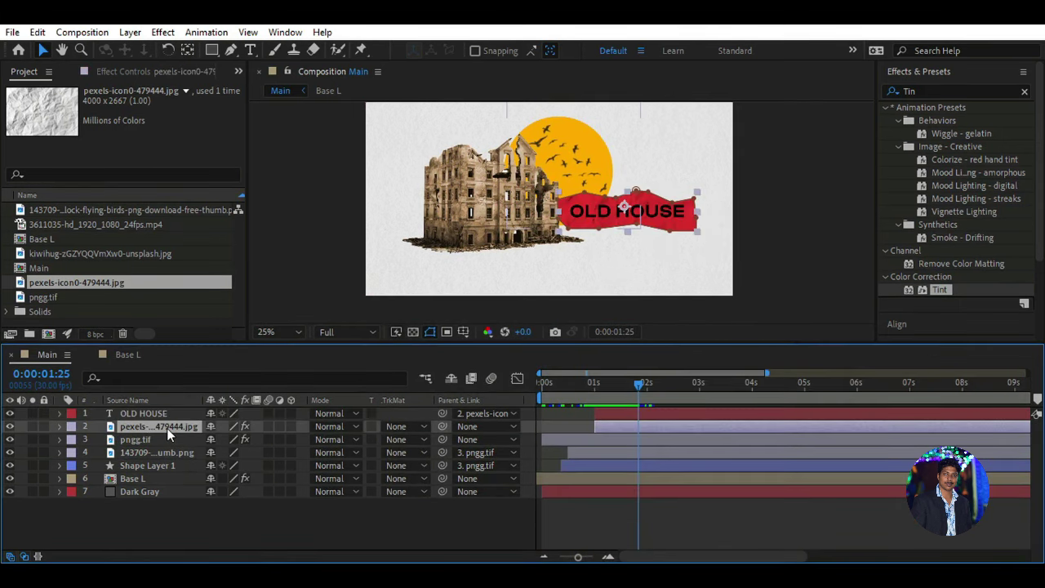
{"action": "key", "text": "ctrl+d"}
{"action": "left_click_drag", "start_coordinate": [167, 427], "coordinate": [171, 415]}
{"action": "left_click", "coordinate": [404, 426]}
{"action": "left_click", "coordinate": [439, 467]}
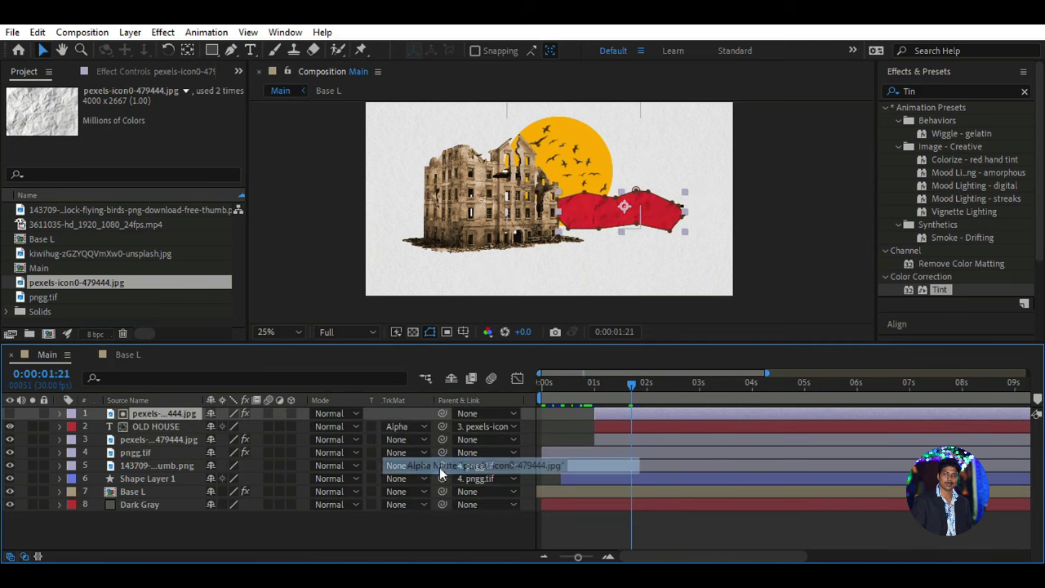
{"action": "left_click_drag", "start_coordinate": [629, 385], "coordinate": [646, 397]}
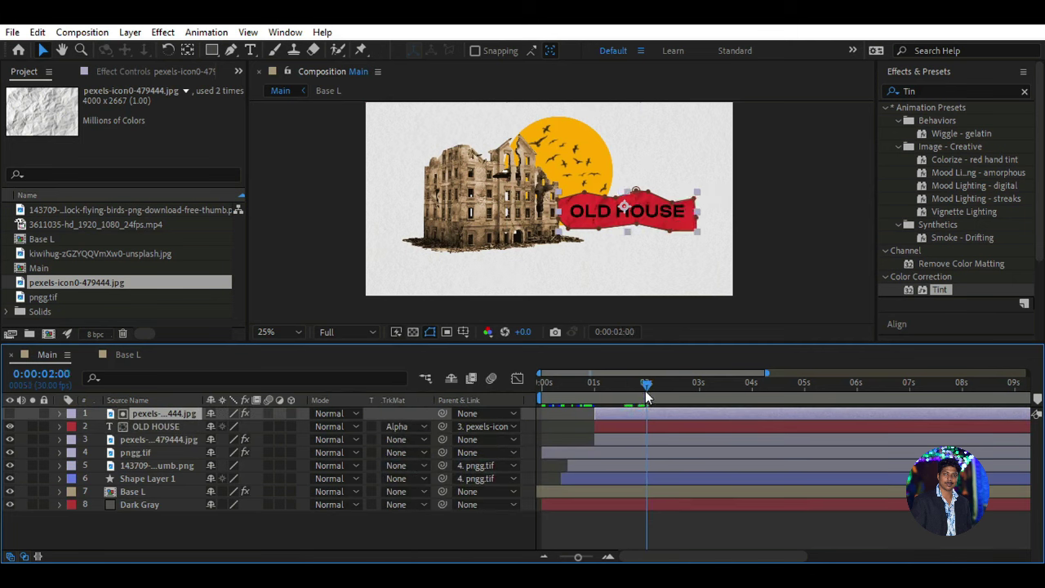
- Duplicate the title, matte and banner layers together and reorder the copies
{"action": "left_click", "coordinate": [161, 427]}
{"action": "left_click", "coordinate": [173, 415], "text": "ctrl"}
{"action": "left_click", "coordinate": [163, 436], "text": "ctrl"}
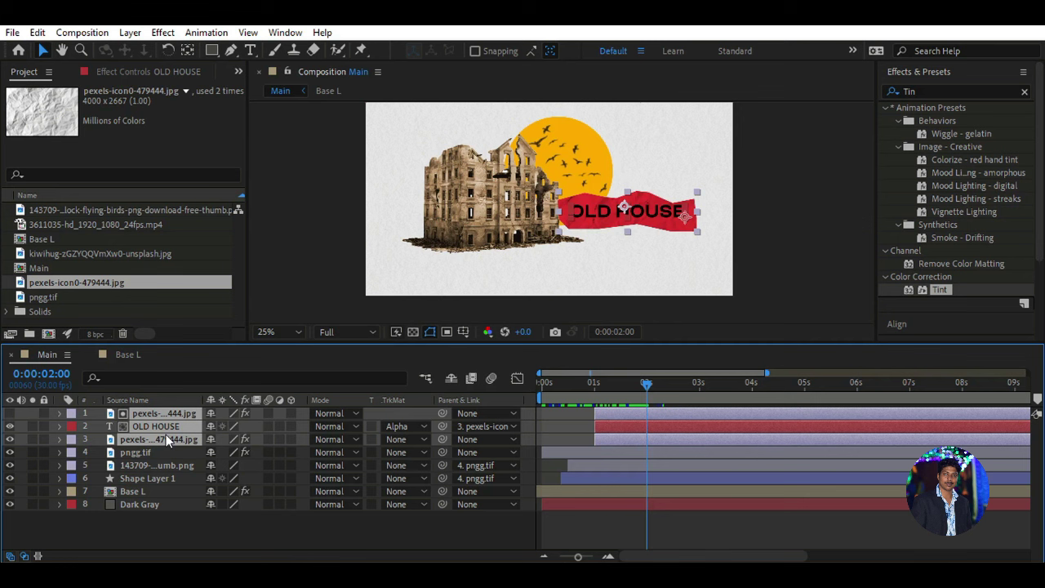
{"action": "key", "text": "ctrl+d"}
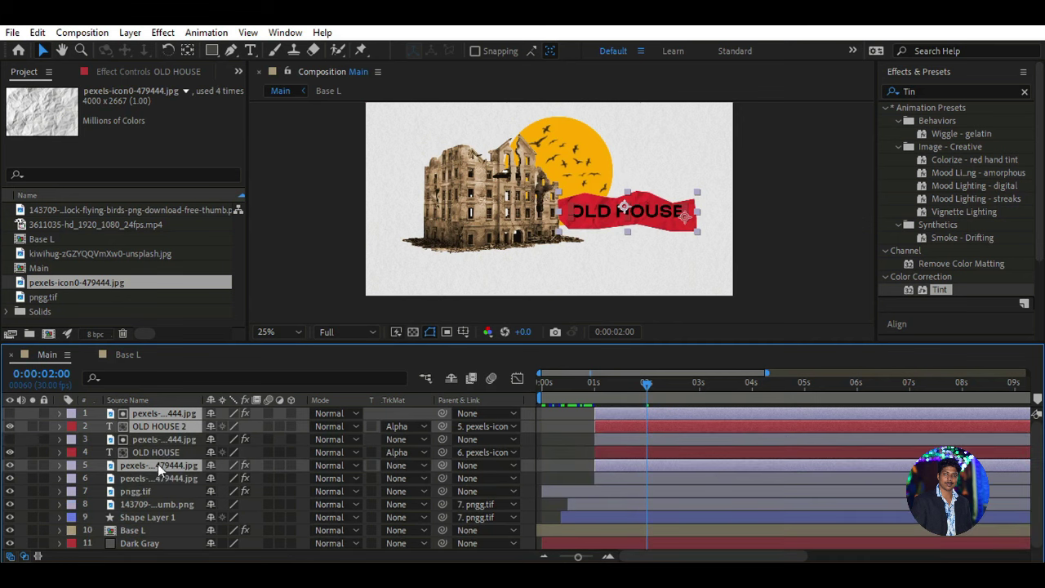
{"action": "left_click_drag", "start_coordinate": [158, 463], "coordinate": [163, 430]}
{"action": "left_click_drag", "start_coordinate": [156, 471], "coordinate": [162, 438]}
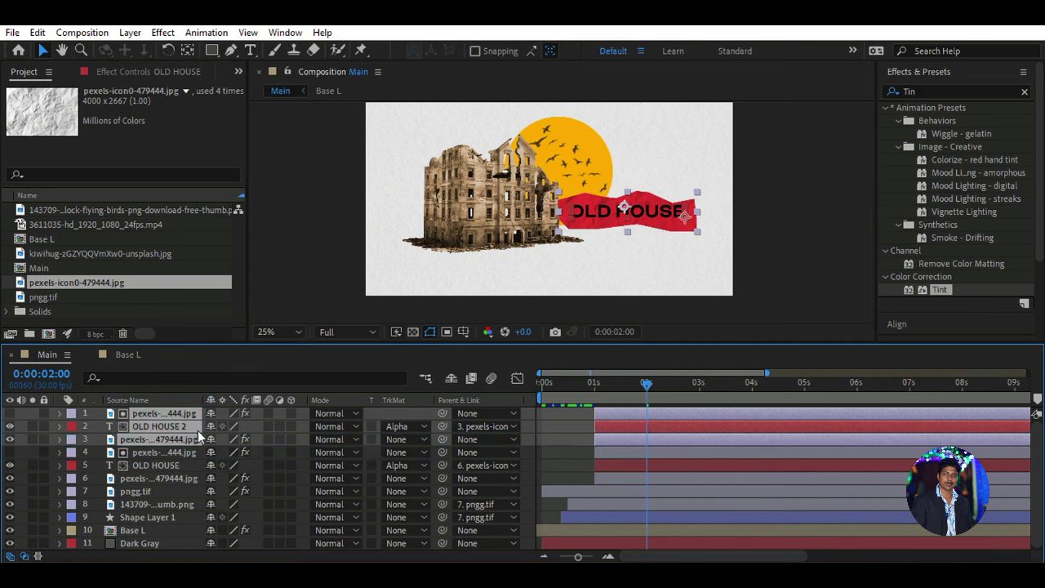
- Change the OLD HOUSE 2 text to 'Documentary'
{"action": "left_click", "coordinate": [196, 427]}
{"action": "double_click", "coordinate": [149, 425]}
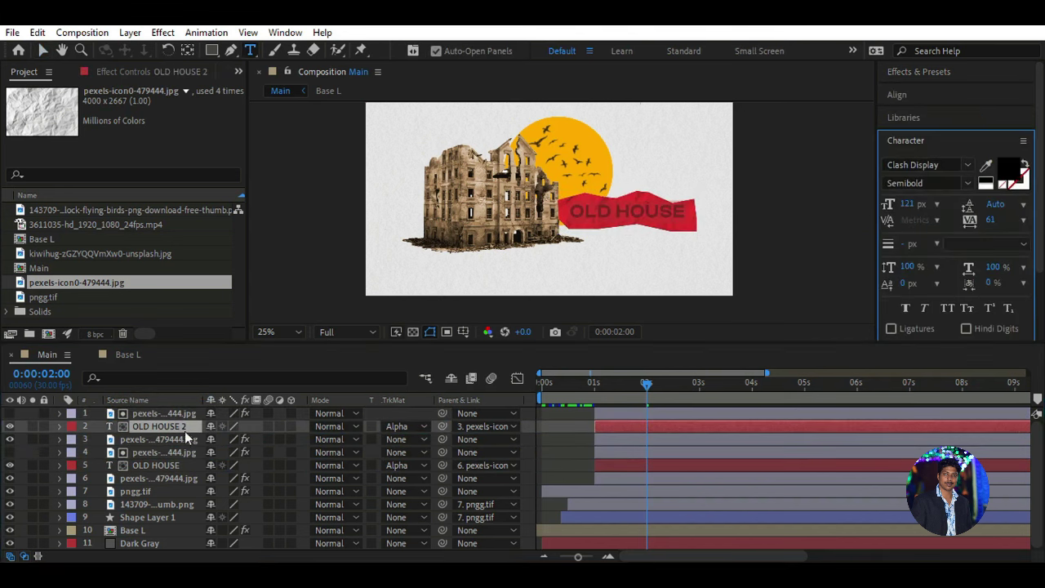
{"action": "type", "text": "Documentary"}
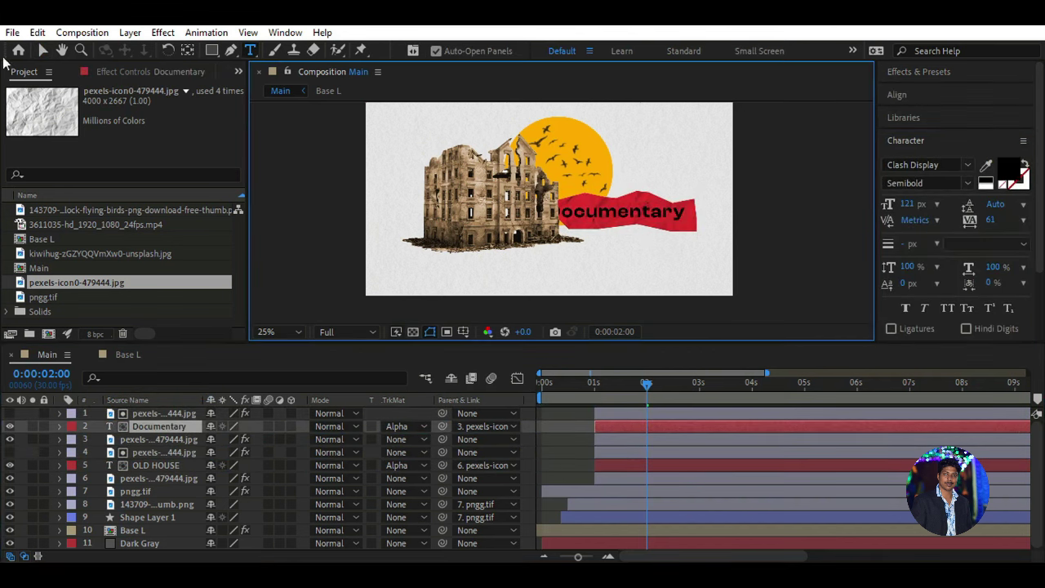
{"action": "left_click", "coordinate": [112, 430]}
- Make DOCUMENTARY heavier, all capitals, and set its font size to 91 px
{"action": "left_click", "coordinate": [906, 205]}
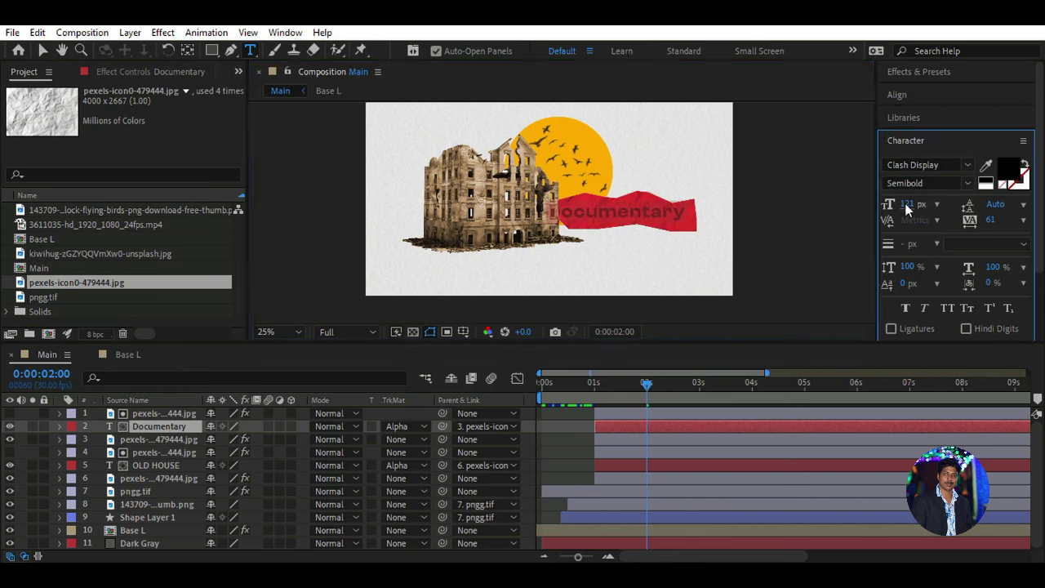
{"action": "left_click_drag", "start_coordinate": [900, 204], "coordinate": [936, 290]}
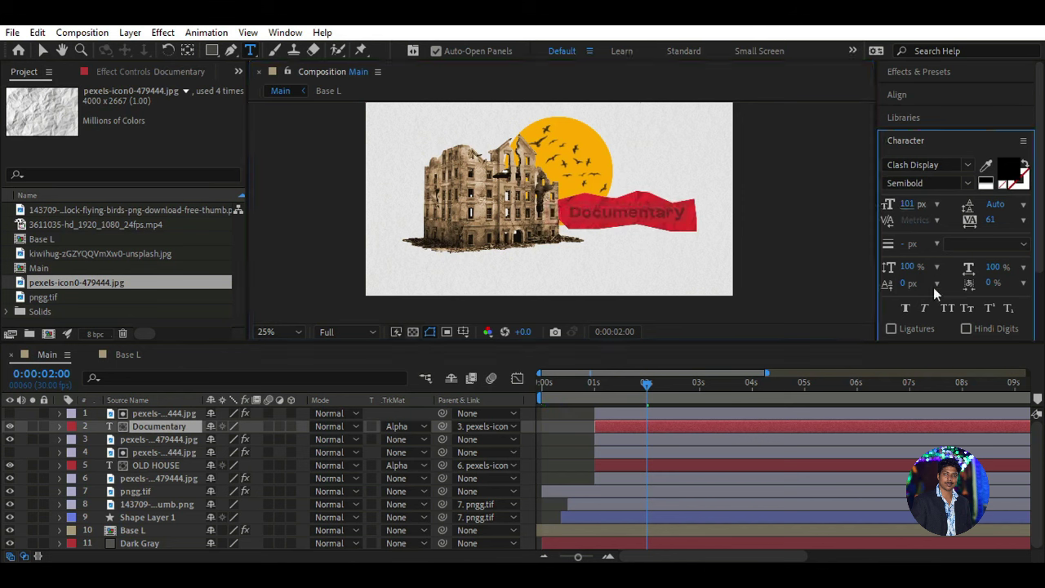
{"action": "left_click", "coordinate": [905, 308]}
{"action": "left_click", "coordinate": [946, 308]}
{"action": "mouse_move", "coordinate": [907, 204]}
{"action": "left_mouse_down"}
{"action": "mouse_move", "coordinate": [896, 205]}
{"action": "mouse_move", "coordinate": [918, 211]}
{"action": "left_mouse_up"}
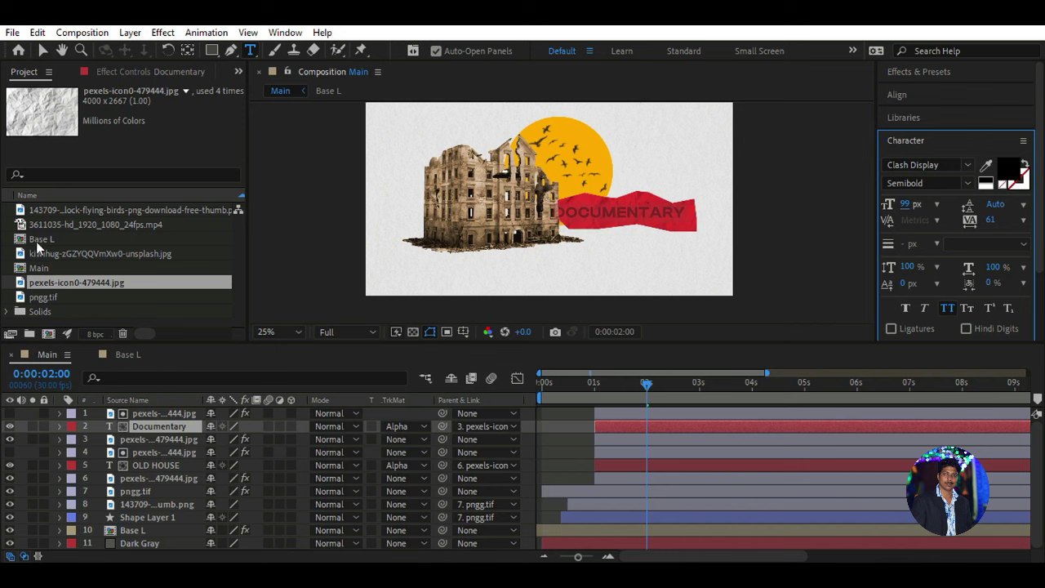
{"action": "left_click", "coordinate": [43, 51]}
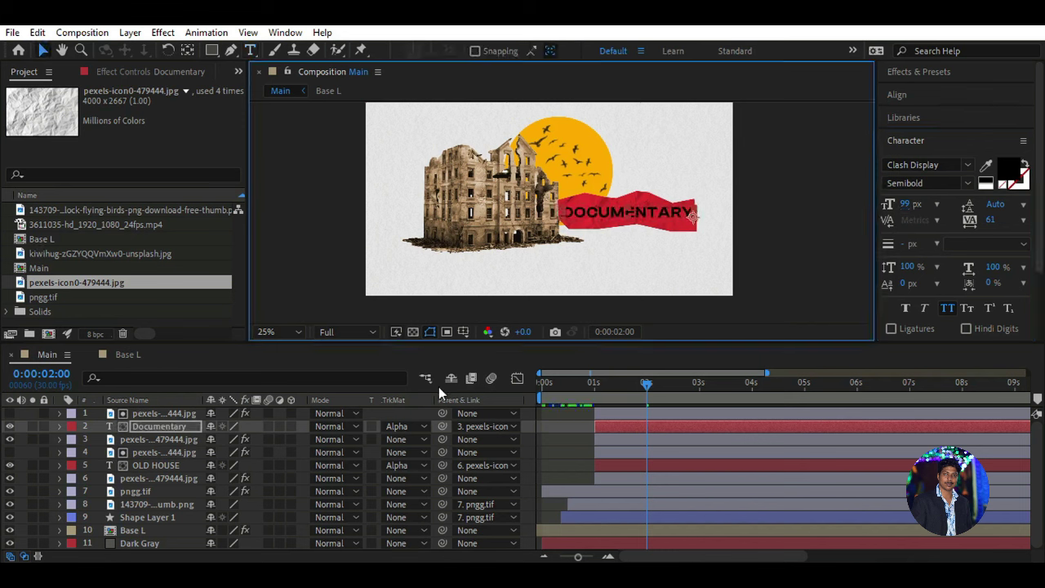
{"action": "double_click", "coordinate": [155, 426]}
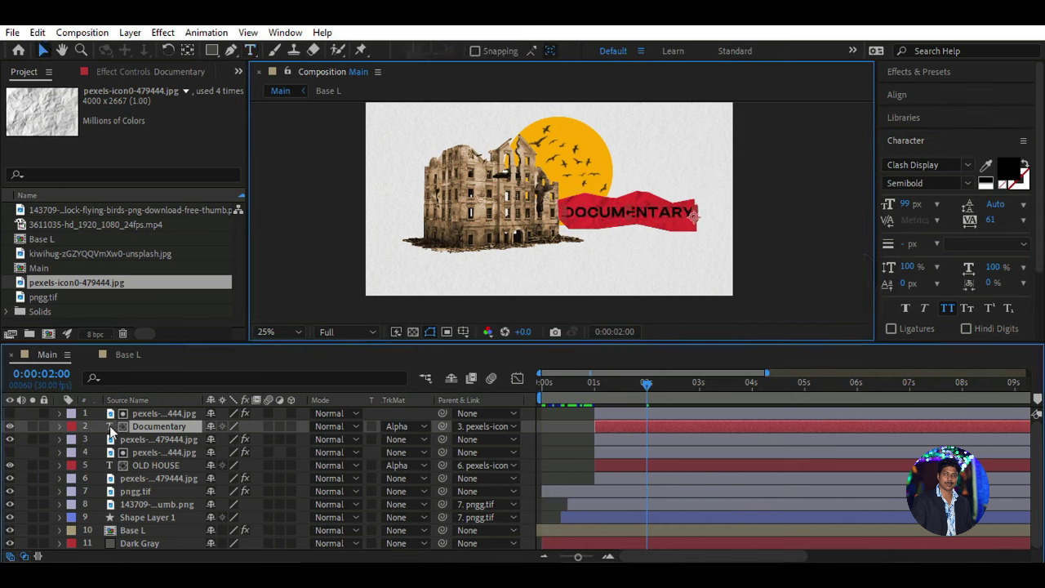
{"action": "left_click", "coordinate": [904, 205]}
{"action": "left_click_drag", "start_coordinate": [904, 205], "coordinate": [900, 205]}
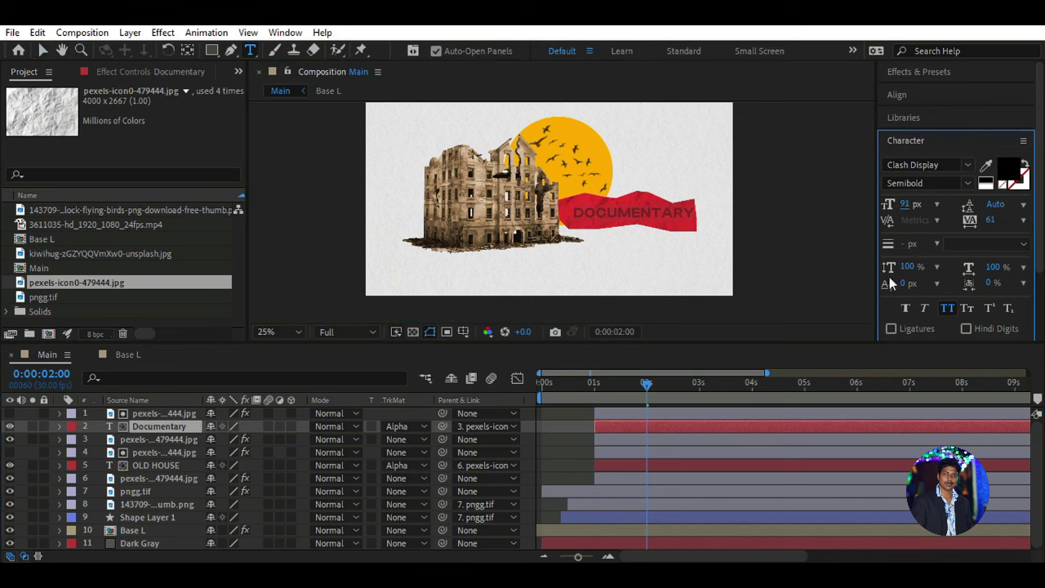
{"action": "left_click", "coordinate": [154, 427]}
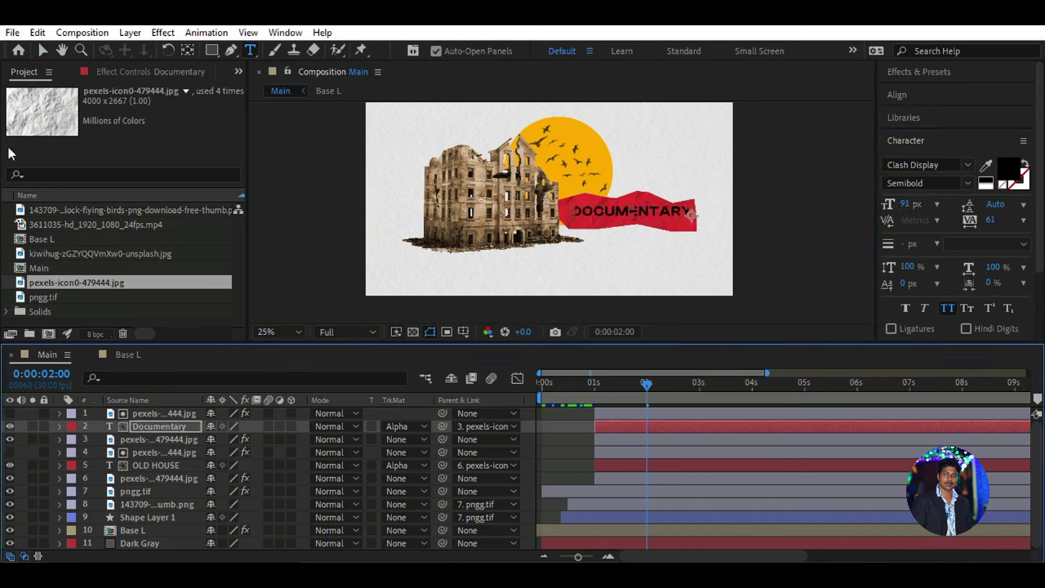
- Set the copied banner's Tint Map White To a light grey
{"action": "left_click", "coordinate": [41, 50]}
{"action": "left_click", "coordinate": [153, 439]}
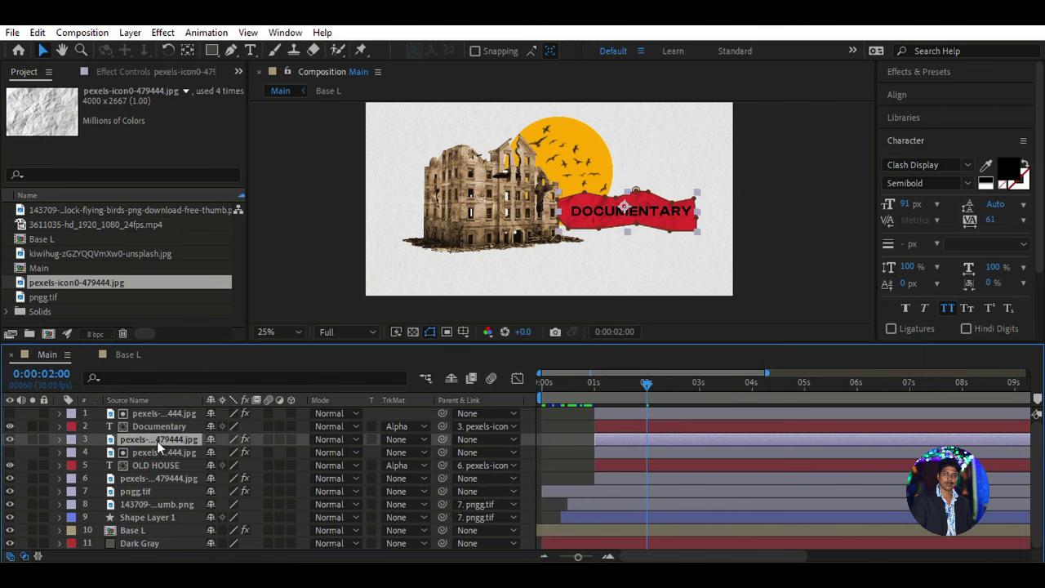
{"action": "left_click", "coordinate": [151, 72]}
{"action": "scroll", "coordinate": [235, 212], "scroll_direction": "down", "scroll_amount": 3}
{"action": "scroll", "coordinate": [236, 212], "scroll_direction": "down", "scroll_amount": 2}
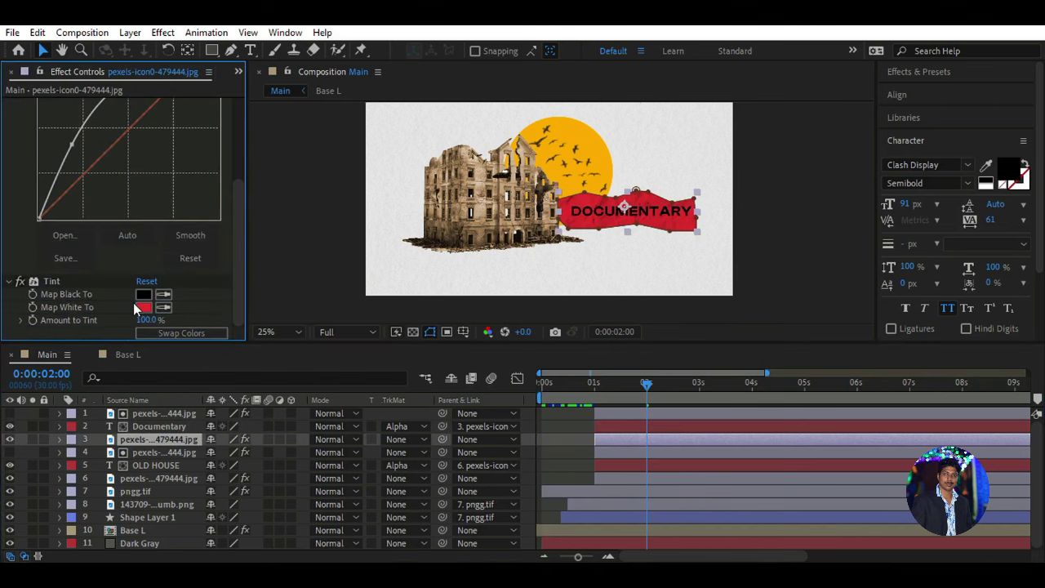
{"action": "left_click", "coordinate": [143, 307]}
{"action": "left_click_drag", "start_coordinate": [577, 343], "coordinate": [571, 321]}
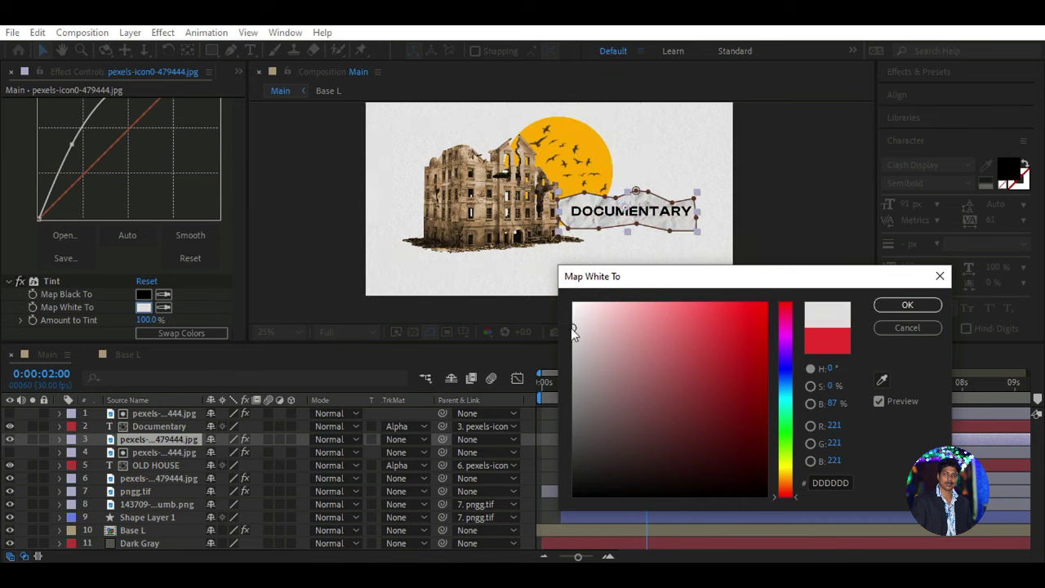
{"action": "left_click", "coordinate": [573, 327]}
{"action": "left_click", "coordinate": [901, 305]}
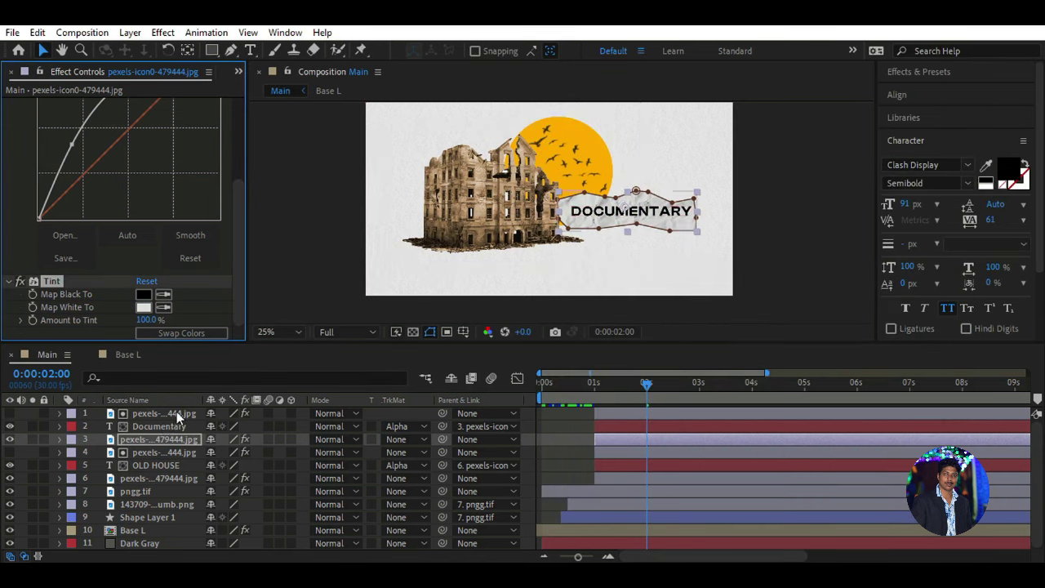
- Move the DOCUMENTARY banner, text and matte below the OLD HOUSE banner
{"action": "left_click", "coordinate": [176, 411], "text": "shift"}
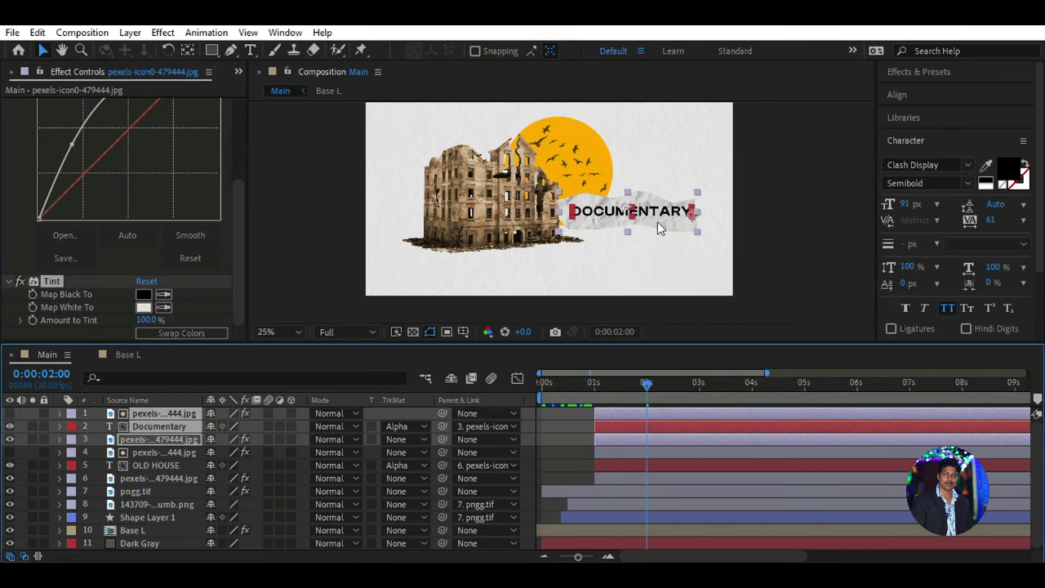
{"action": "left_click_drag", "start_coordinate": [657, 221], "coordinate": [655, 258]}
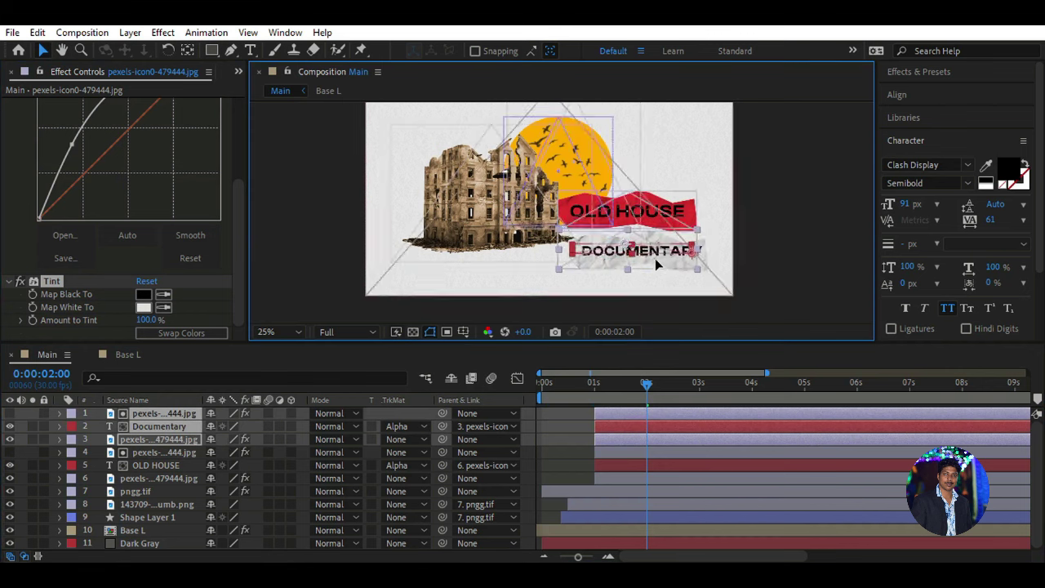
{"action": "left_click", "coordinate": [184, 438]}
- Shrink the grey banner to 25% scale and nudge it to the right
{"action": "left_click", "coordinate": [179, 440]}
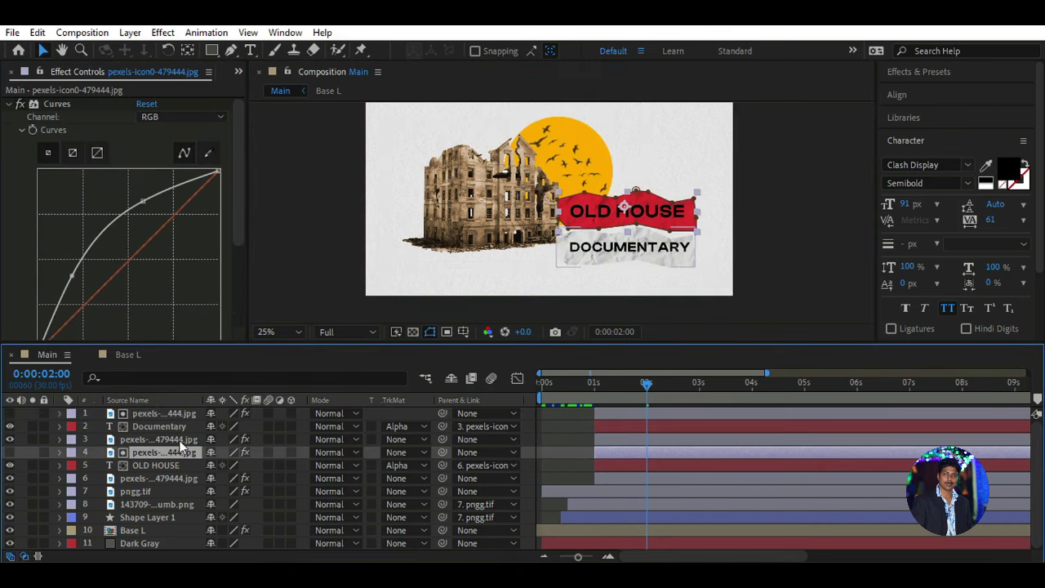
{"action": "key", "text": "ctrl+Up"}
{"action": "key", "text": "ctrl+Down"}
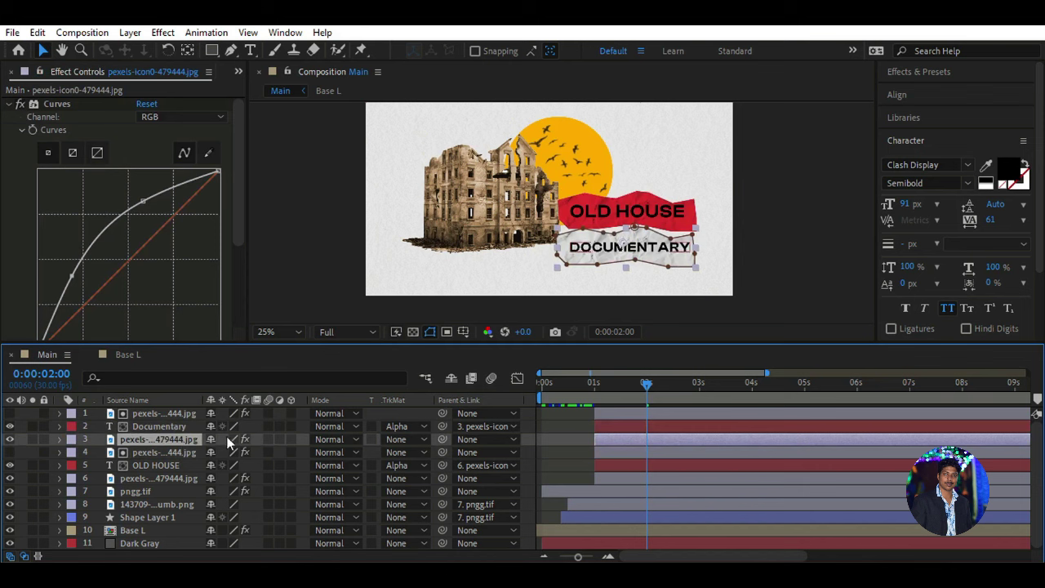
{"action": "key", "text": "s"}
{"action": "left_click_drag", "start_coordinate": [230, 452], "coordinate": [219, 452]}
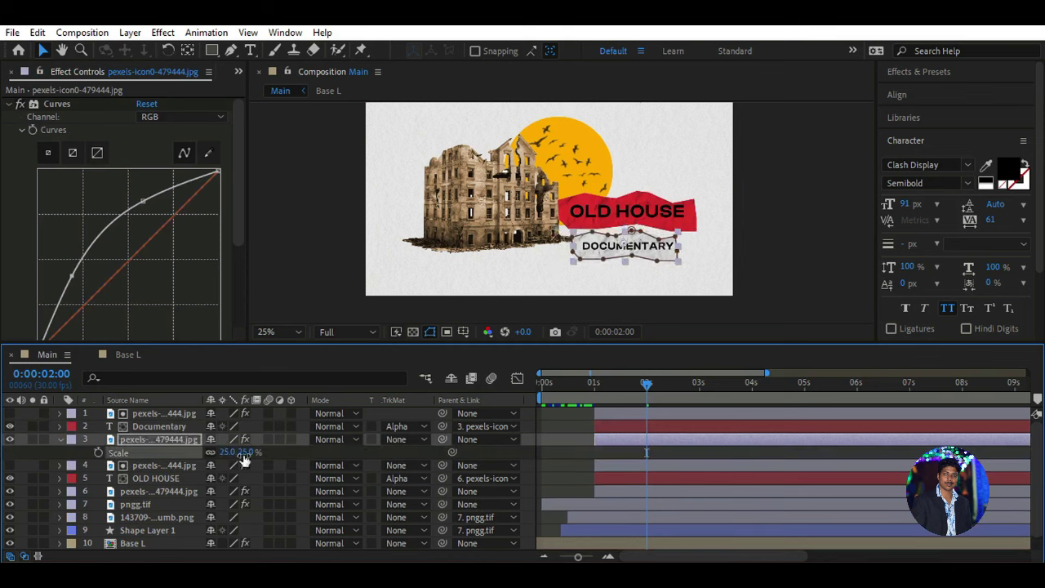
{"action": "left_click", "coordinate": [152, 423]}
{"action": "left_click", "coordinate": [160, 441]}
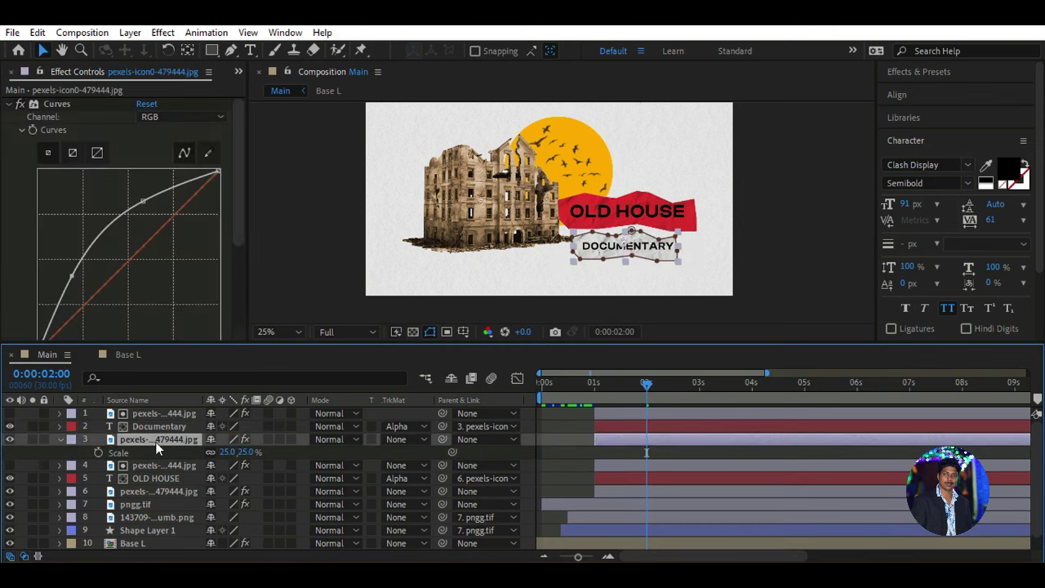
{"action": "key", "text": "shift+Right"}
{"action": "key", "text": "shift+Right"}
{"action": "key", "text": "shift+Right"}
{"action": "key", "text": "shift+Right"}
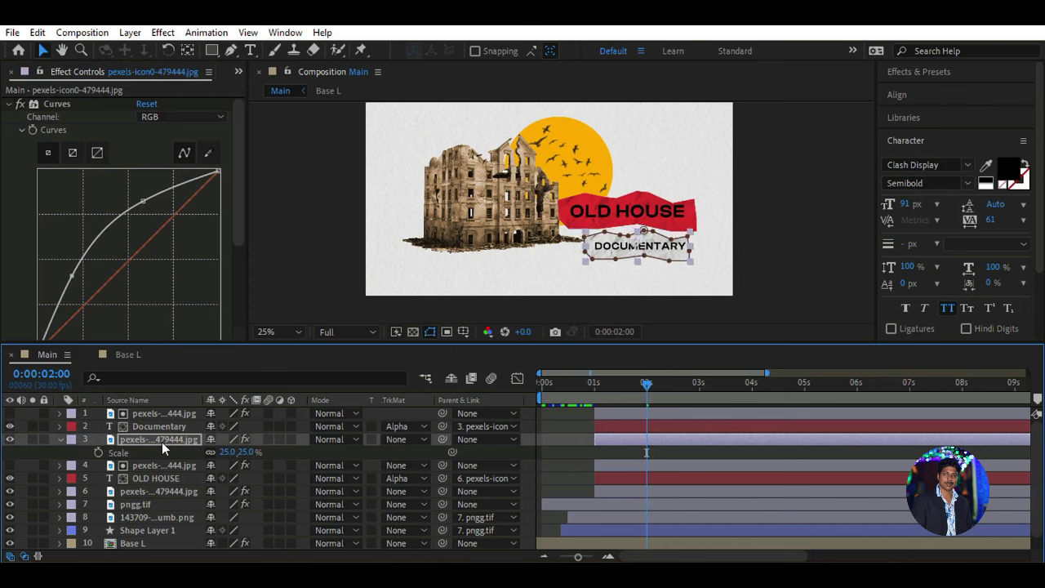
{"action": "key", "text": "shift+Right"}
{"action": "key", "text": "shift+Right"}
{"action": "key", "text": "shift+Right"}
{"action": "key", "text": "shift+Right"}
{"action": "key", "text": "shift+Right"}
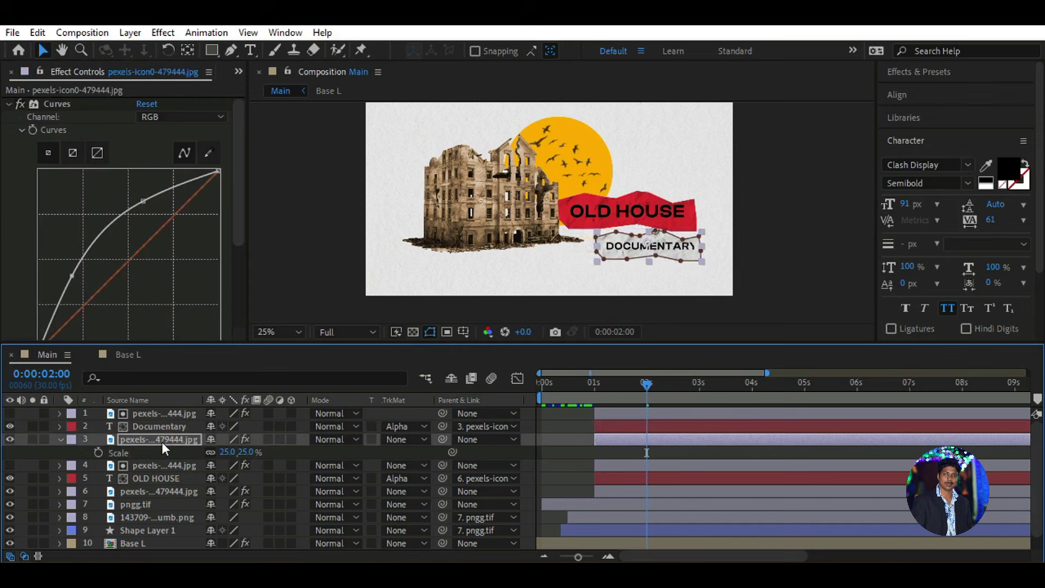
{"action": "key", "text": "shift+Right"}
- Make the DOCUMENTARY text bolder and give the timeline more room
{"action": "left_click", "coordinate": [159, 426]}
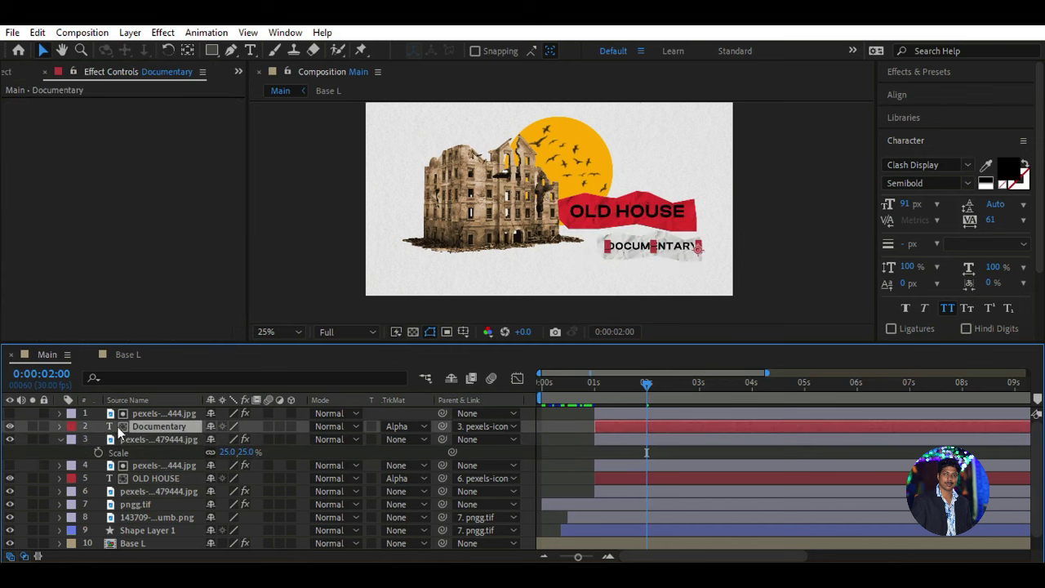
{"action": "key", "text": "ctrl+t"}
{"action": "left_click", "coordinate": [905, 308]}
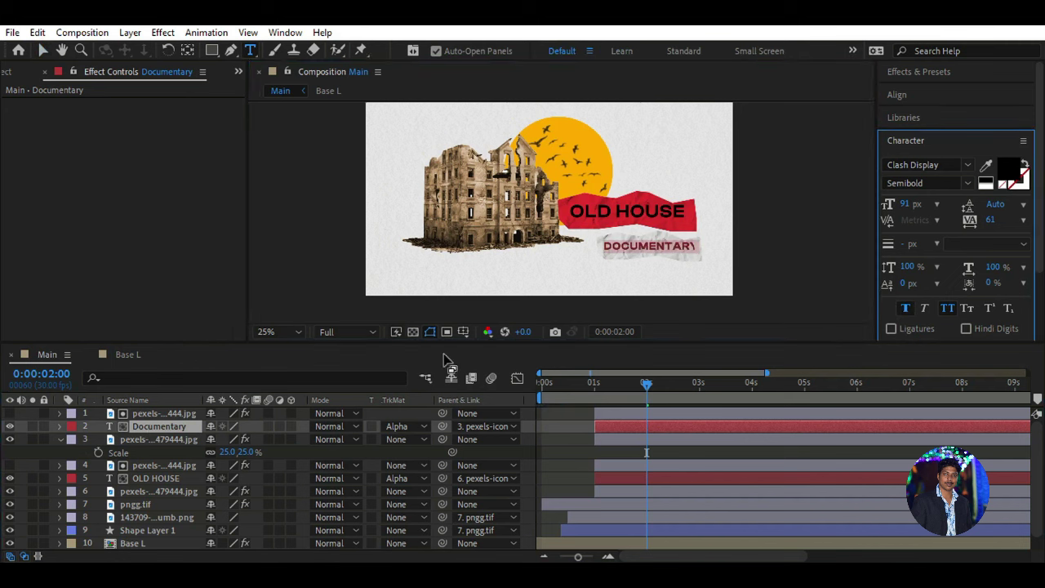
{"action": "left_click", "coordinate": [64, 439]}
{"action": "left_click", "coordinate": [159, 439]}
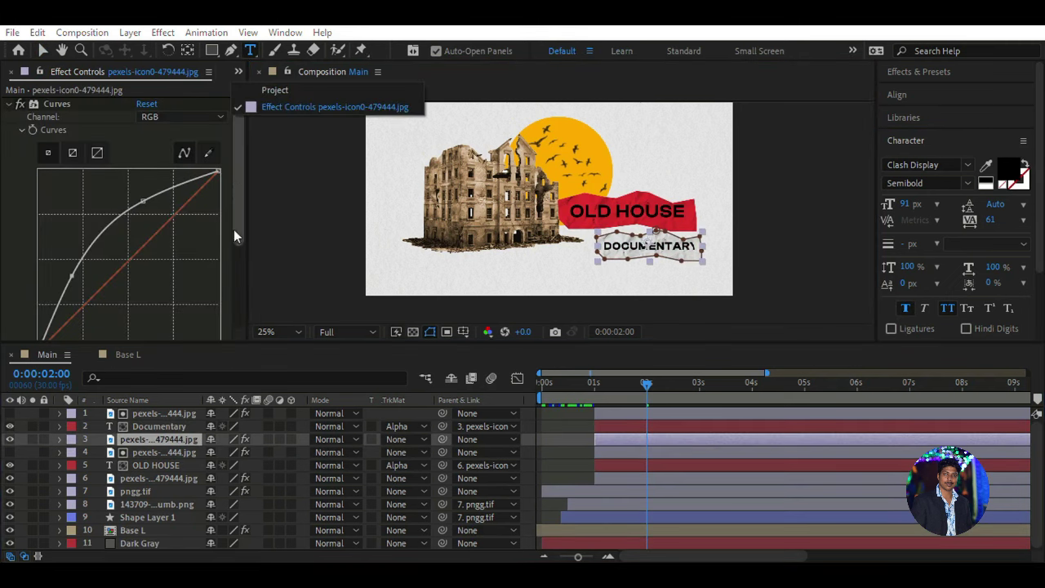
{"action": "key", "text": "ctrl+0"}
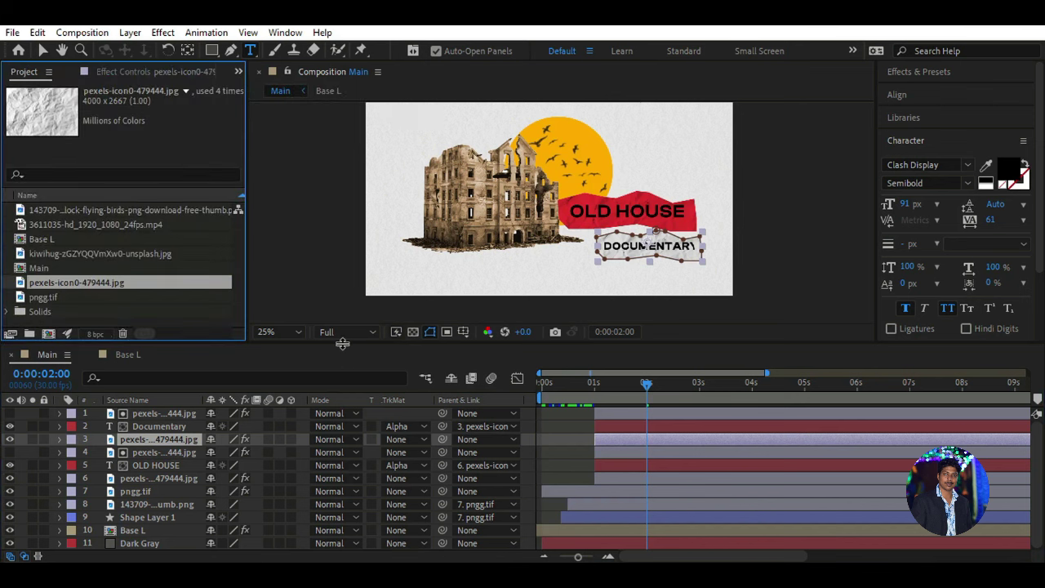
{"action": "left_click_drag", "start_coordinate": [341, 341], "coordinate": [342, 306]}
{"action": "left_click", "coordinate": [280, 525]}
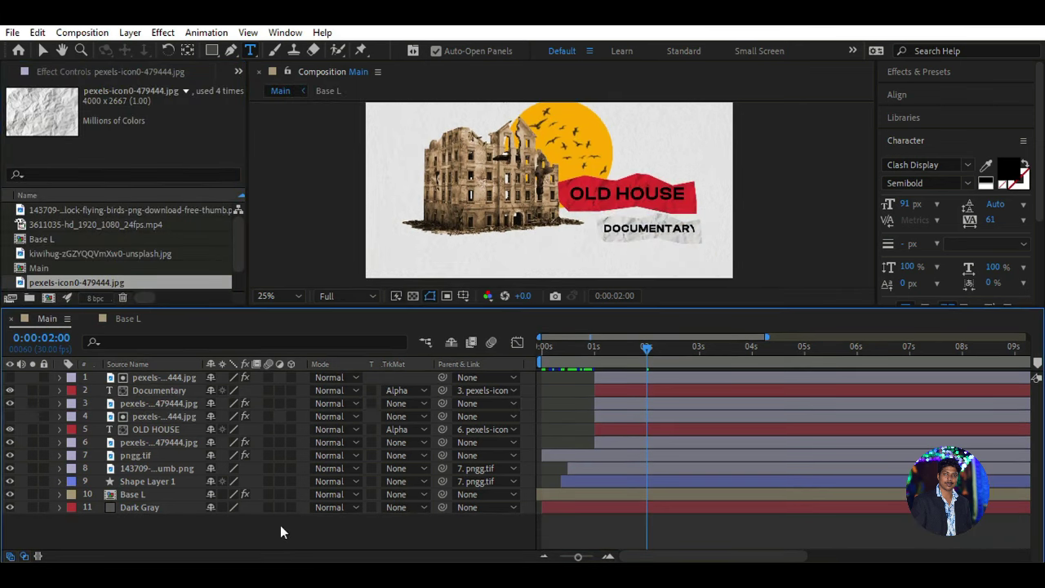
- Reduce DOCUMENTARY to 85 px and preview the title reveal from 1:17 to 2:02
{"action": "left_click", "coordinate": [141, 390]}
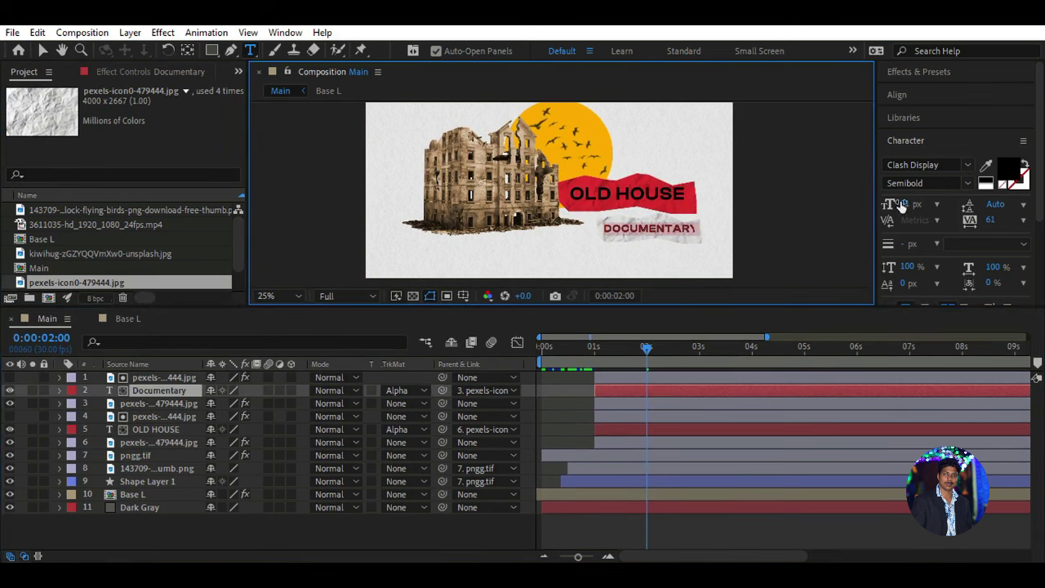
{"action": "left_click_drag", "start_coordinate": [900, 205], "coordinate": [896, 204]}
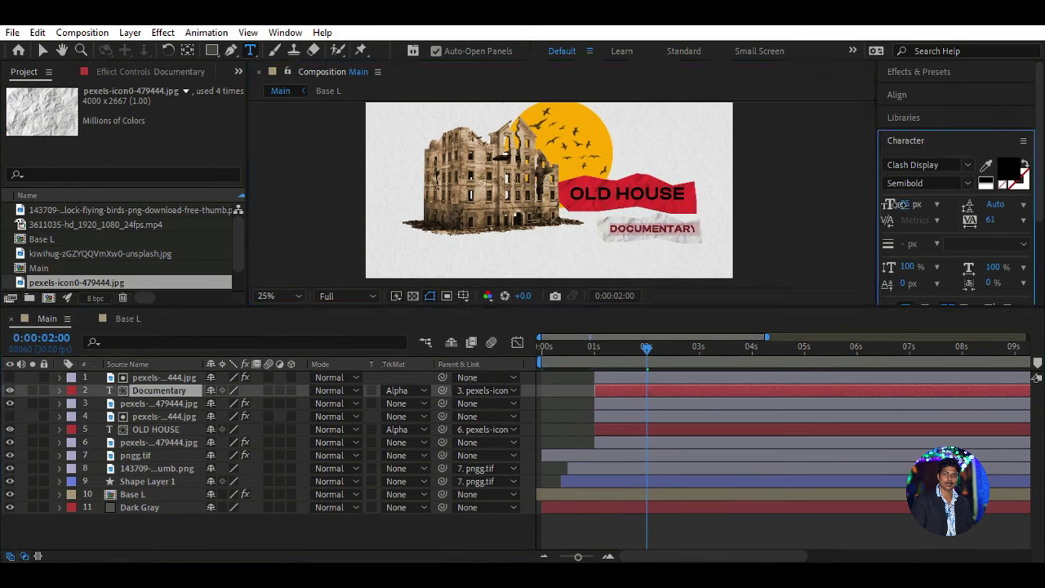
{"action": "left_click", "coordinate": [149, 392]}
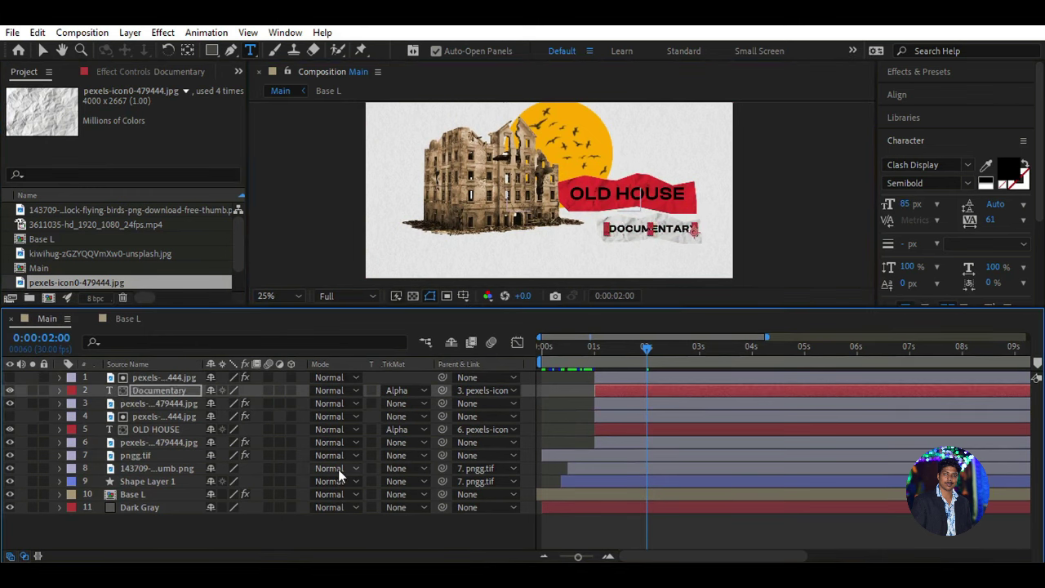
{"action": "left_click", "coordinate": [255, 526]}
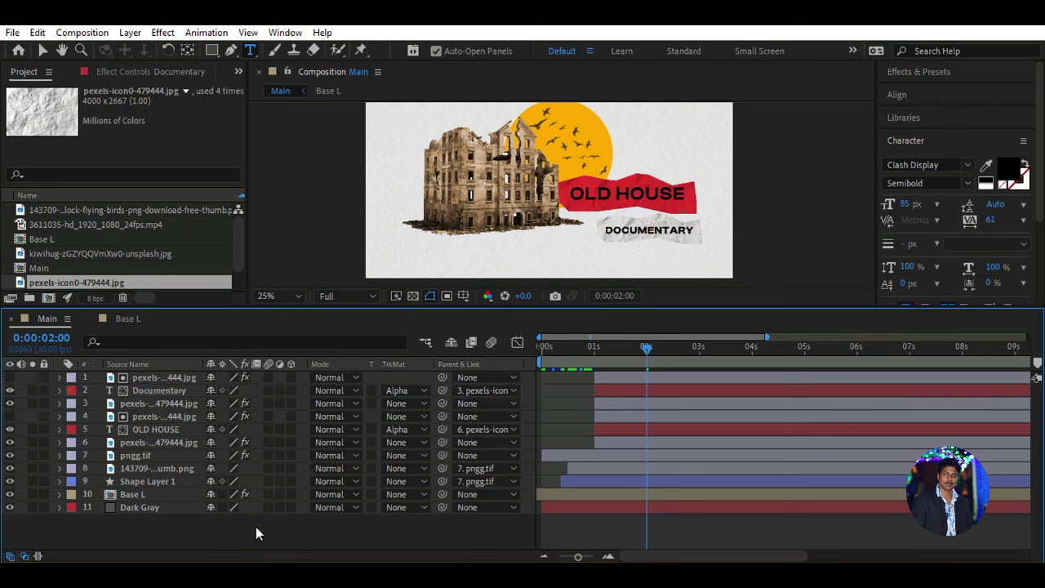
{"action": "left_click", "coordinate": [625, 352]}
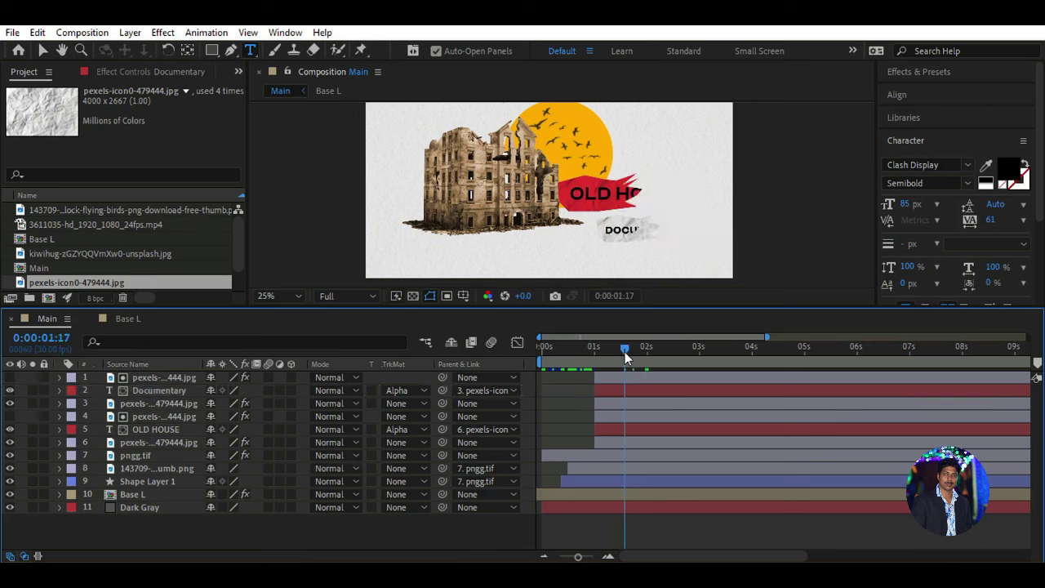
{"action": "left_click_drag", "start_coordinate": [624, 352], "coordinate": [650, 359]}
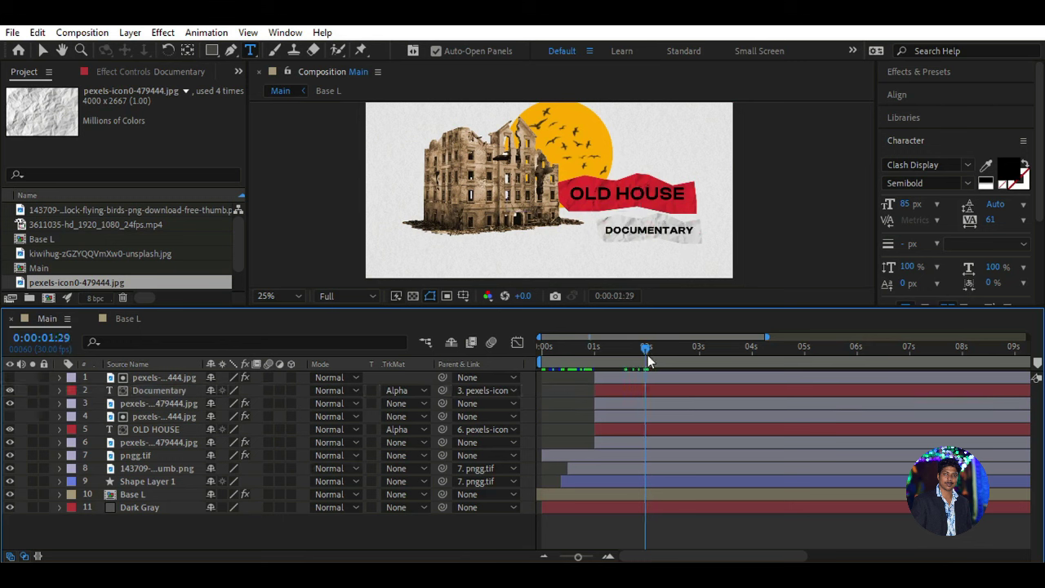
- Duplicate the crumpled-paper layer and move the copy below Shape Layer 1
{"action": "left_click", "coordinate": [143, 401]}
{"action": "key", "text": "v"}
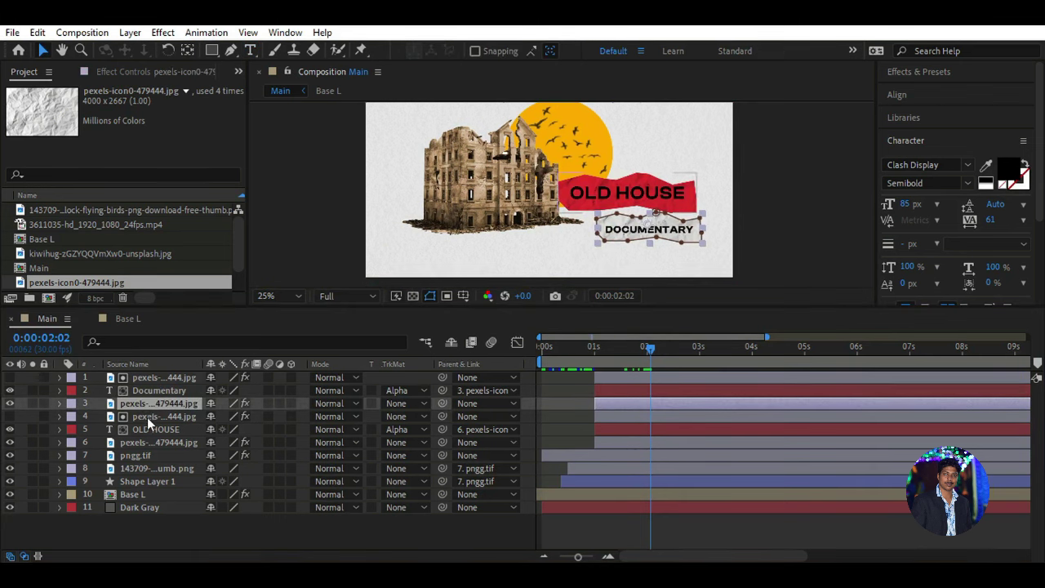
{"action": "left_click", "coordinate": [169, 402]}
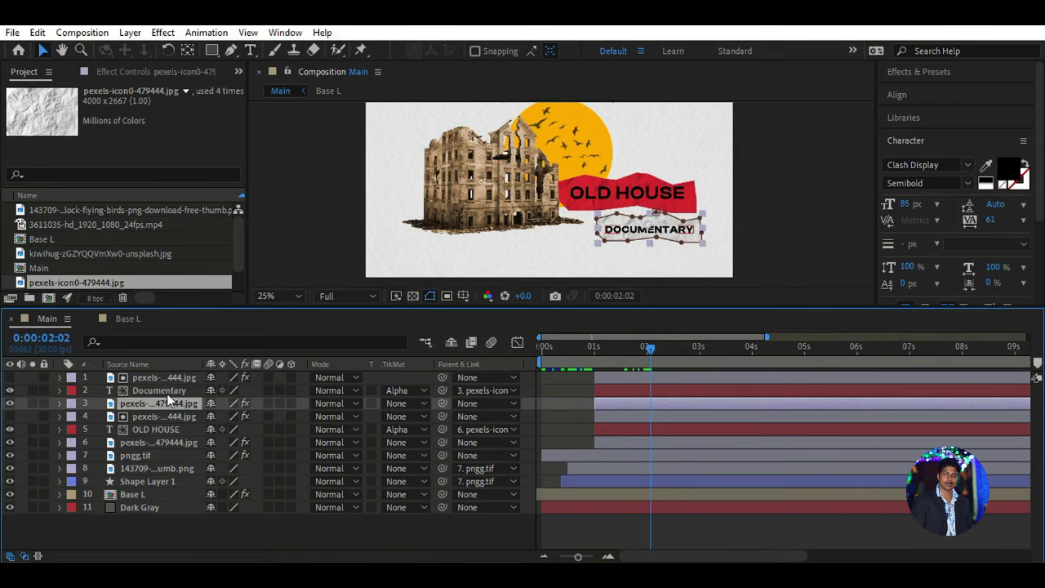
{"action": "key", "text": "ctrl+d"}
{"action": "left_click_drag", "start_coordinate": [164, 401], "coordinate": [163, 509]}
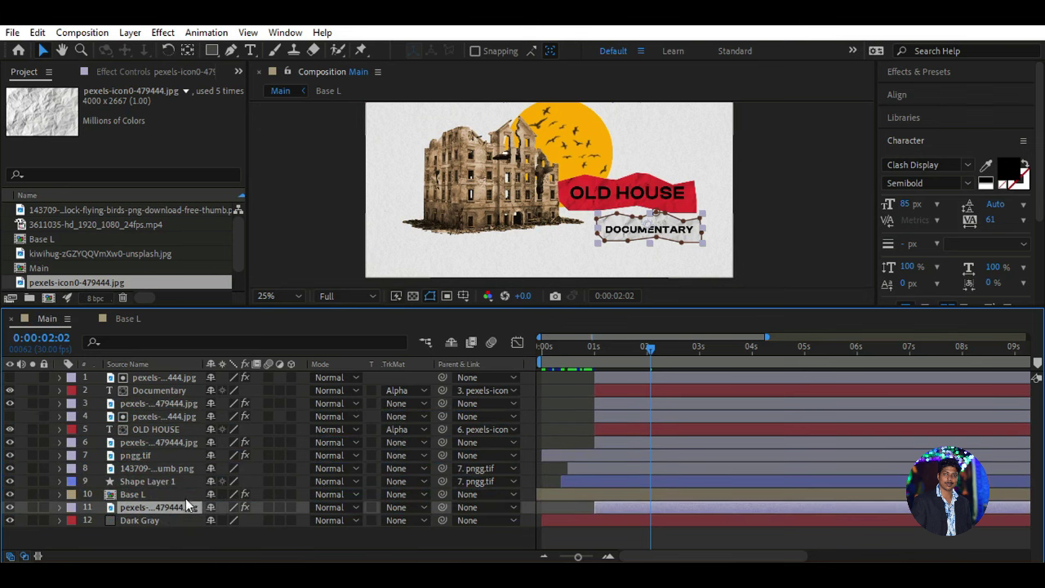
- Widen the paper copy horizontally and place it just above Shape Layer 1
{"action": "key", "text": "s"}
{"action": "left_click_drag", "start_coordinate": [226, 520], "coordinate": [259, 520]}
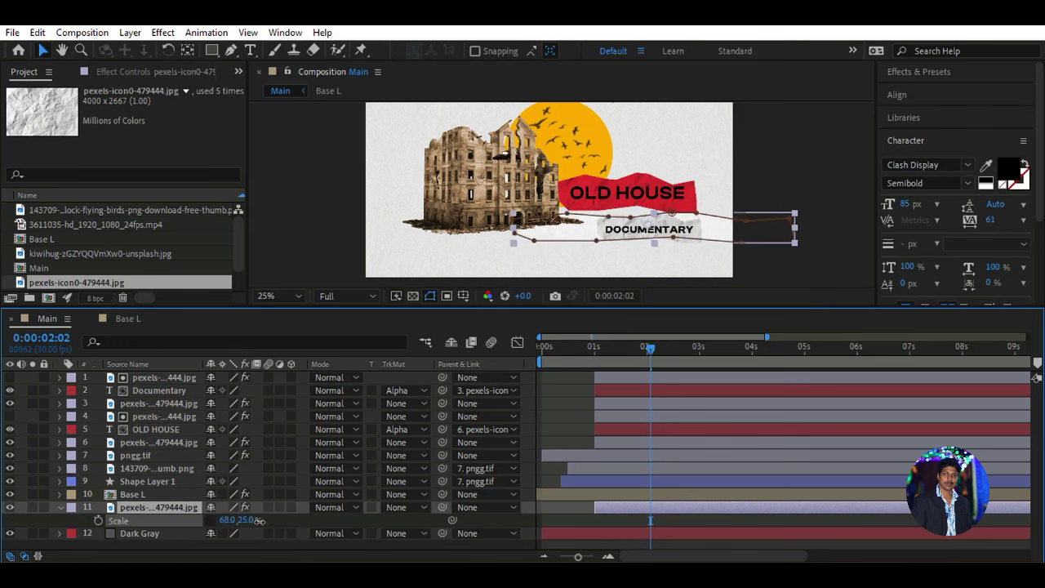
{"action": "left_click_drag", "start_coordinate": [163, 507], "coordinate": [171, 475]}
{"action": "left_click_drag", "start_coordinate": [245, 495], "coordinate": [219, 502]}
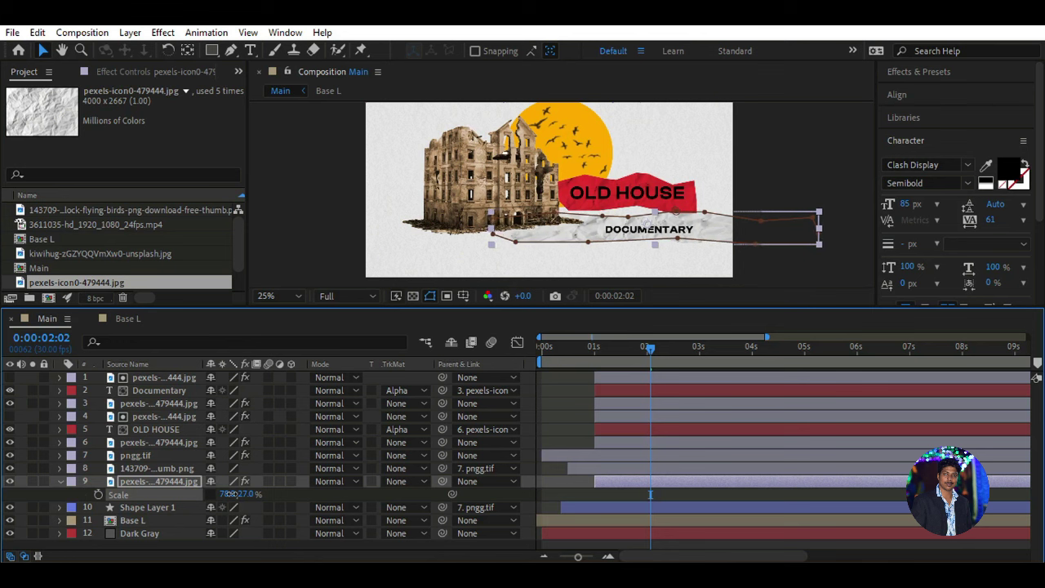
- Position the paper band beneath the house and scale it to 60 × 29%
{"action": "left_click_drag", "start_coordinate": [529, 234], "coordinate": [425, 236]}
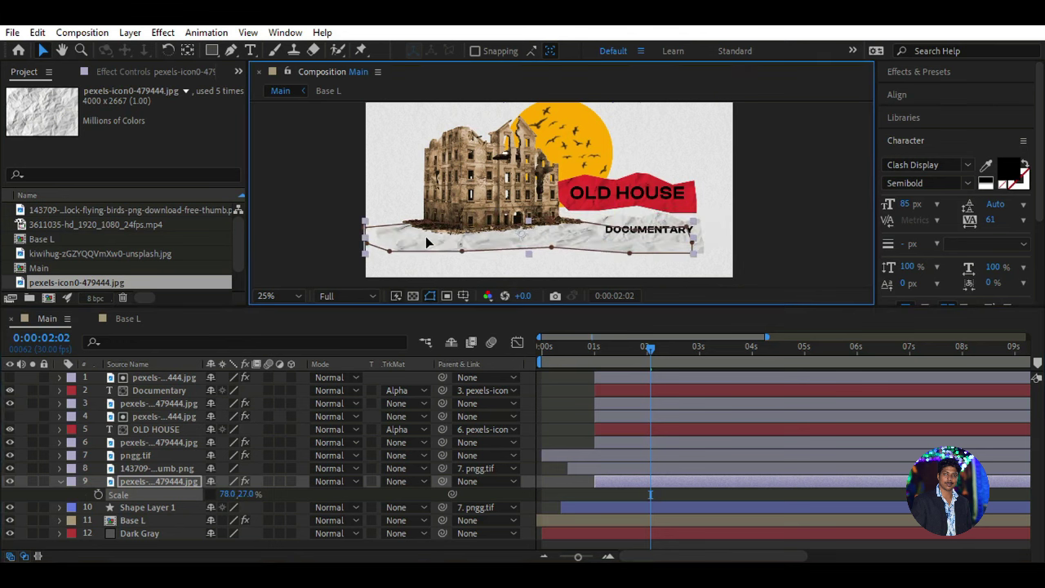
{"action": "key", "text": "shift+Right"}
{"action": "key", "text": "shift+Right"}
{"action": "key", "text": "shift+Right"}
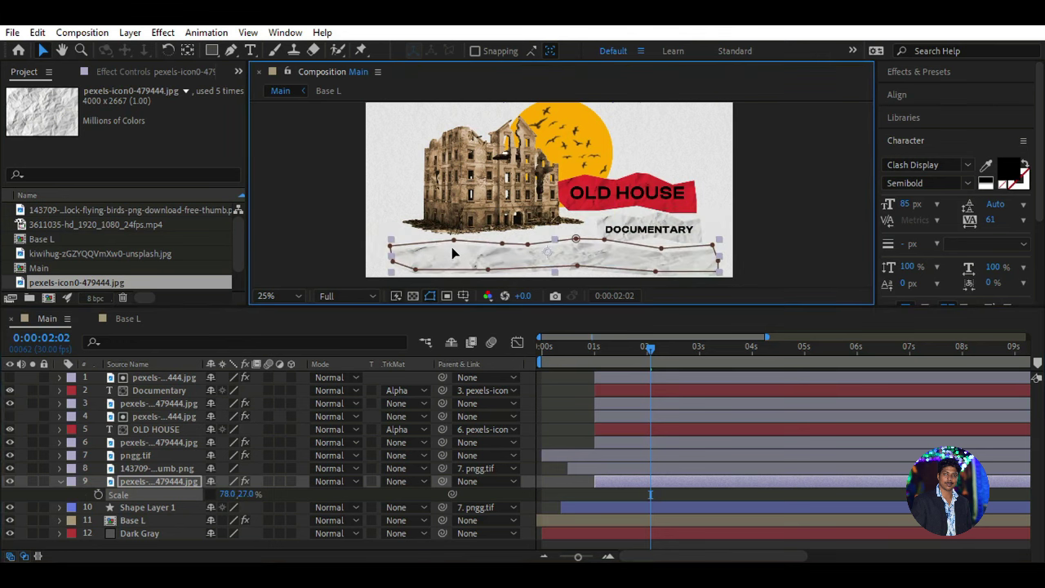
{"action": "key", "text": "shift+Right"}
{"action": "key", "text": "shift+Right"}
{"action": "key", "text": "shift+Right"}
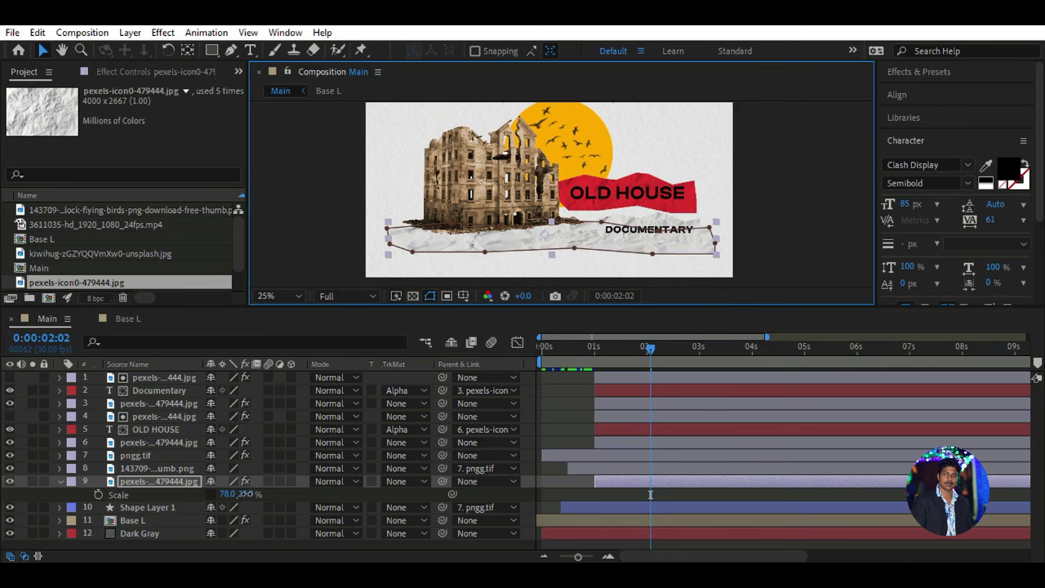
{"action": "left_click_drag", "start_coordinate": [242, 494], "coordinate": [208, 491]}
{"action": "left_click_drag", "start_coordinate": [497, 258], "coordinate": [481, 244]}
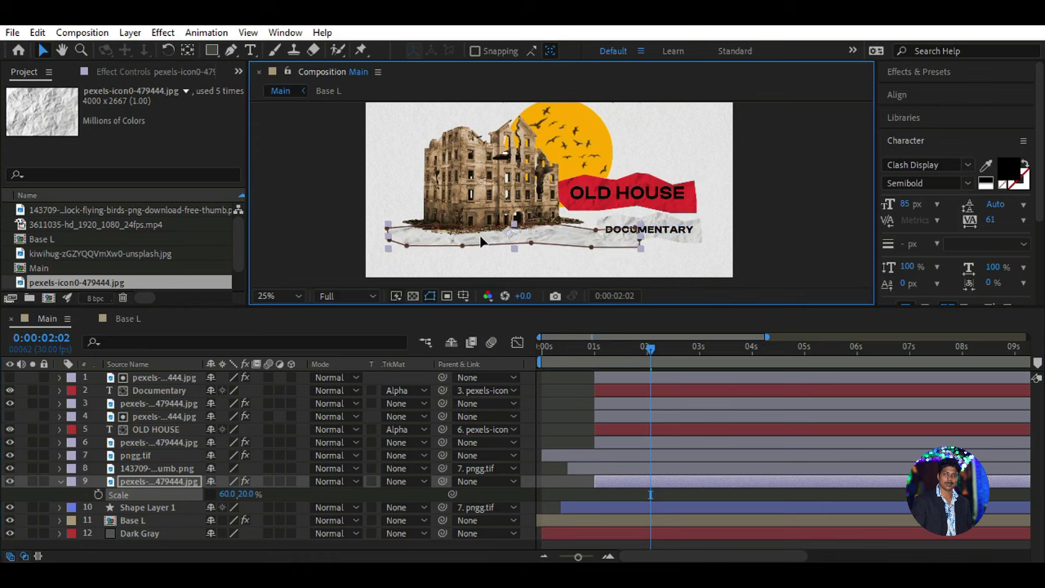
{"action": "left_click_drag", "start_coordinate": [253, 494], "coordinate": [261, 493]}
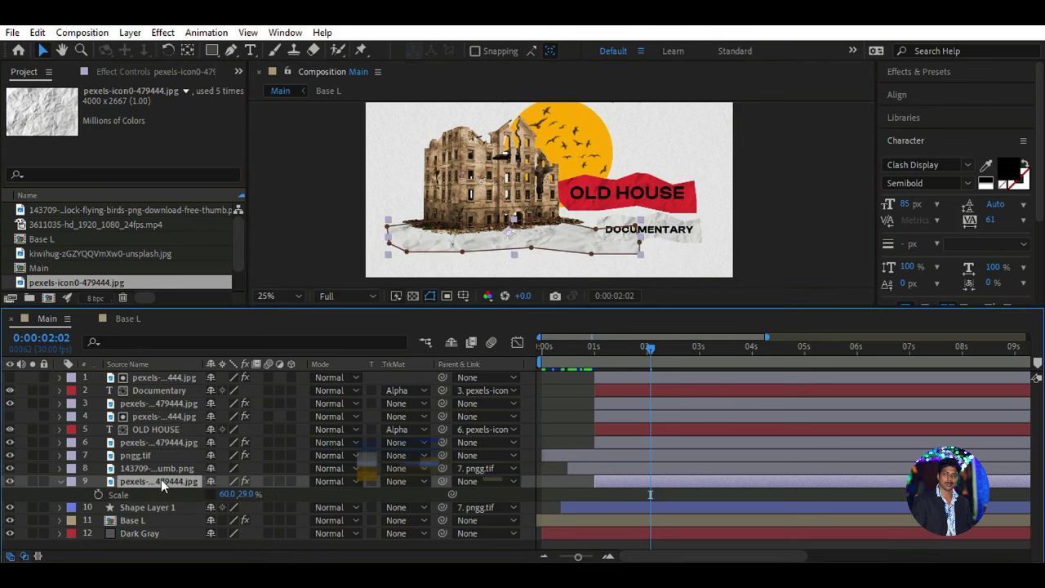
- Set the paper band's Tint Map White To dark grey 383838
{"action": "left_click", "coordinate": [155, 71]}
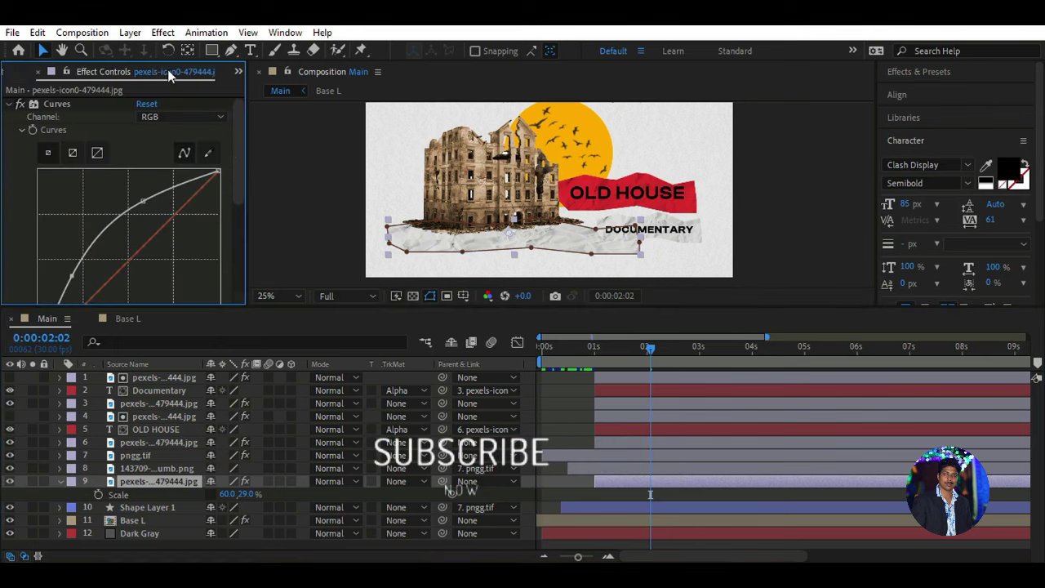
{"action": "scroll", "coordinate": [242, 130], "scroll_direction": "down", "scroll_amount": 5}
{"action": "left_click", "coordinate": [143, 271]}
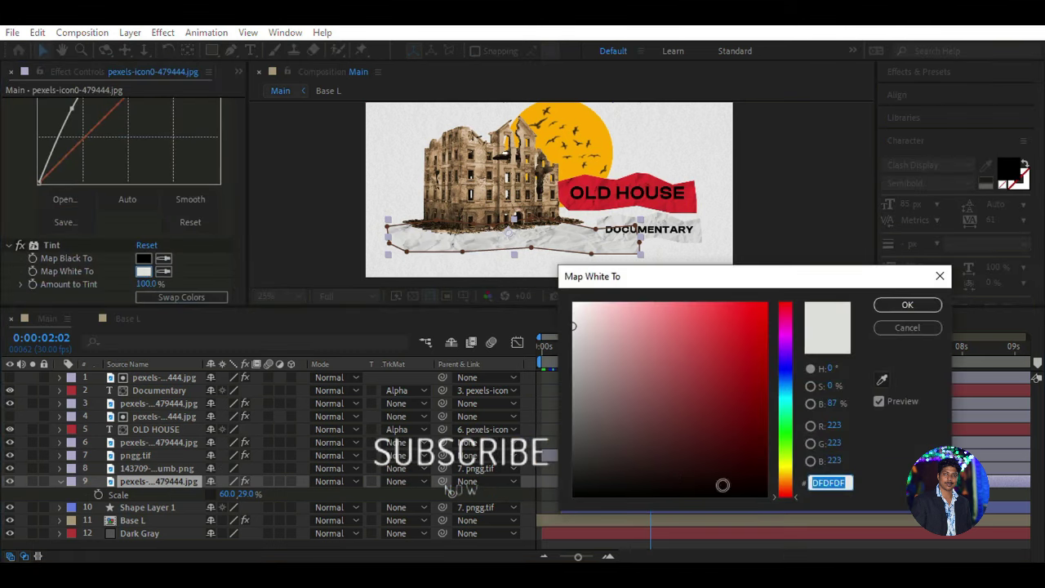
{"action": "type", "text": "0383838"}
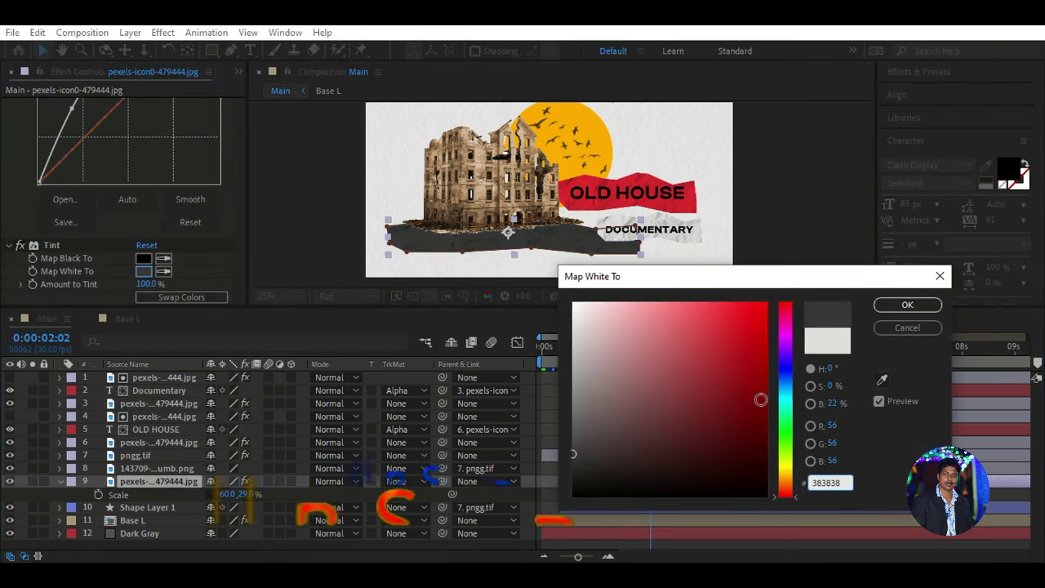
{"action": "left_click", "coordinate": [906, 304]}
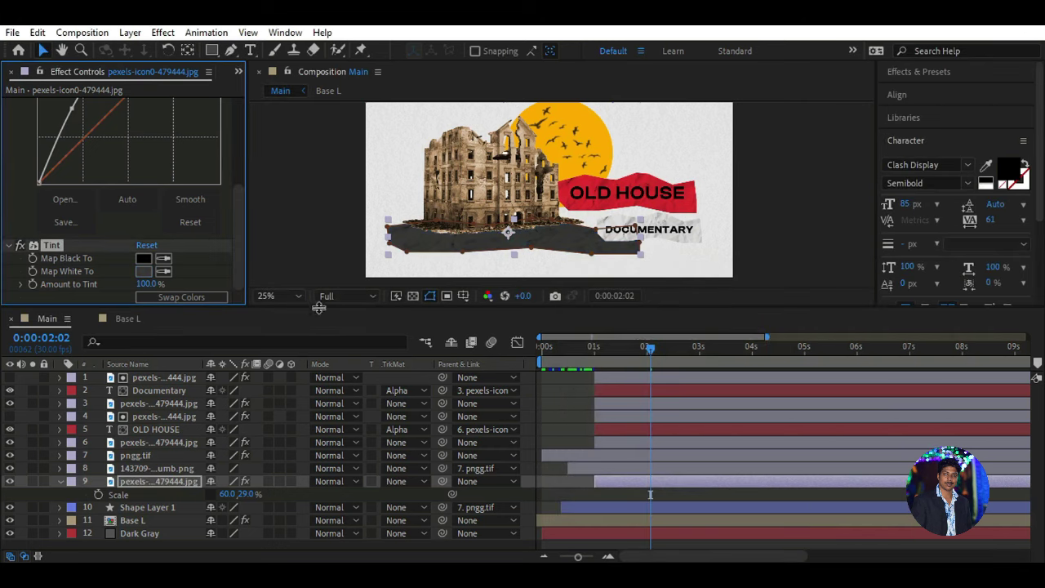
{"action": "left_click", "coordinate": [56, 479]}
- Duplicate the dark paper band layer and scale the copy to 27 × 13%
{"action": "left_click", "coordinate": [229, 534]}
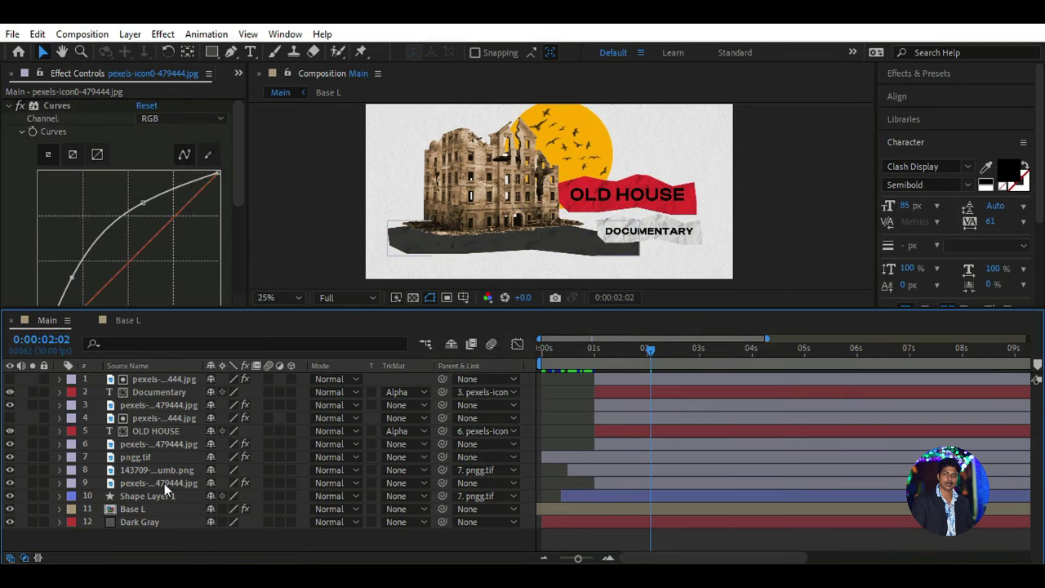
{"action": "left_click", "coordinate": [164, 483]}
{"action": "key", "text": "ctrl+d"}
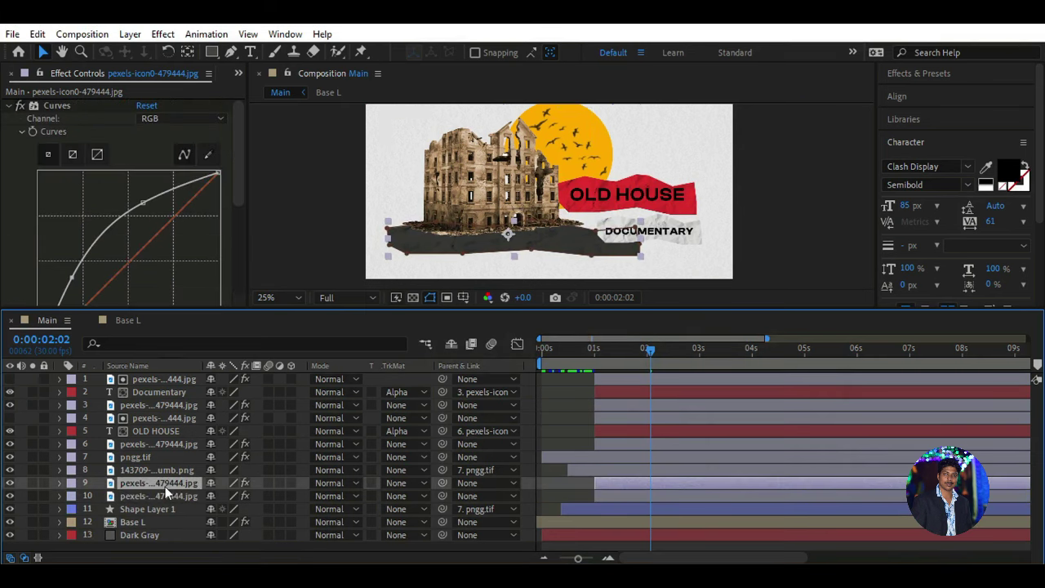
{"action": "mouse_move", "coordinate": [165, 487]}
{"action": "left_mouse_down"}
{"action": "mouse_move", "coordinate": [188, 378]}
{"action": "mouse_move", "coordinate": [174, 487]}
{"action": "left_mouse_up"}
{"action": "key", "text": "s"}
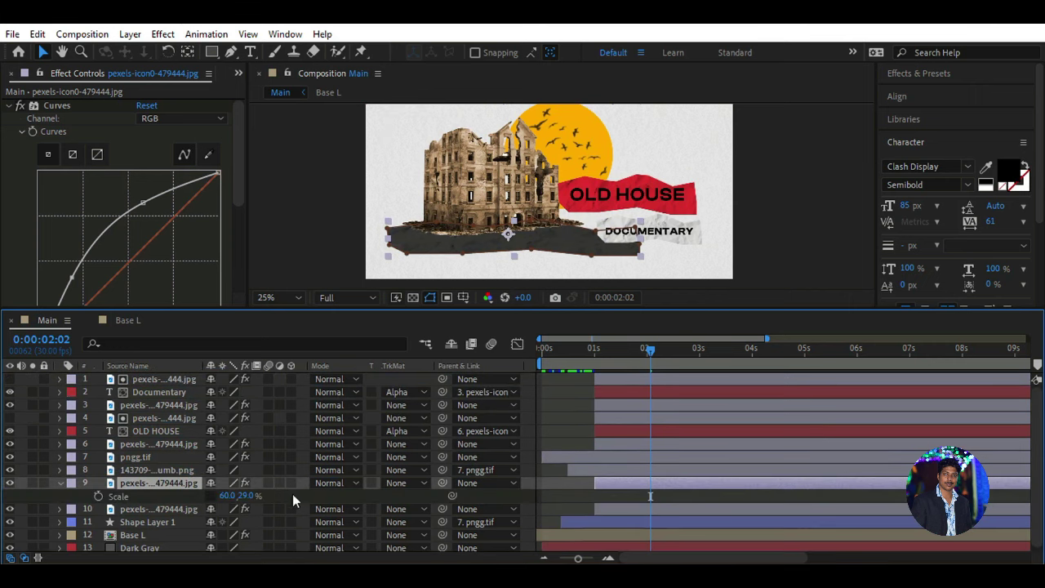
{"action": "left_click", "coordinate": [242, 497]}
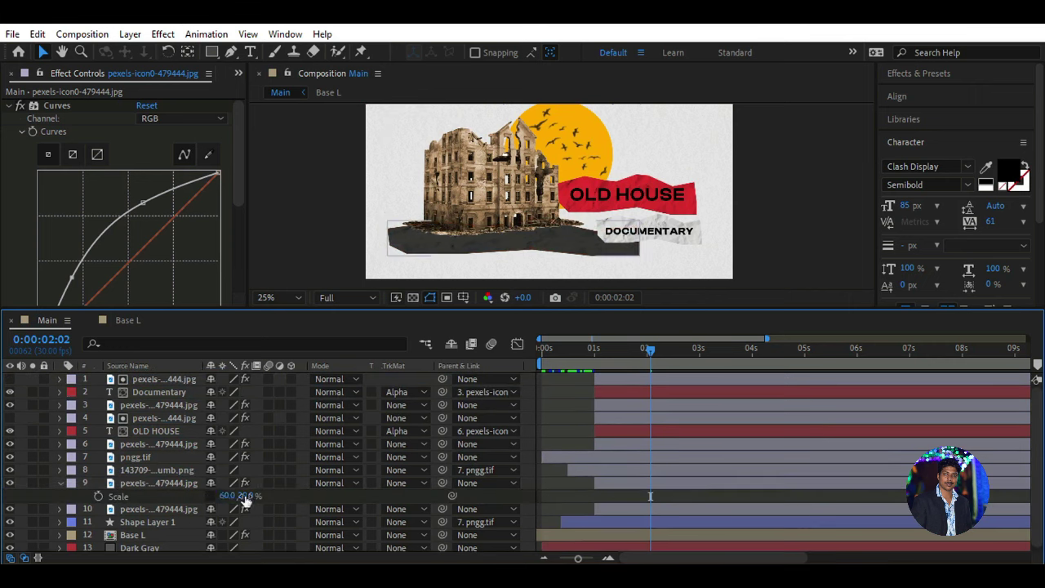
{"action": "left_click_drag", "start_coordinate": [228, 499], "coordinate": [188, 500]}
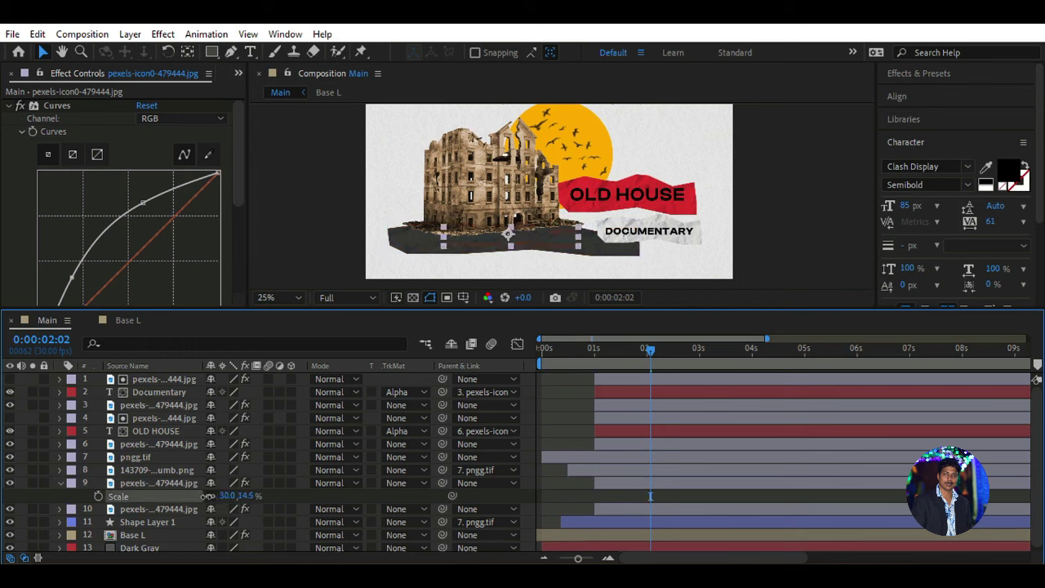
- Tint the copy light grey 989898 and place the strip just above OLD HOUSE
{"action": "left_click_drag", "start_coordinate": [237, 155], "coordinate": [237, 261]}
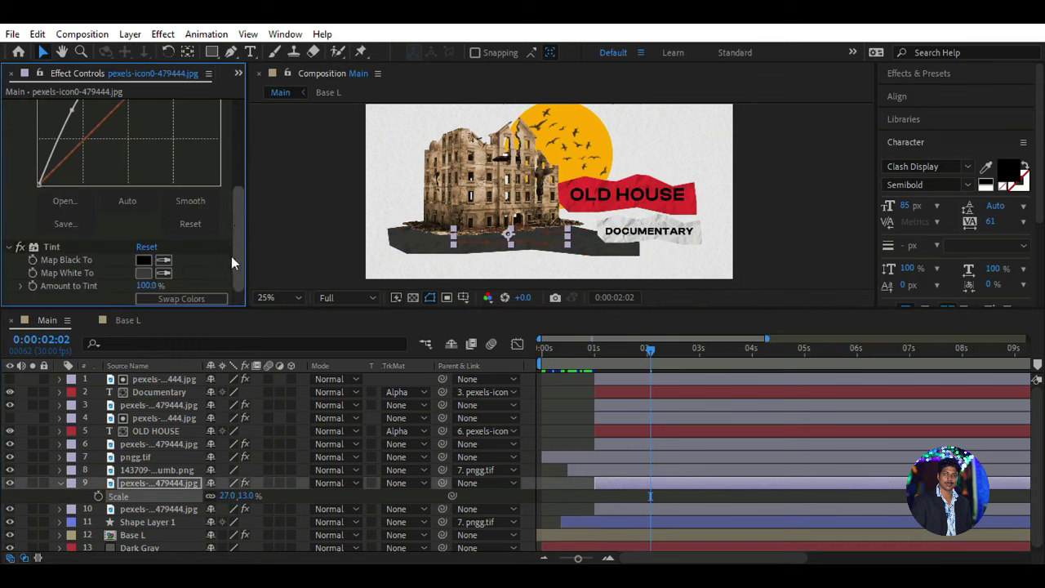
{"action": "left_click", "coordinate": [144, 272]}
{"action": "type", "text": "9"}
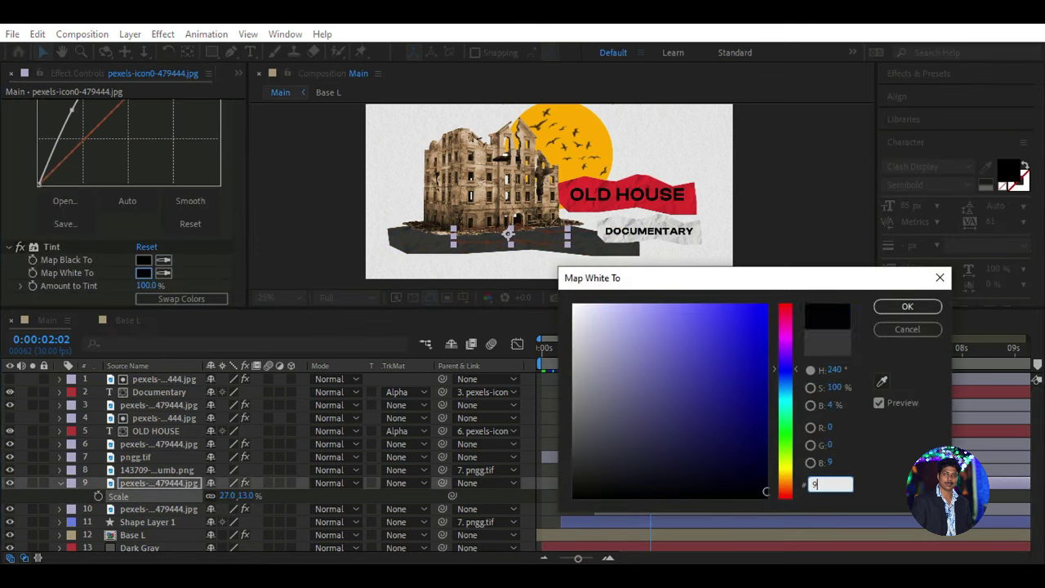
{"action": "type", "text": "89898"}
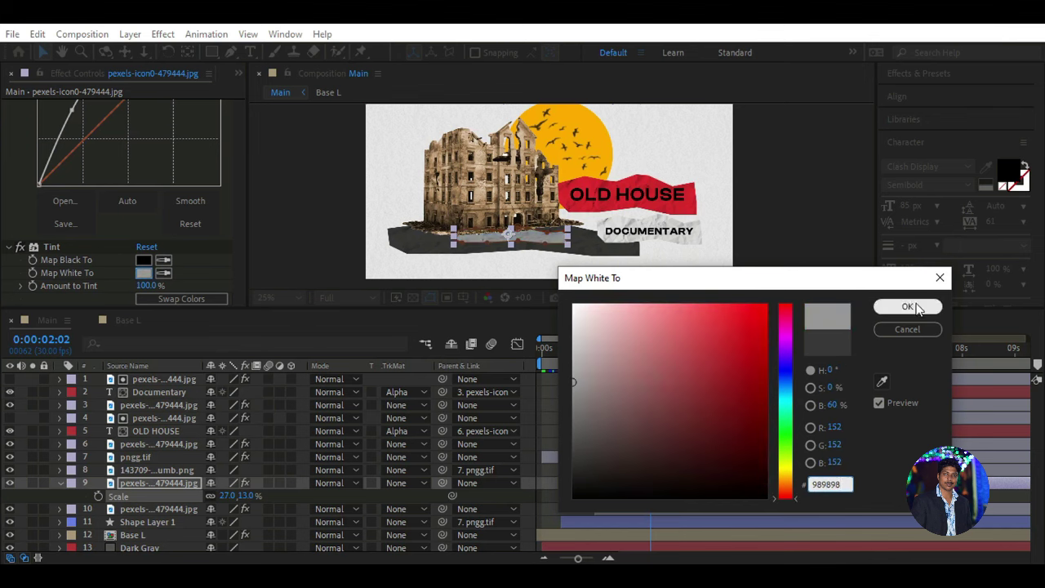
{"action": "left_click", "coordinate": [911, 306]}
{"action": "left_click_drag", "start_coordinate": [661, 169], "coordinate": [647, 170]}
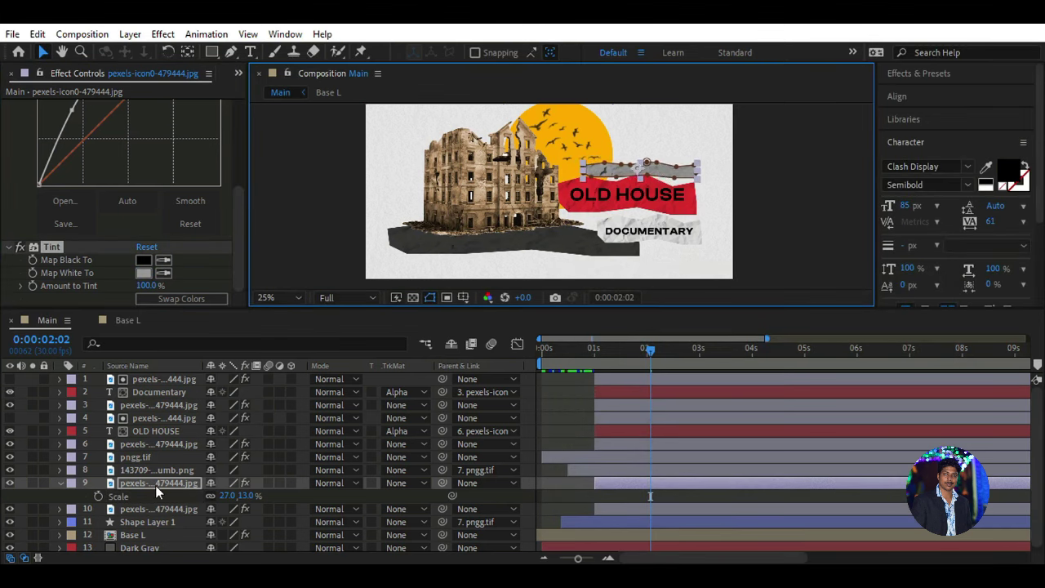
{"action": "mouse_move", "coordinate": [155, 483]}
{"action": "left_mouse_down"}
{"action": "mouse_move", "coordinate": [167, 377]}
{"action": "mouse_move", "coordinate": [148, 533]}
{"action": "mouse_move", "coordinate": [160, 501]}
{"action": "left_mouse_up"}
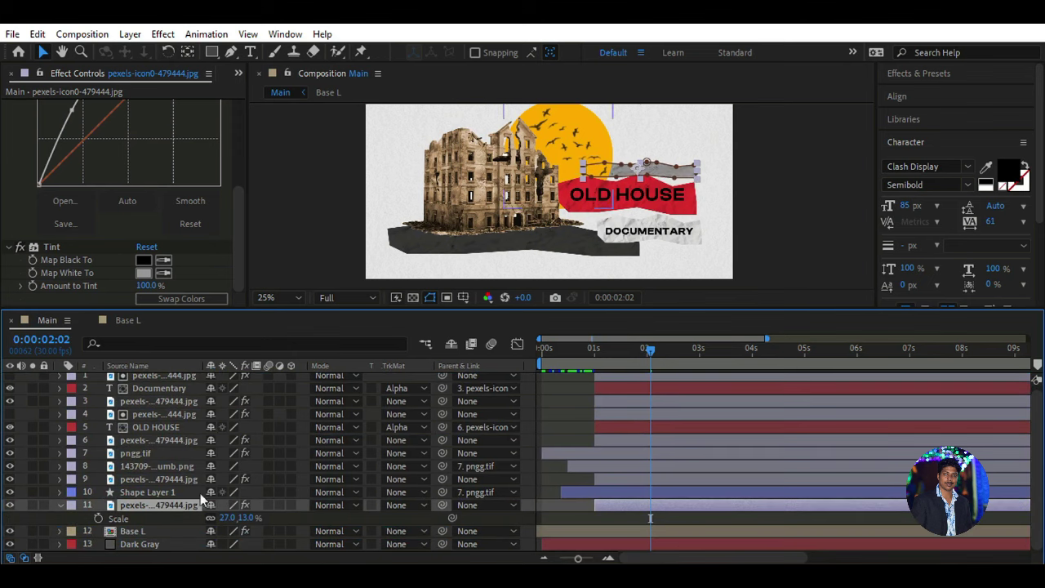
- Change the strip's Tint Map White To colour to near-white
{"action": "left_click", "coordinate": [143, 273]}
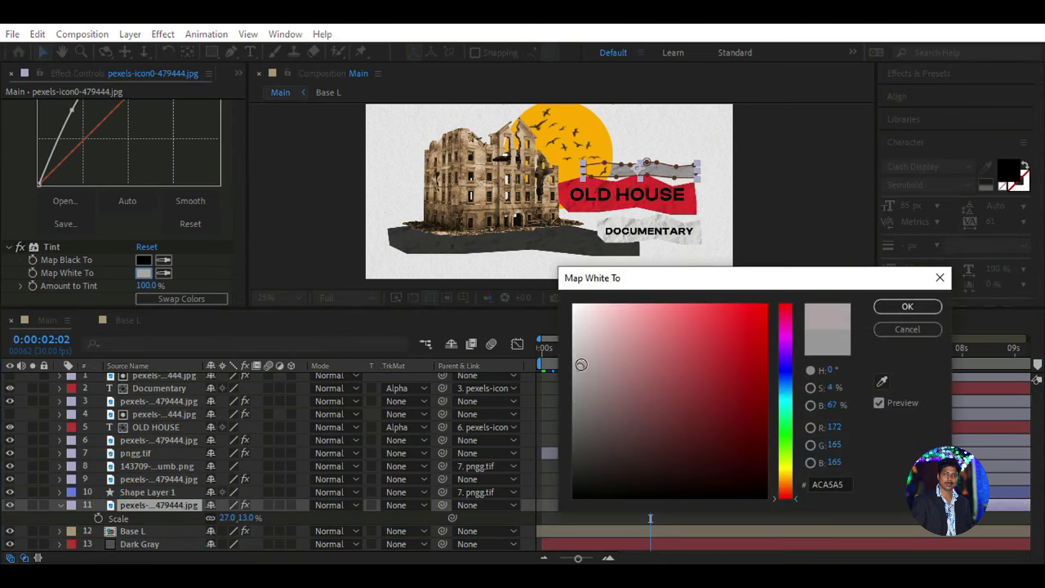
{"action": "left_click_drag", "start_coordinate": [573, 377], "coordinate": [615, 373]}
{"action": "mouse_move", "coordinate": [577, 333]}
{"action": "left_mouse_down"}
{"action": "mouse_move", "coordinate": [571, 285]}
{"action": "mouse_move", "coordinate": [574, 312]}
{"action": "left_mouse_up"}
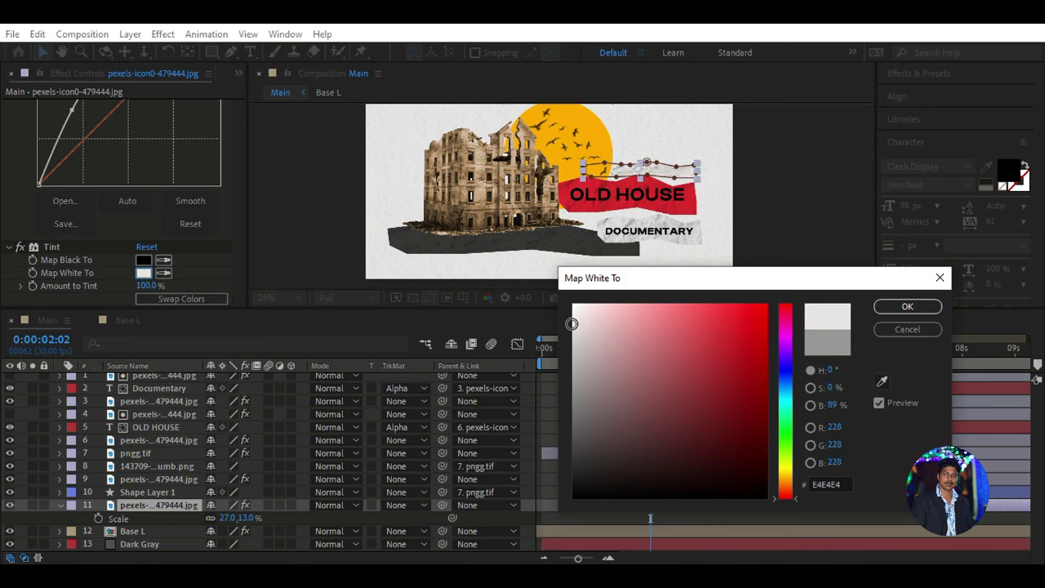
{"action": "left_click", "coordinate": [906, 306]}
- Rescale the paper strip to 30.7 × 25.6% and nudge it left behind the OLD HOUSE title
{"action": "left_click_drag", "start_coordinate": [228, 518], "coordinate": [219, 523]}
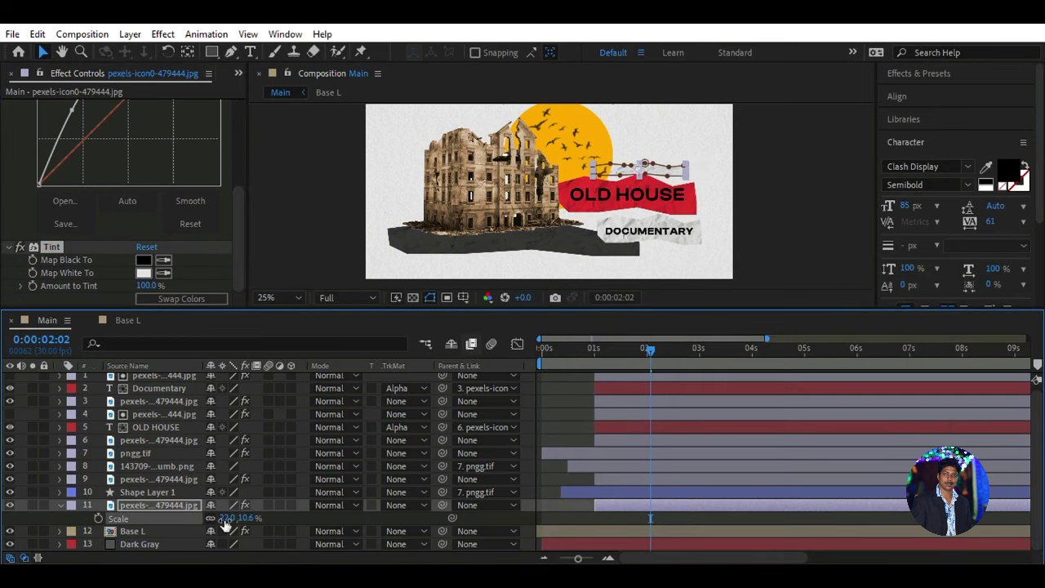
{"action": "left_click", "coordinate": [60, 506]}
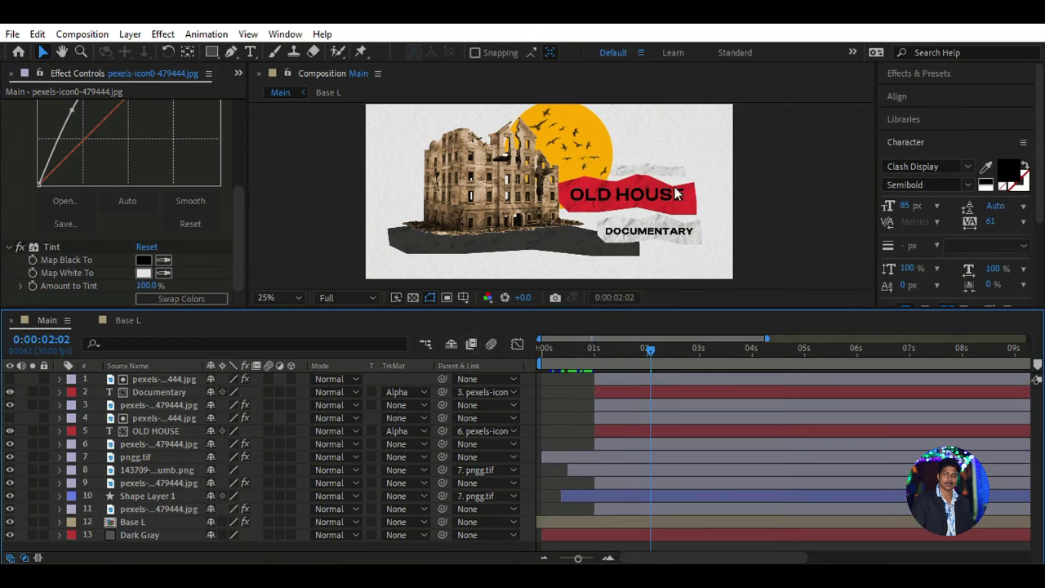
{"action": "left_click_drag", "start_coordinate": [662, 168], "coordinate": [650, 171]}
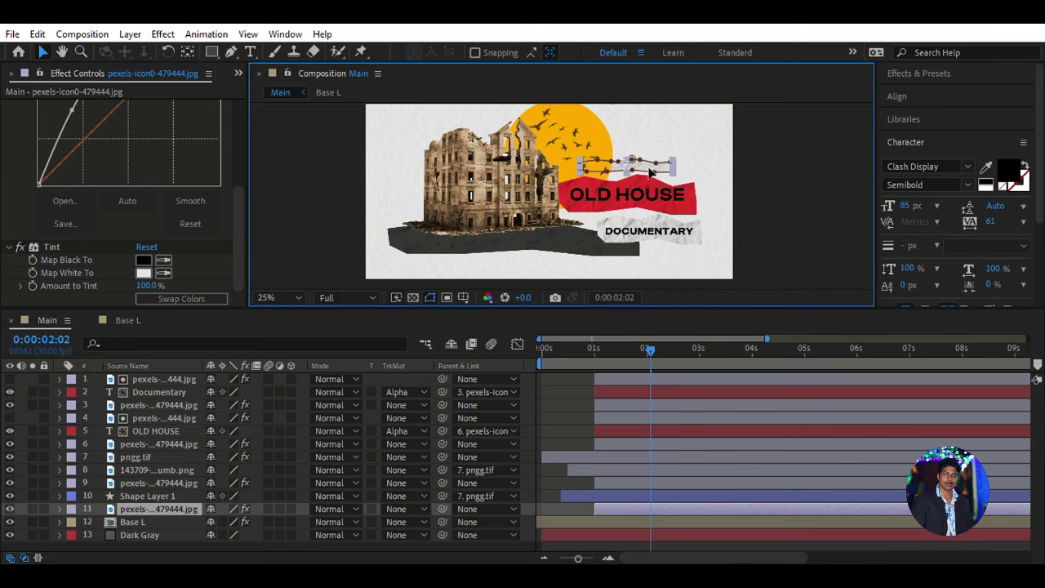
{"action": "left_click", "coordinate": [155, 469]}
{"action": "left_click", "coordinate": [155, 482]}
{"action": "left_click", "coordinate": [150, 510]}
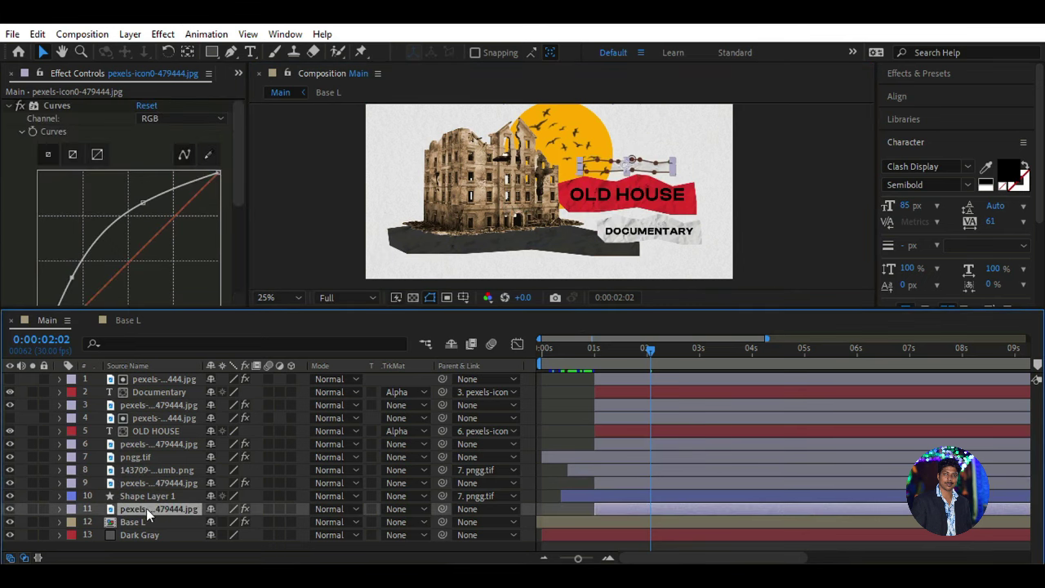
{"action": "left_click", "coordinate": [637, 167]}
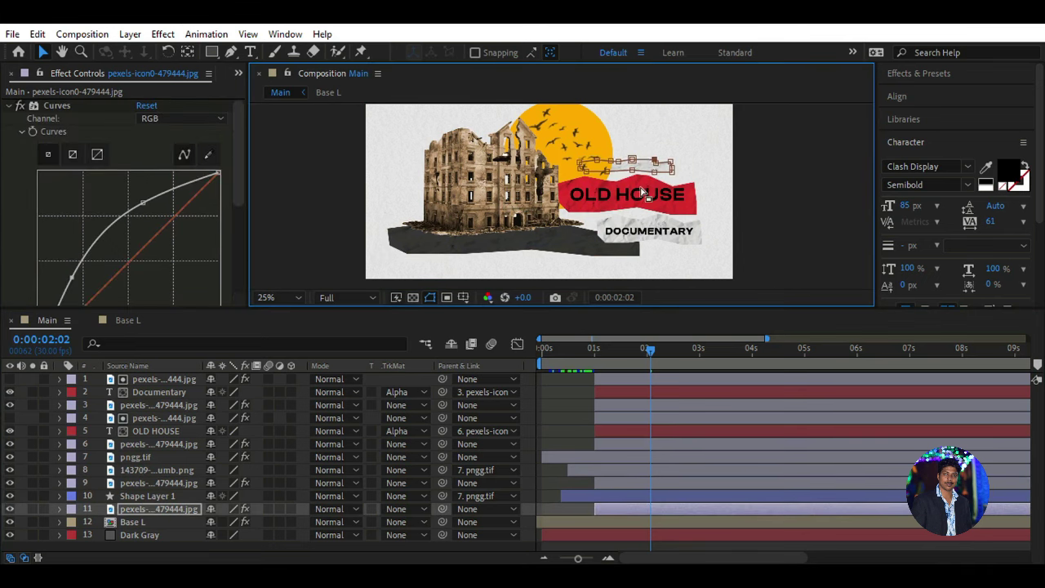
{"action": "scroll", "coordinate": [670, 163], "scroll_direction": "up", "scroll_amount": 4}
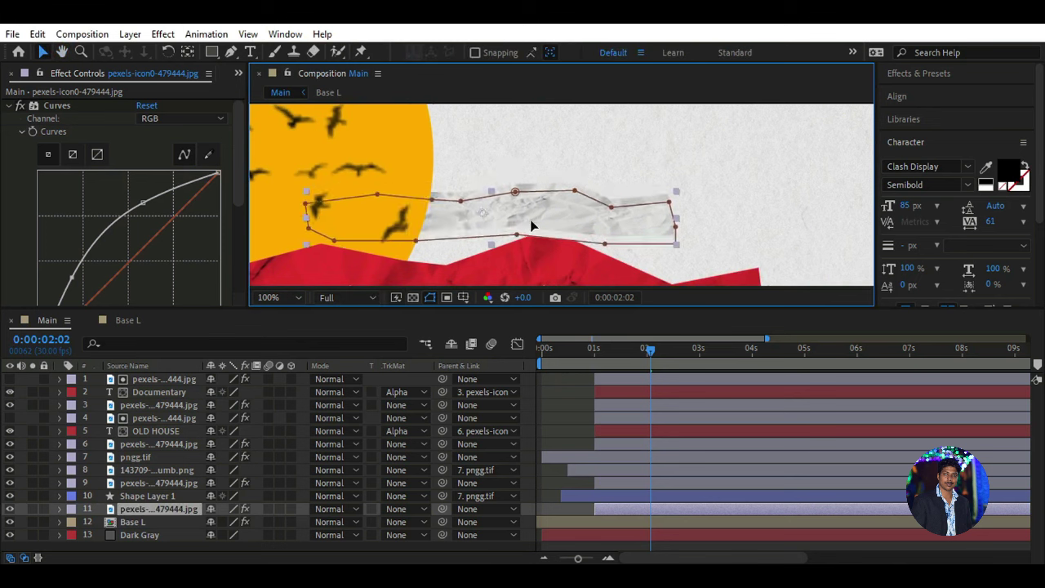
{"action": "key", "text": "s"}
{"action": "mouse_move", "coordinate": [246, 522]}
{"action": "left_mouse_down"}
{"action": "mouse_move", "coordinate": [227, 521]}
{"action": "mouse_move", "coordinate": [253, 527]}
{"action": "left_mouse_up"}
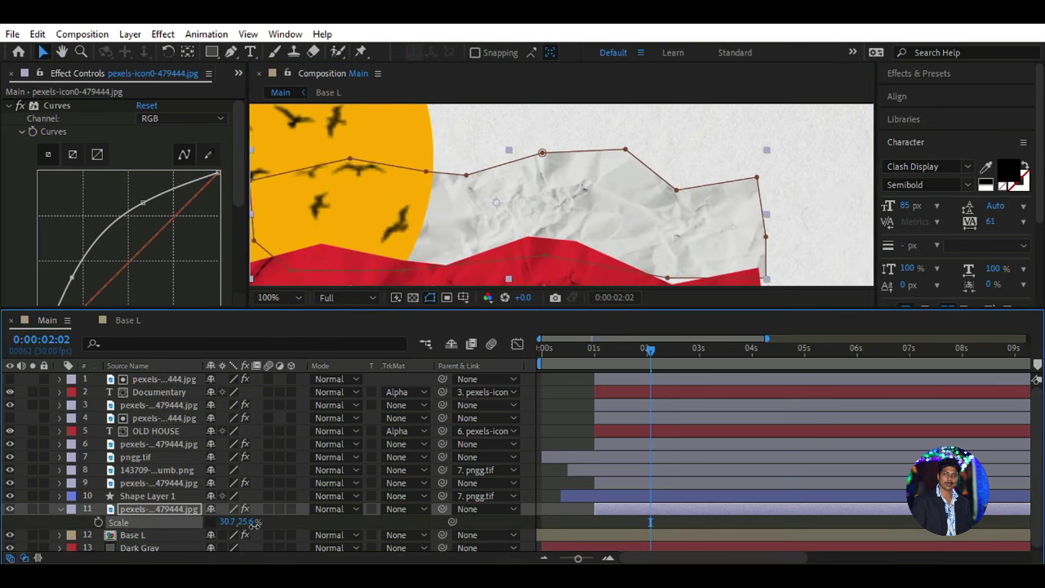
- Fit the whole composition in the viewer and show the Project panel's assets
{"action": "left_click", "coordinate": [282, 298]}
{"action": "left_click", "coordinate": [286, 39]}
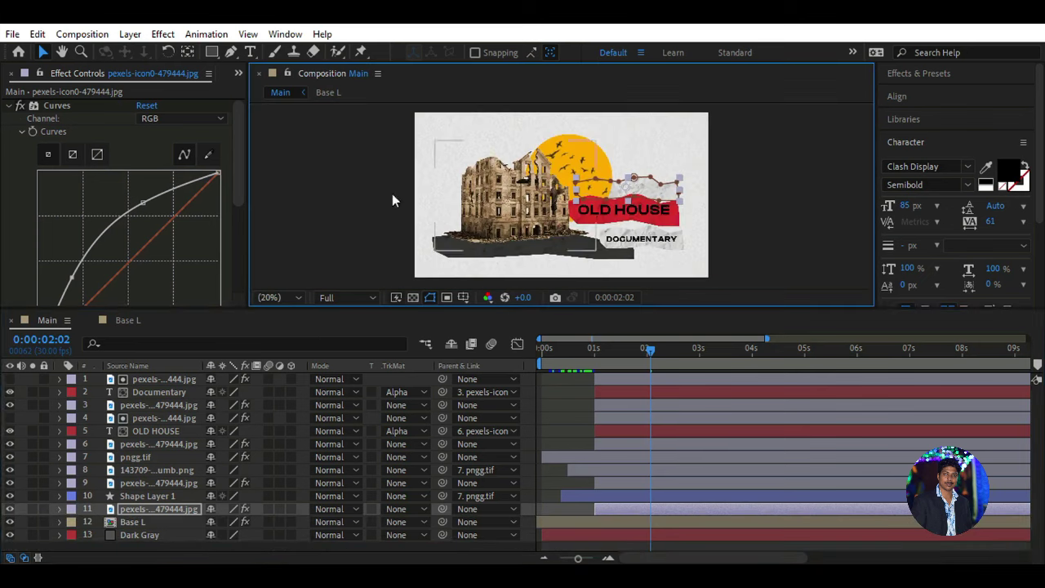
{"action": "left_click", "coordinate": [570, 444]}
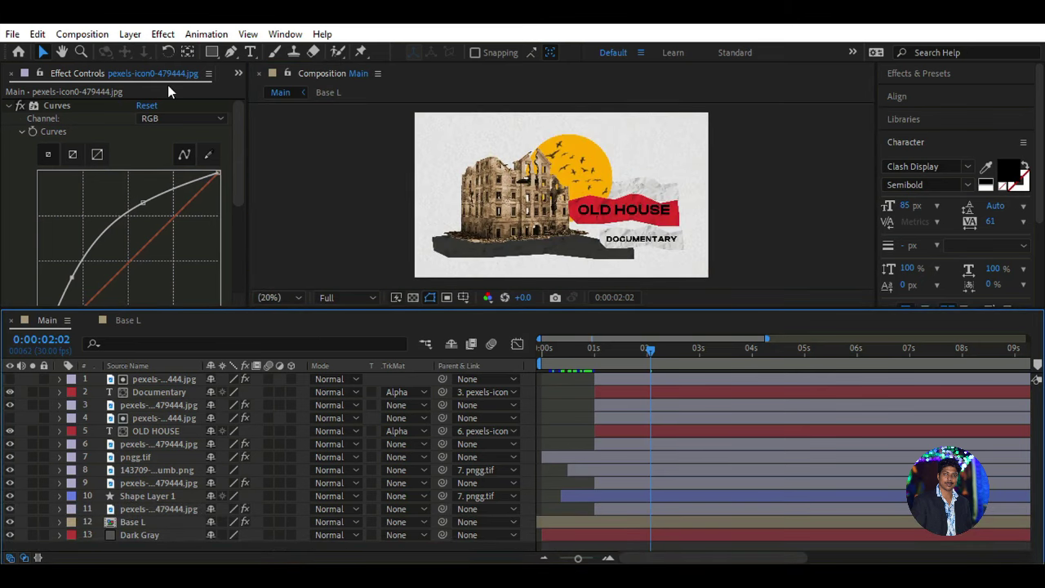
{"action": "left_click", "coordinate": [238, 73]}
{"action": "left_click", "coordinate": [277, 95]}
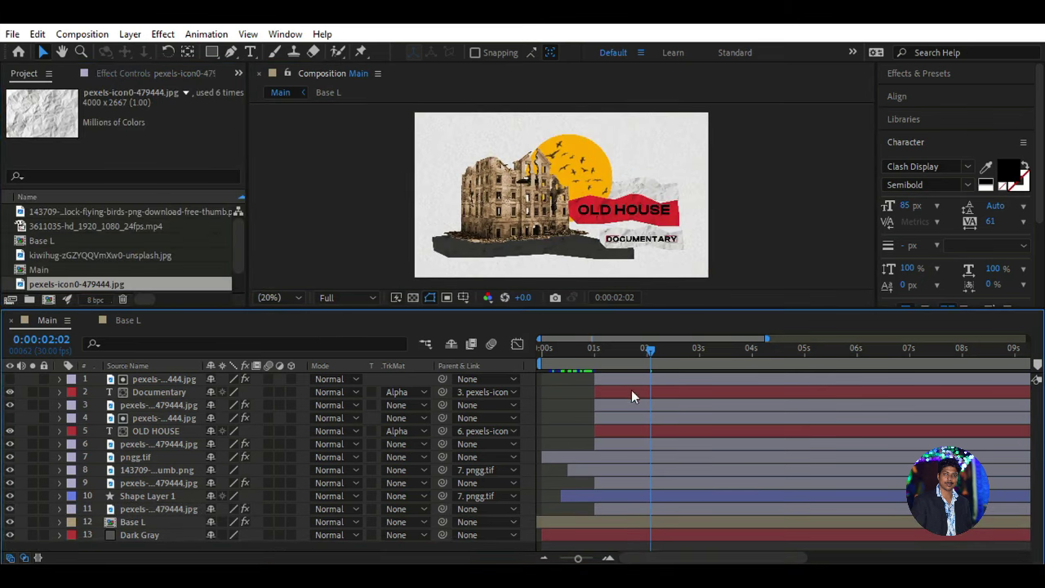
- Start the sun layer a few frames earlier and check its entrance between frames 11 and 20
{"action": "left_click_drag", "start_coordinate": [649, 349], "coordinate": [586, 371]}
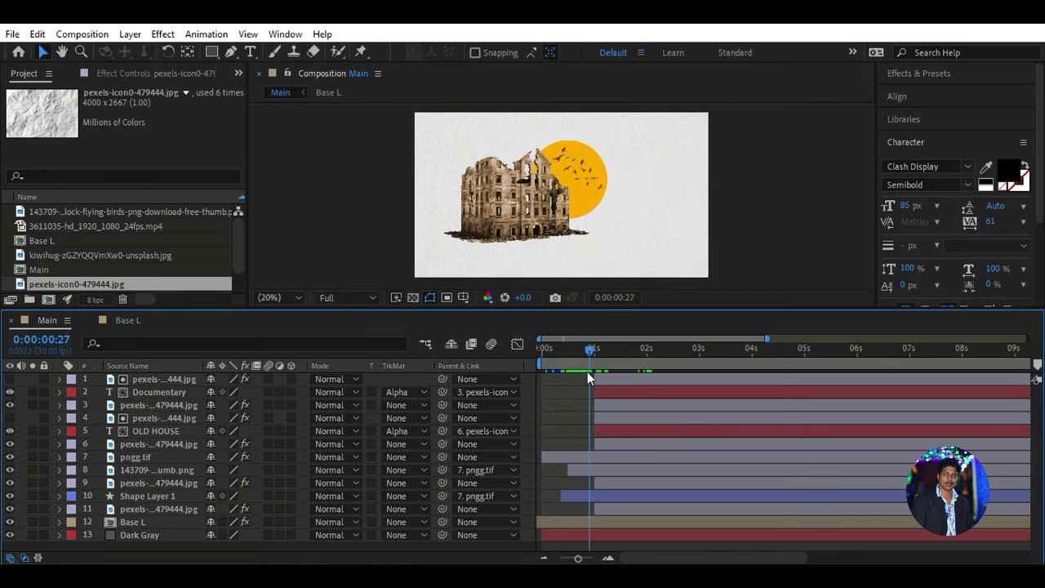
{"action": "left_click", "coordinate": [156, 483]}
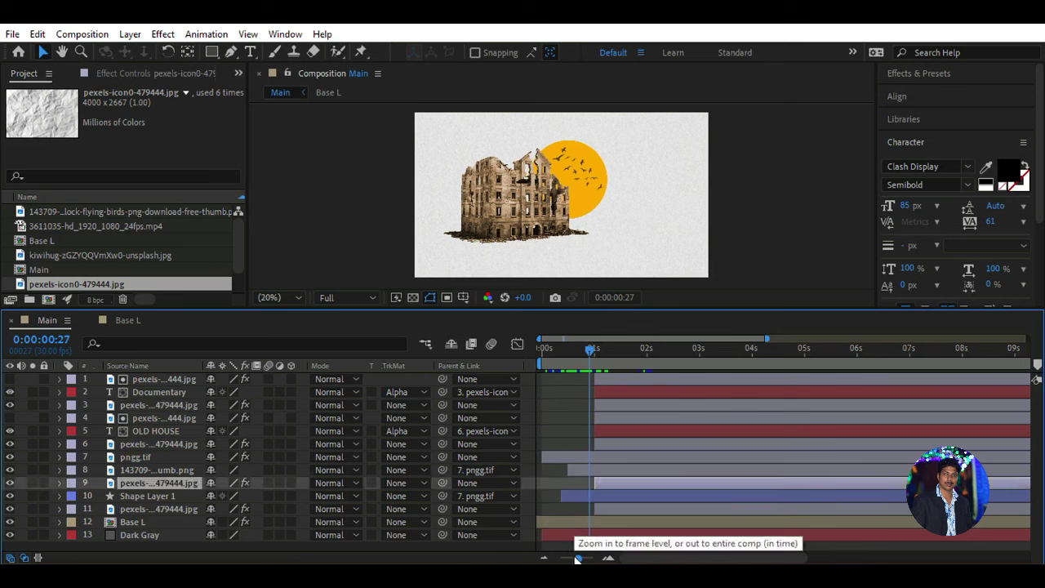
{"action": "left_click_drag", "start_coordinate": [579, 559], "coordinate": [576, 558]}
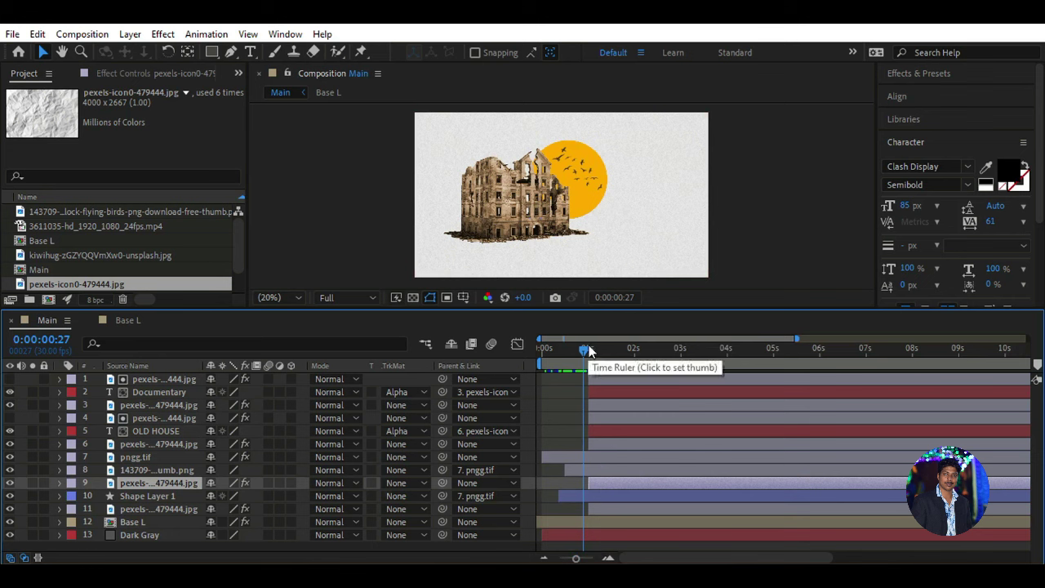
{"action": "mouse_move", "coordinate": [589, 351]}
{"action": "left_mouse_down"}
{"action": "mouse_move", "coordinate": [647, 366]}
{"action": "mouse_move", "coordinate": [573, 389]}
{"action": "left_mouse_up"}
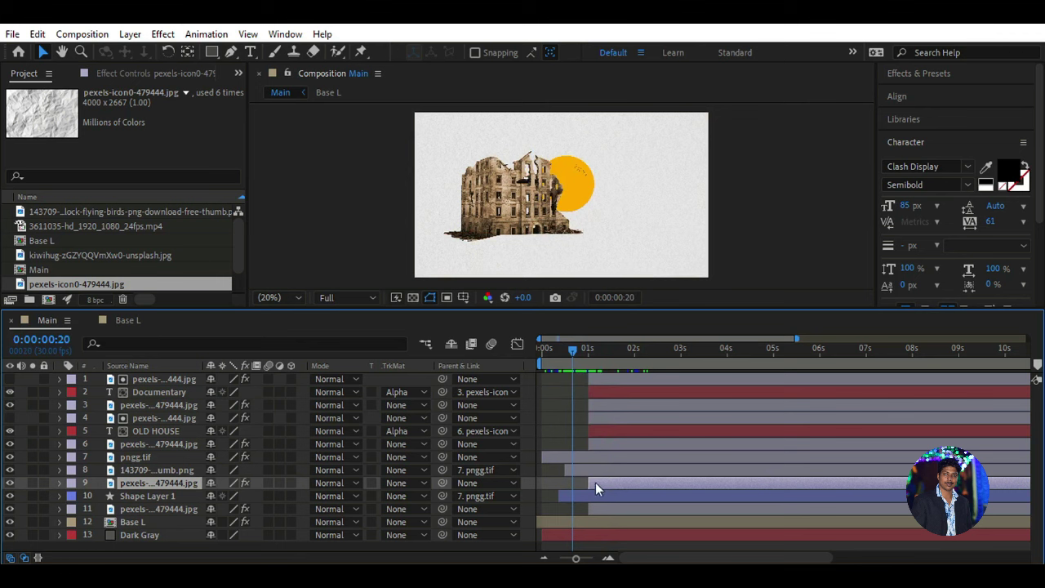
{"action": "left_click_drag", "start_coordinate": [595, 482], "coordinate": [586, 483]}
{"action": "mouse_move", "coordinate": [563, 363]}
{"action": "left_mouse_down"}
{"action": "mouse_move", "coordinate": [558, 382]}
{"action": "mouse_move", "coordinate": [626, 399]}
{"action": "mouse_move", "coordinate": [583, 417]}
{"action": "left_mouse_up"}
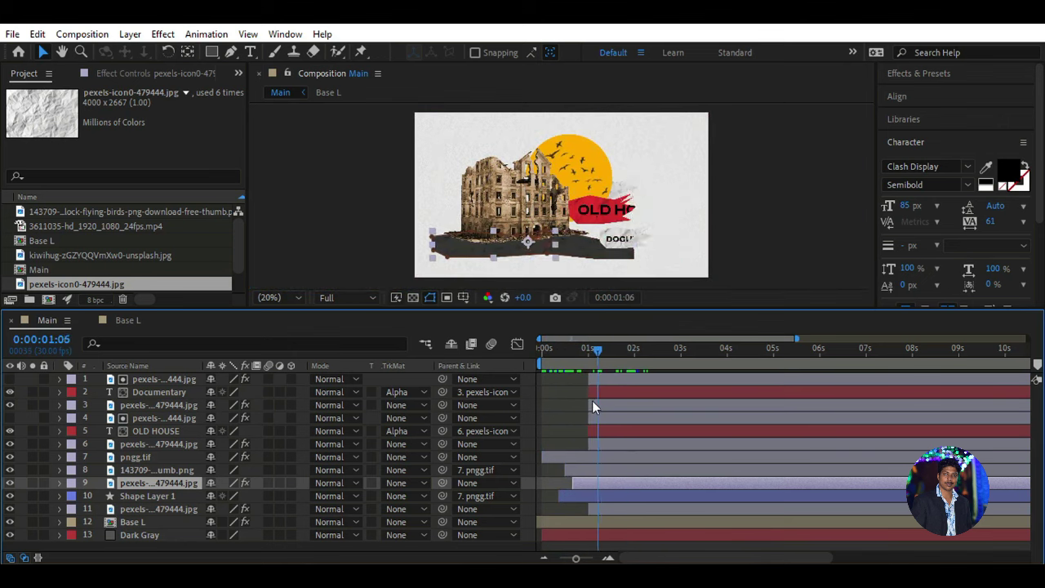
{"action": "left_click_drag", "start_coordinate": [576, 559], "coordinate": [588, 560]}
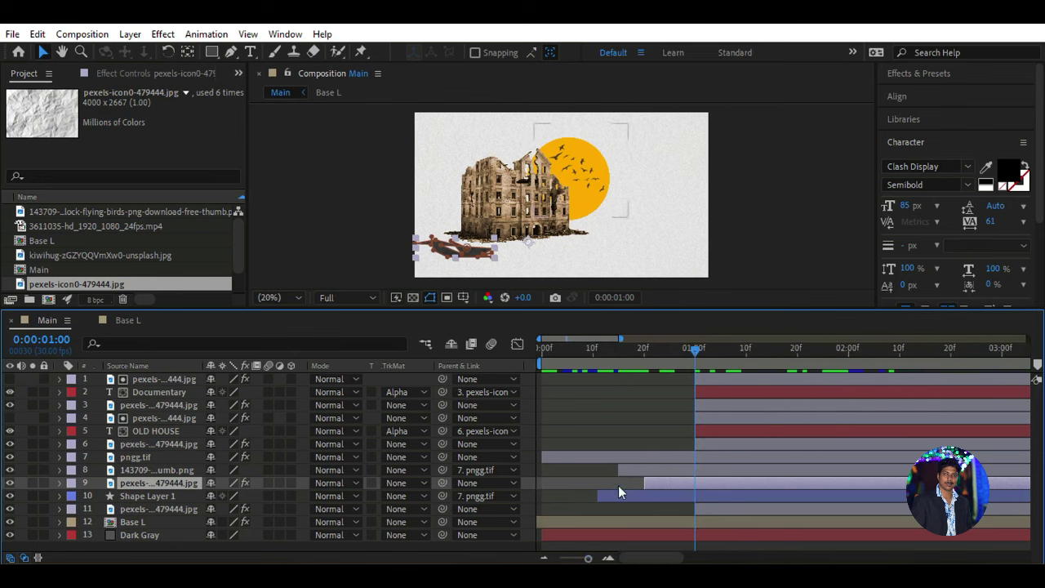
{"action": "mouse_move", "coordinate": [684, 355]}
{"action": "left_mouse_down"}
{"action": "mouse_move", "coordinate": [646, 366]}
{"action": "mouse_move", "coordinate": [678, 371]}
{"action": "left_mouse_up"}
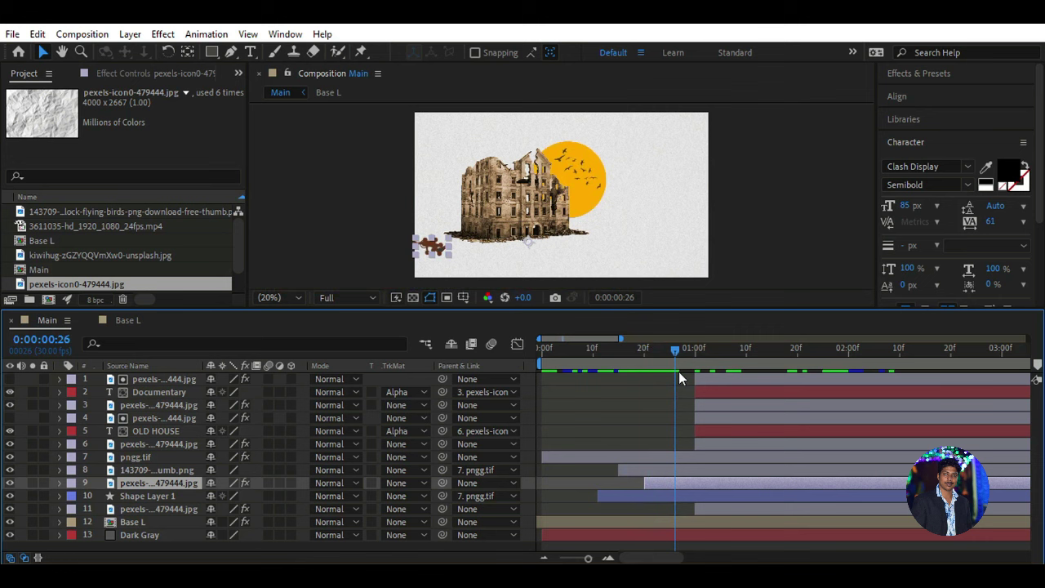
{"action": "mouse_move", "coordinate": [674, 350]}
{"action": "left_mouse_down"}
{"action": "mouse_move", "coordinate": [597, 411]}
{"action": "mouse_move", "coordinate": [604, 440]}
{"action": "left_mouse_up"}
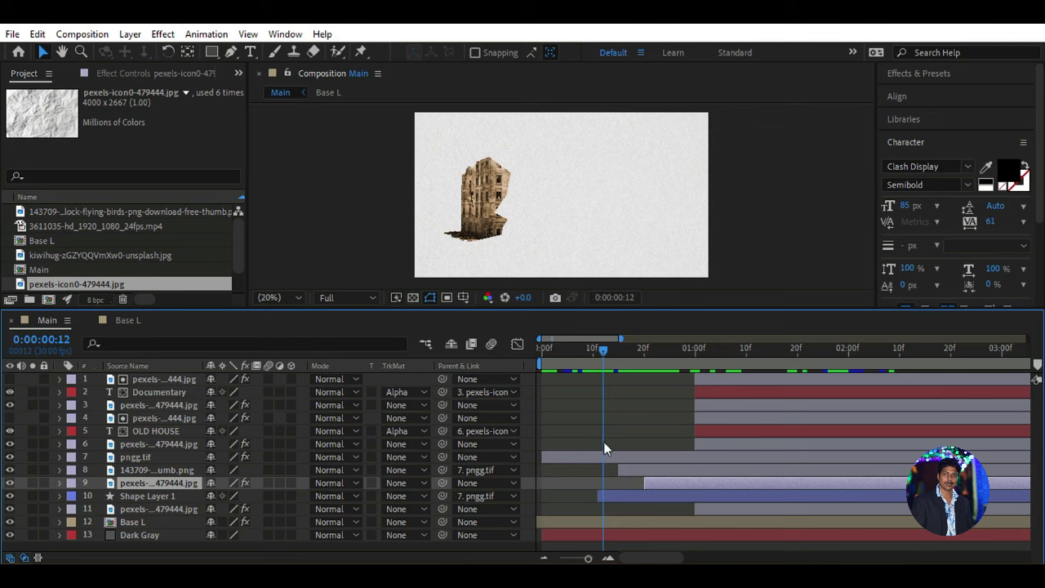
{"action": "mouse_move", "coordinate": [604, 444]}
{"action": "left_mouse_down"}
{"action": "mouse_move", "coordinate": [629, 484]}
{"action": "mouse_move", "coordinate": [649, 487]}
{"action": "left_mouse_up"}
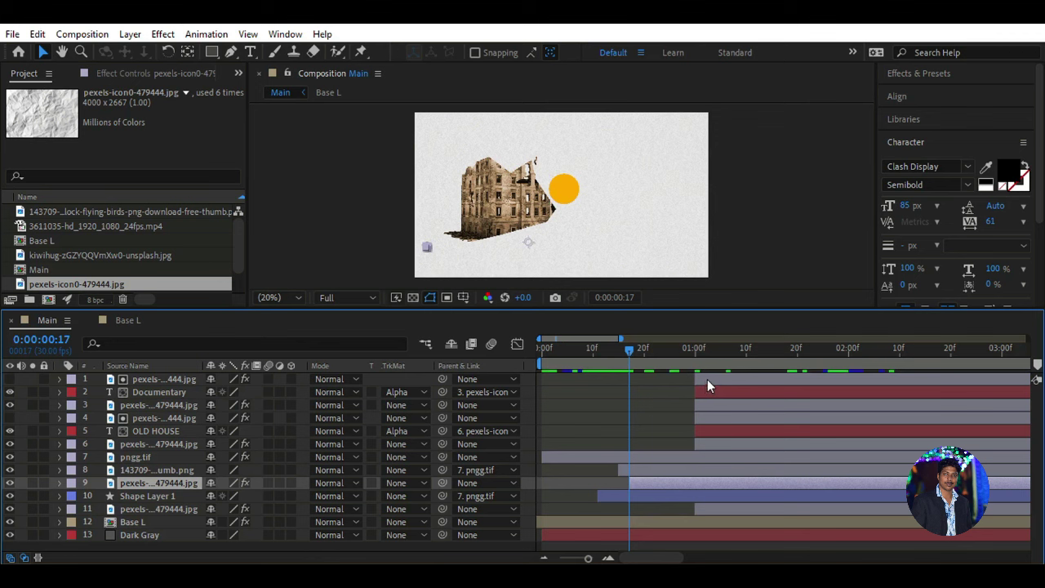
- Delay layers 1–3 (DOCUMENTARY banner, matte and text) by two frames and preview the title
{"action": "left_click", "coordinate": [180, 378]}
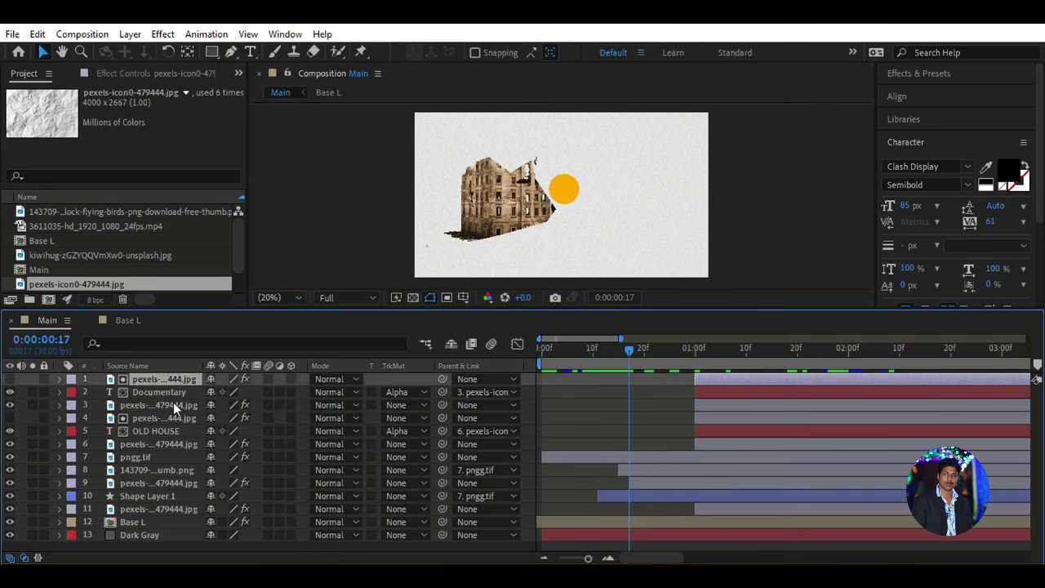
{"action": "left_click", "coordinate": [173, 402], "text": "shift"}
{"action": "left_click_drag", "start_coordinate": [723, 389], "coordinate": [733, 381]}
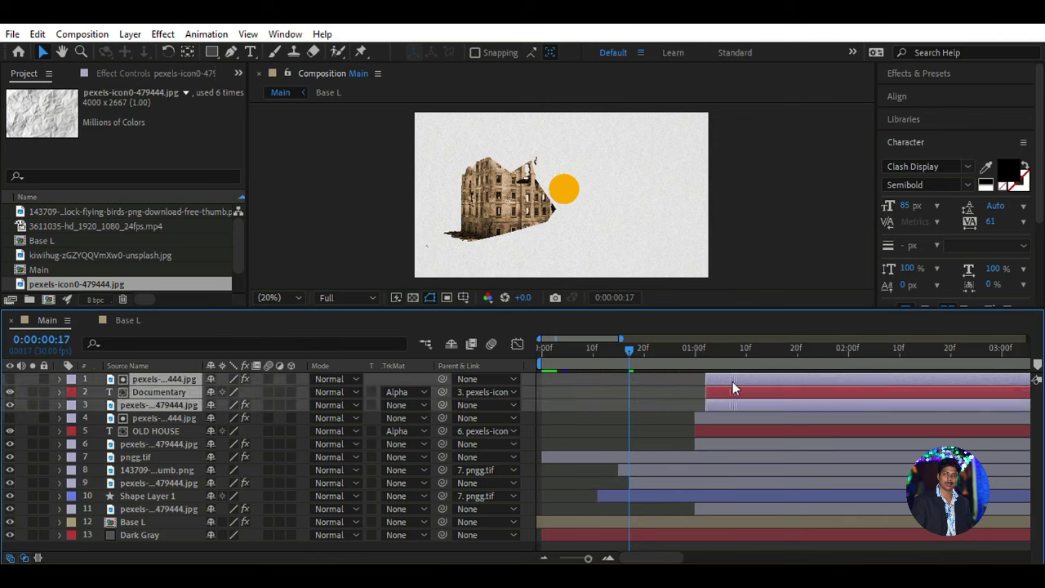
{"action": "mouse_move", "coordinate": [654, 353]}
{"action": "left_mouse_down"}
{"action": "mouse_move", "coordinate": [718, 377]}
{"action": "mouse_move", "coordinate": [780, 381]}
{"action": "mouse_move", "coordinate": [753, 388]}
{"action": "mouse_move", "coordinate": [693, 357]}
{"action": "left_mouse_up"}
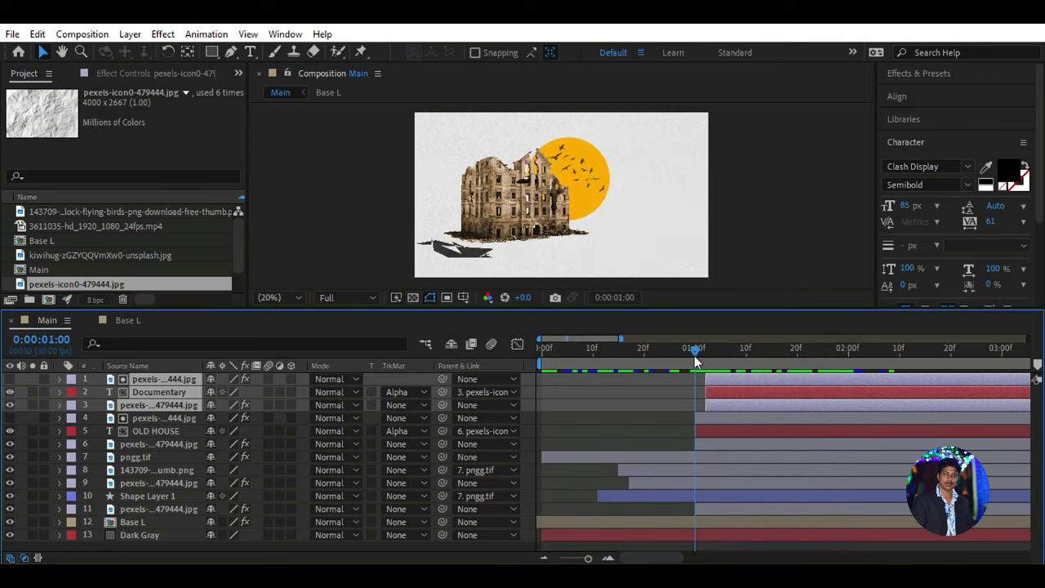
{"action": "mouse_move", "coordinate": [693, 354]}
{"action": "left_mouse_down"}
{"action": "mouse_move", "coordinate": [745, 384]}
{"action": "mouse_move", "coordinate": [789, 371]}
{"action": "left_mouse_up"}
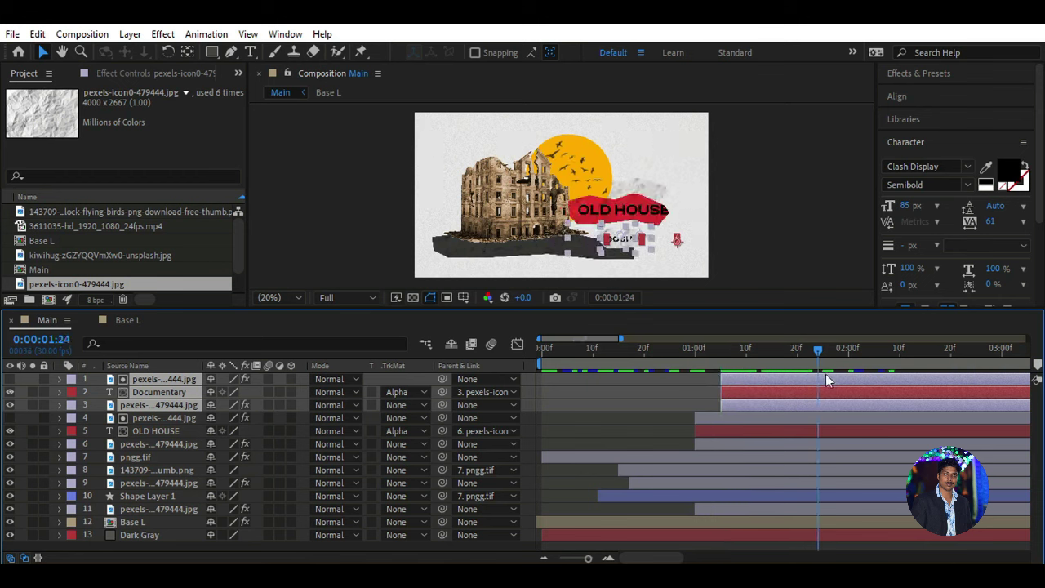
{"action": "left_click_drag", "start_coordinate": [790, 372], "coordinate": [869, 369]}
{"action": "left_click_drag", "start_coordinate": [587, 559], "coordinate": [581, 559]}
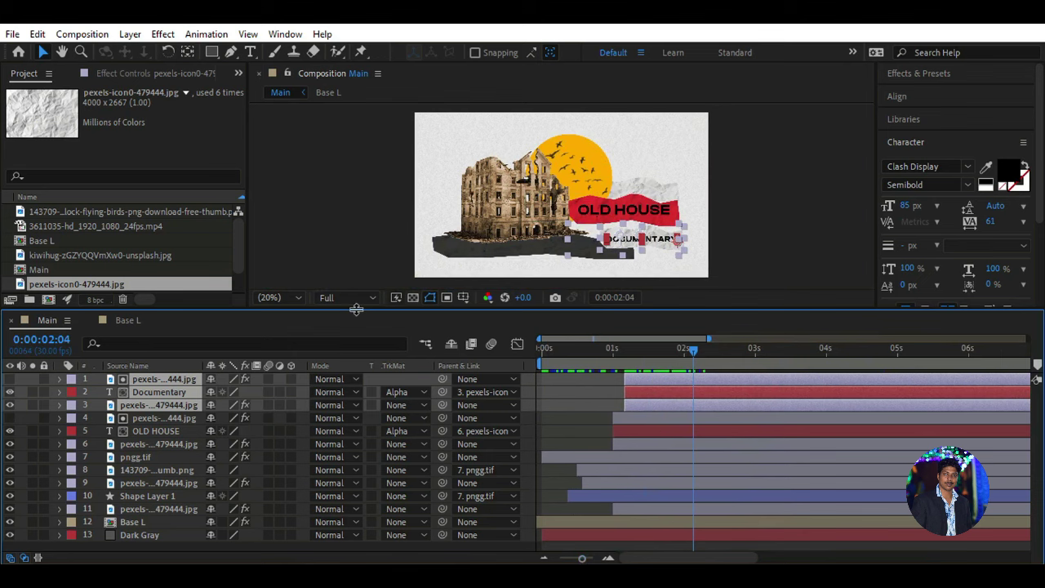
{"action": "left_click_drag", "start_coordinate": [356, 309], "coordinate": [365, 292]}
- Add a new adjustment layer and apply Turbulent Displace to it
{"action": "left_click", "coordinate": [283, 540]}
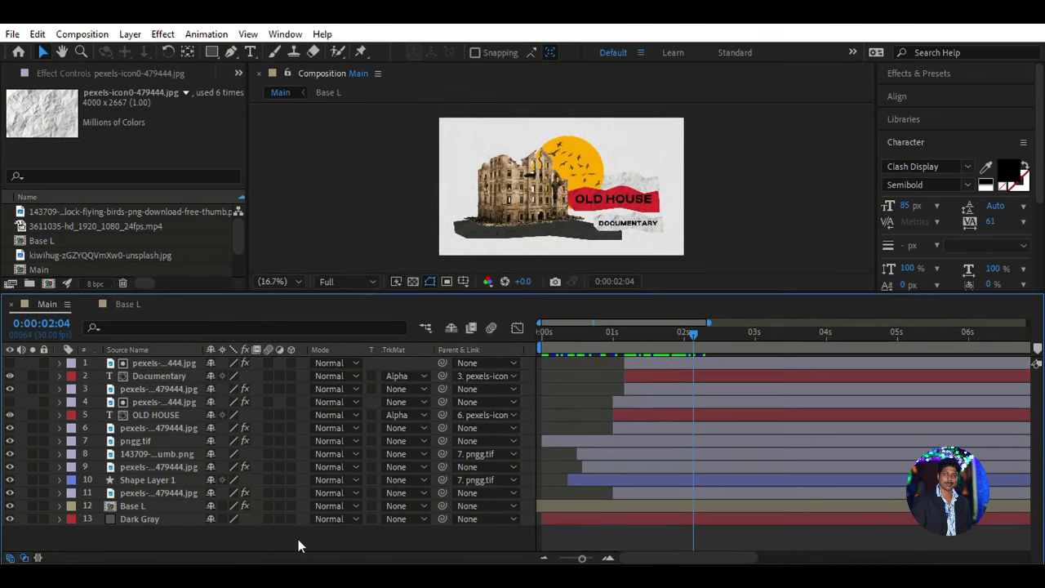
{"action": "right_click", "coordinate": [288, 539]}
{"action": "mouse_move", "coordinate": [394, 357]}
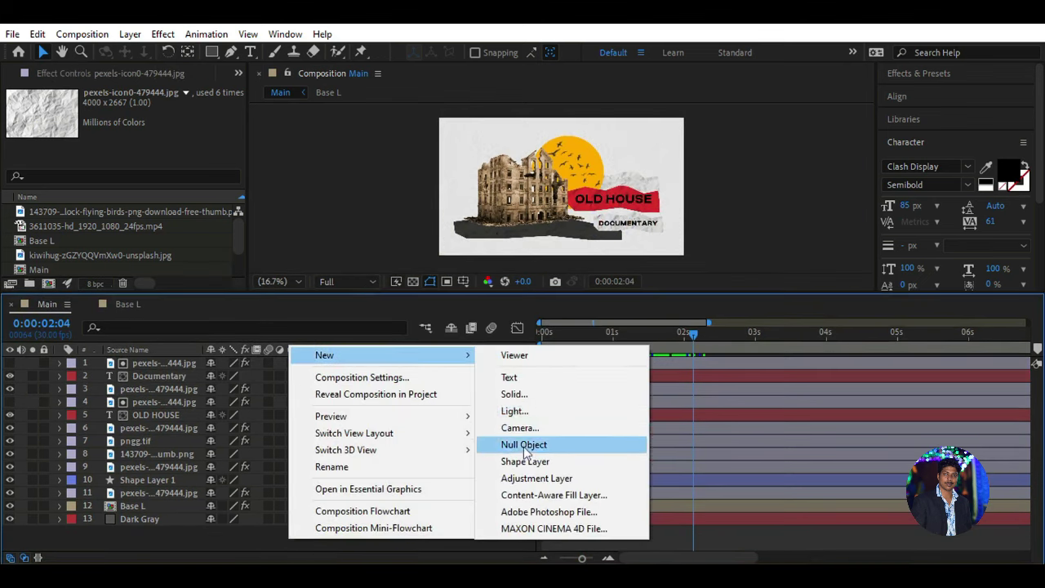
{"action": "left_click", "coordinate": [536, 478]}
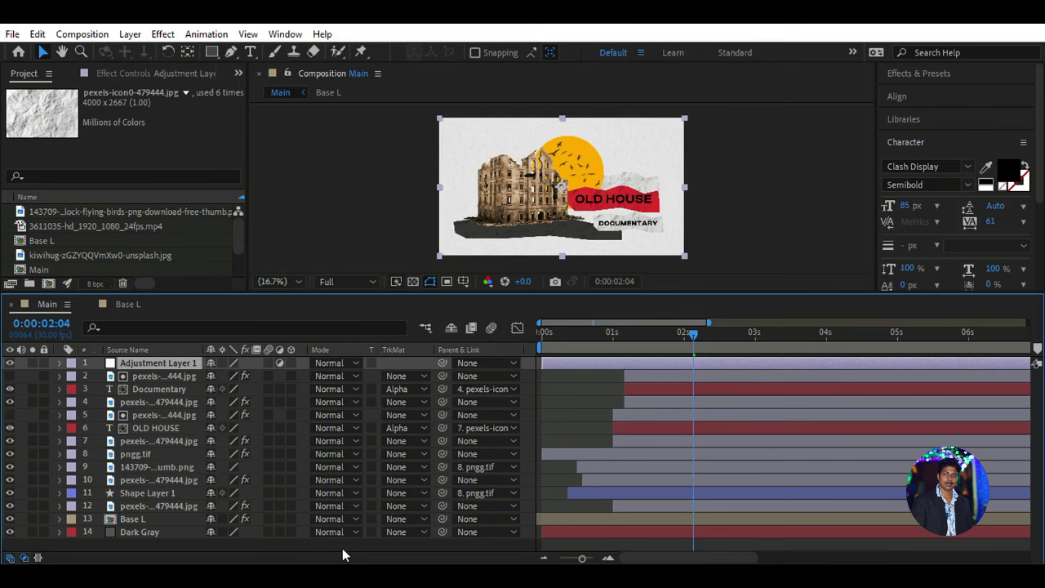
{"action": "left_click", "coordinate": [918, 72]}
{"action": "left_click", "coordinate": [906, 93]}
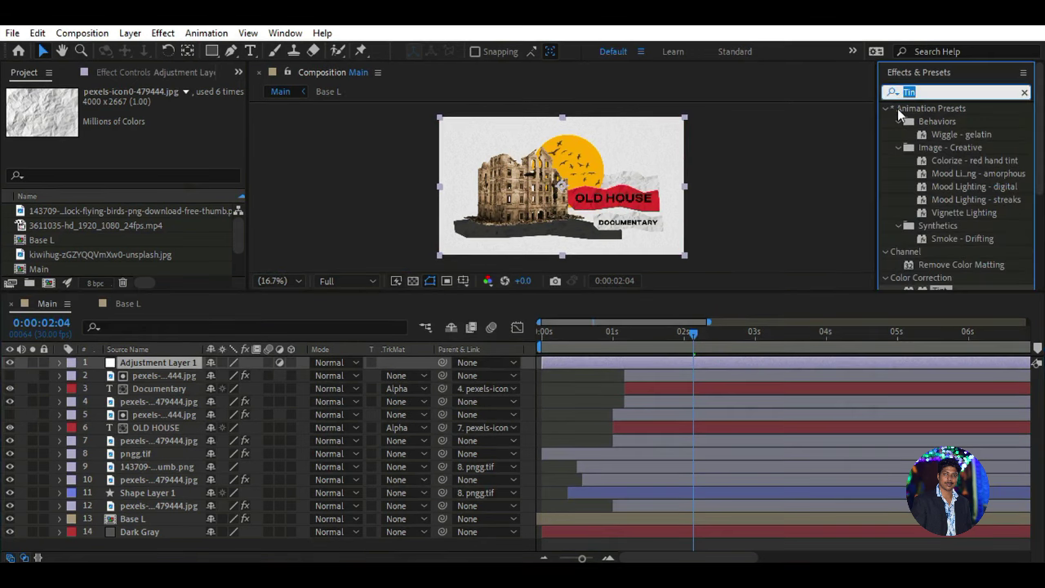
{"action": "type", "text": "Tu"}
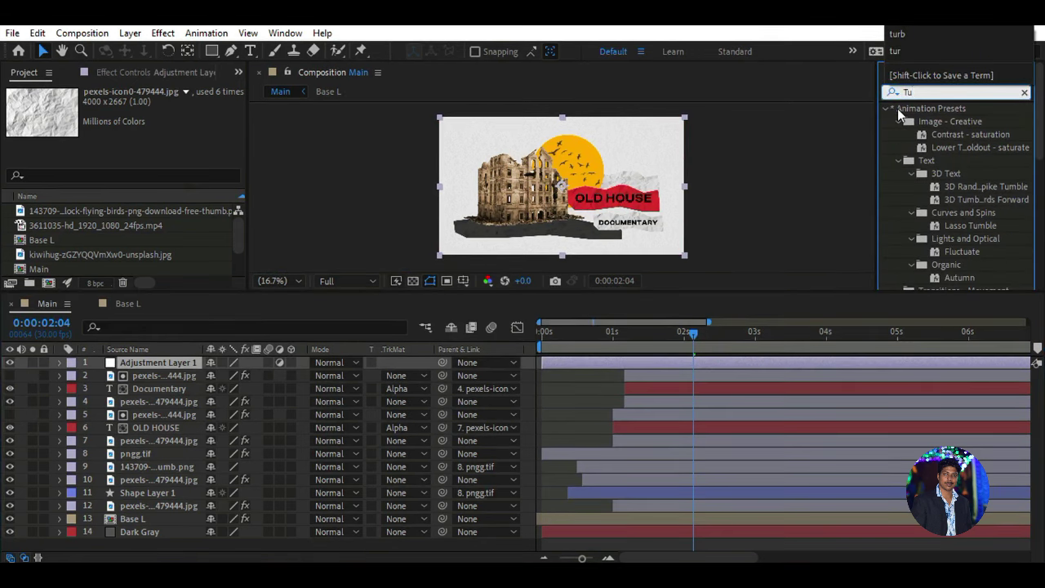
{"action": "type", "text": "r"}
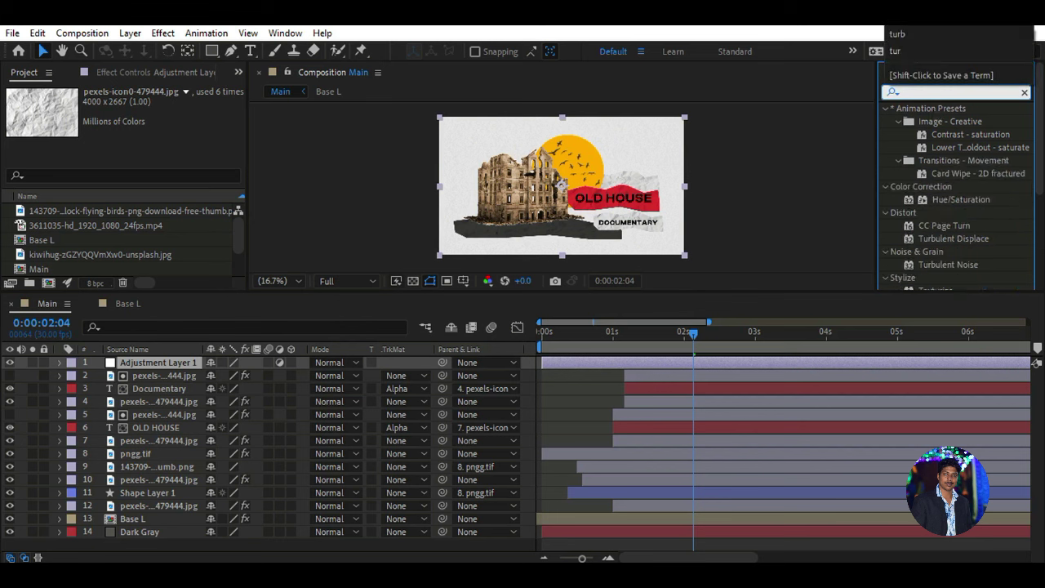
{"action": "type", "text": "b"}
{"action": "mouse_move", "coordinate": [946, 120]}
{"action": "left_mouse_down"}
{"action": "mouse_move", "coordinate": [207, 321]}
{"action": "mouse_move", "coordinate": [160, 362]}
{"action": "left_mouse_up"}
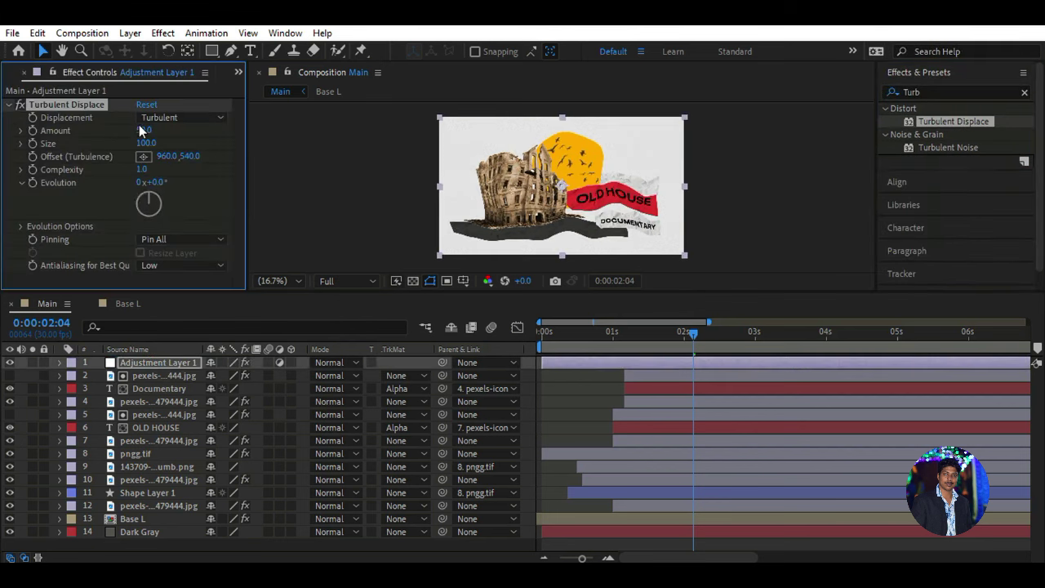
- Set Turbulent Displace Amount to 5 and Size to 30, and begin a Random Seed expression
{"action": "type", "text": "5"}
{"action": "key", "text": "Return"}
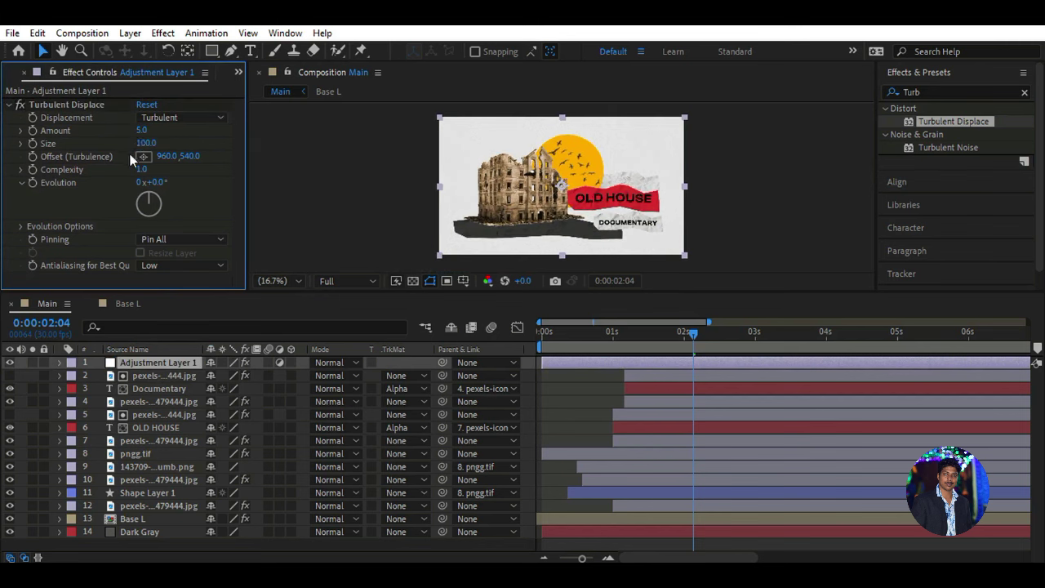
{"action": "left_click", "coordinate": [144, 143]}
{"action": "type", "text": "30"}
{"action": "key", "text": "Return"}
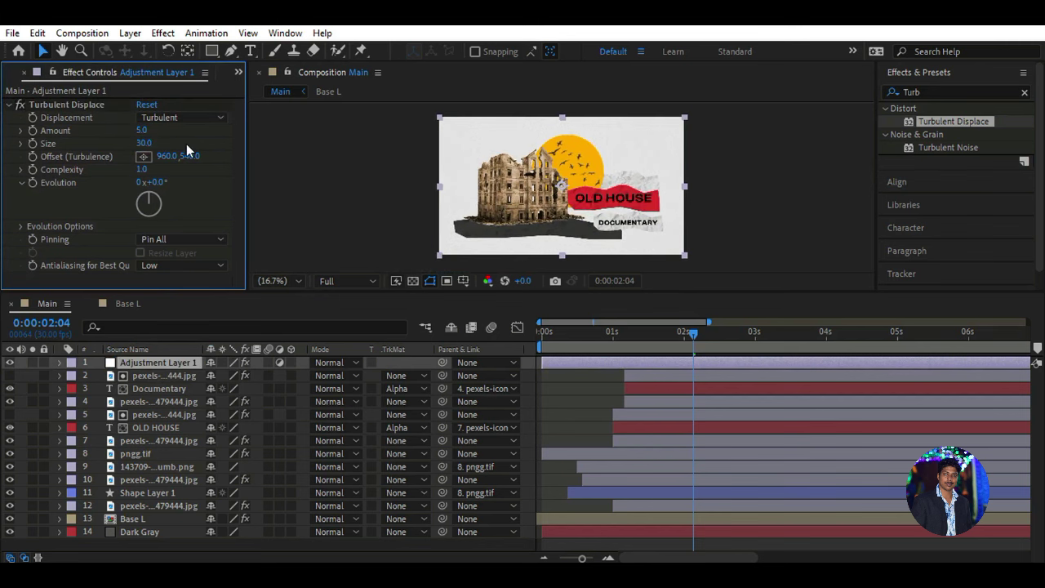
{"action": "left_click", "coordinate": [20, 227]}
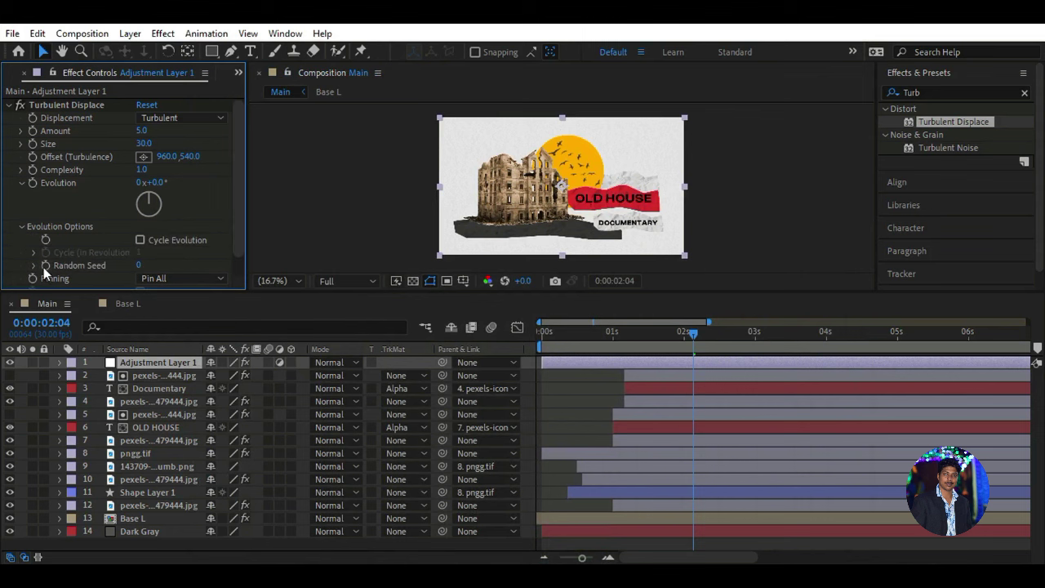
{"action": "left_click", "coordinate": [45, 265], "text": "alt"}
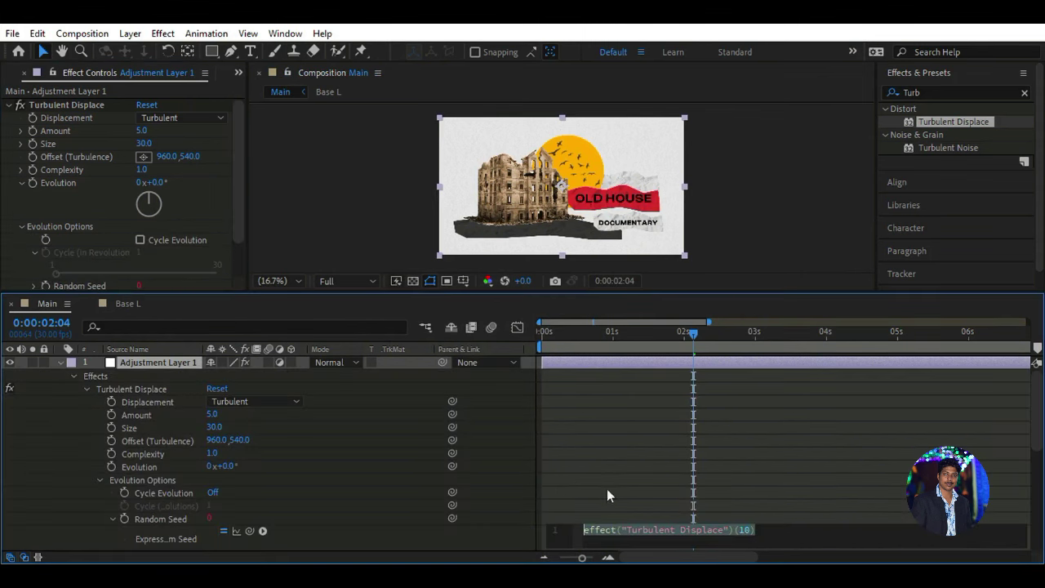
- Make the Random Seed expression time*4 and preview the jitter
{"action": "type", "text": "time"}
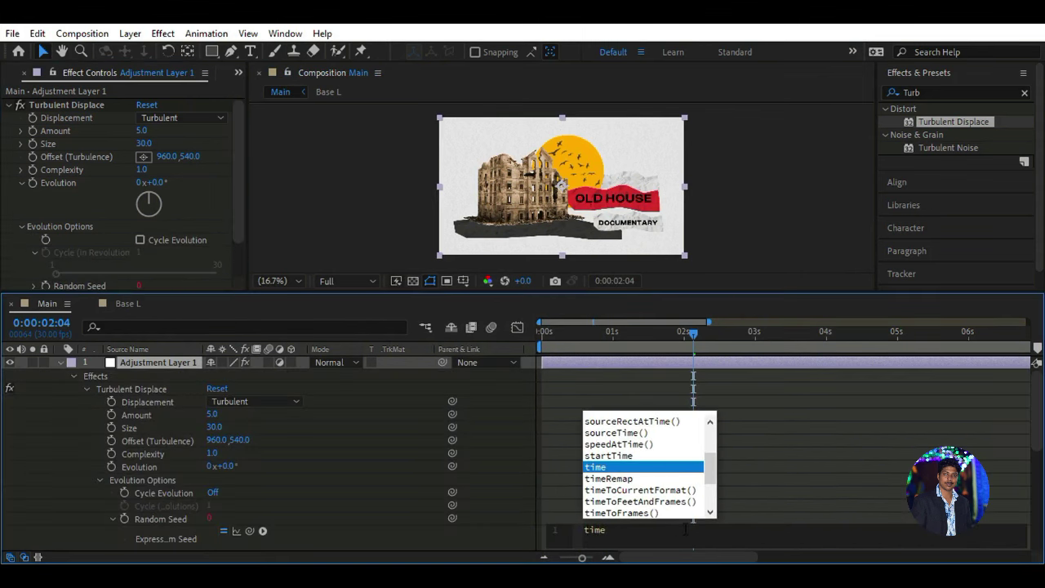
{"action": "type", "text": "*"}
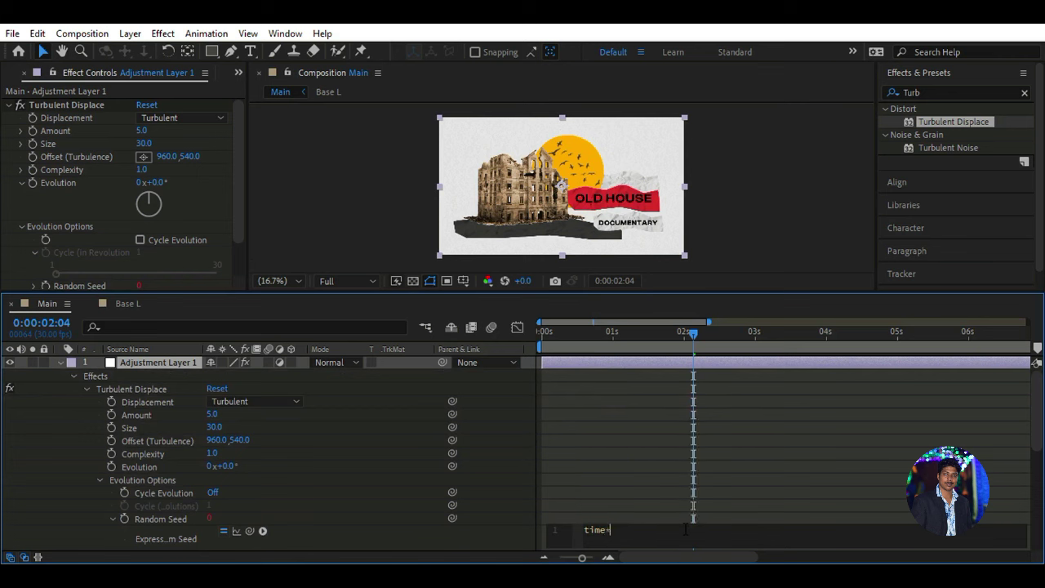
{"action": "left_click", "coordinate": [633, 512]}
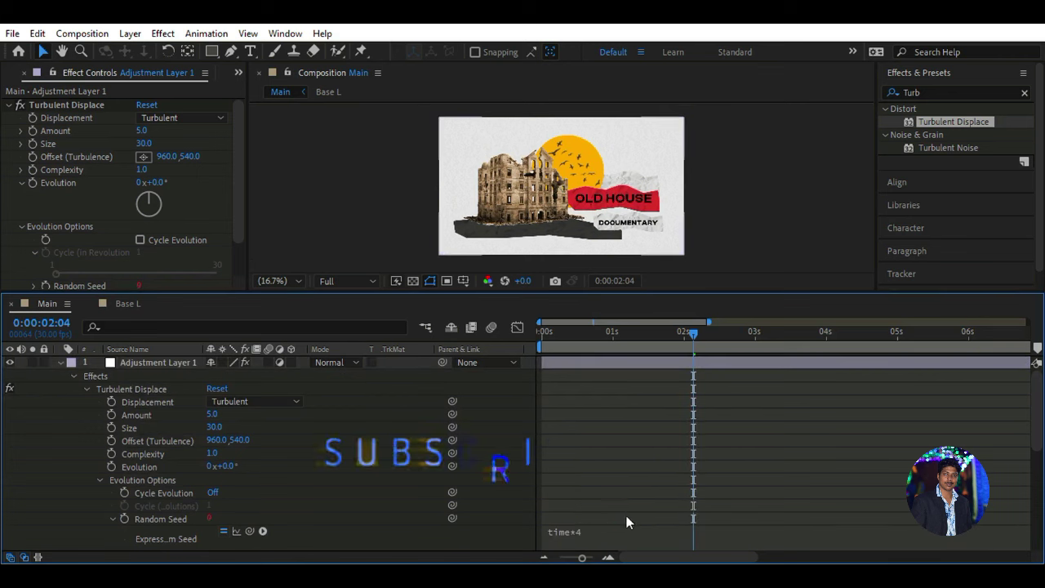
{"action": "left_click", "coordinate": [58, 362]}
{"action": "mouse_move", "coordinate": [689, 341]}
{"action": "left_mouse_down"}
{"action": "mouse_move", "coordinate": [562, 338]}
{"action": "mouse_move", "coordinate": [690, 355]}
{"action": "mouse_move", "coordinate": [669, 354]}
{"action": "left_mouse_up"}
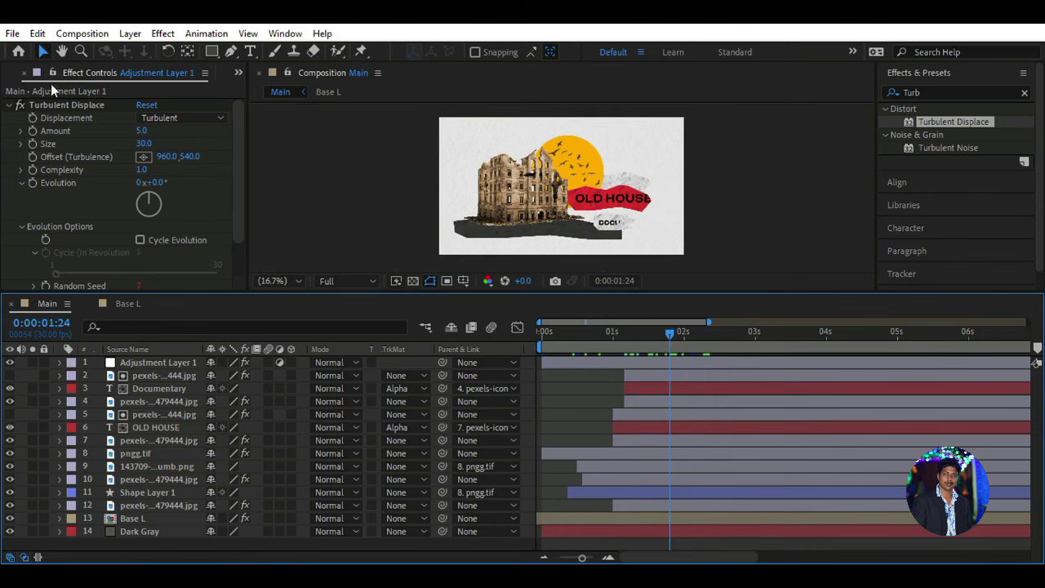
- Place 3611035-hd_1920_1080_24fps.mp4 from the Project panel as the top layer of Main
{"action": "left_click", "coordinate": [237, 72]}
{"action": "left_click", "coordinate": [282, 98]}
{"action": "mouse_move", "coordinate": [244, 237]}
{"action": "left_mouse_down"}
{"action": "mouse_move", "coordinate": [244, 256]}
{"action": "mouse_move", "coordinate": [241, 231]}
{"action": "left_mouse_up"}
{"action": "left_click_drag", "start_coordinate": [74, 226], "coordinate": [164, 362]}
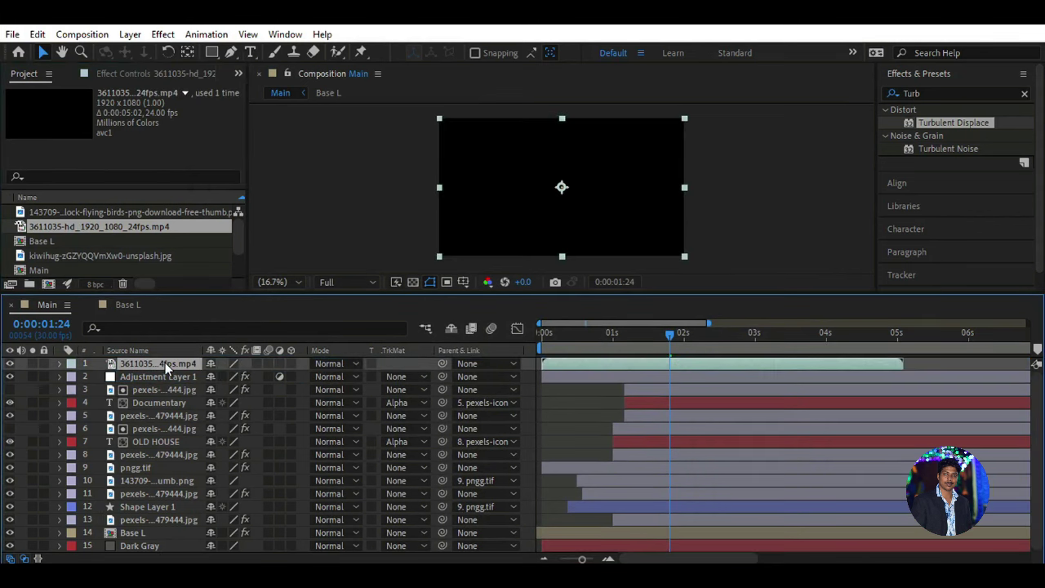
- Set the texture clip to Screen mode and apply Curves, bending the curve to brighten it
{"action": "left_click", "coordinate": [331, 363]}
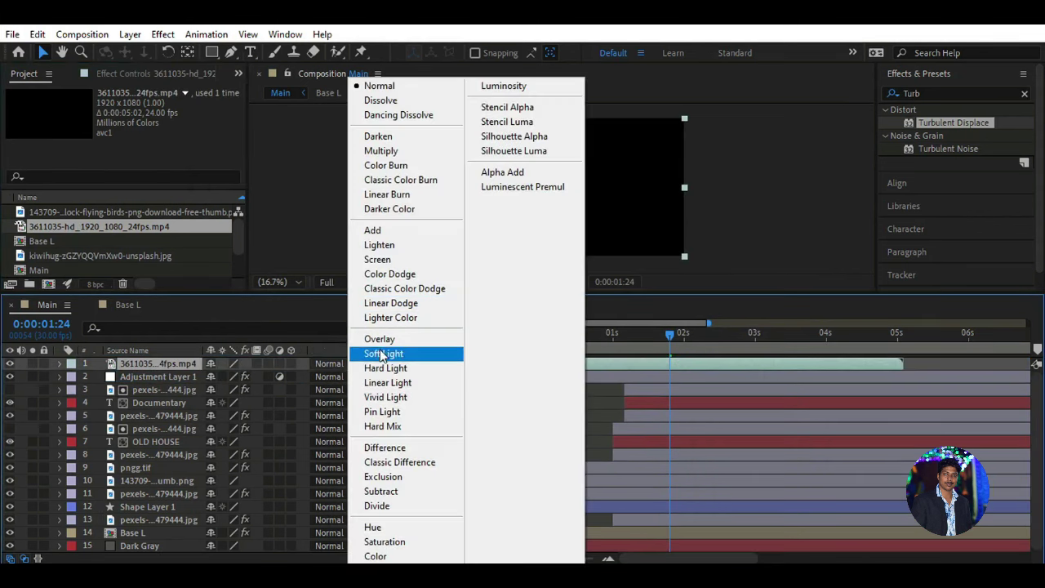
{"action": "left_click", "coordinate": [384, 260]}
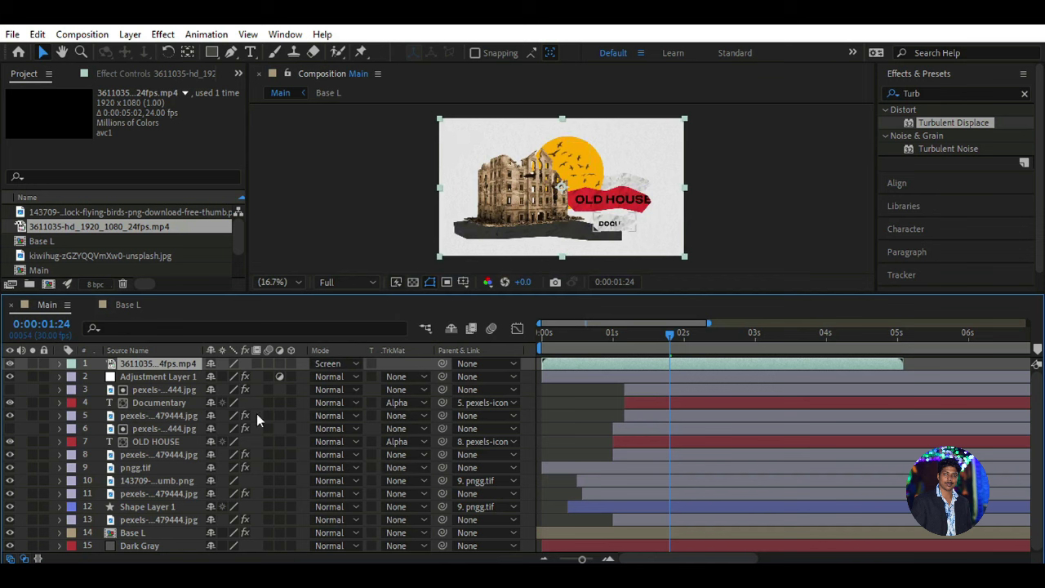
{"action": "left_click", "coordinate": [932, 92]}
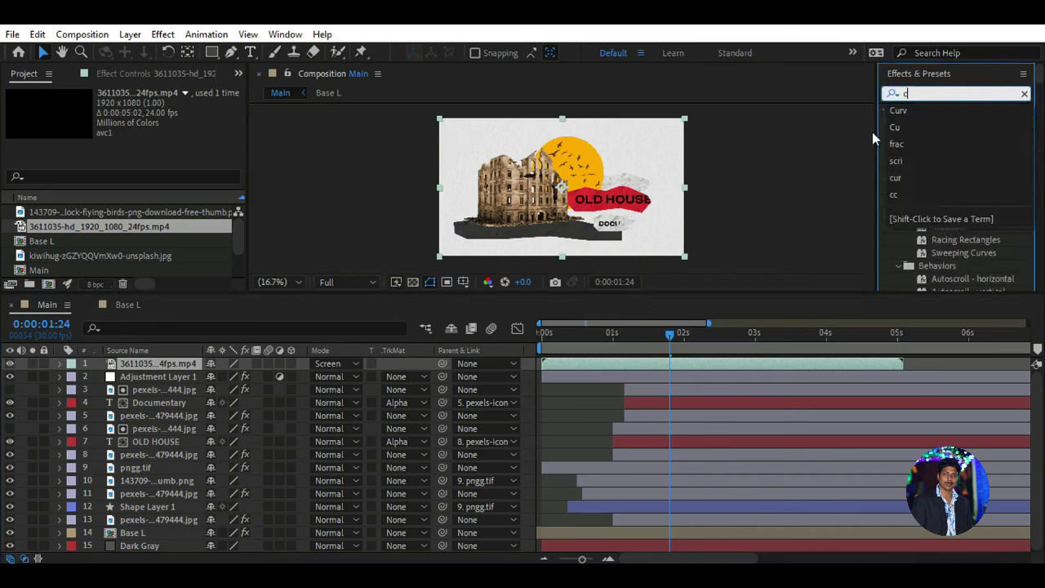
{"action": "type", "text": "curv"}
{"action": "left_click", "coordinate": [944, 162]}
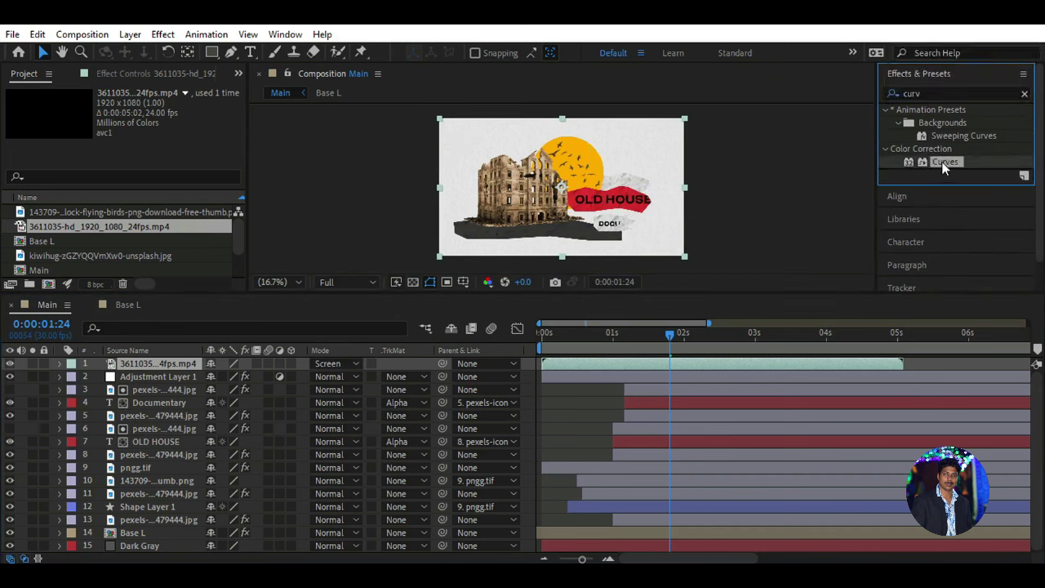
{"action": "left_click_drag", "start_coordinate": [587, 293], "coordinate": [189, 361]}
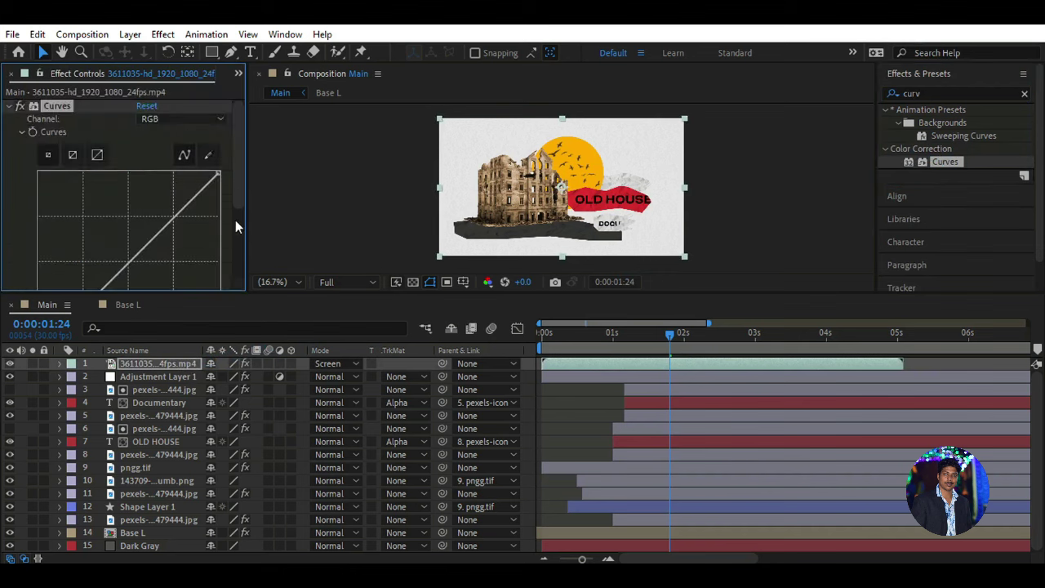
{"action": "scroll", "coordinate": [238, 221], "scroll_direction": "down", "scroll_amount": 2}
{"action": "left_click_drag", "start_coordinate": [174, 133], "coordinate": [136, 125]}
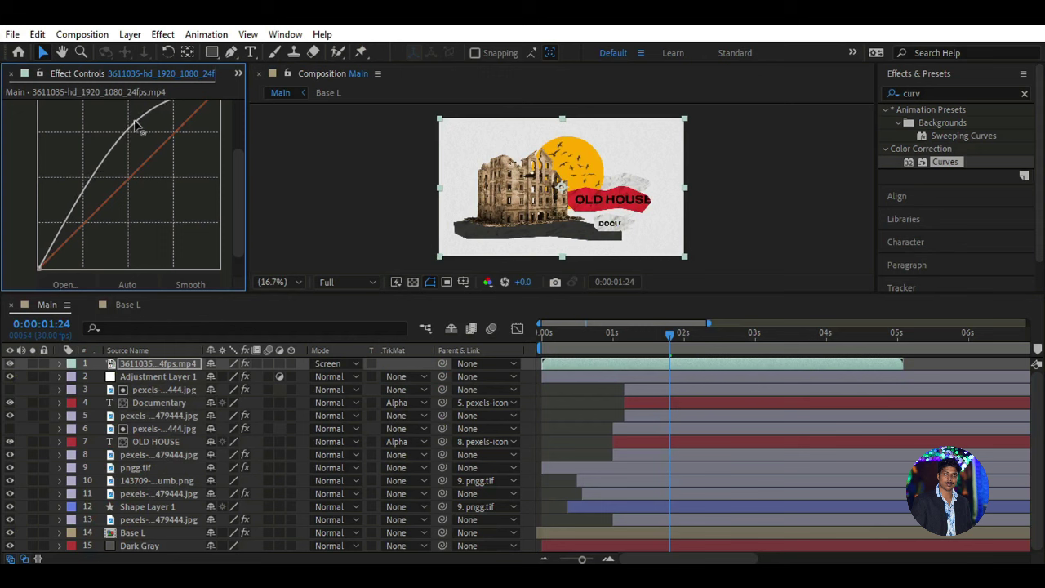
{"action": "left_click_drag", "start_coordinate": [82, 202], "coordinate": [85, 214]}
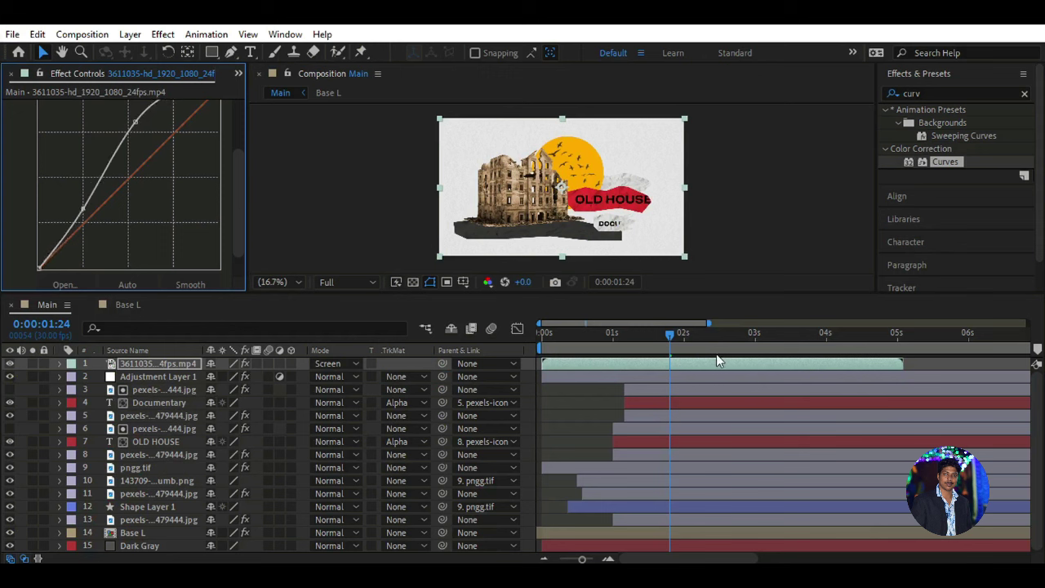
{"action": "left_click", "coordinate": [296, 282]}
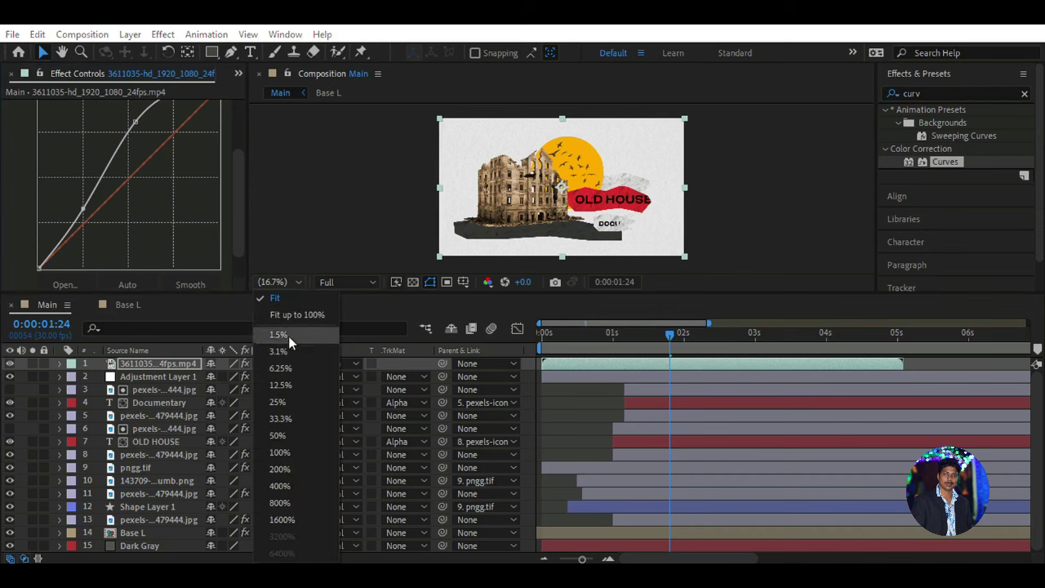
- Enlarge the viewer, set it to 33.3% magnification and scrub forward to the birds and banner
{"action": "left_click", "coordinate": [277, 418]}
{"action": "left_click_drag", "start_coordinate": [667, 332], "coordinate": [590, 333]}
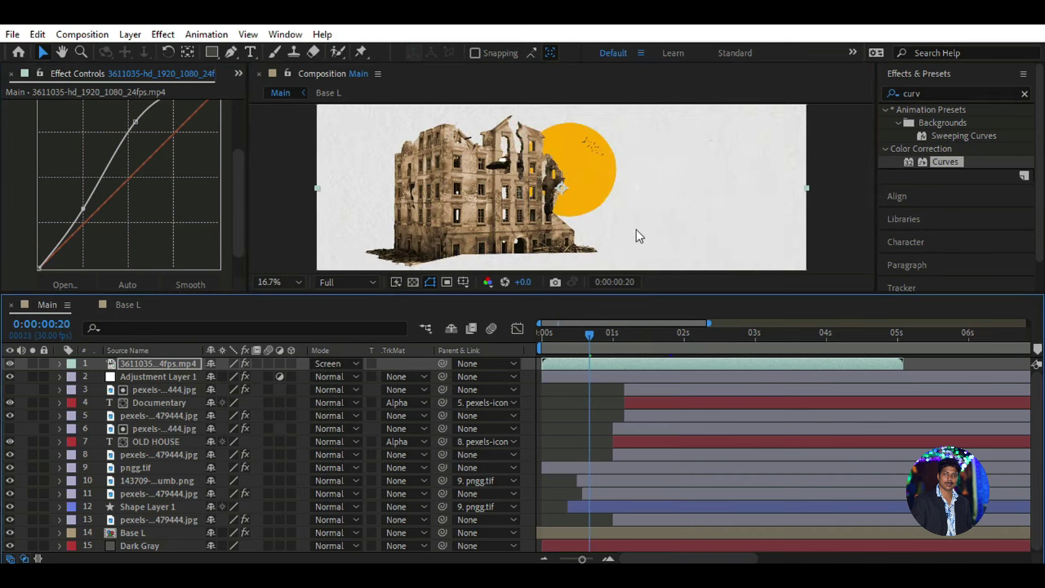
{"action": "key", "text": "comma"}
{"action": "left_click_drag", "start_coordinate": [499, 298], "coordinate": [499, 374]}
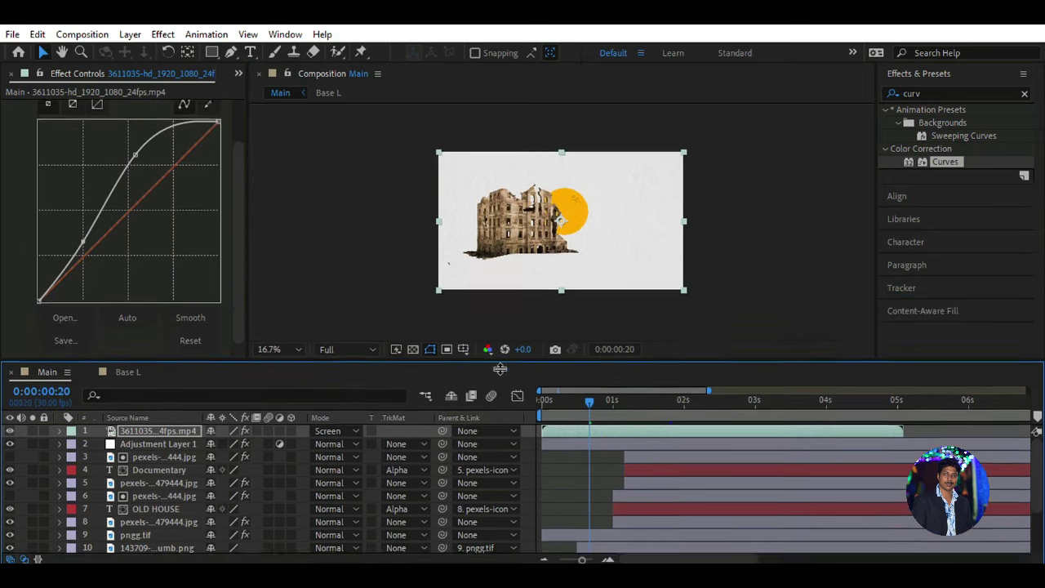
{"action": "left_click", "coordinate": [278, 355]}
{"action": "left_click", "coordinate": [283, 225]}
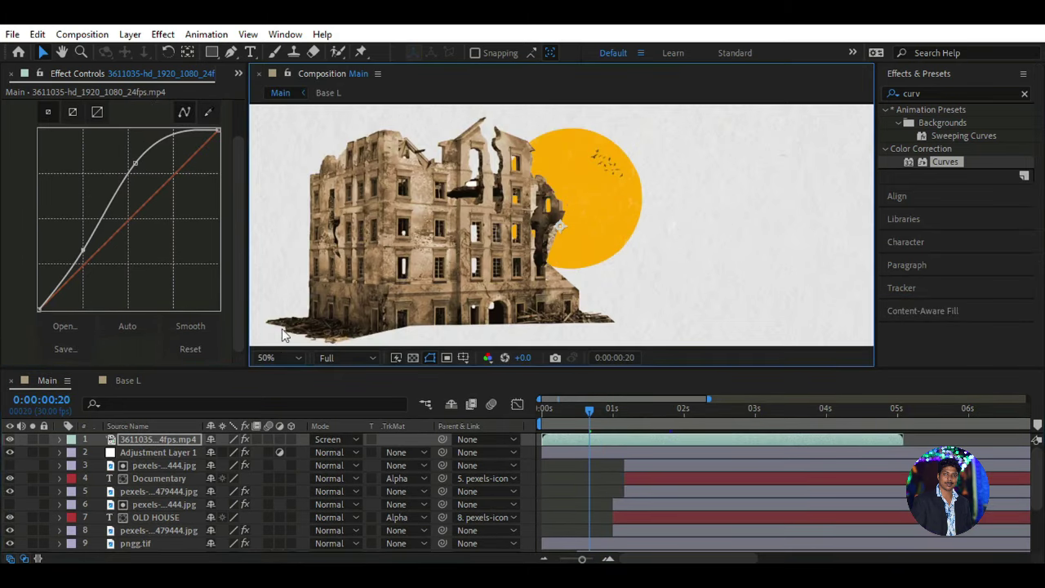
{"action": "left_click", "coordinate": [278, 357]}
{"action": "left_click", "coordinate": [280, 206]}
{"action": "mouse_move", "coordinate": [588, 413]}
{"action": "left_mouse_down"}
{"action": "mouse_move", "coordinate": [647, 425]}
{"action": "mouse_move", "coordinate": [677, 413]}
{"action": "mouse_move", "coordinate": [650, 417]}
{"action": "left_mouse_up"}
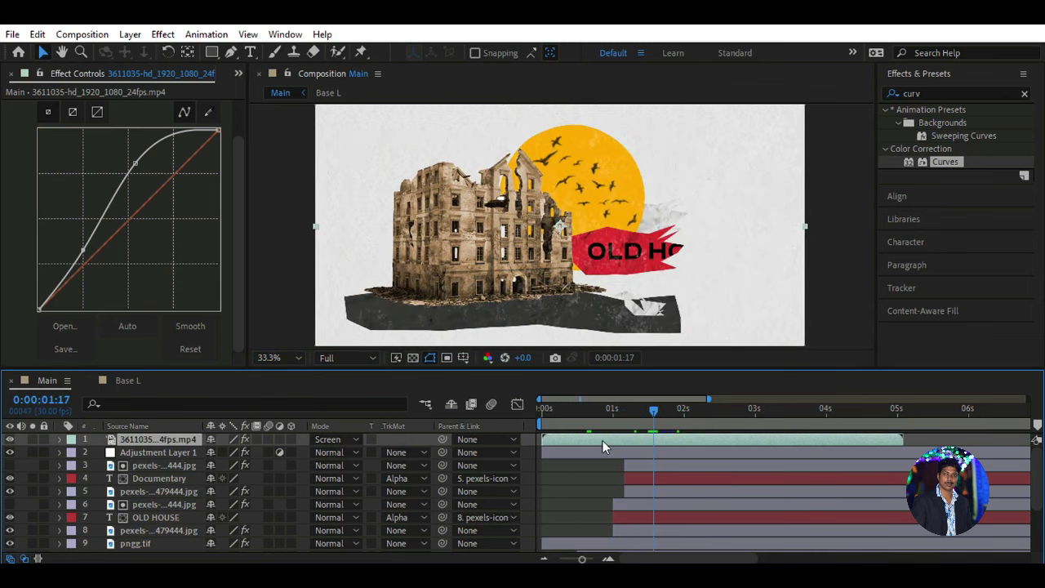
- Duplicate the texture video layer and shift the copy to start around 5 s
{"action": "key", "text": "ctrl+d"}
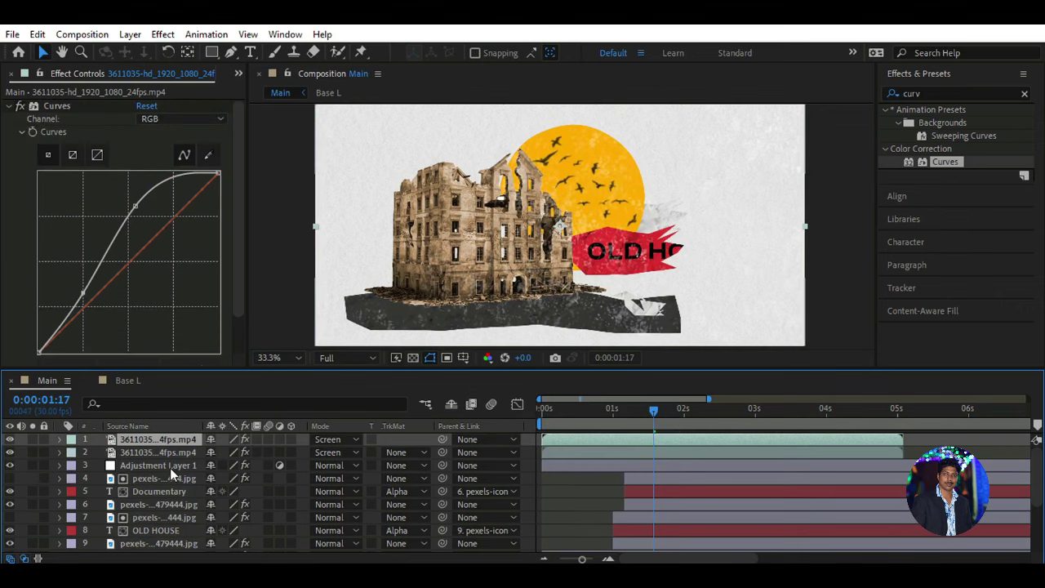
{"action": "left_click", "coordinate": [239, 73]}
{"action": "left_click", "coordinate": [249, 88]}
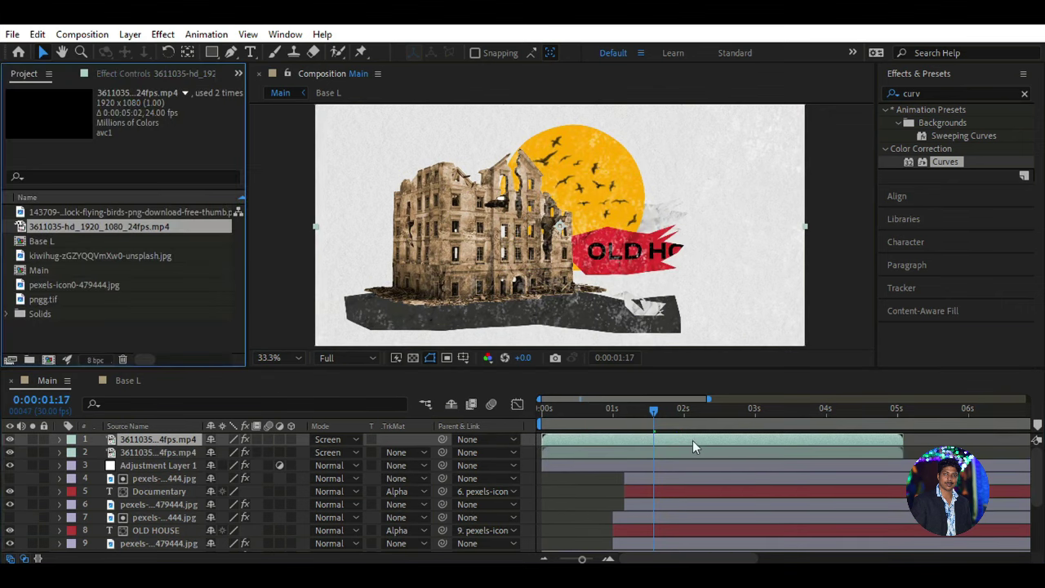
{"action": "left_click_drag", "start_coordinate": [694, 439], "coordinate": [949, 442]}
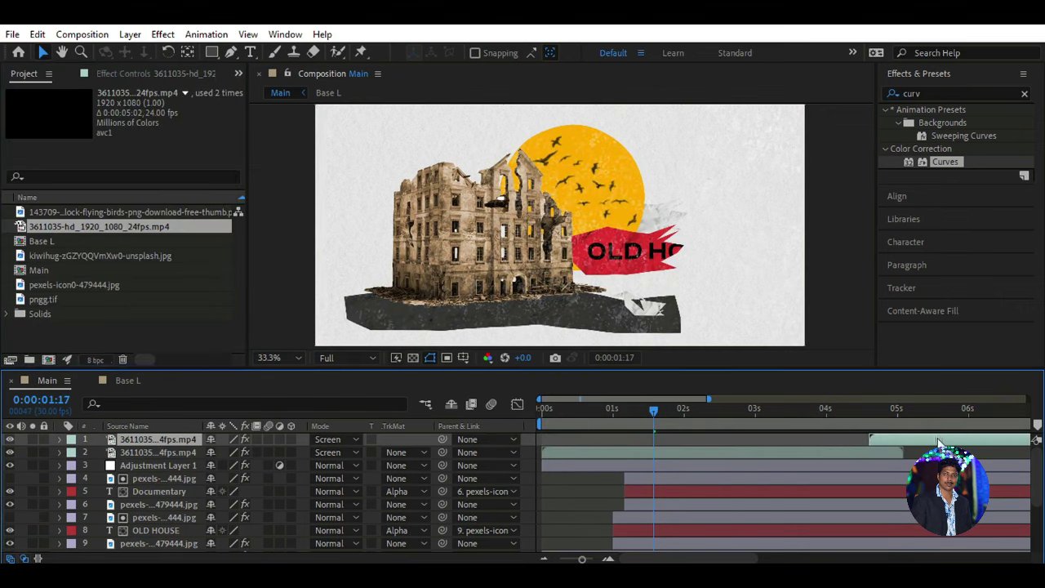
{"action": "left_click_drag", "start_coordinate": [688, 558], "coordinate": [784, 558]}
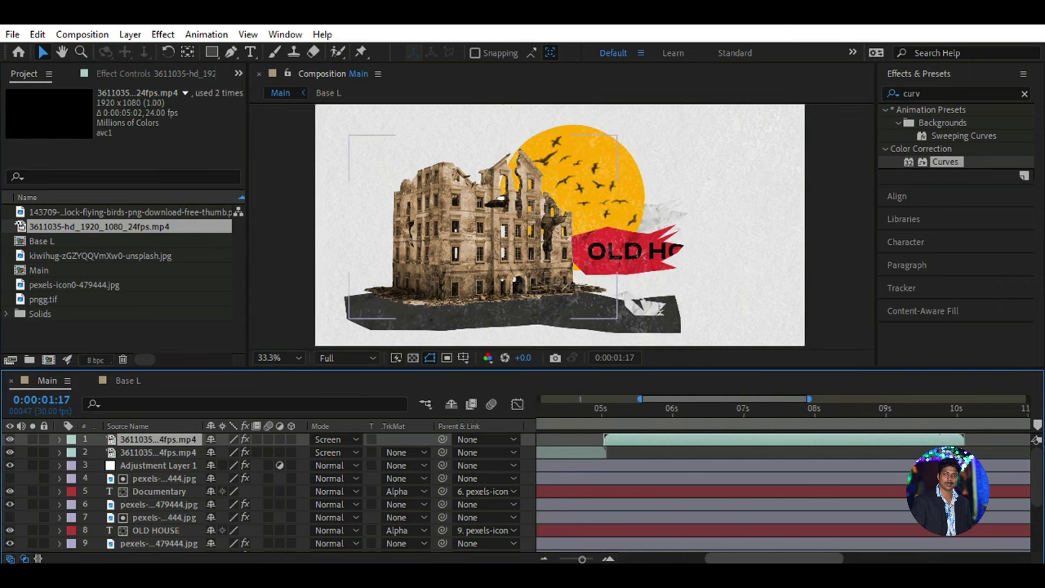
{"action": "left_click_drag", "start_coordinate": [582, 559], "coordinate": [559, 560]}
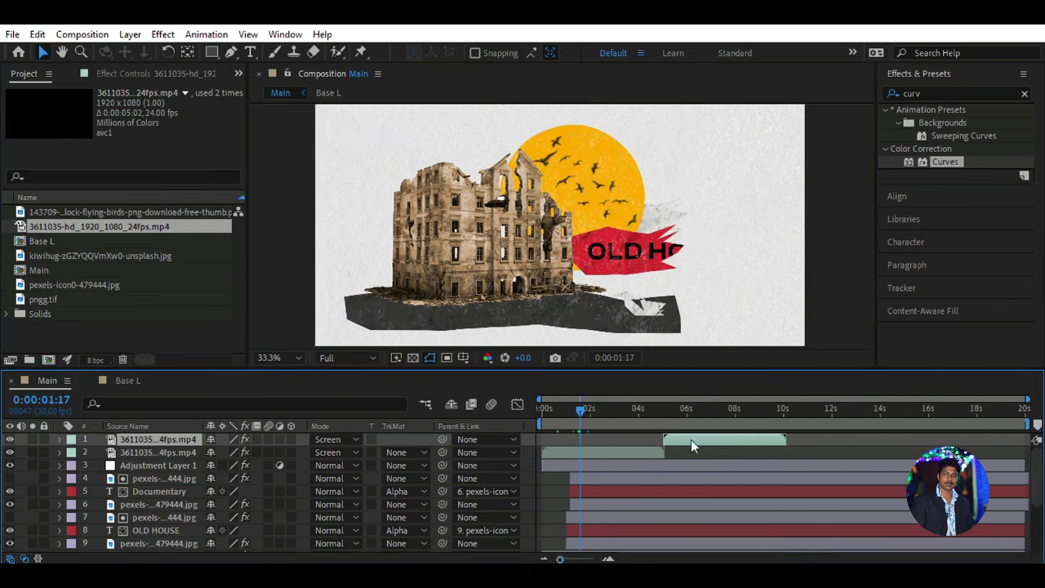
{"action": "mouse_move", "coordinate": [581, 411]}
{"action": "left_mouse_down"}
{"action": "mouse_move", "coordinate": [759, 419]}
{"action": "mouse_move", "coordinate": [567, 421]}
{"action": "left_mouse_up"}
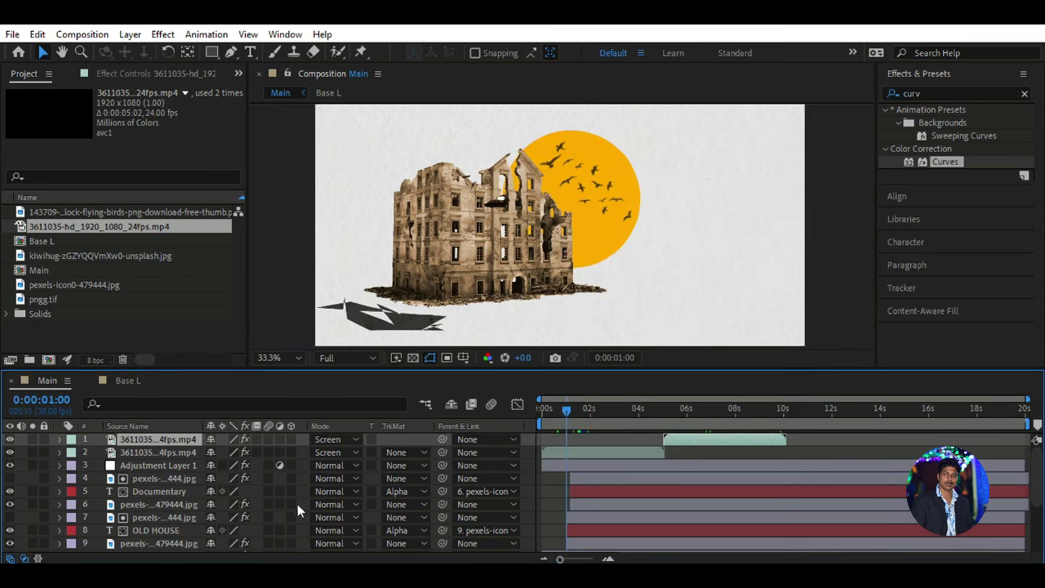